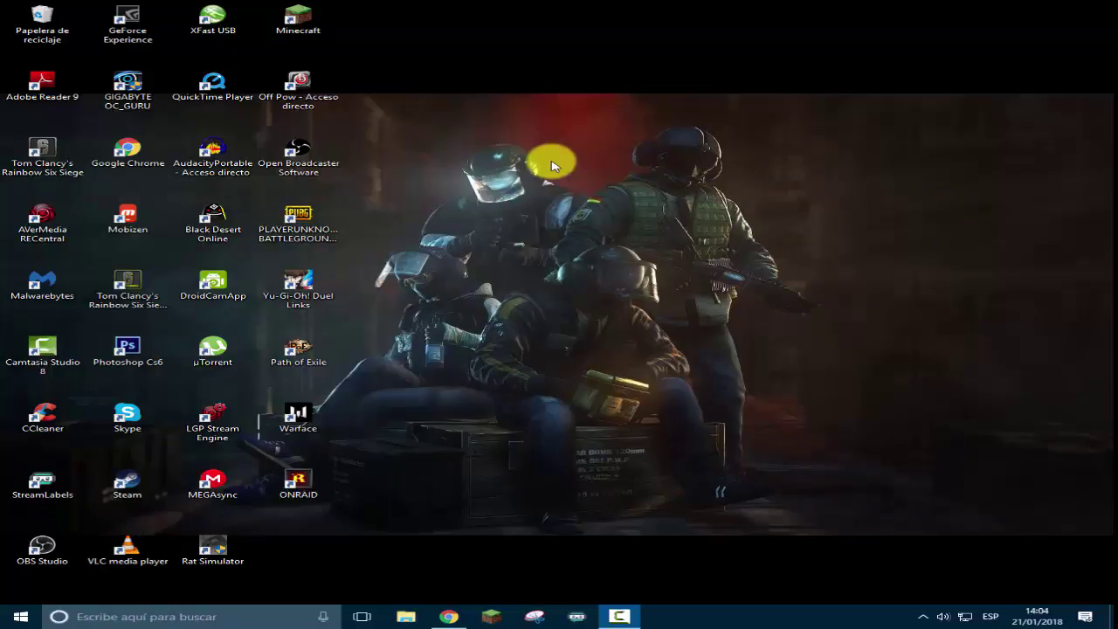
Launch the classic Open Broadcaster Software from the desktop and move its window clear of the desktop shortcuts
click(262, 144)
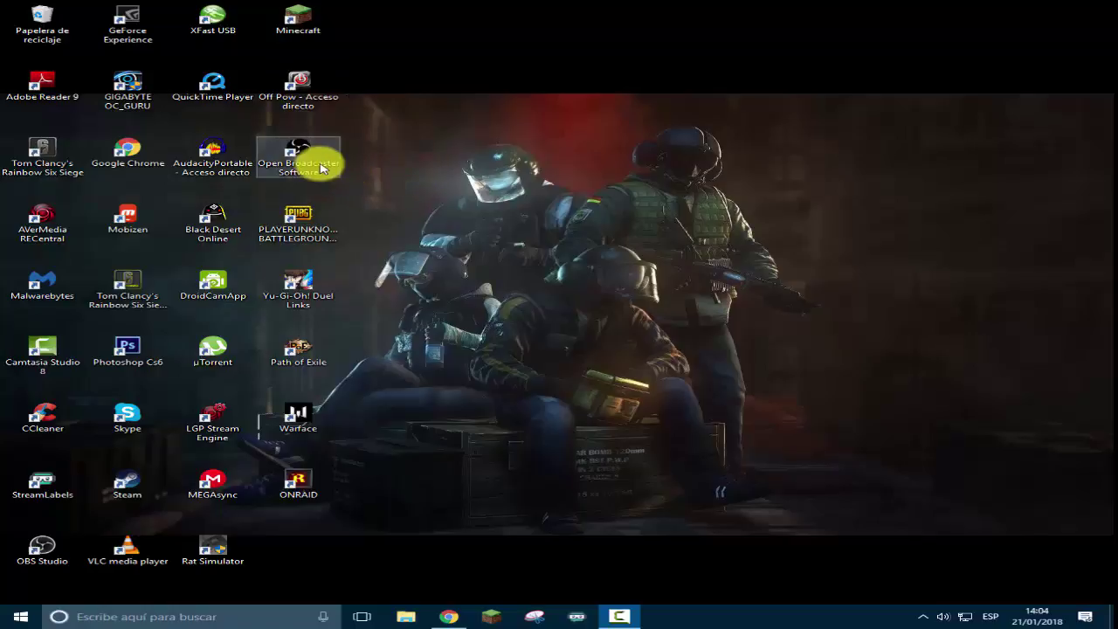
click(494, 229)
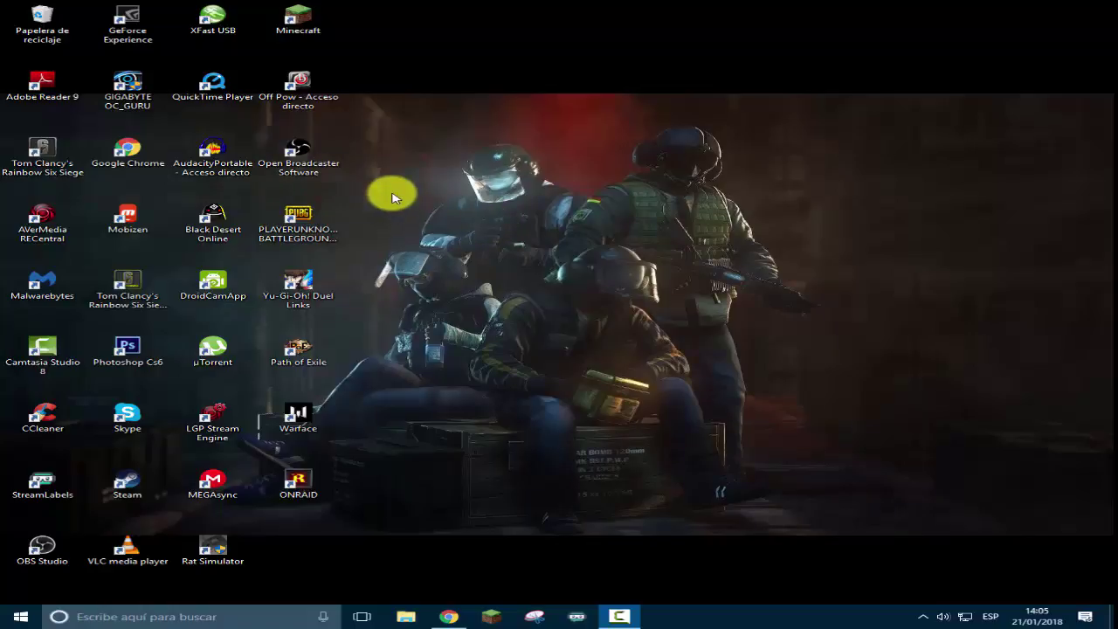
double_click(324, 175)
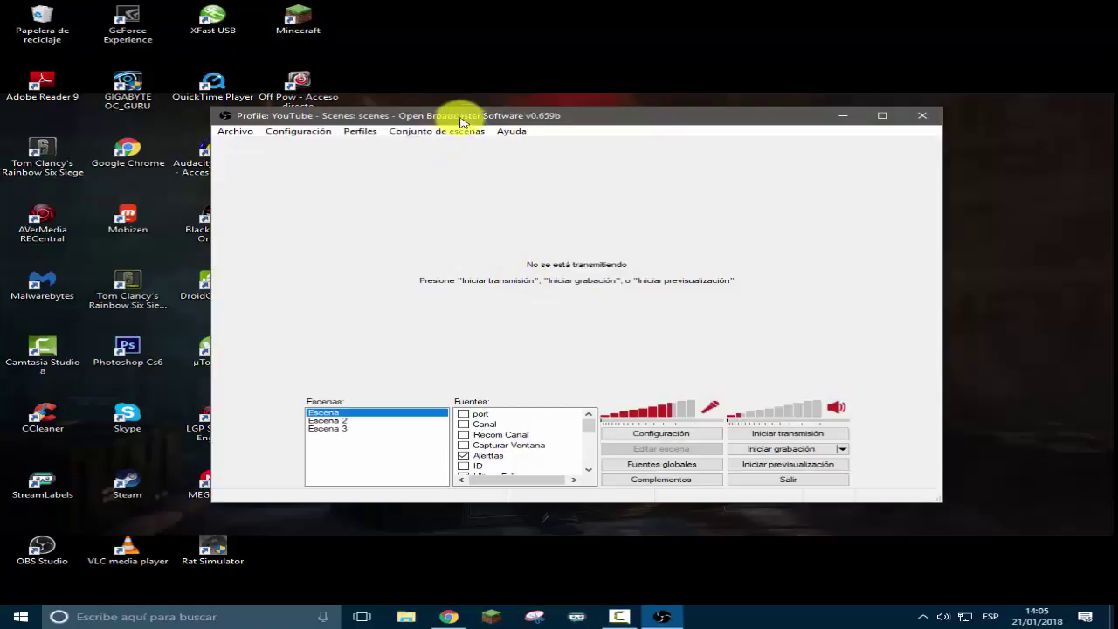
drag(460, 122, 579, 152)
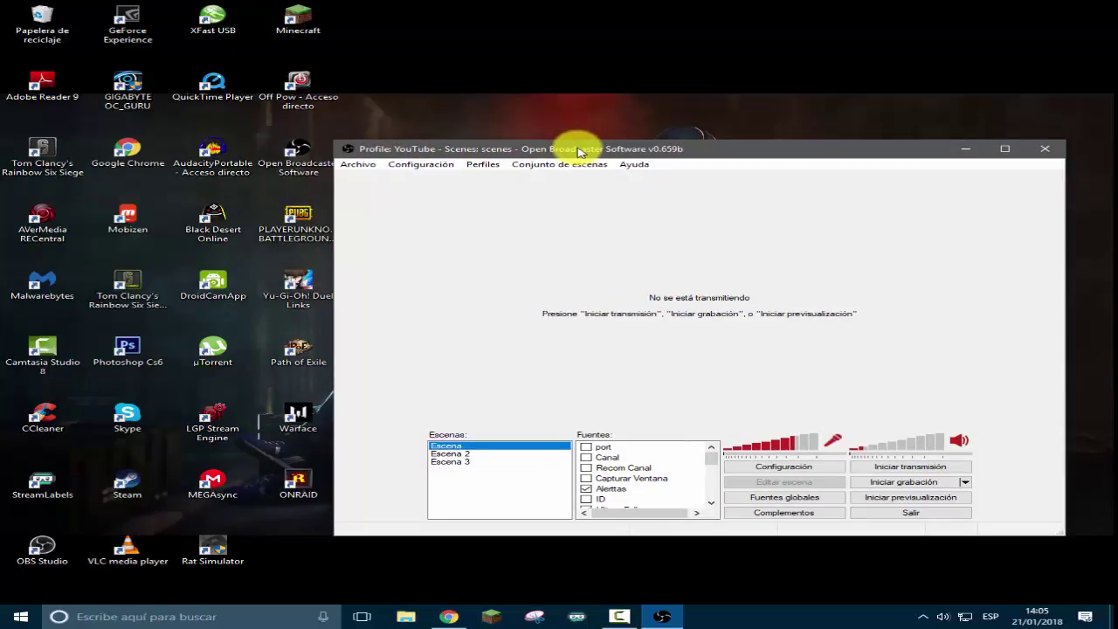
Launch OBS Studio and arrange its window and the classic Open Broadcaster Software window so both are visible
click(42, 557)
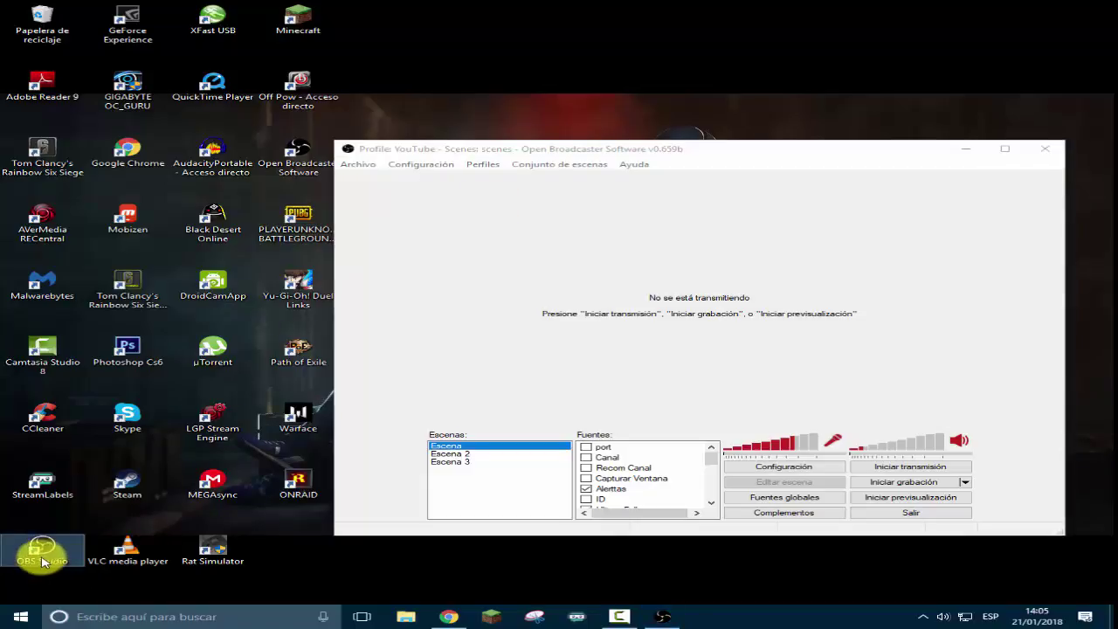
double_click(42, 557)
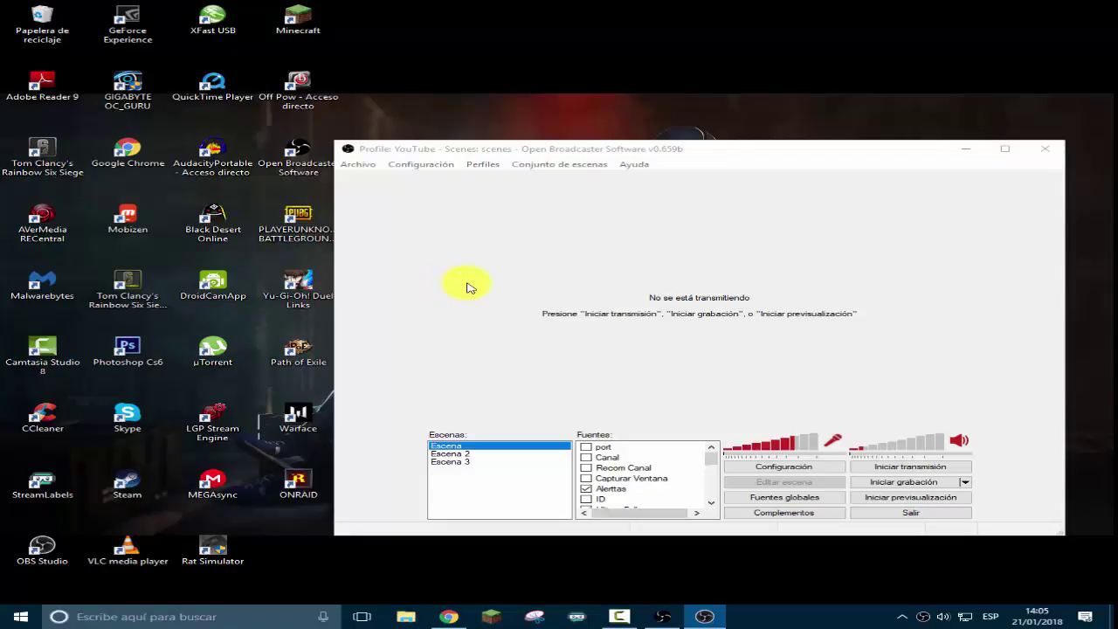
click(516, 144)
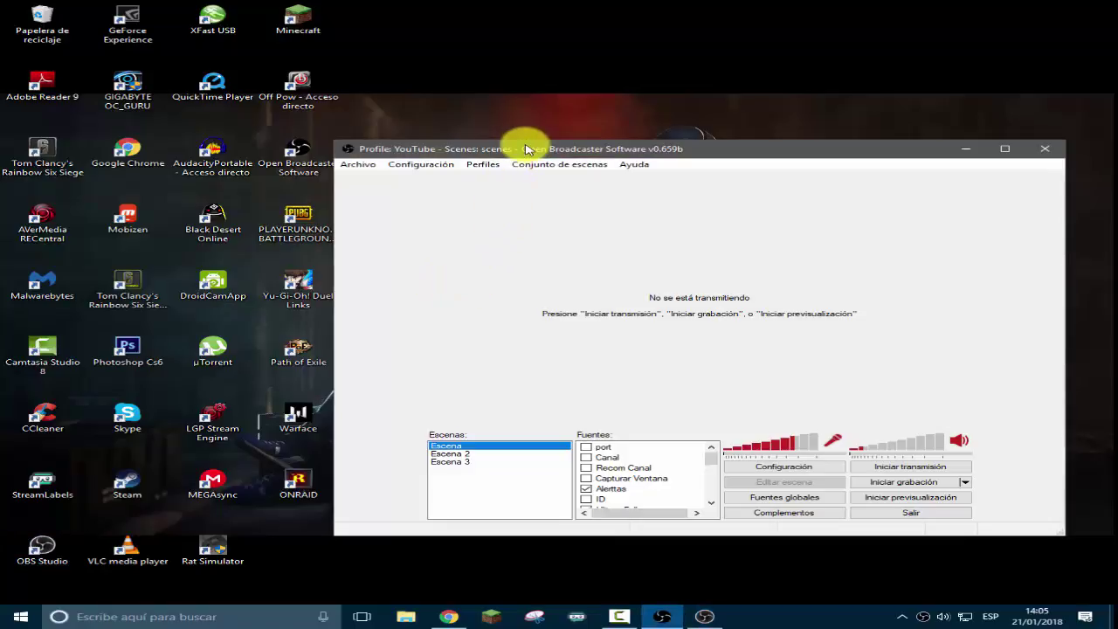
drag(527, 149, 514, 131)
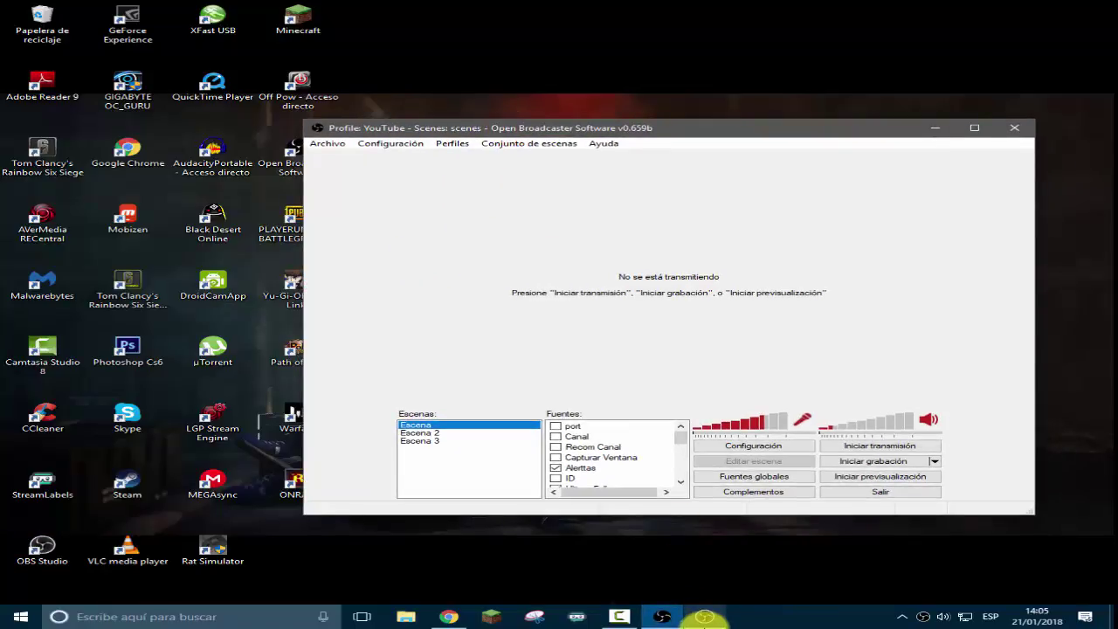
mouse_move(702, 617)
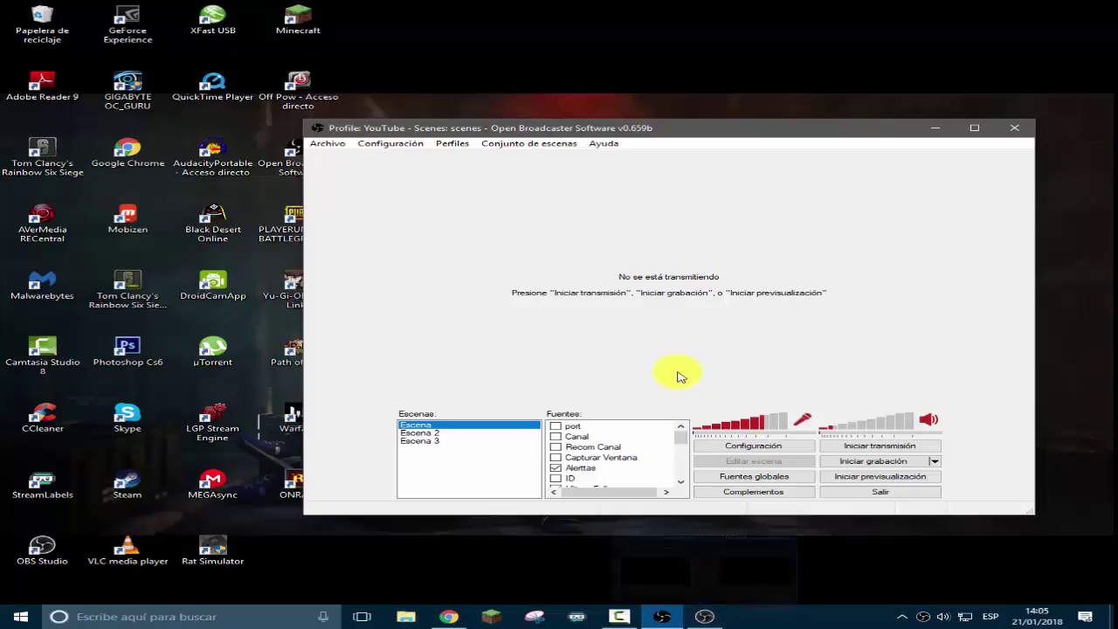
click(701, 618)
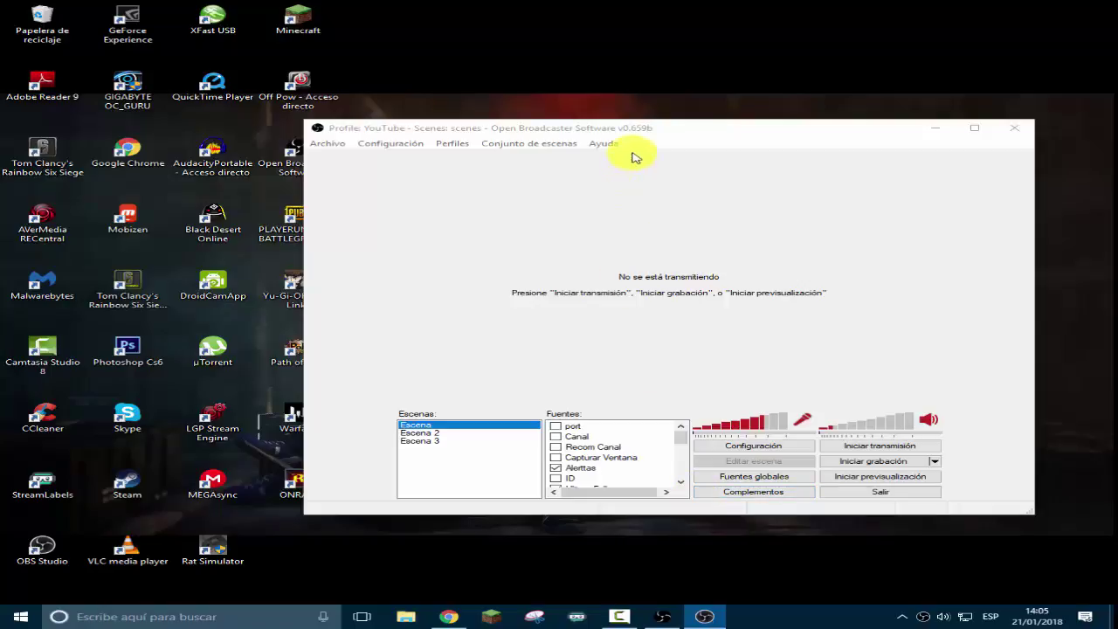
drag(640, 128, 681, 46)
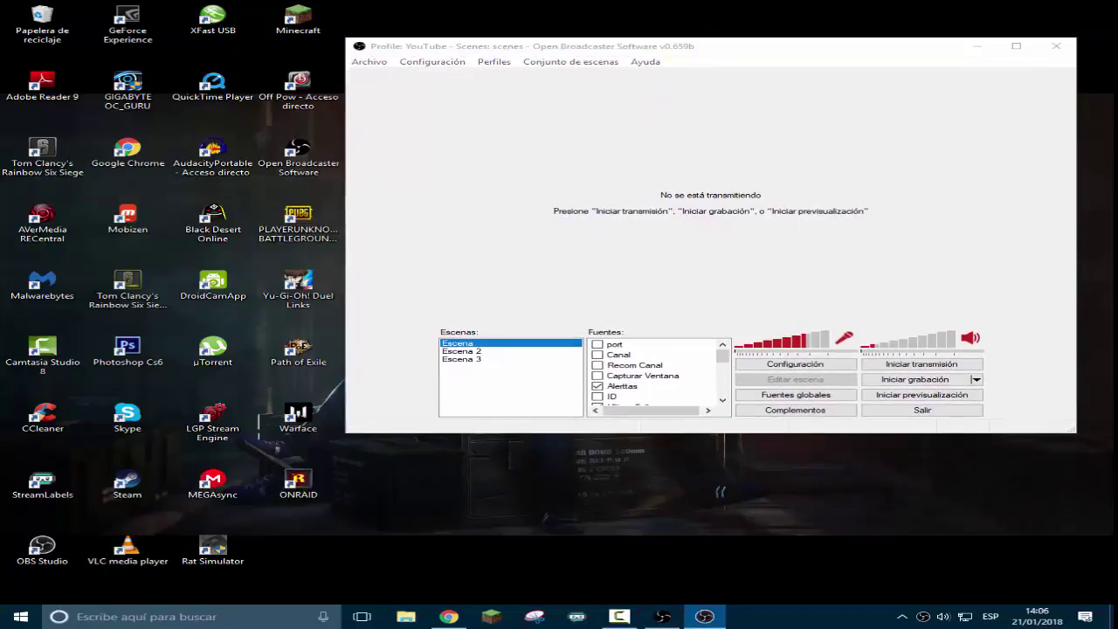
drag(1013, 93, 418, 160)
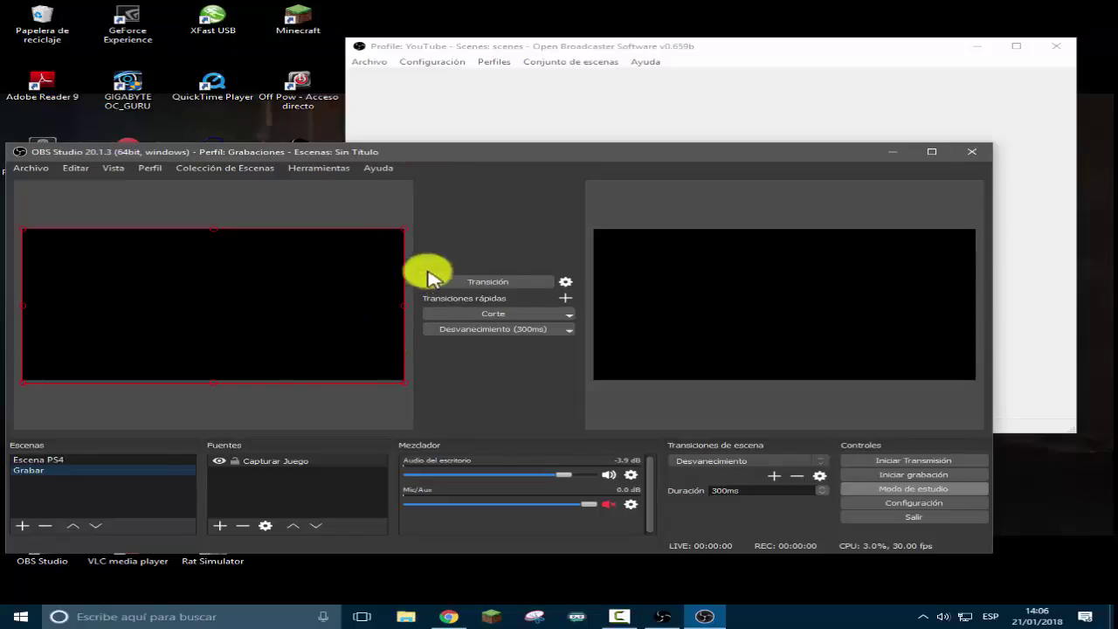
Compare the classic Open Broadcaster Software and OBS Studio by bringing each window to the front in turn
click(587, 45)
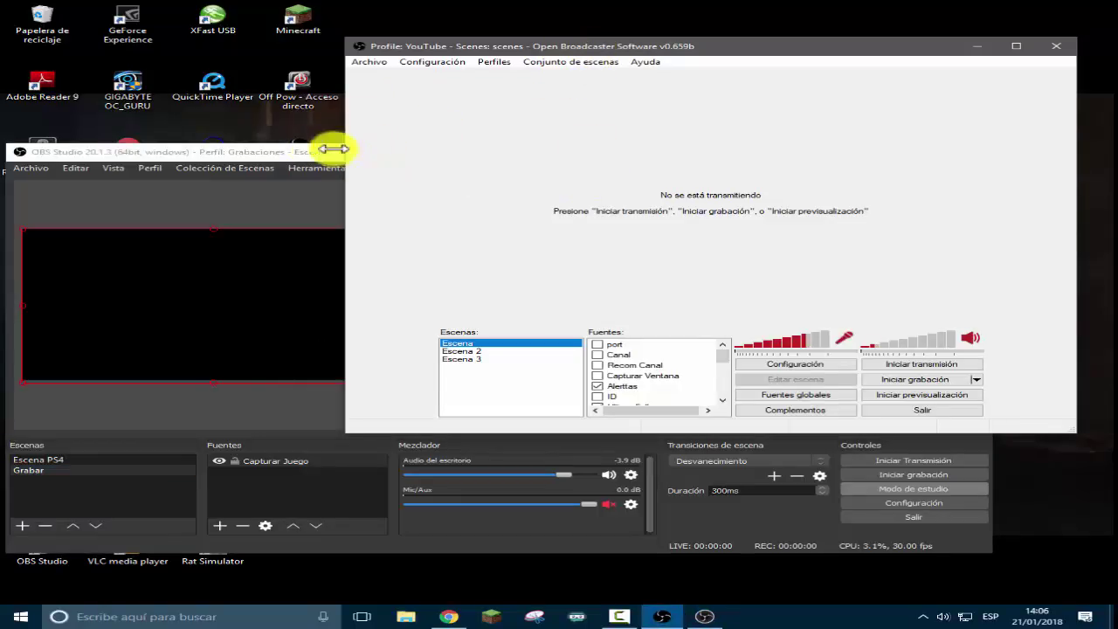
click(302, 158)
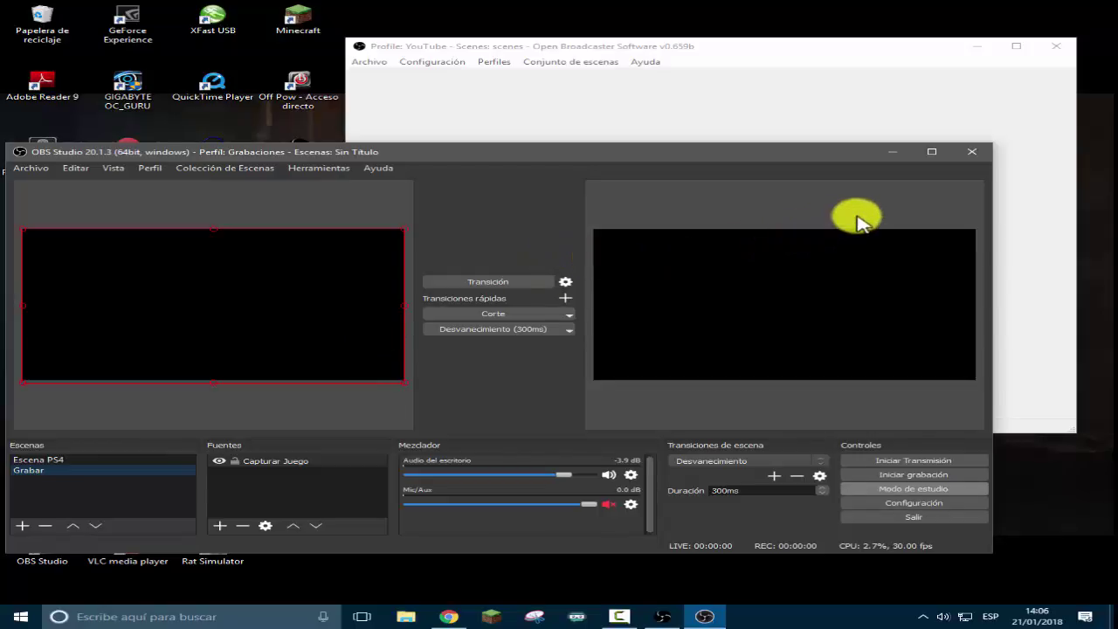
click(773, 50)
click(295, 151)
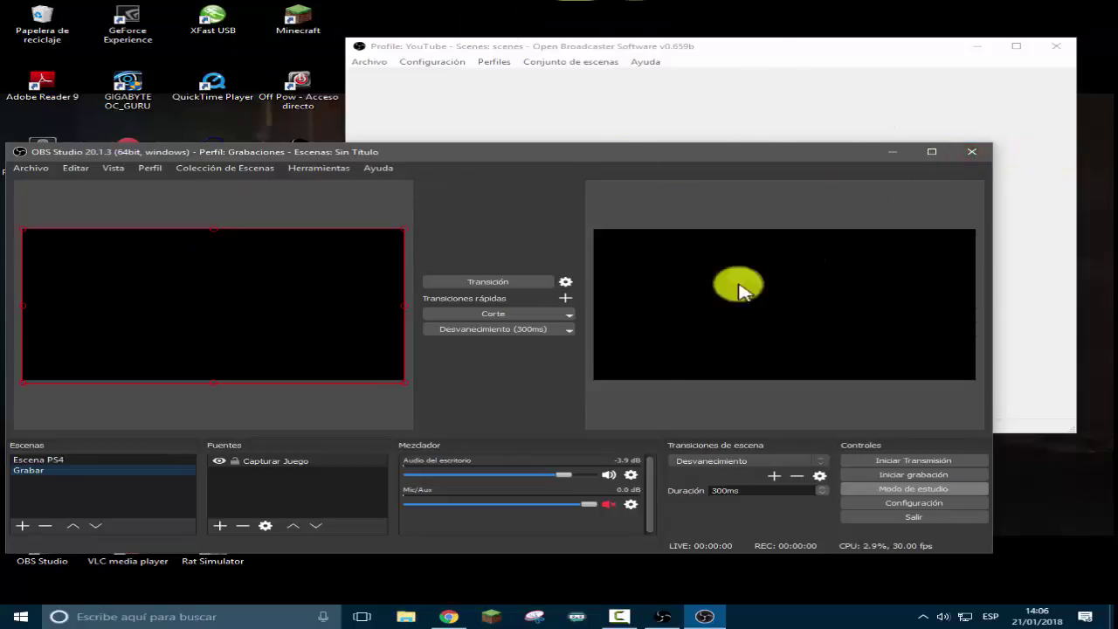
Switch to Chrome and examine the OBS Studio and OBS Clasico download sections on the obsproject.com download page
click(447, 616)
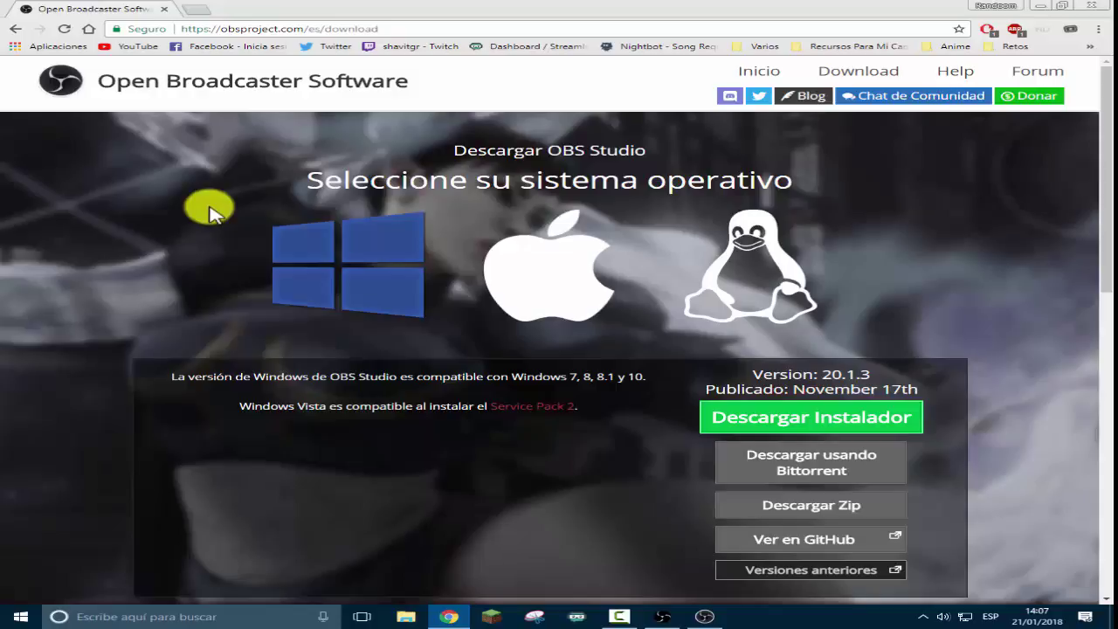
scroll(210, 210, down, 7)
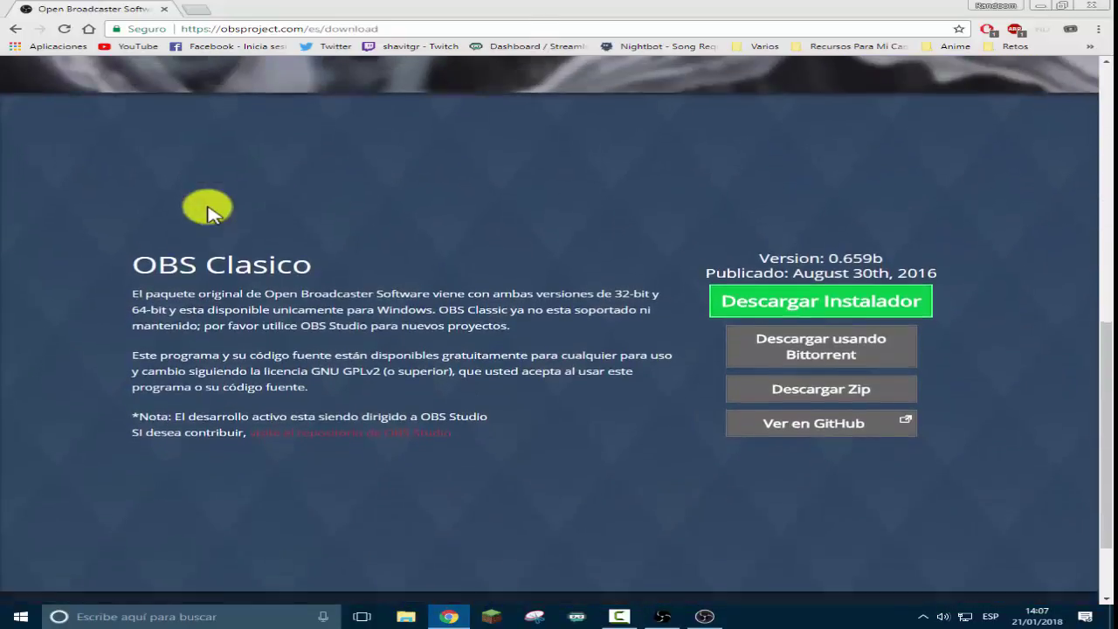
scroll(209, 209, down, 1)
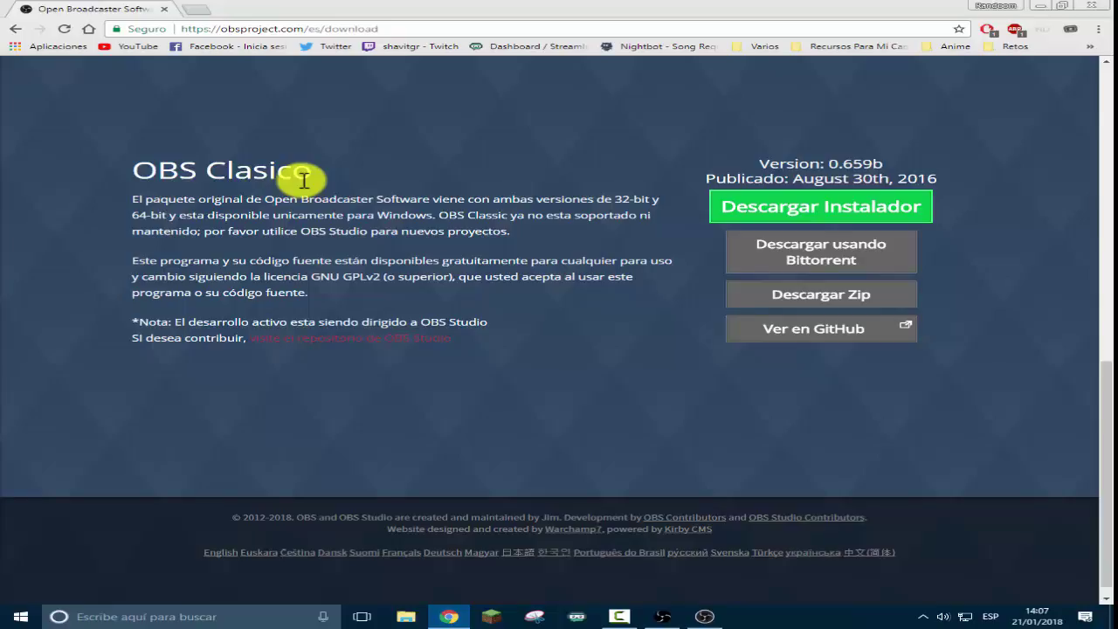
scroll(301, 262, up, 7)
scroll(306, 264, down, 7)
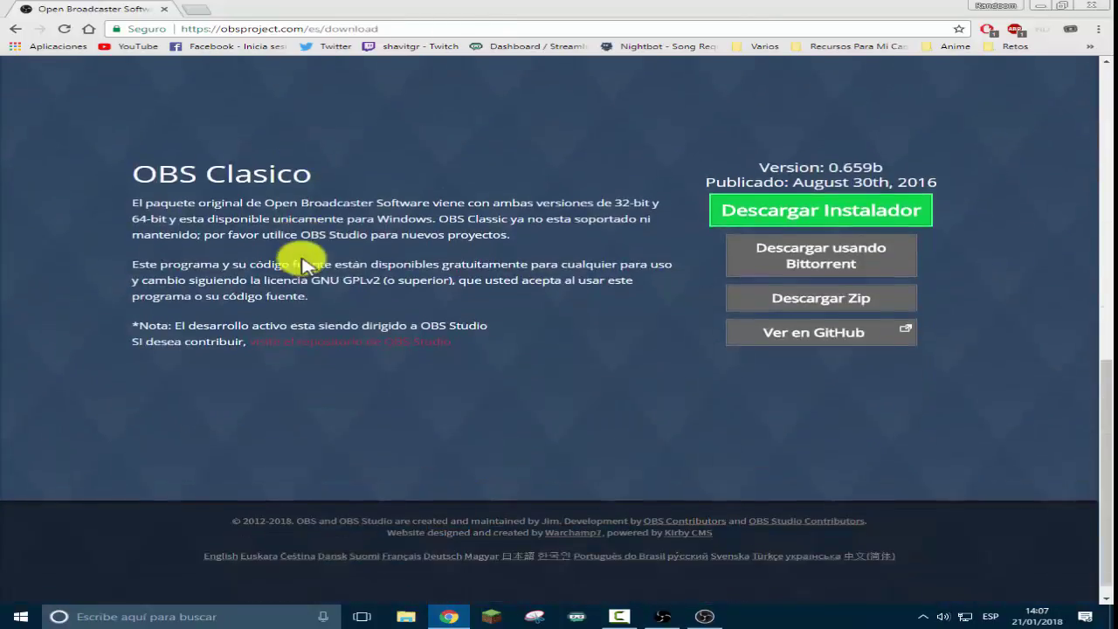
scroll(301, 259, up, 7)
scroll(302, 262, down, 6)
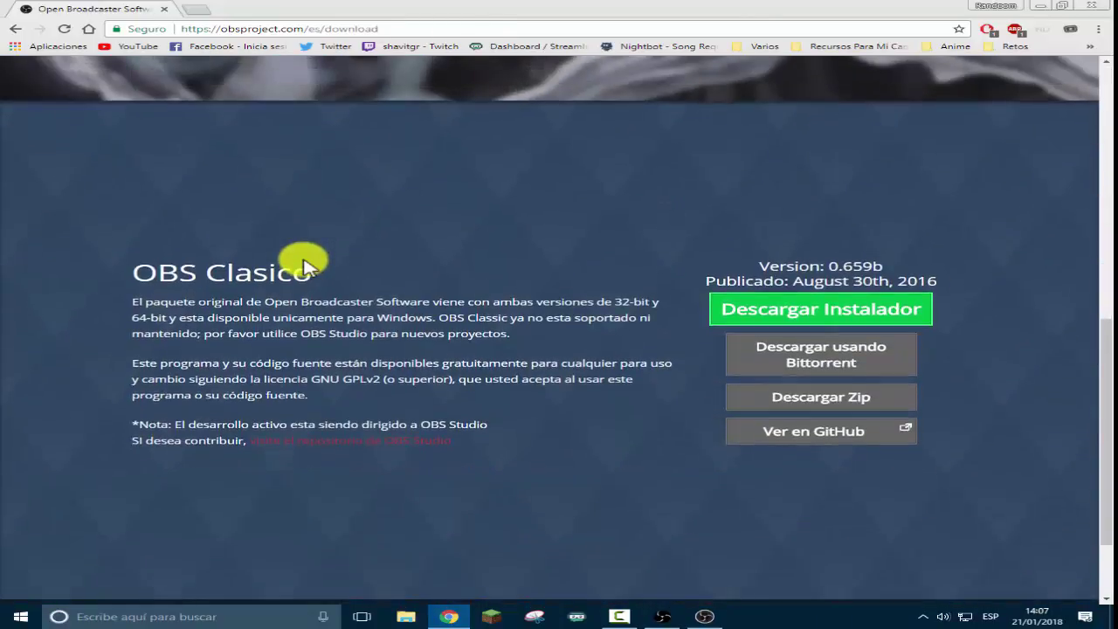
scroll(302, 260, up, 7)
scroll(307, 262, down, 7)
scroll(301, 260, up, 7)
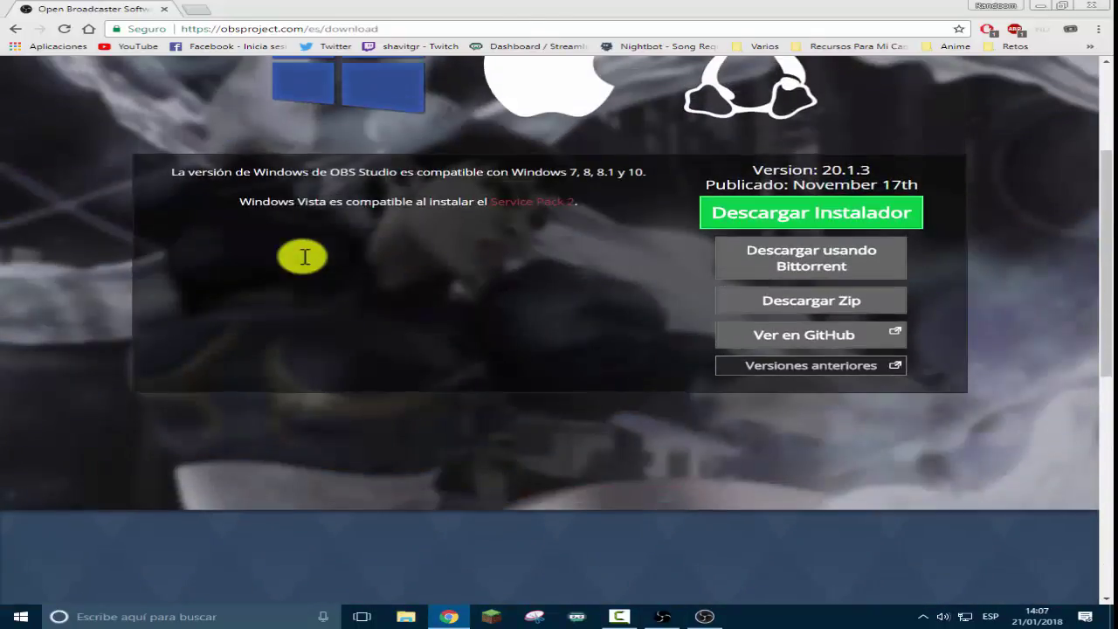
scroll(301, 260, down, 7)
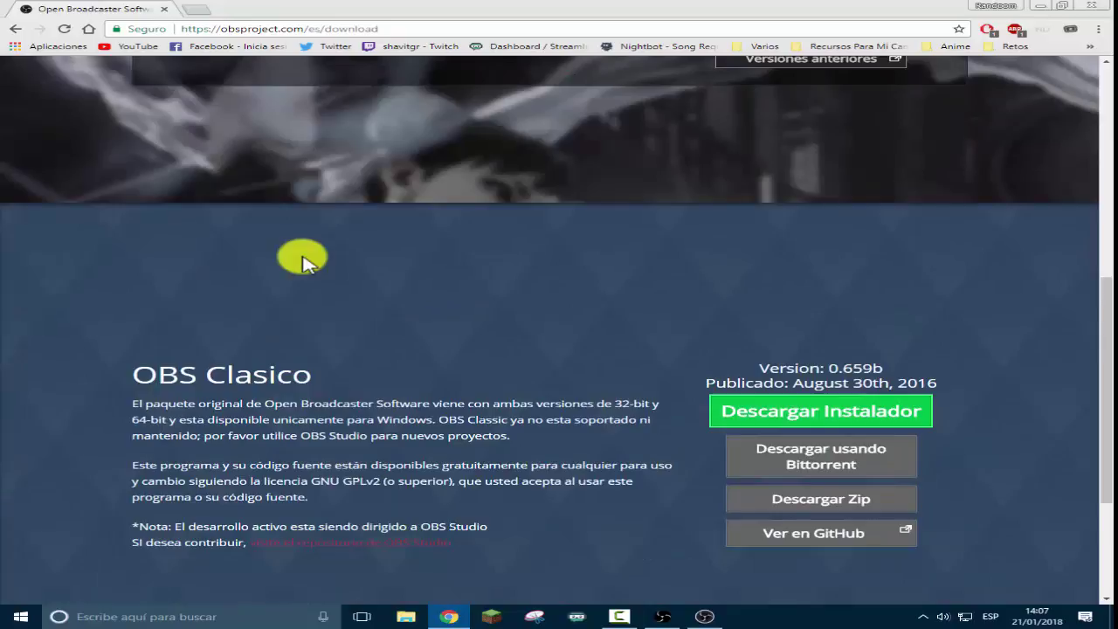
scroll(300, 258, down, 1)
scroll(299, 255, up, 1)
scroll(303, 256, up, 8)
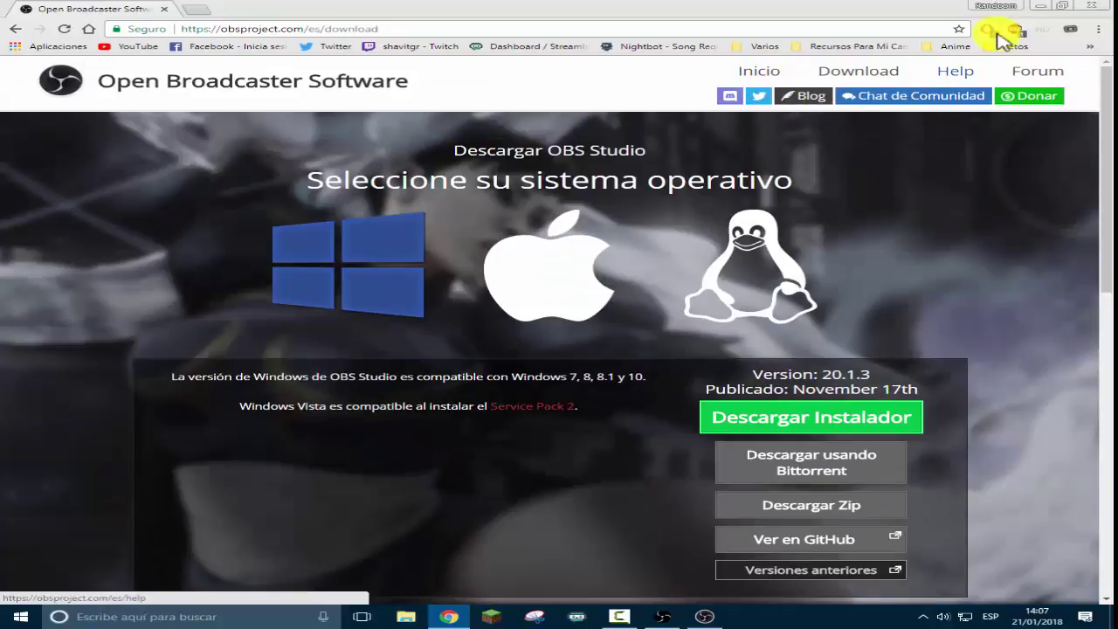
Minimize the browser and close OBS Studio, leaving the classic Open Broadcaster Software window centred on the desktop
click(1039, 7)
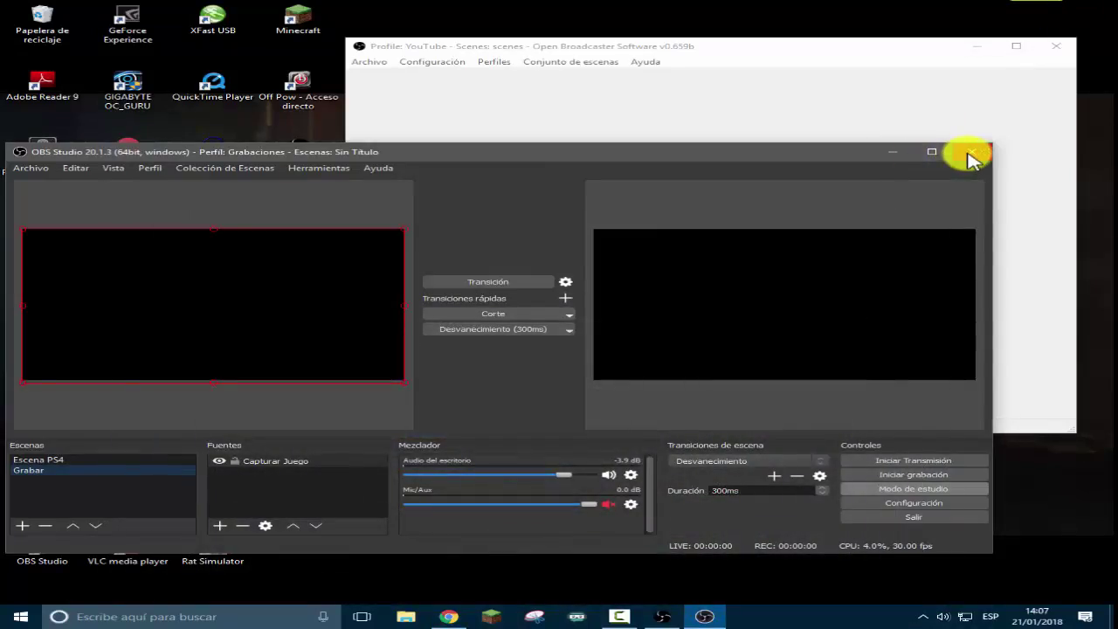
click(970, 154)
drag(728, 50, 664, 99)
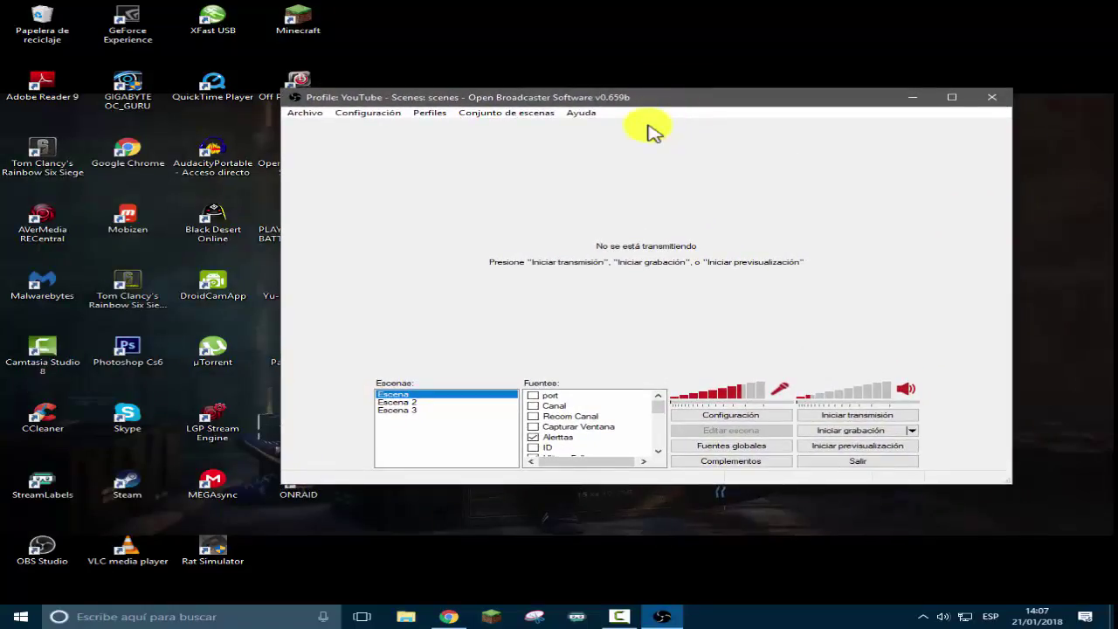
drag(643, 104, 618, 104)
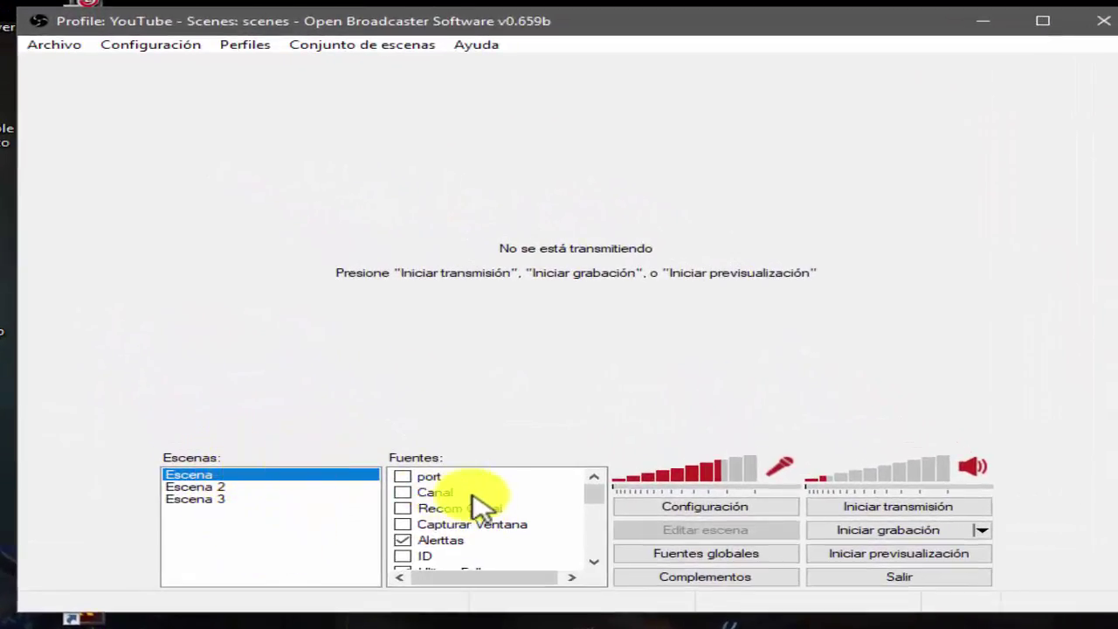
Look through the source list of the Escena scene and start the preview
scroll(475, 528, down, 3)
scroll(471, 528, up, 3)
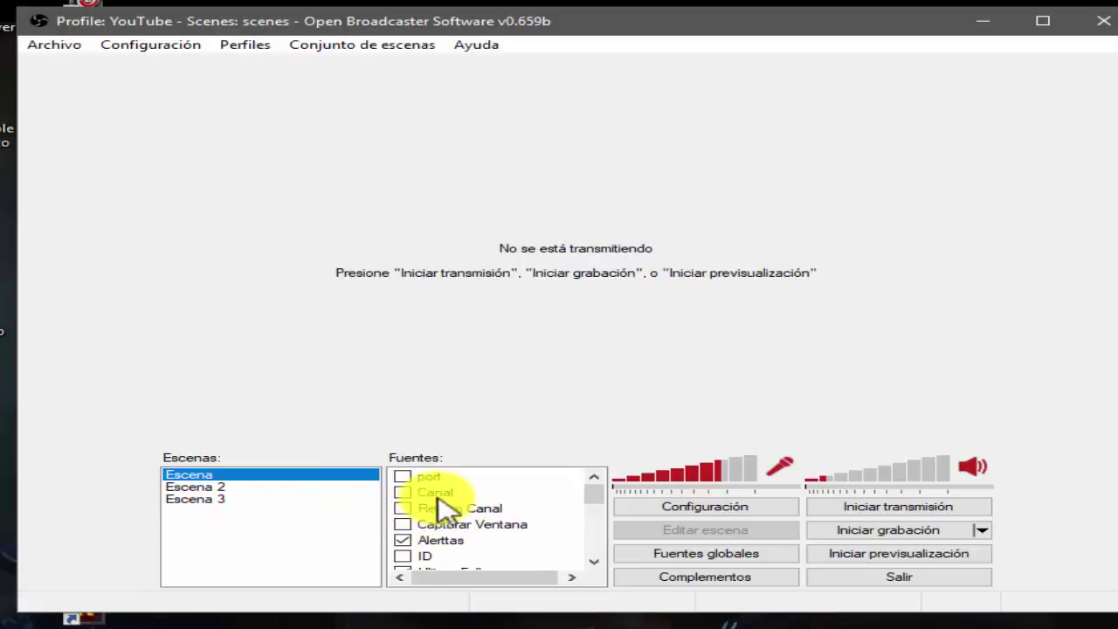
mouse_move(596, 489)
mouse_down()
mouse_move(596, 539)
mouse_move(591, 491)
mouse_move(614, 499)
mouse_up()
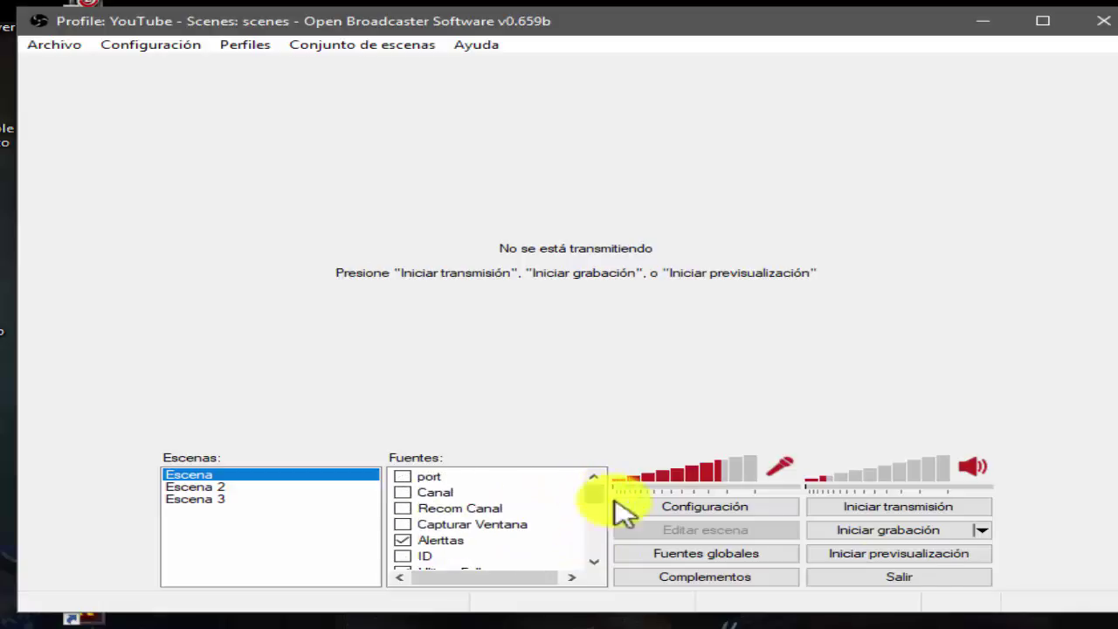
click(915, 557)
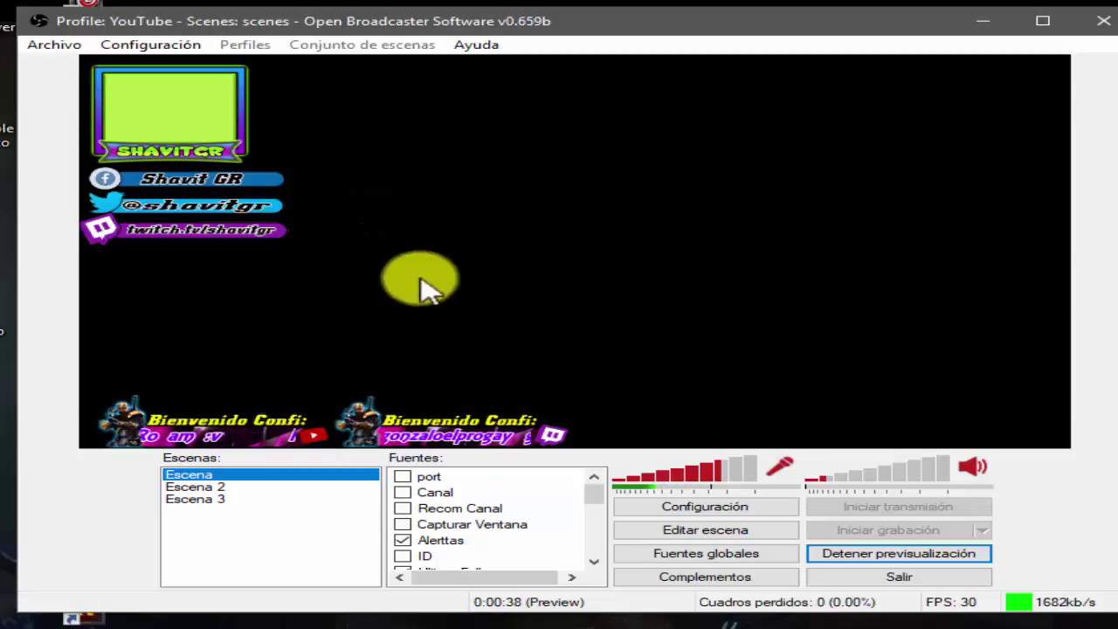
scroll(447, 524, down, 4)
scroll(455, 531, up, 4)
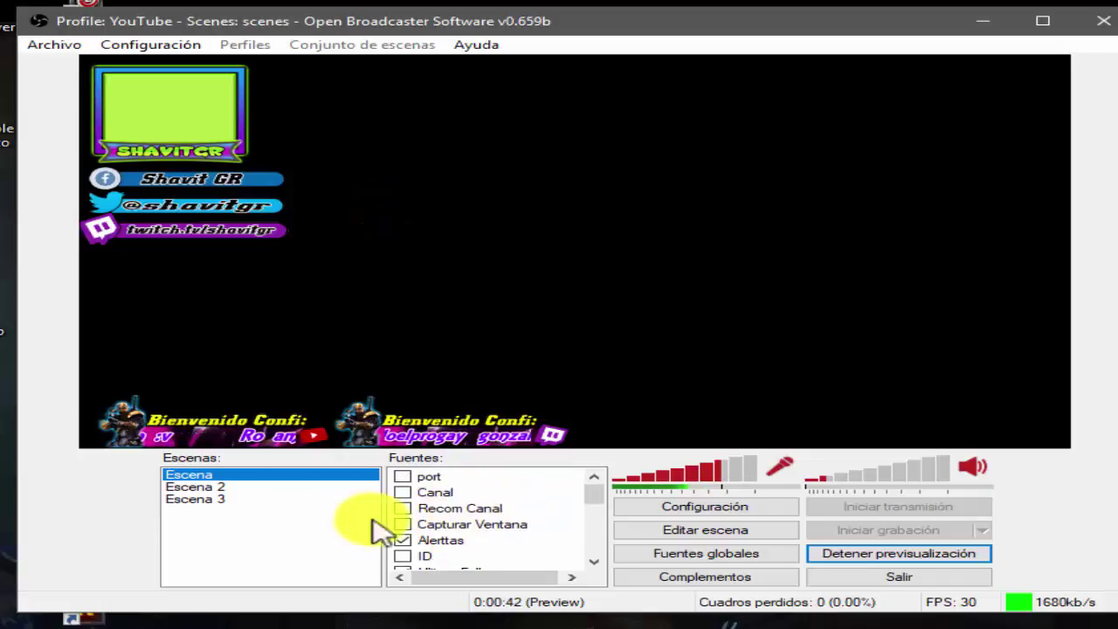
Add a new scene named Prueba
right_click(228, 550)
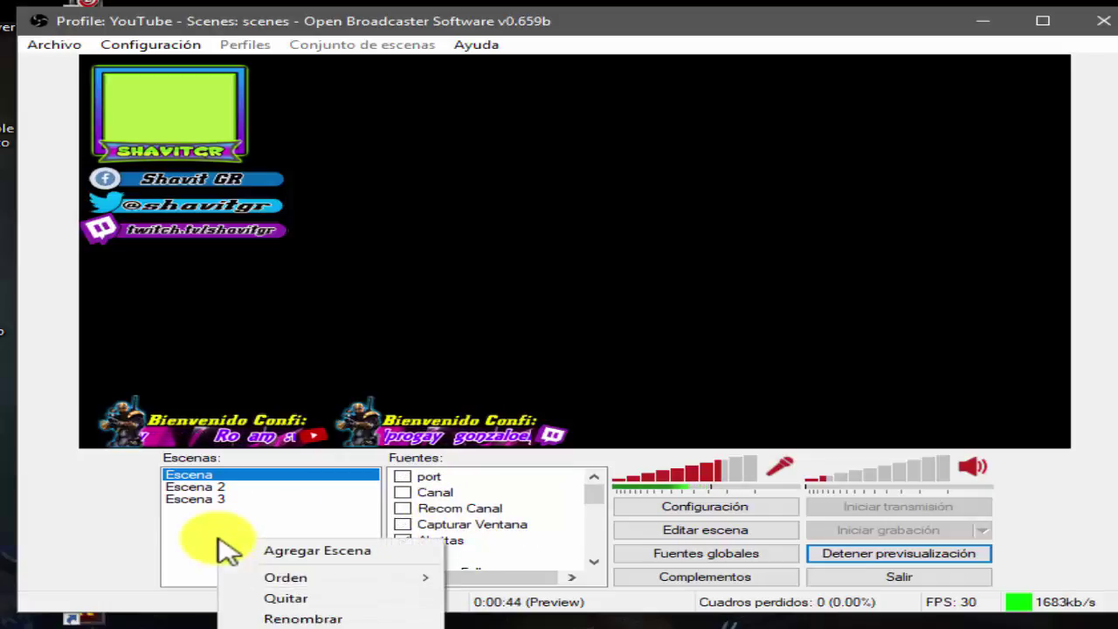
click(278, 550)
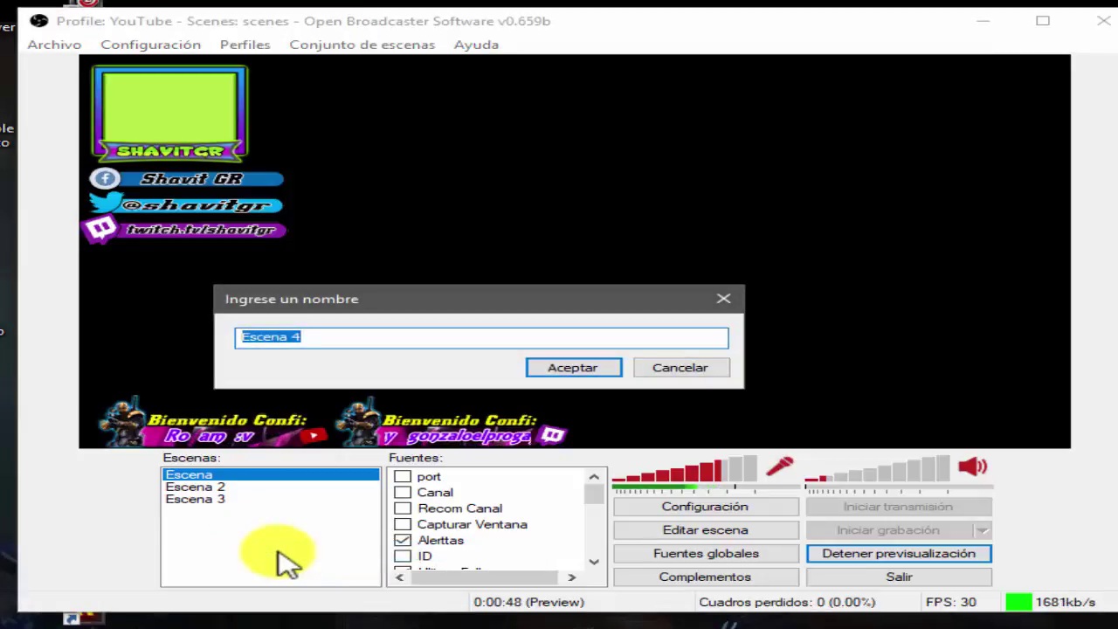
text(Prueba)
key(Return)
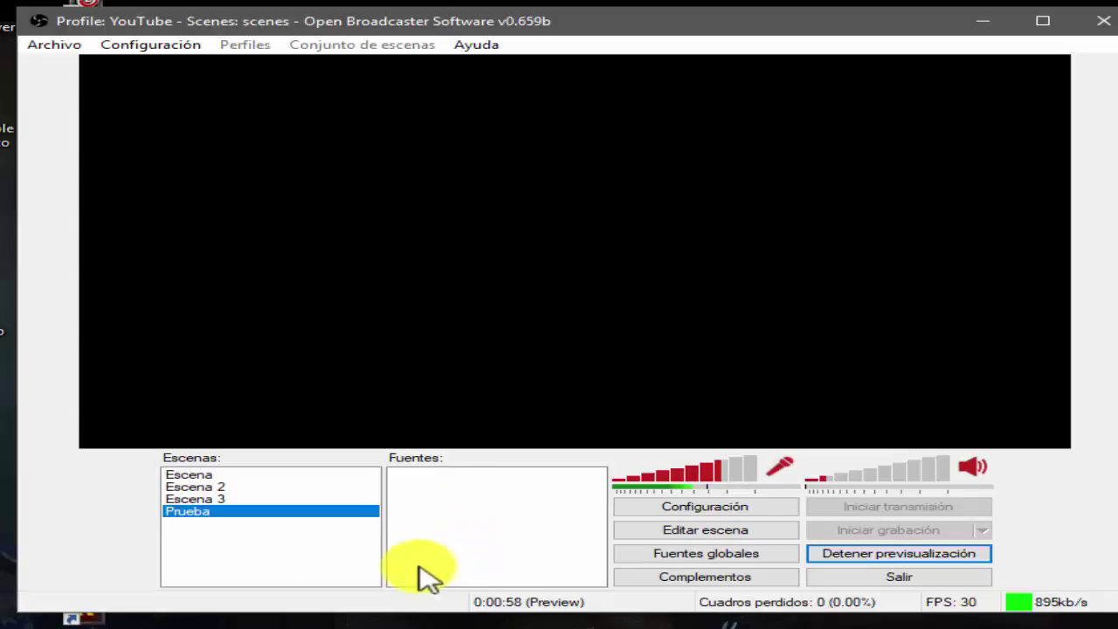
right_click(421, 504)
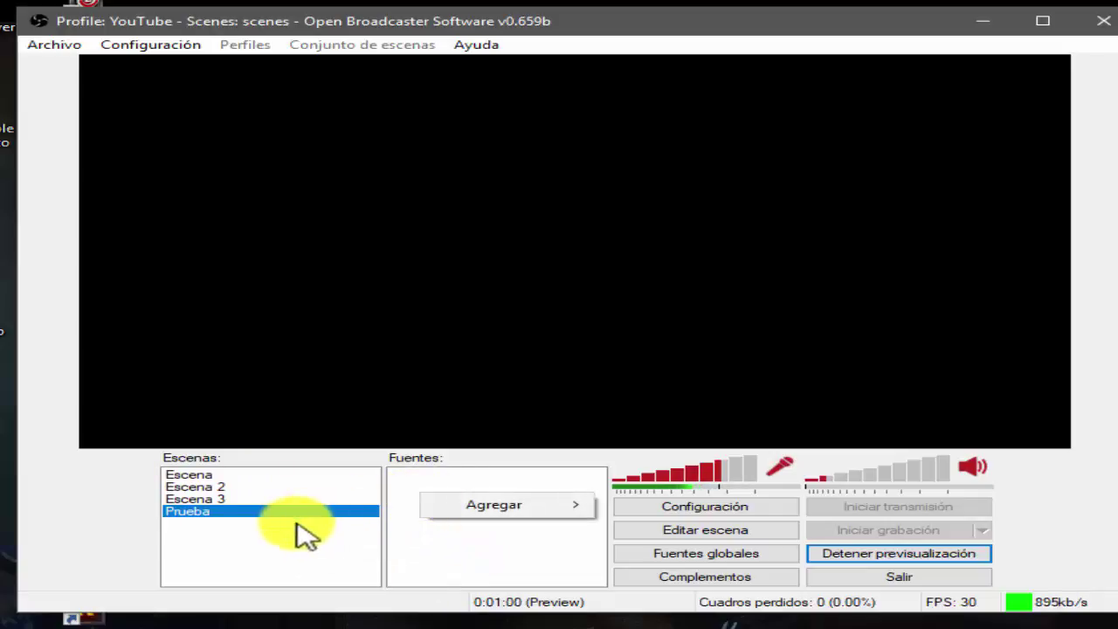
click(266, 528)
right_click(267, 528)
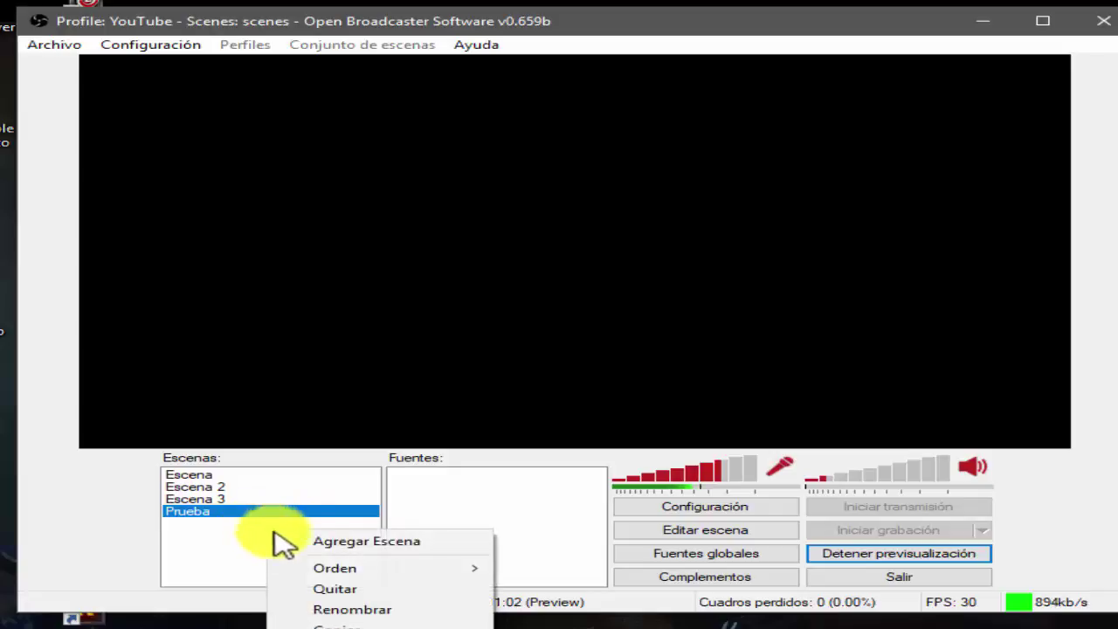
click(491, 501)
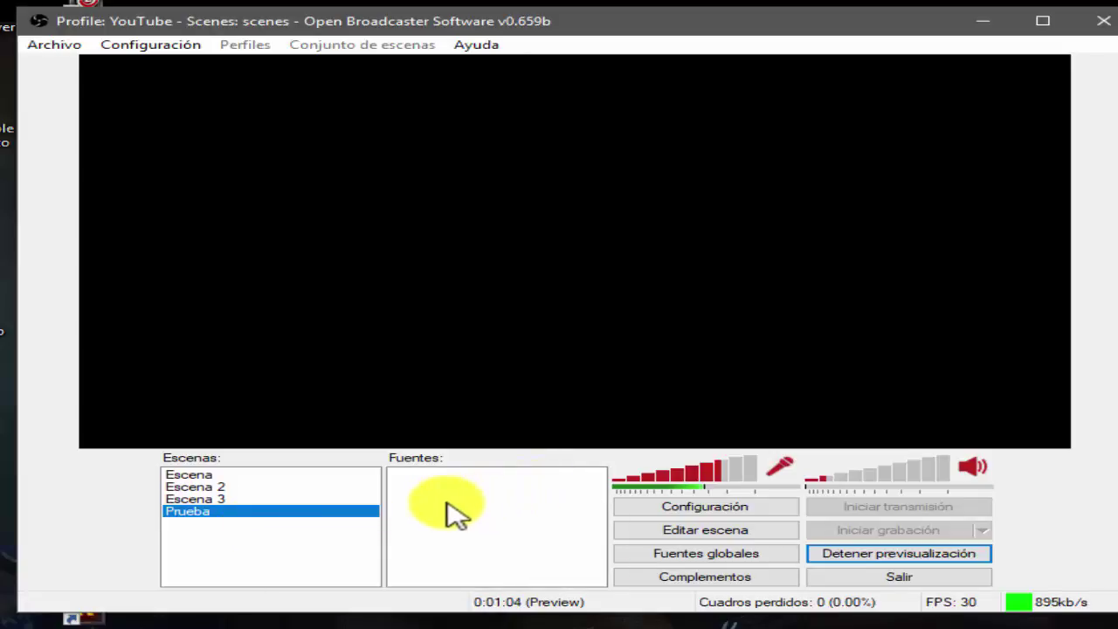
Add an image source named Twitter to the Prueba scene
right_click(449, 504)
mouse_move(486, 522)
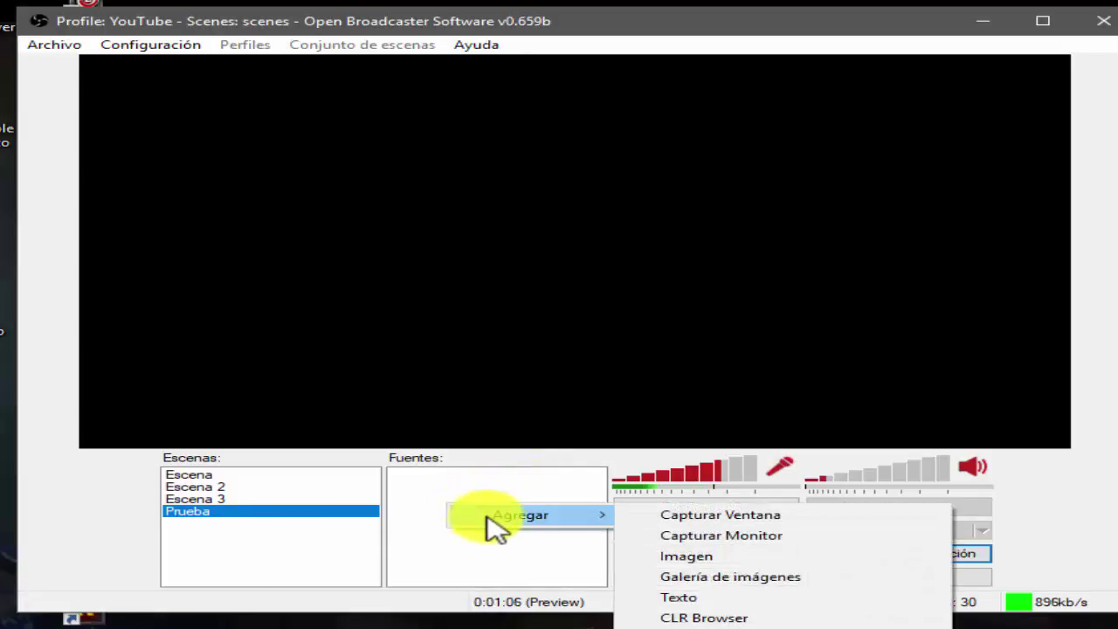
click(708, 555)
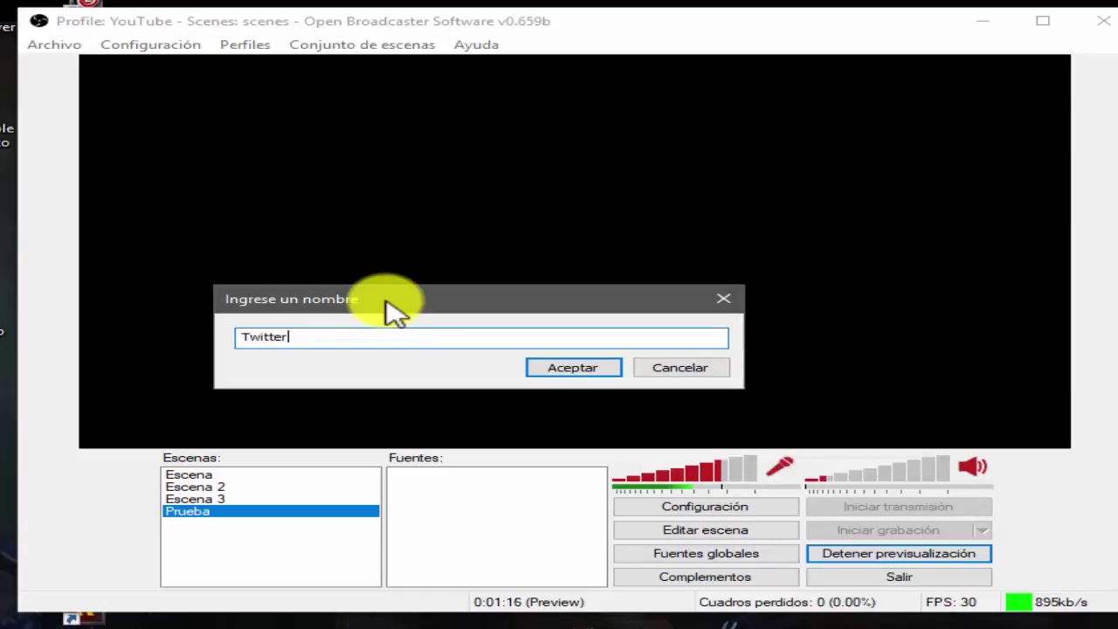
key(Return)
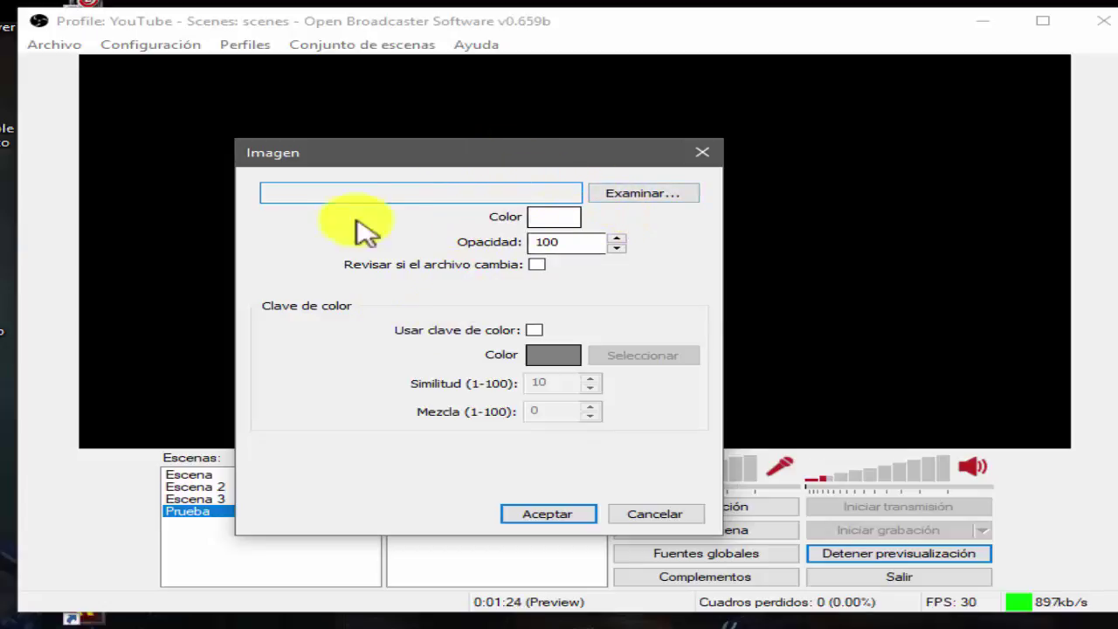
Browse for the Twitter source's image file and look through the pictures in the Imágenes folder for a suitable one
click(636, 193)
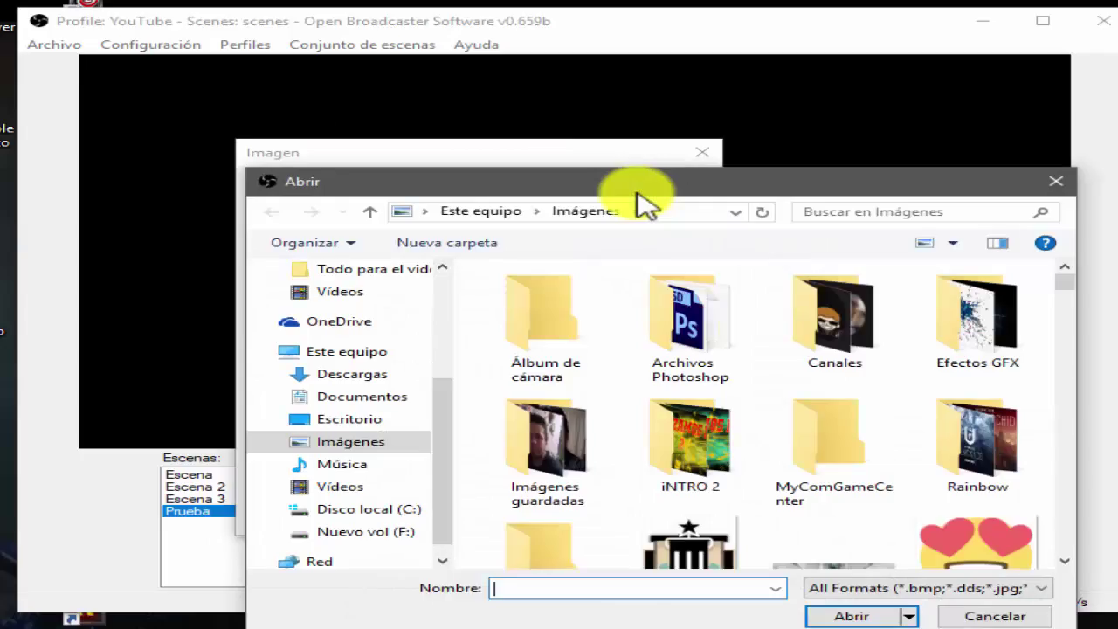
drag(636, 194, 533, 103)
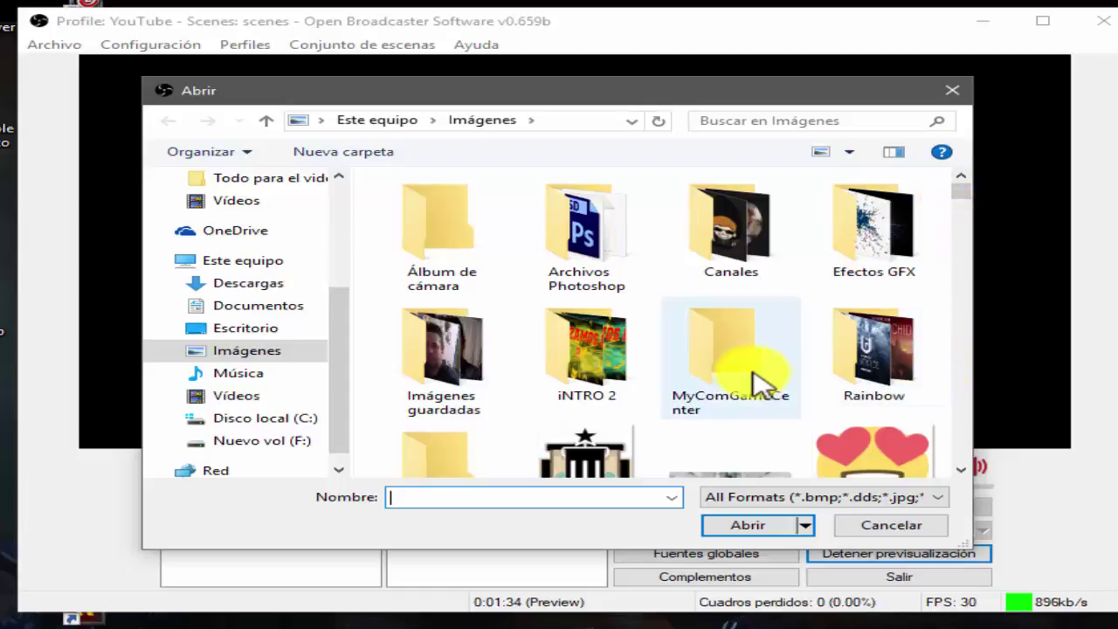
scroll(964, 476, down, 4)
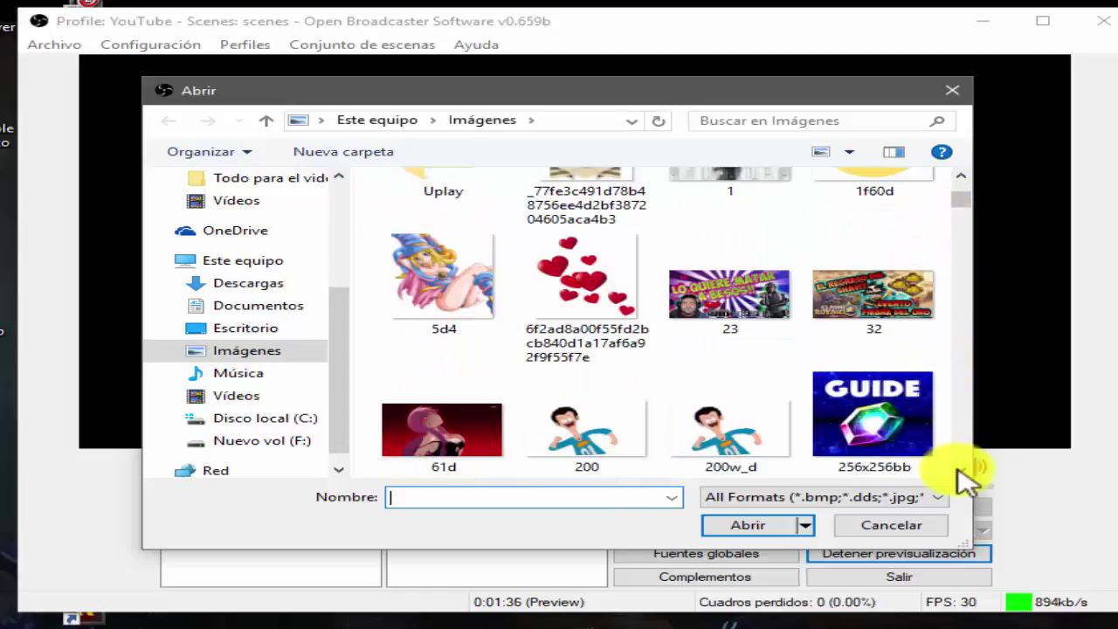
scroll(964, 476, down, 1)
scroll(964, 476, down, 5)
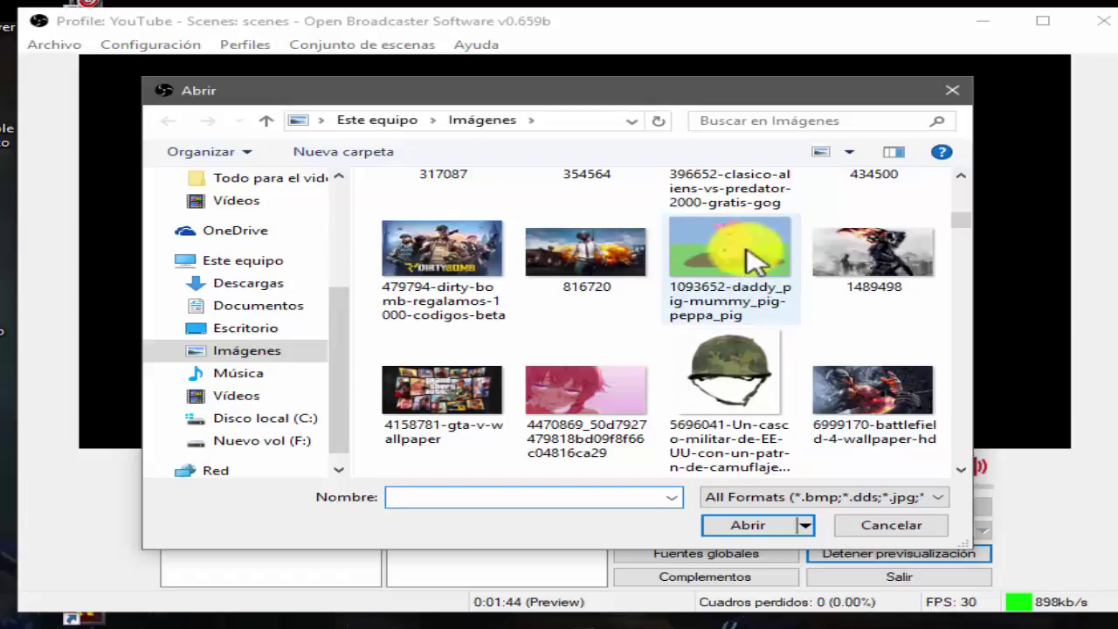
scroll(961, 469, down, 5)
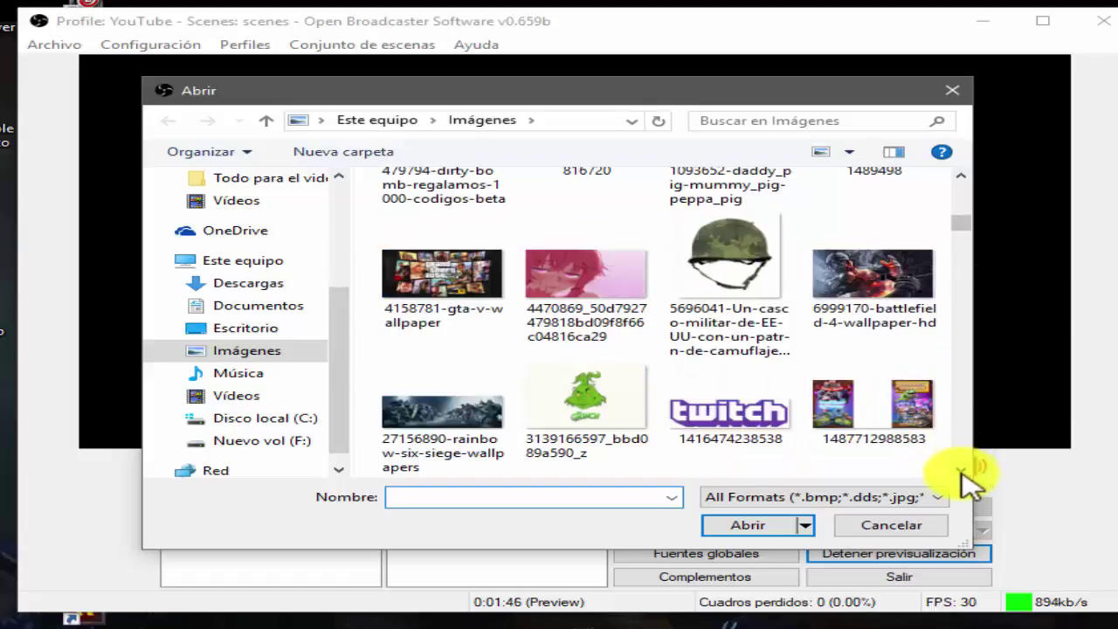
scroll(962, 471, down, 6)
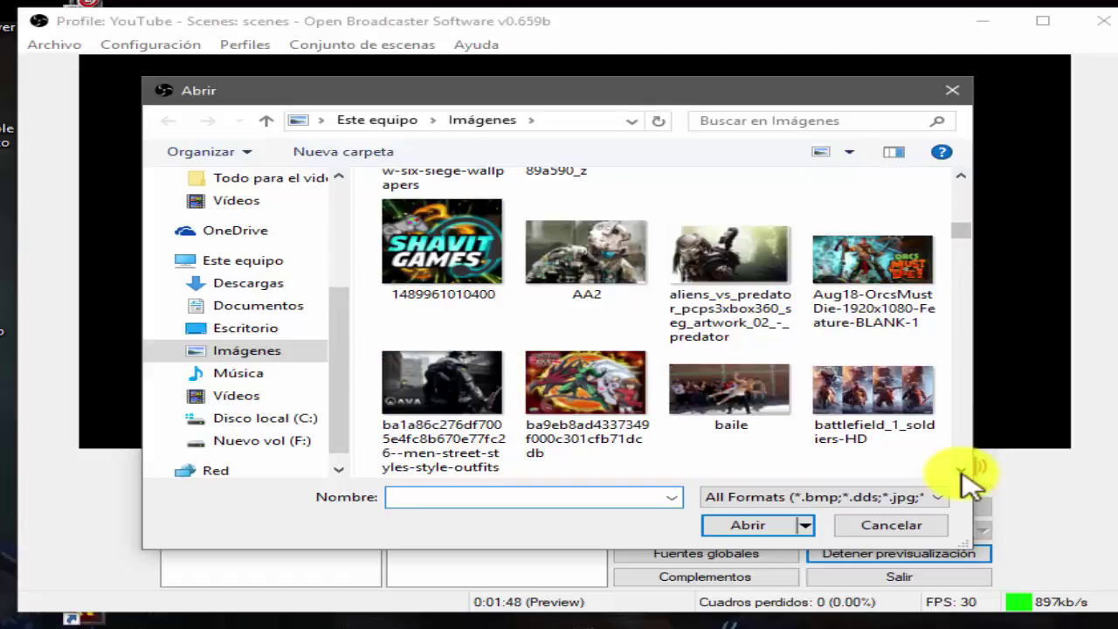
scroll(962, 472, down, 2)
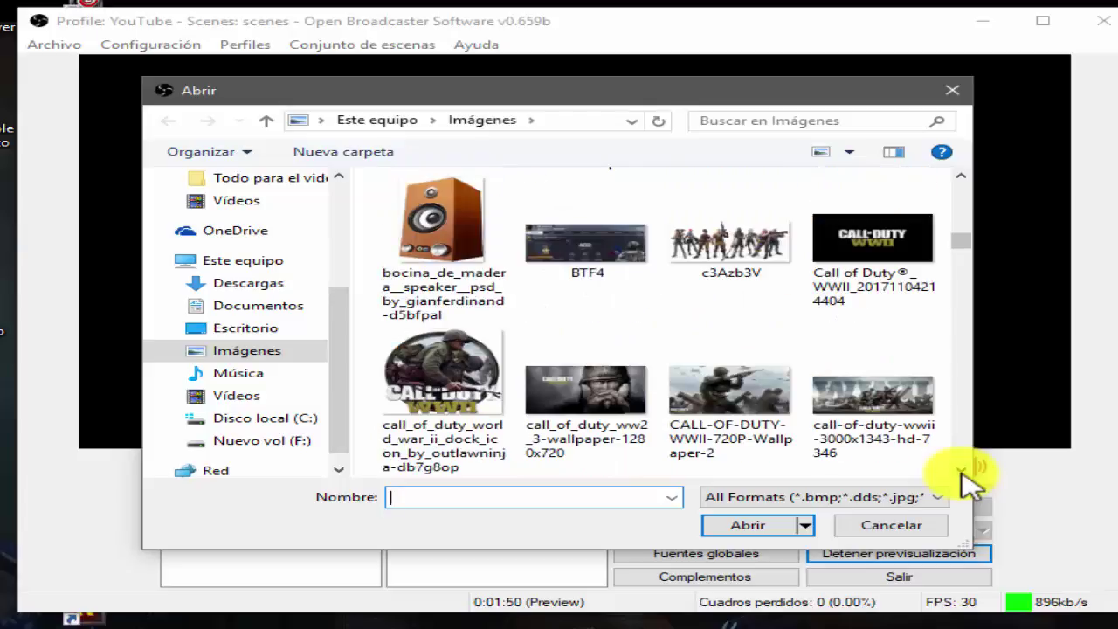
scroll(961, 469, down, 2)
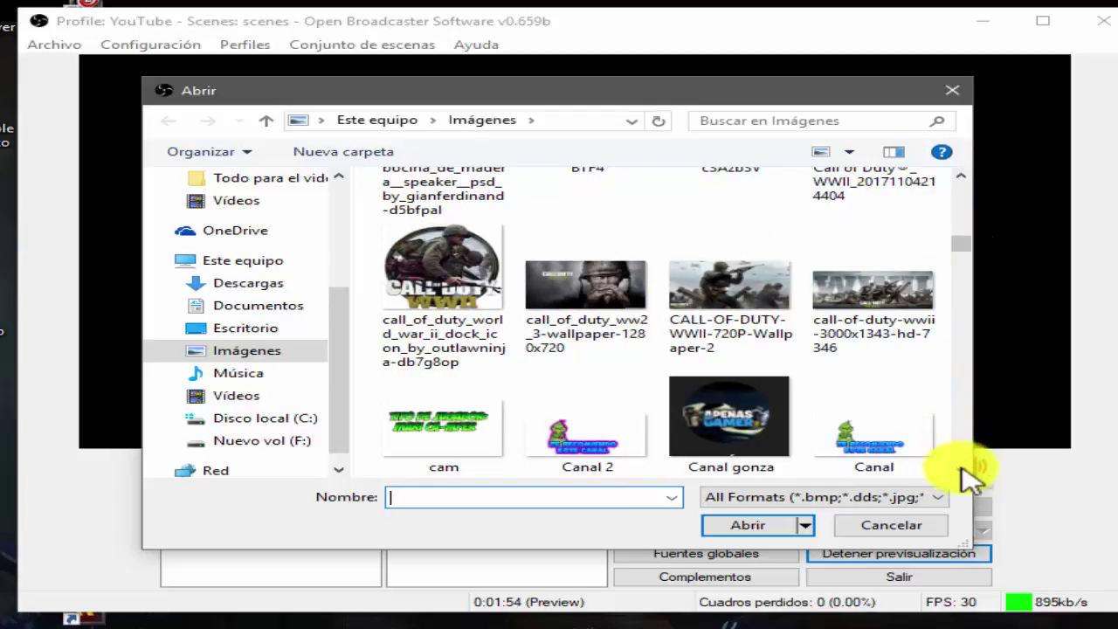
scroll(966, 463, down, 4)
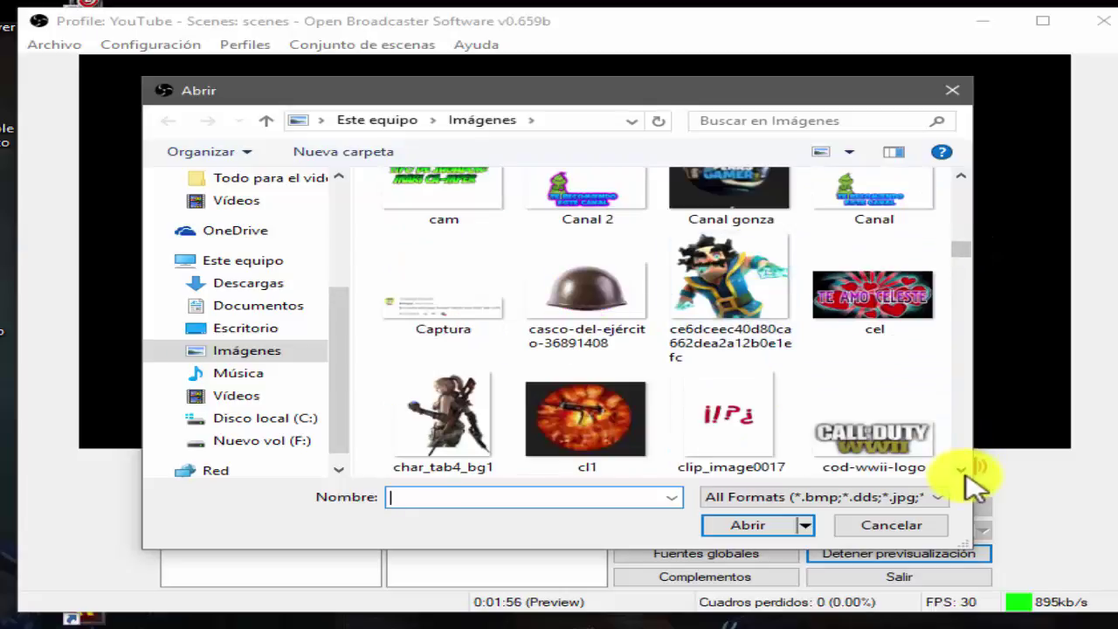
scroll(966, 471, down, 4)
scroll(969, 474, down, 2)
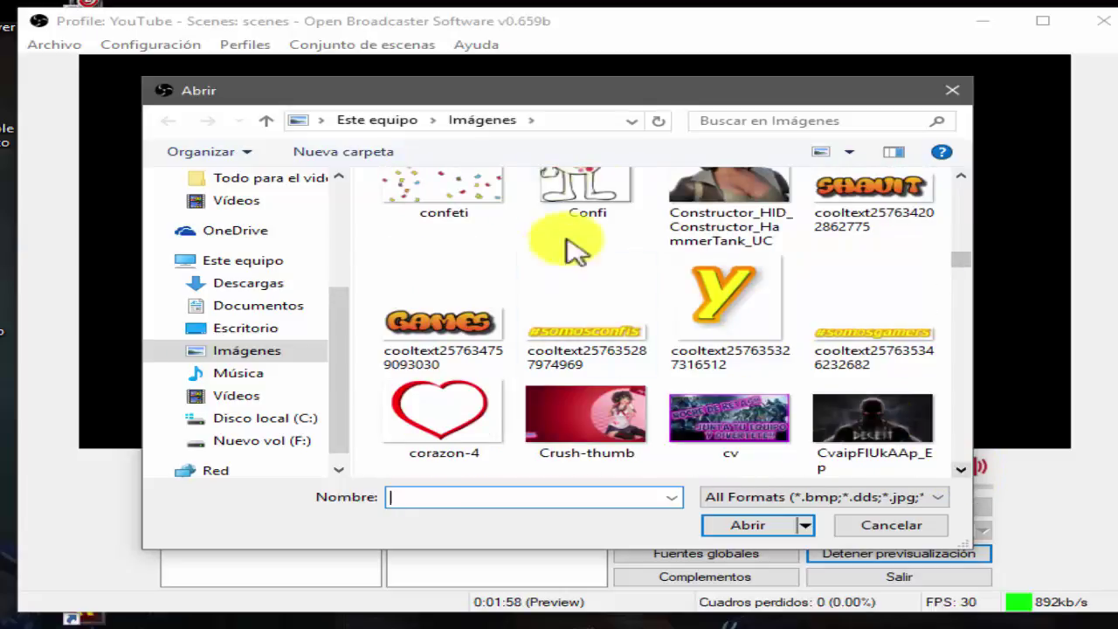
click(572, 209)
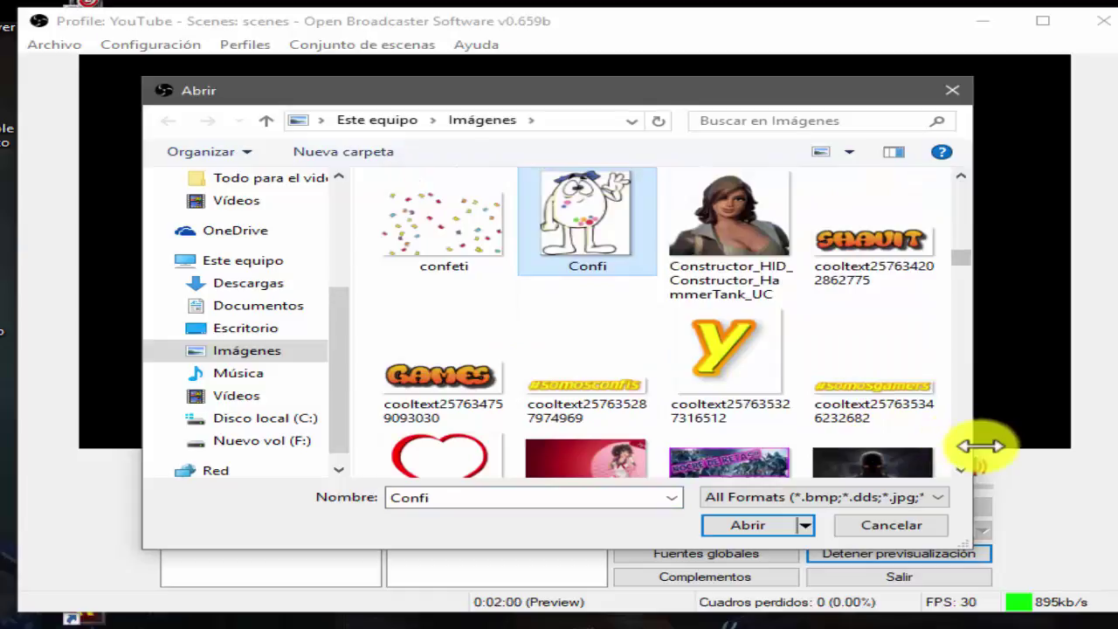
scroll(965, 479, down, 1)
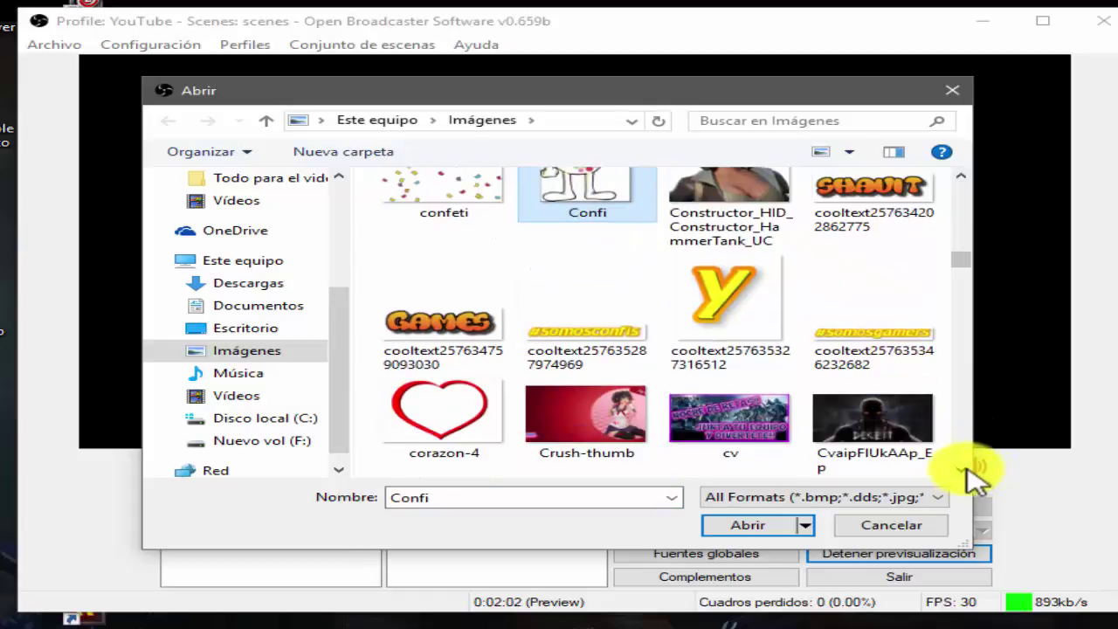
scroll(971, 476, down, 2)
scroll(967, 468, down, 2)
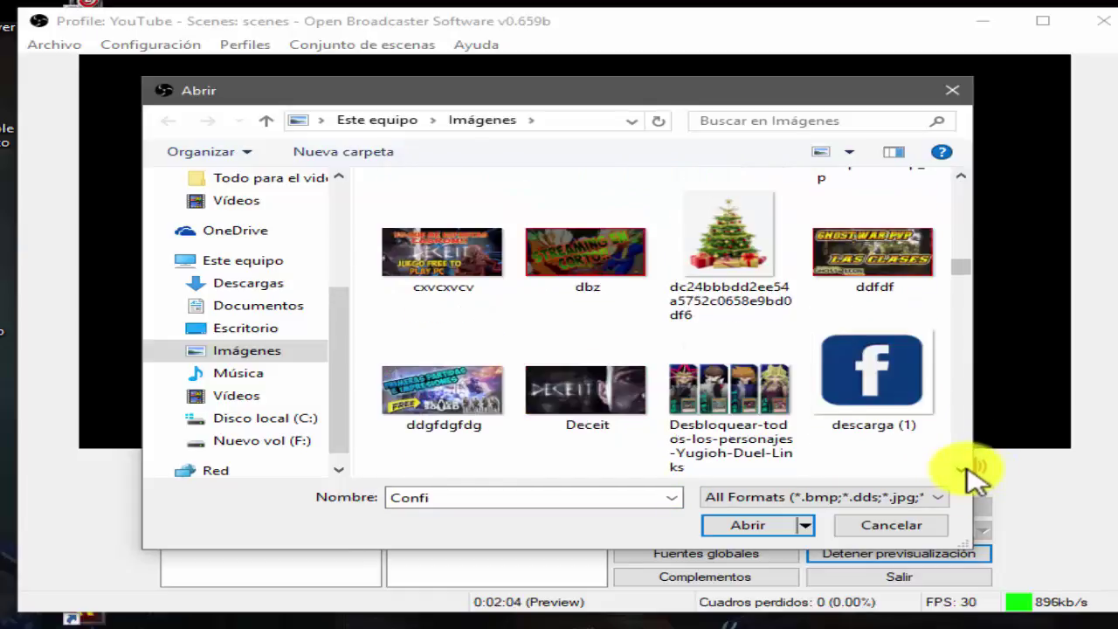
scroll(970, 476, down, 3)
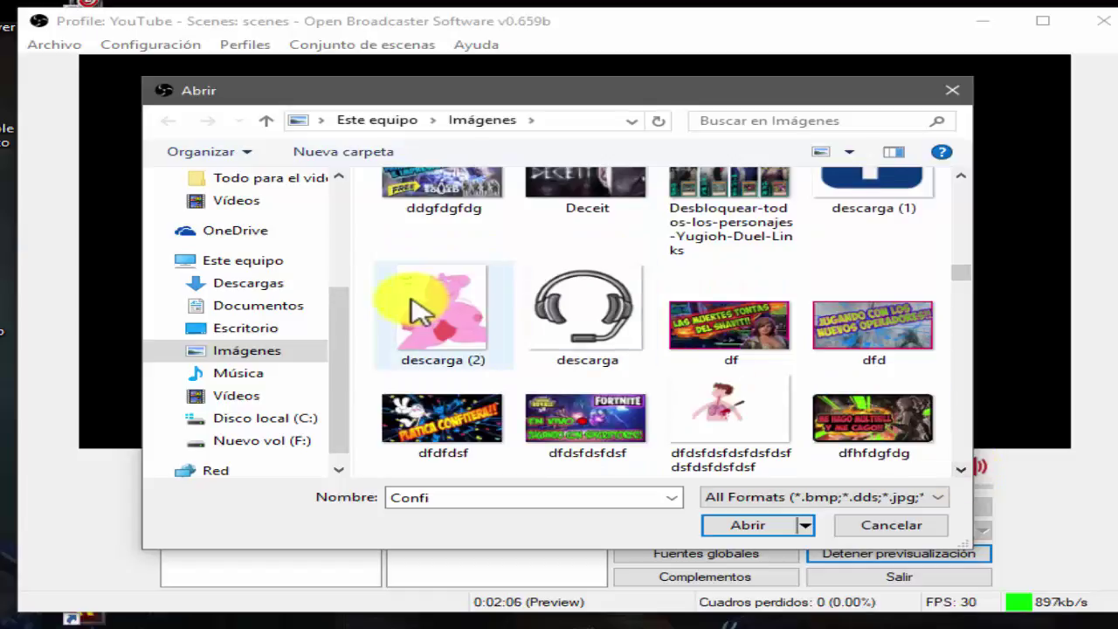
scroll(967, 474, down, 5)
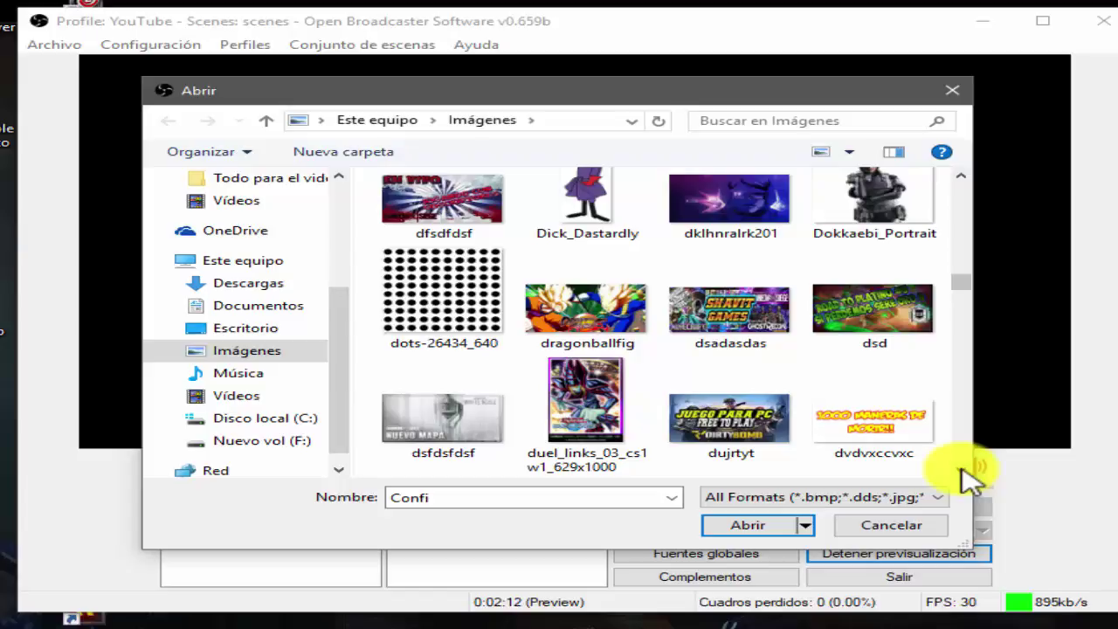
scroll(969, 476, down, 1)
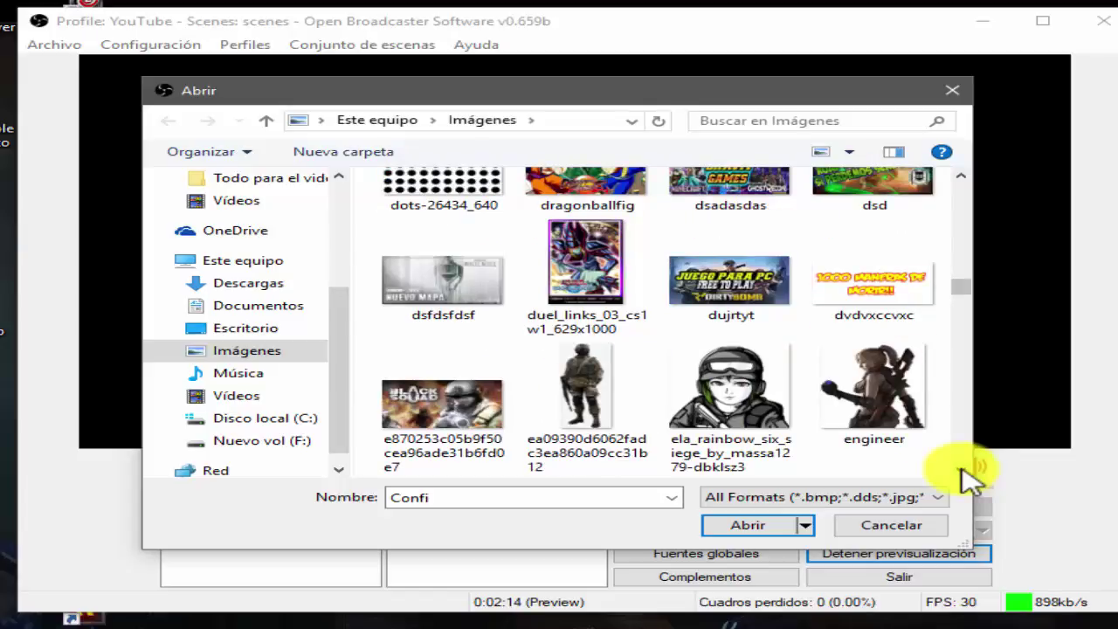
scroll(969, 476, down, 1)
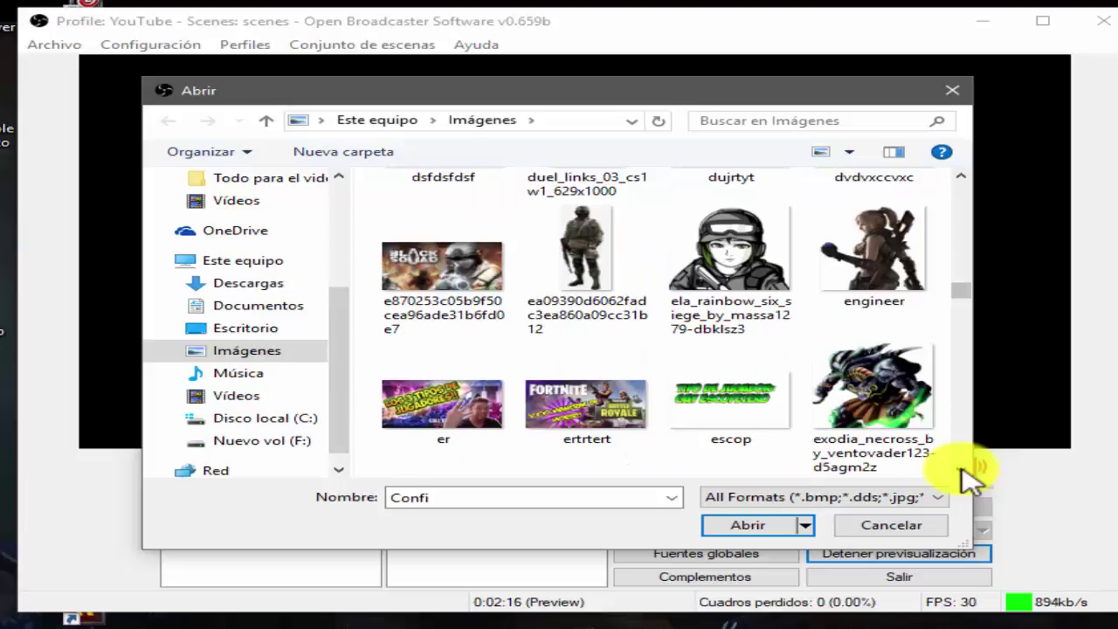
scroll(969, 476, down, 2)
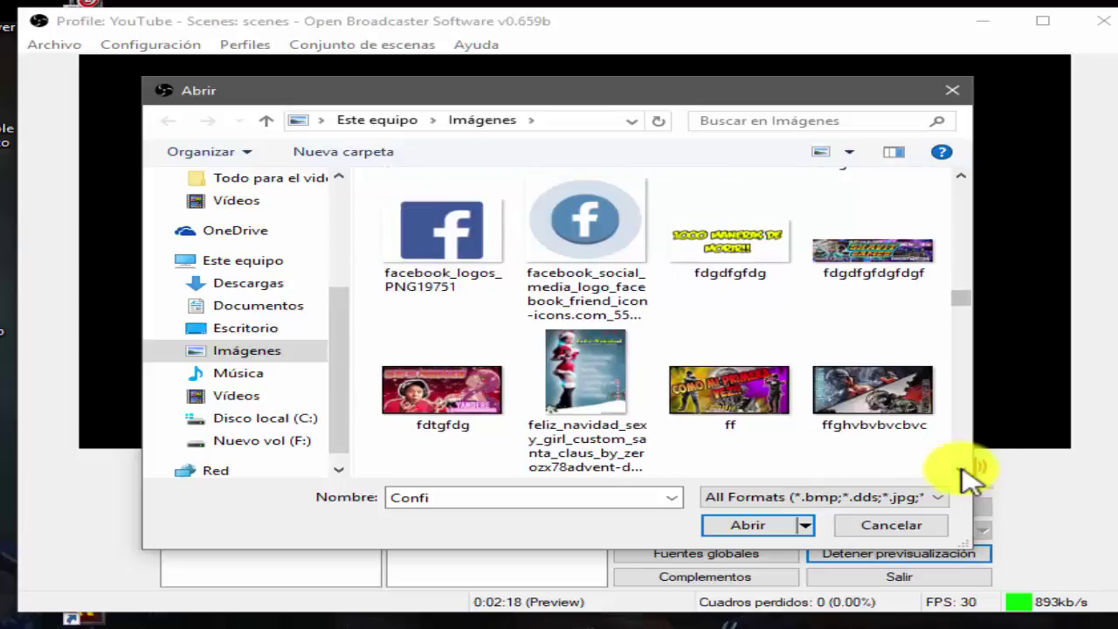
scroll(969, 475, down, 4)
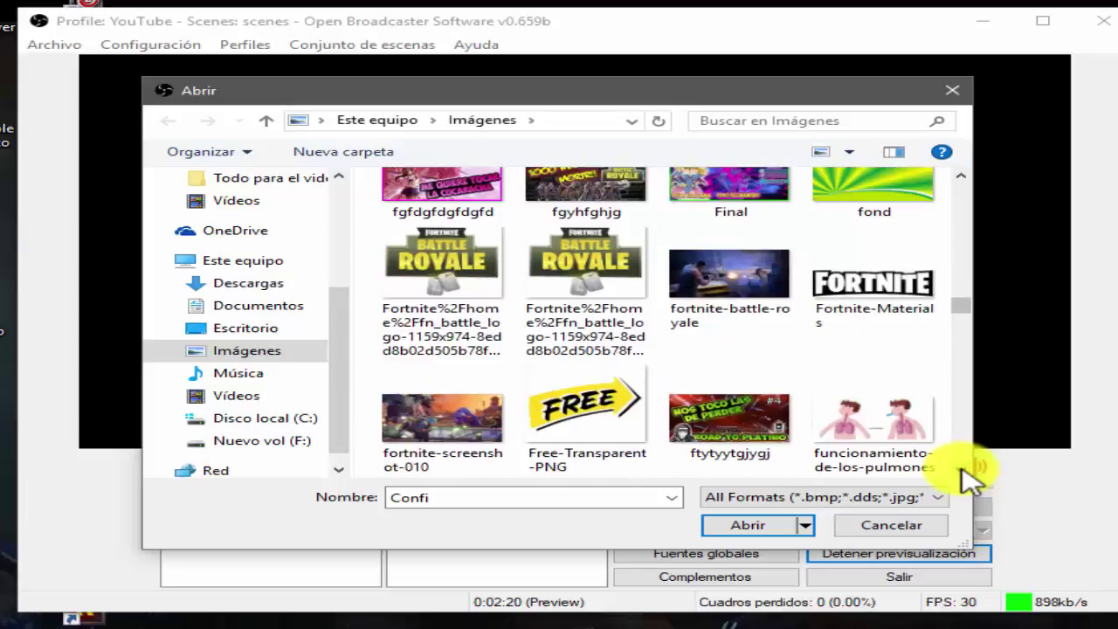
scroll(969, 476, down, 3)
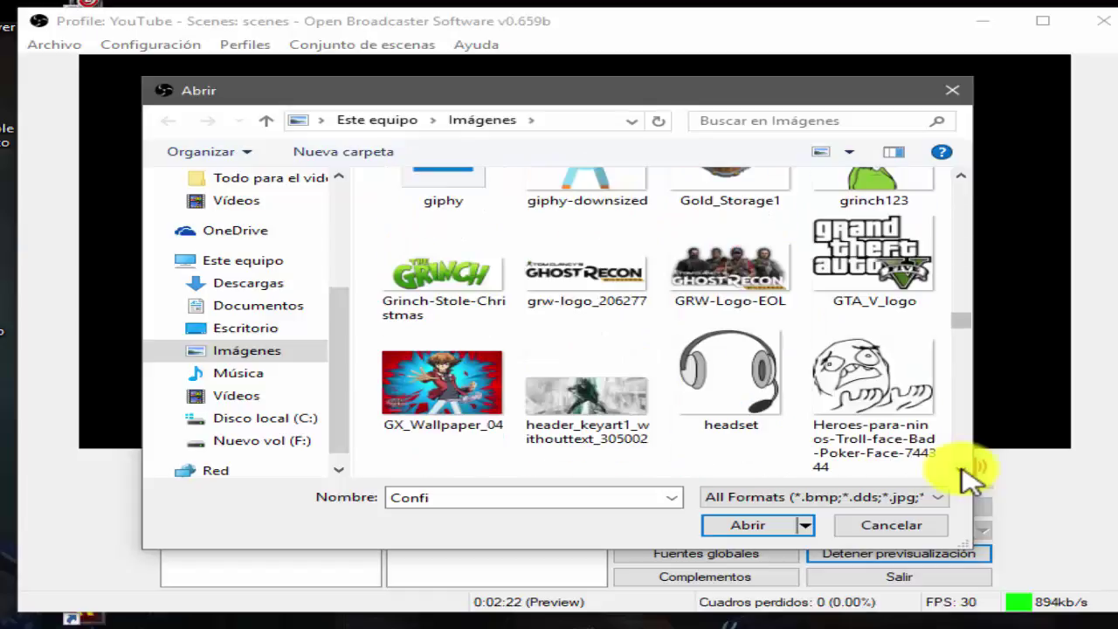
click(552, 183)
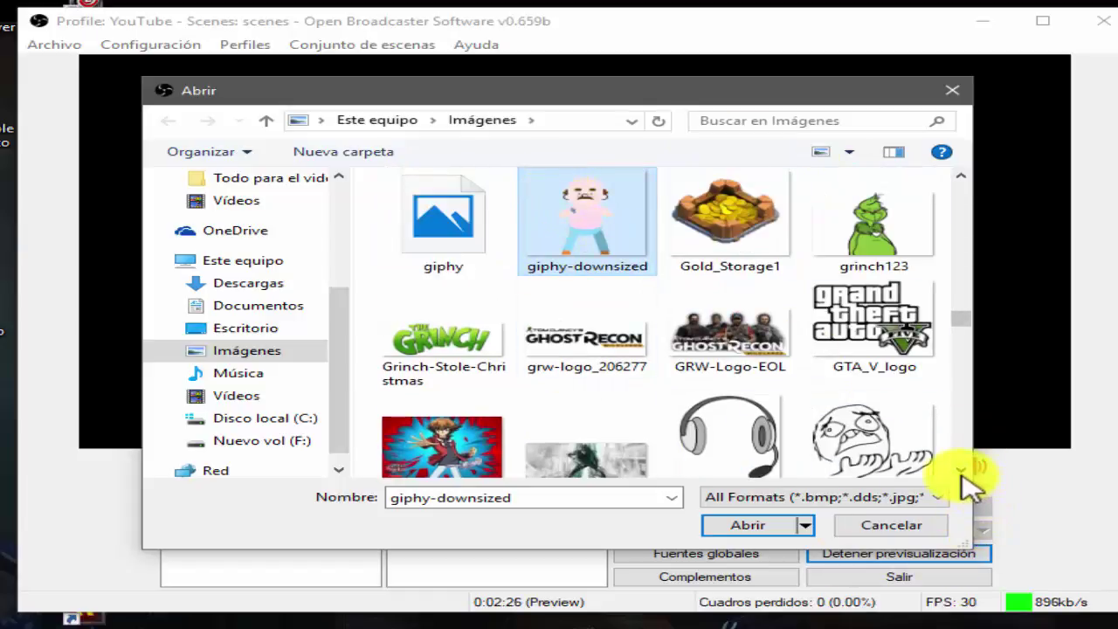
click(903, 468)
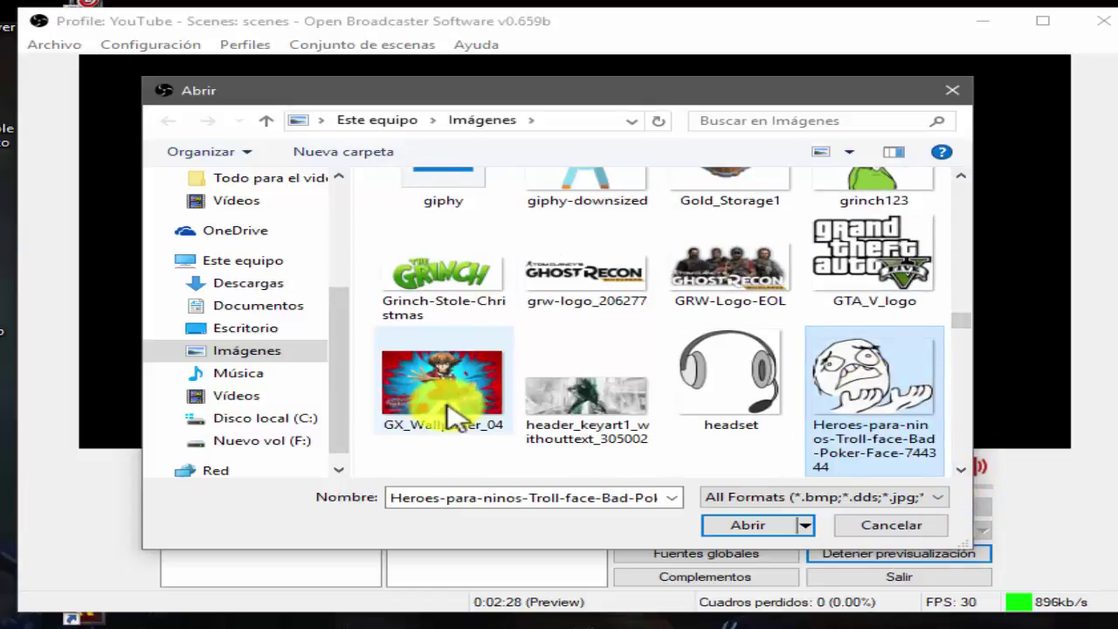
click(450, 415)
click(501, 294)
click(559, 280)
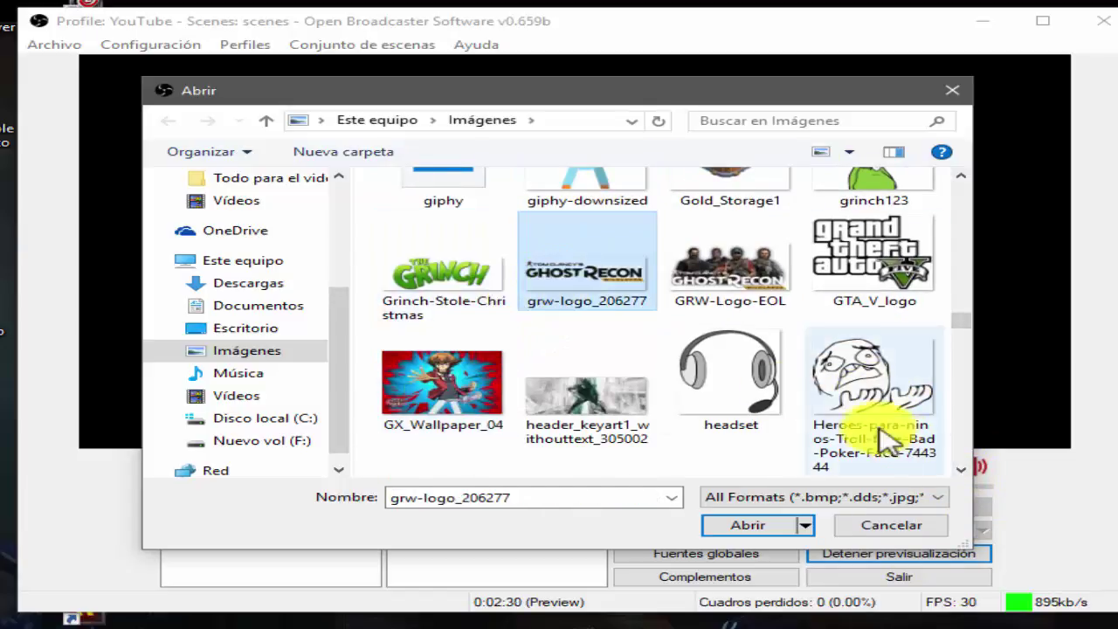
Load the ID PNG picture from the Imágenes folder as the Twitter source's image
click(960, 469)
click(961, 469)
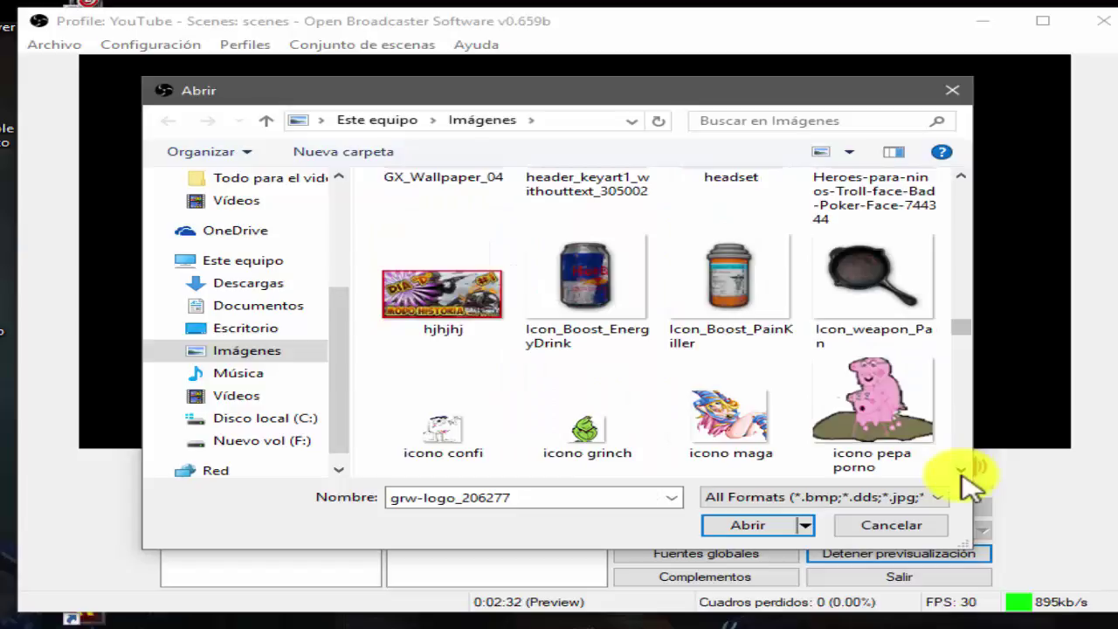
click(960, 470)
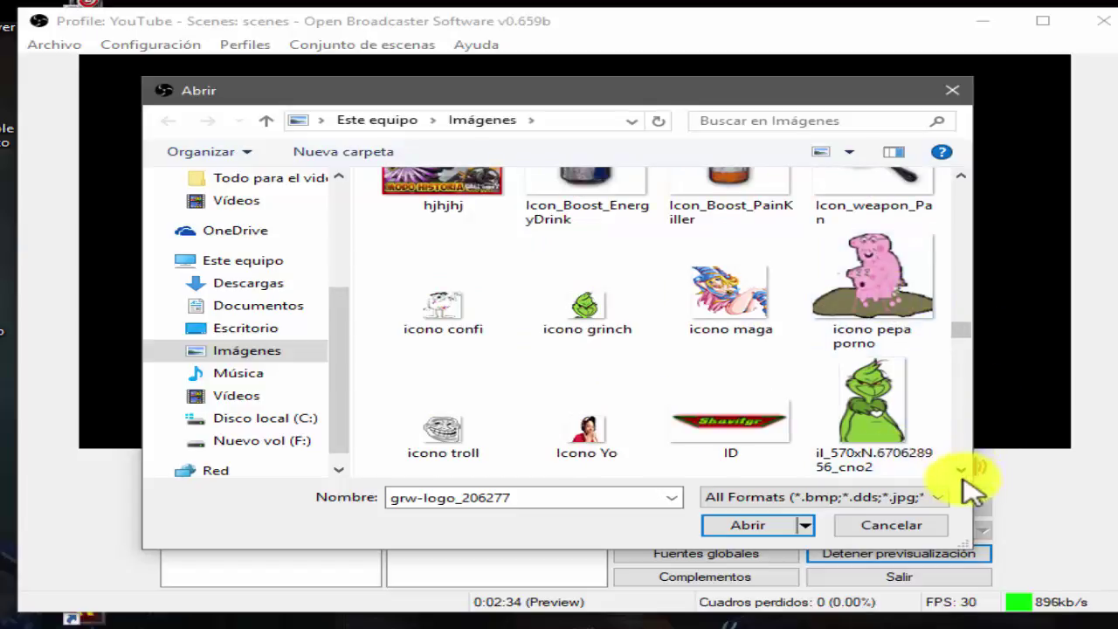
click(960, 470)
click(961, 469)
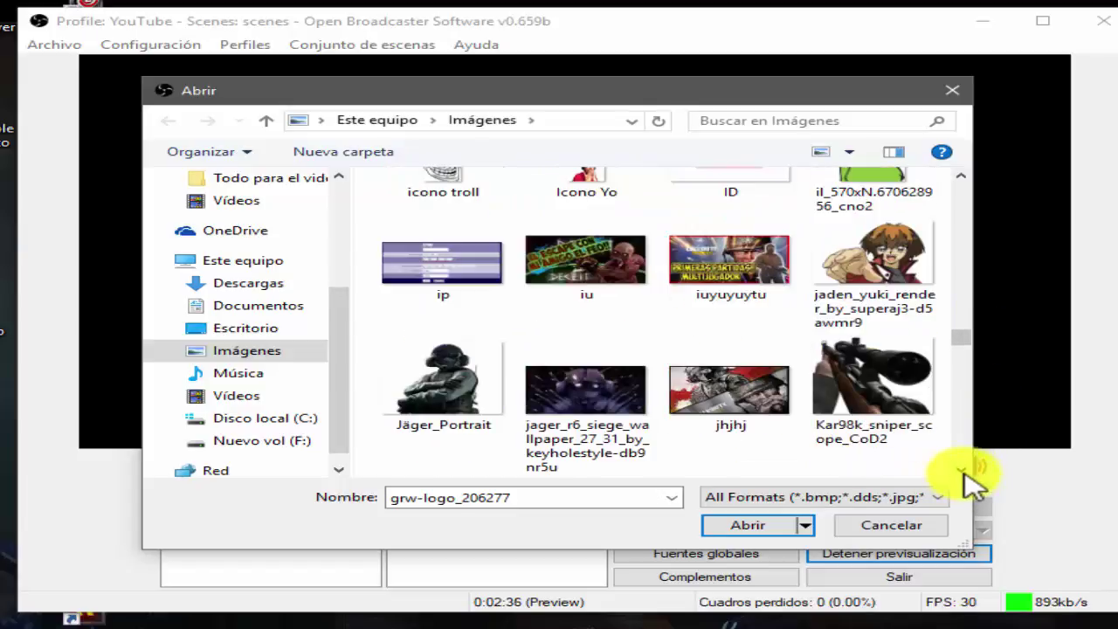
click(960, 176)
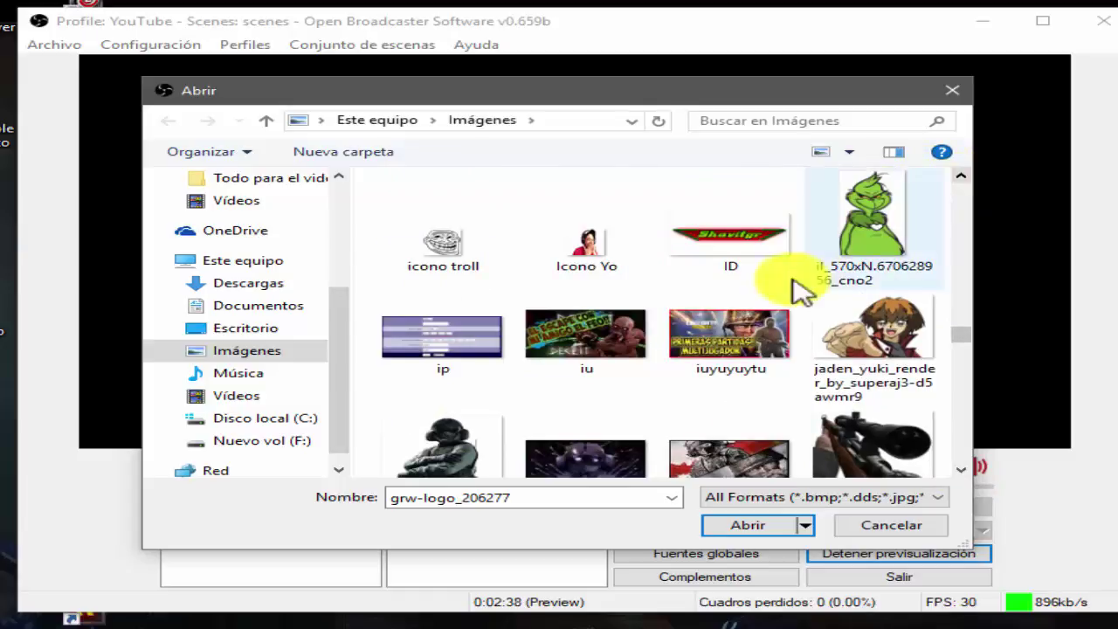
click(756, 266)
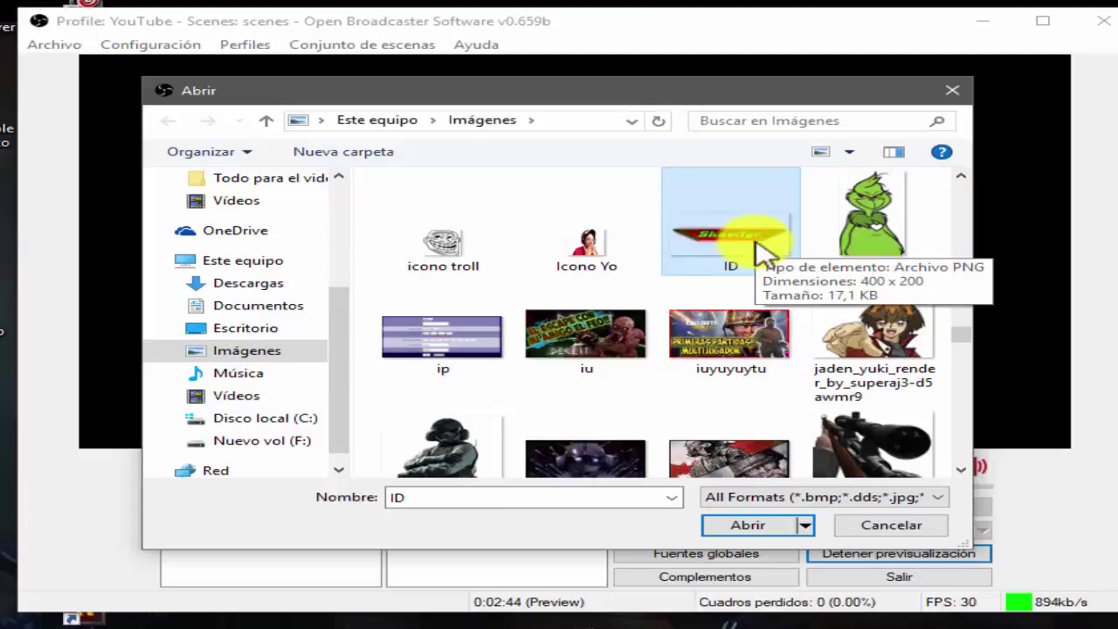
click(723, 527)
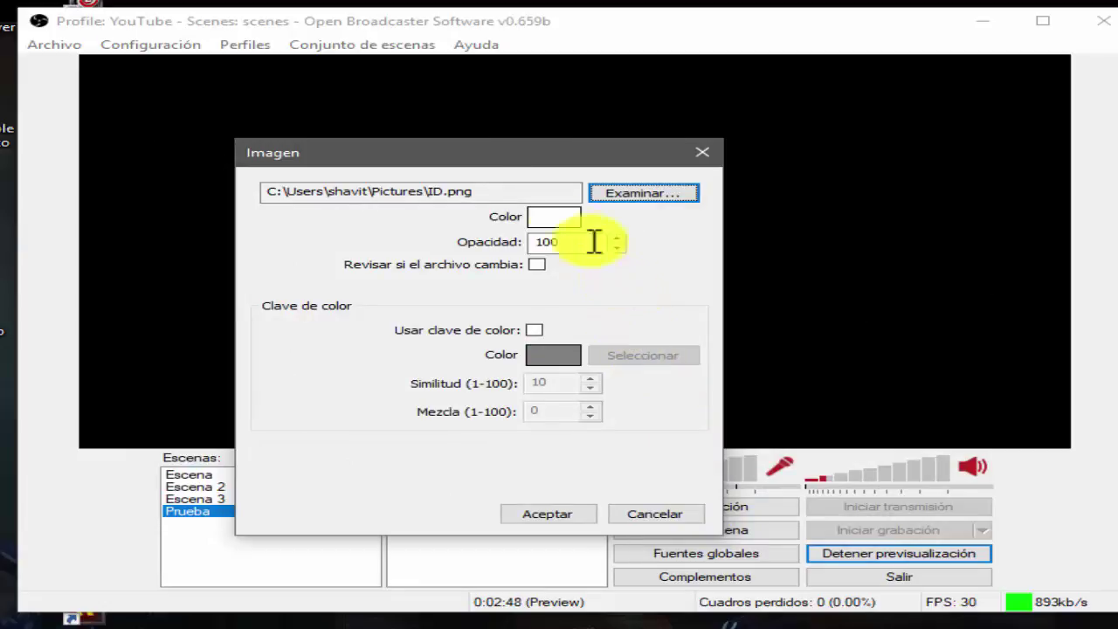
Accept the image settings and rename the Twitter source in the Prueba scene to ID
click(568, 513)
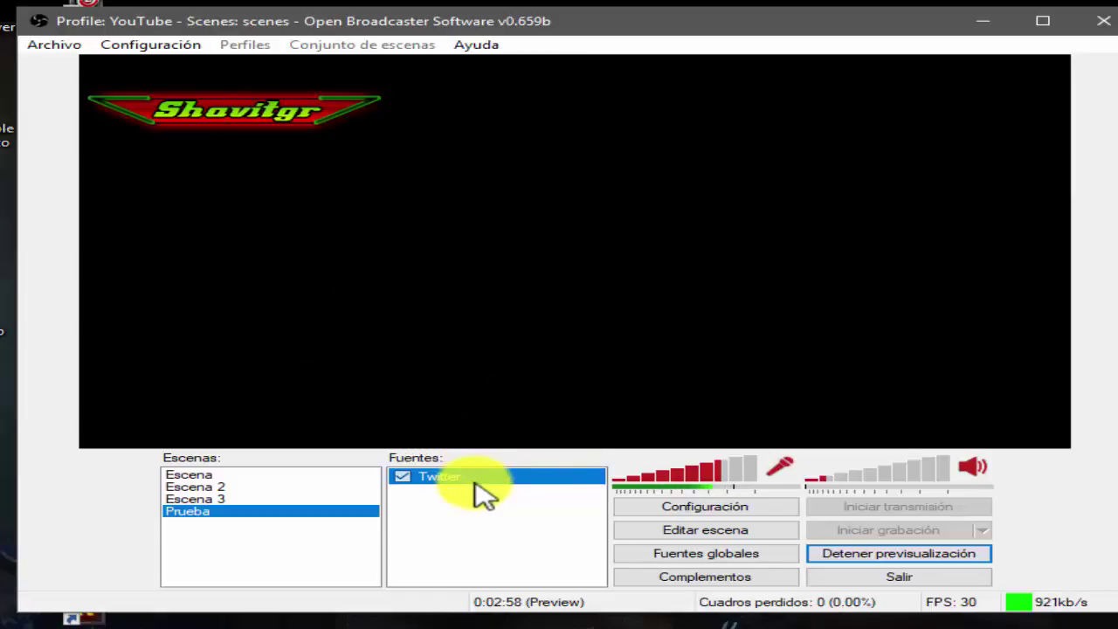
click(456, 547)
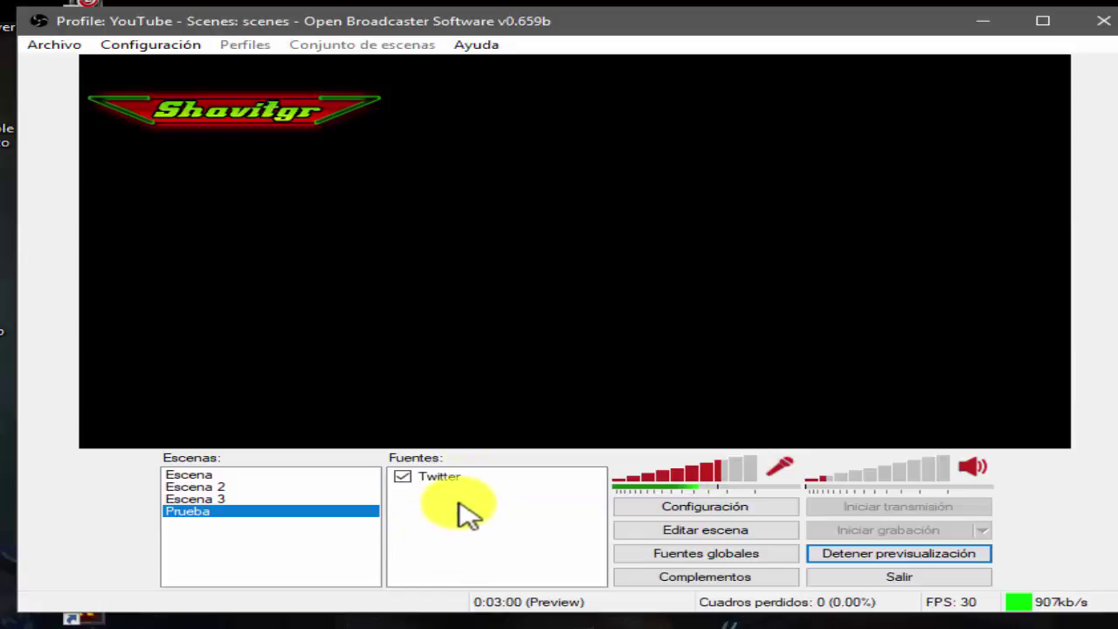
click(455, 479)
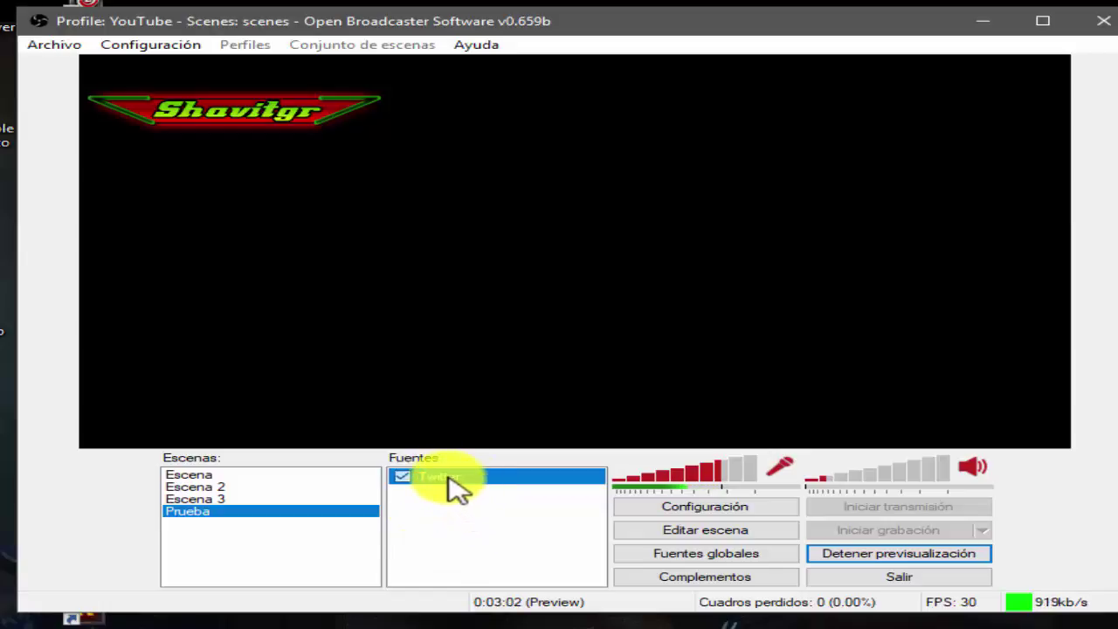
right_click(454, 489)
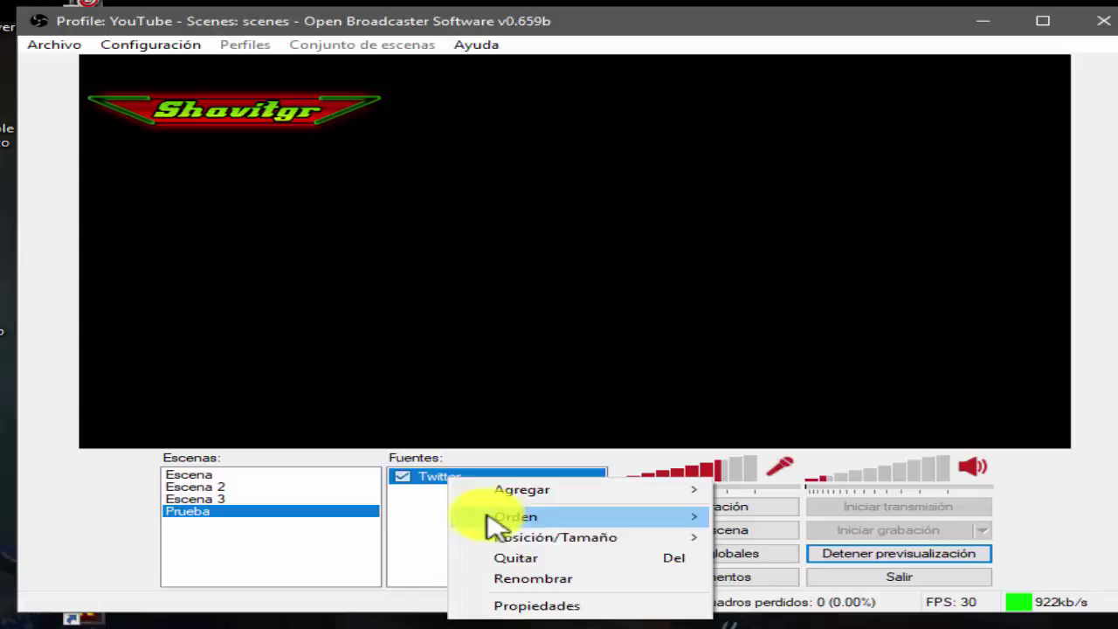
click(532, 579)
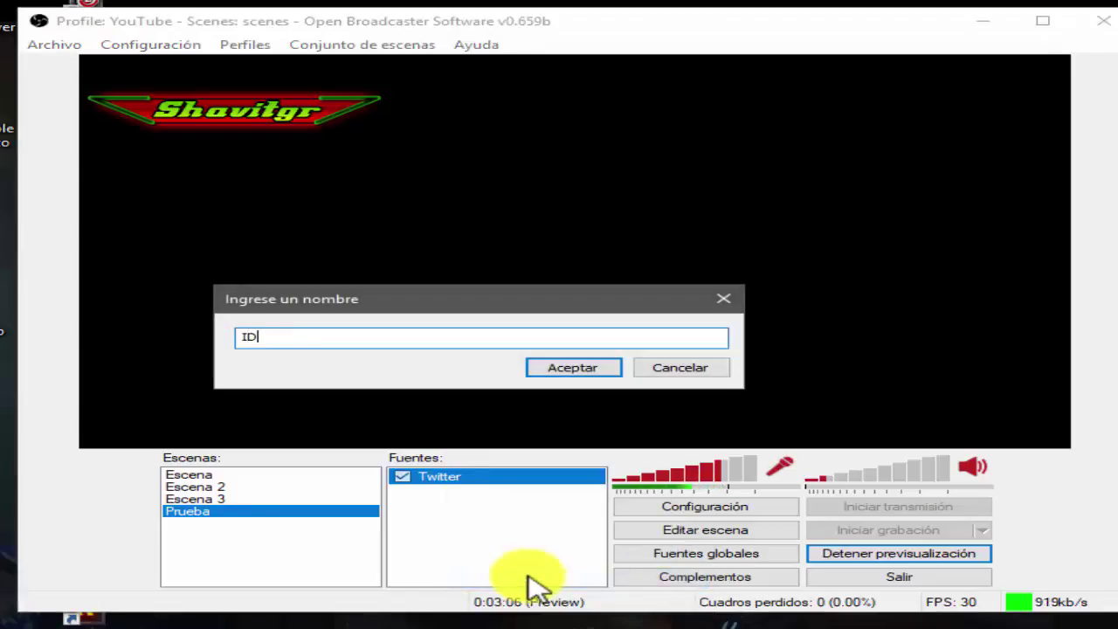
key(Return)
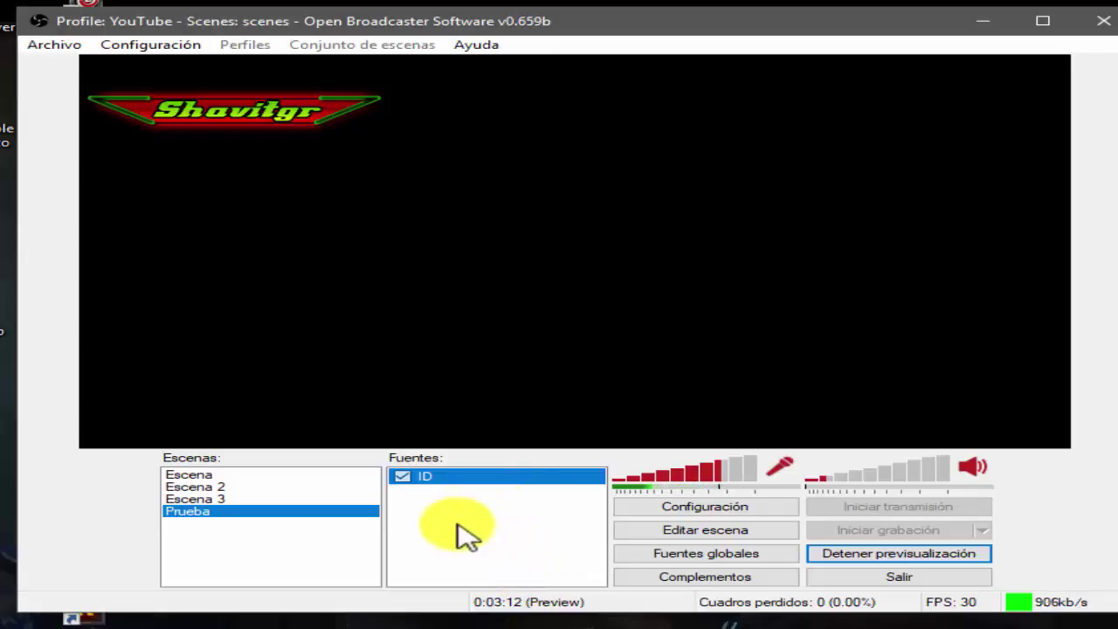
click(463, 566)
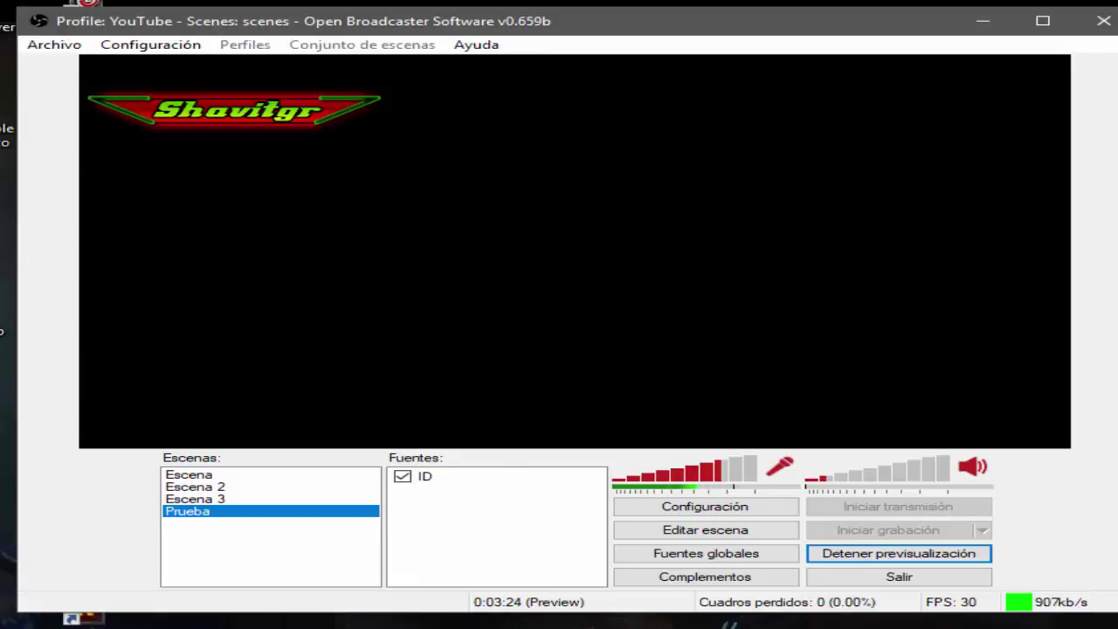
Enable scene editing and reposition the ID logo on the canvas, leaving it at the top centre of the preview
click(430, 478)
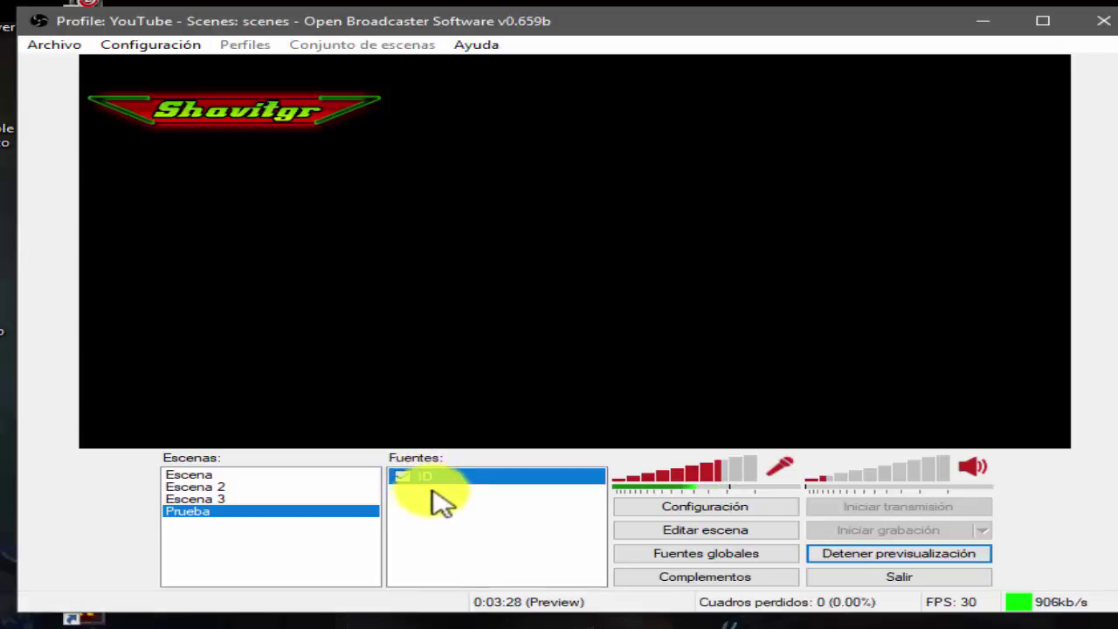
click(690, 536)
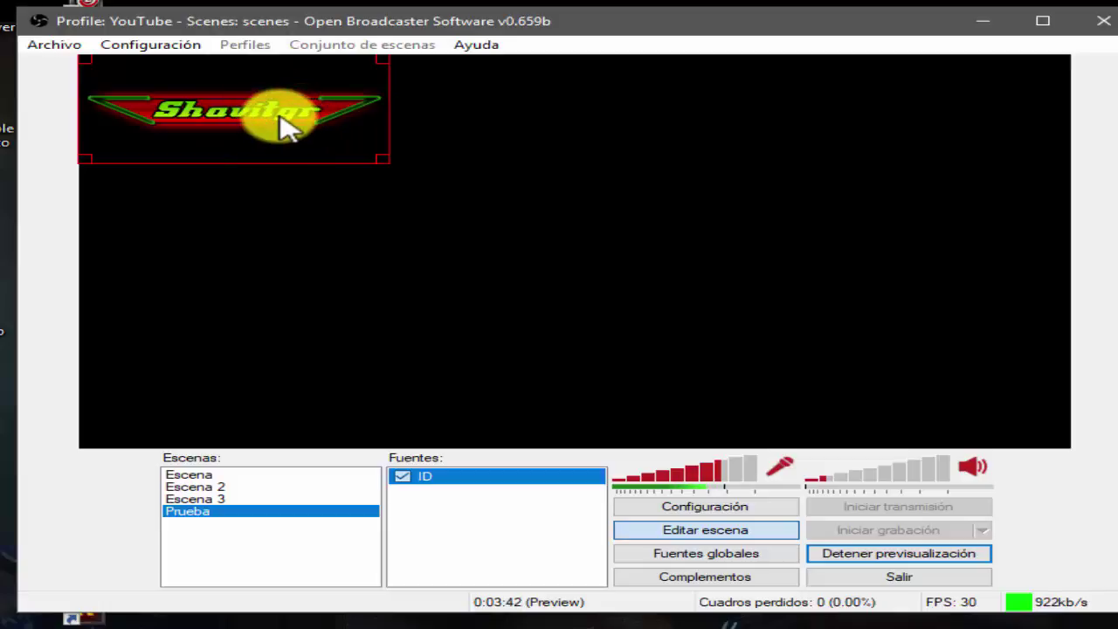
drag(281, 117, 544, 204)
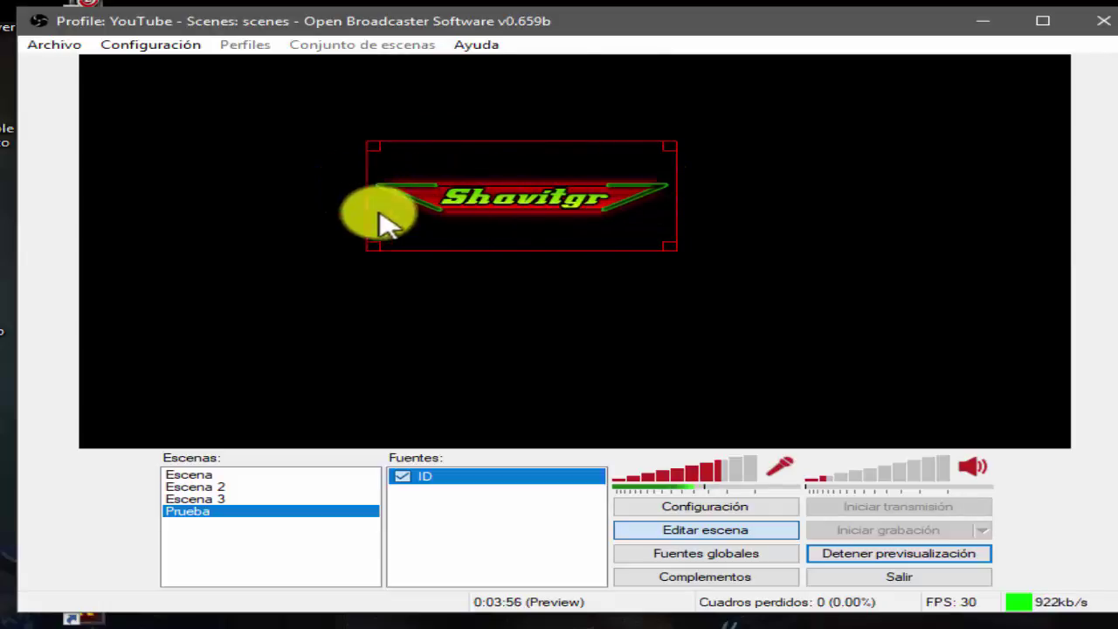
drag(557, 207, 566, 77)
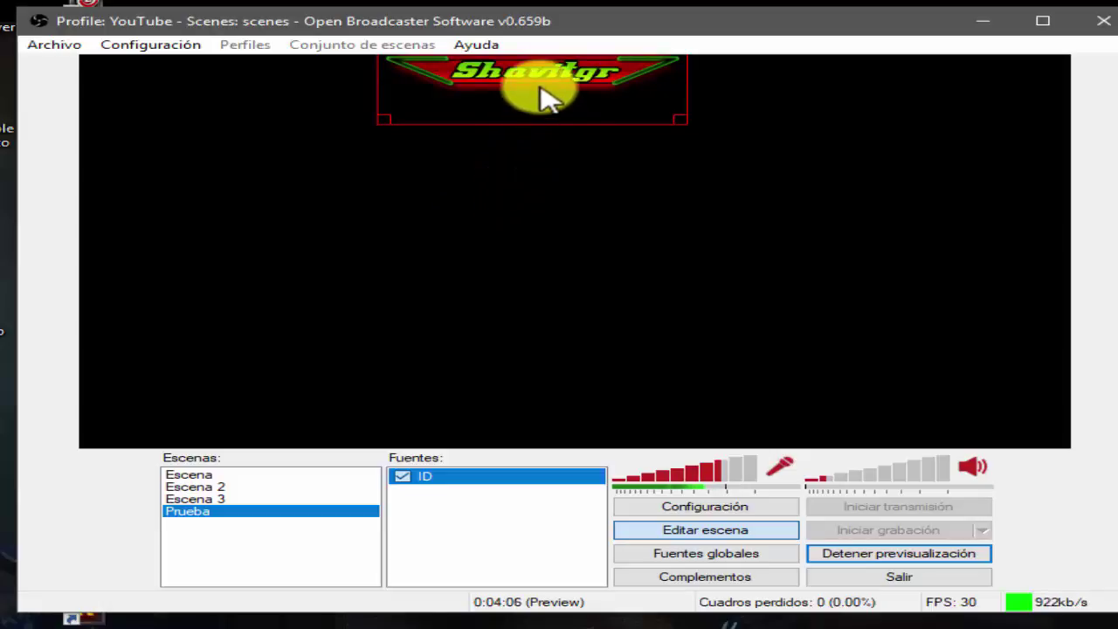
drag(535, 91, 532, 457)
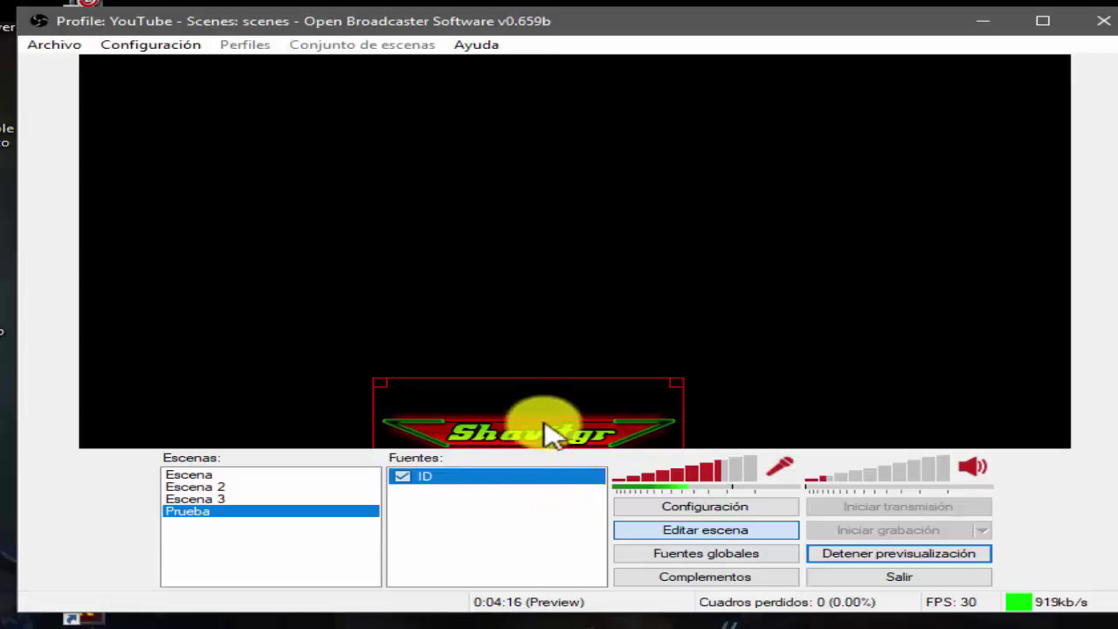
drag(546, 427, 546, 80)
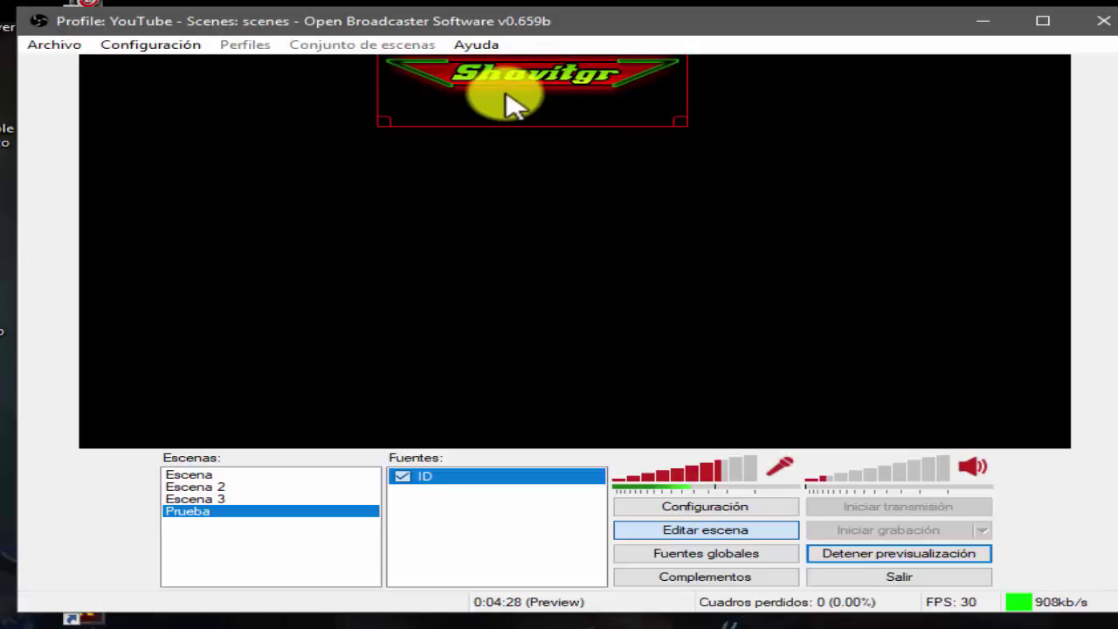
Add a second image source to the Prueba scene and give it a name
click(507, 532)
right_click(499, 530)
mouse_move(528, 542)
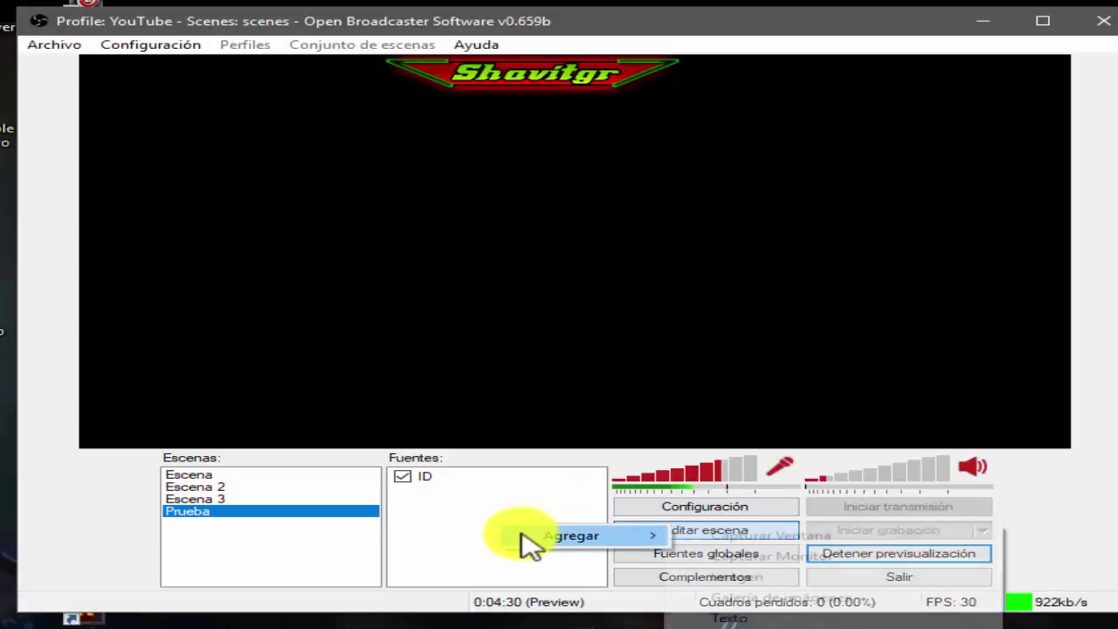
click(709, 576)
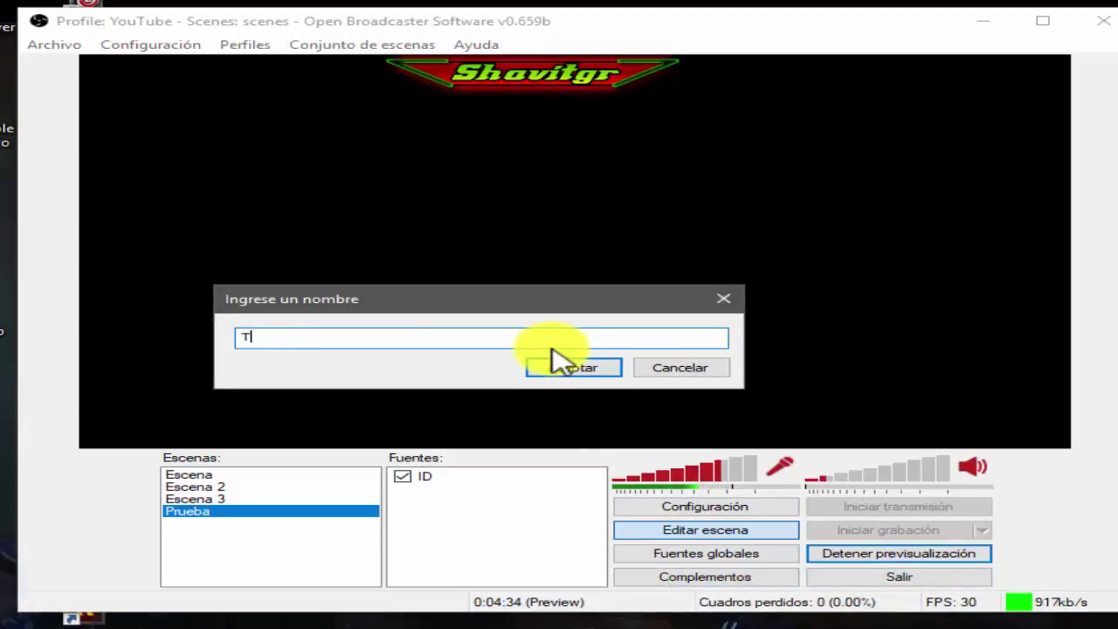
click(559, 367)
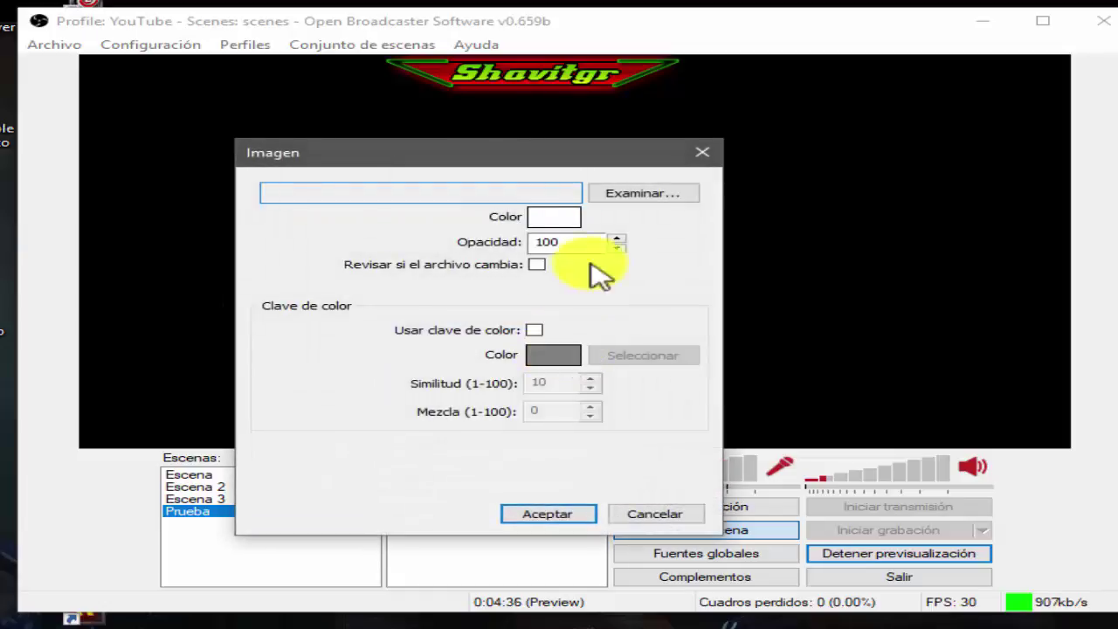
Browse the Imágenes folder for the new source's picture and choose Twitter.png as the file name
click(611, 194)
drag(960, 200, 957, 342)
scroll(827, 388, down, 10)
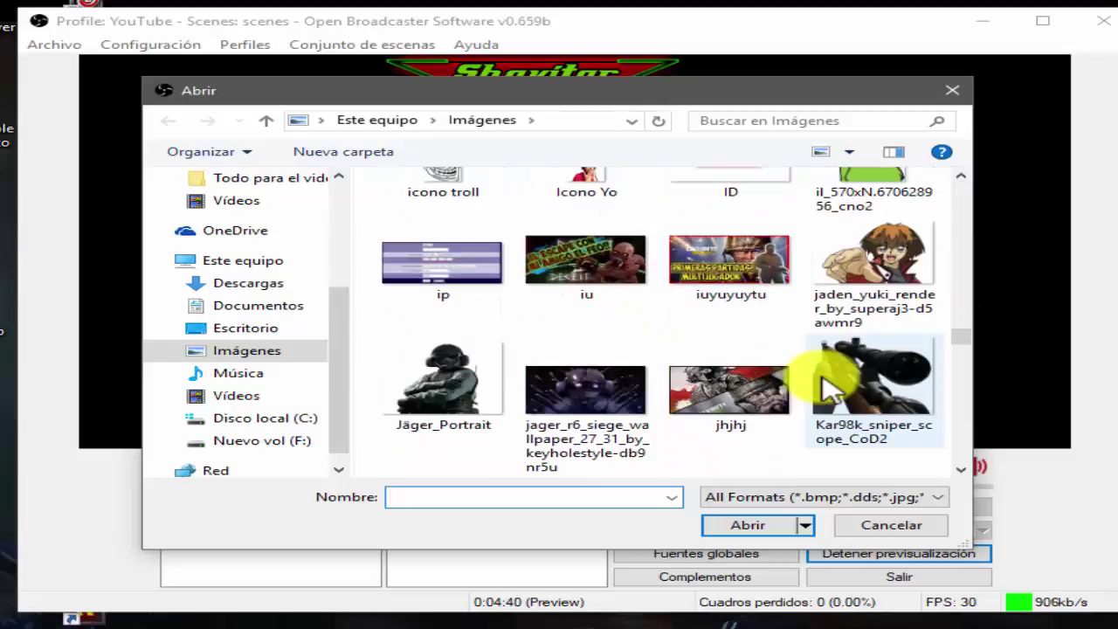
click(730, 229)
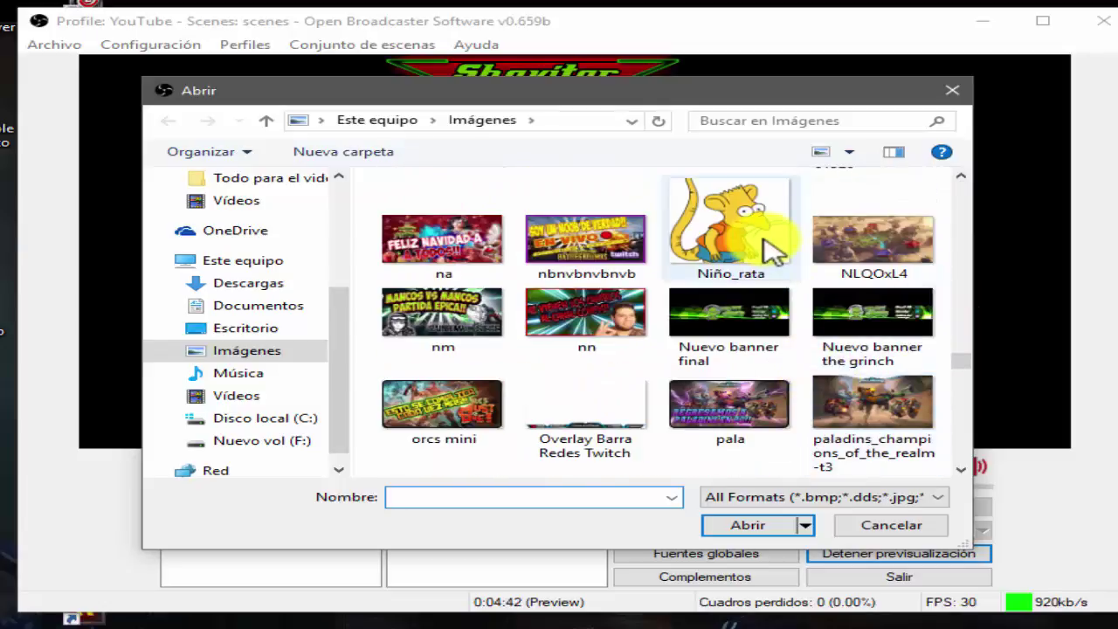
scroll(901, 297, up, 1)
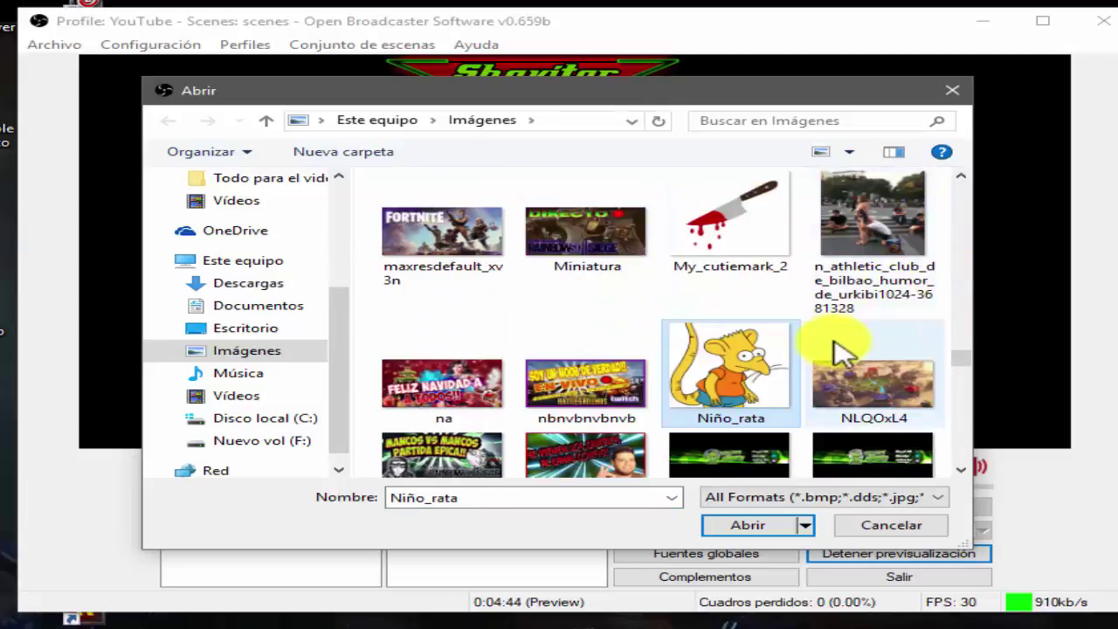
scroll(834, 351, up, 3)
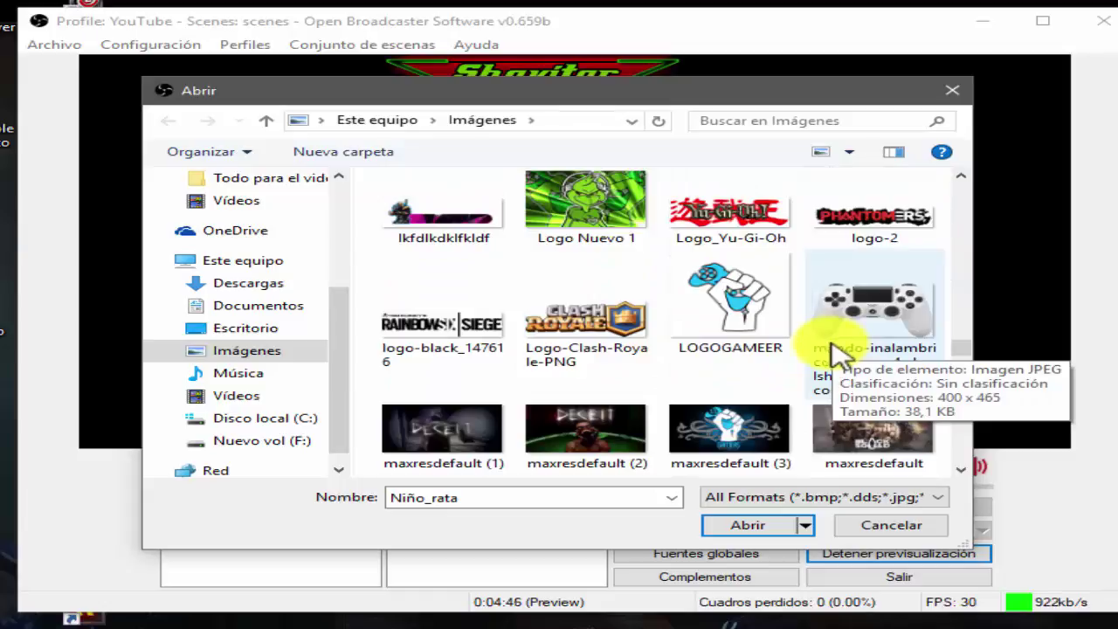
click(427, 234)
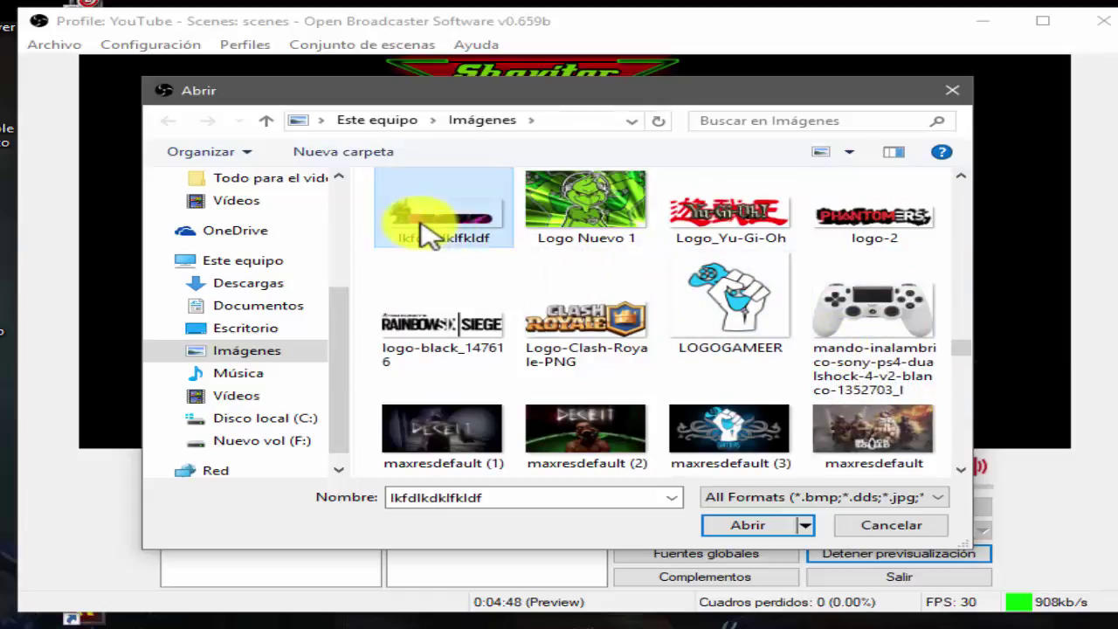
scroll(599, 393, up, 1)
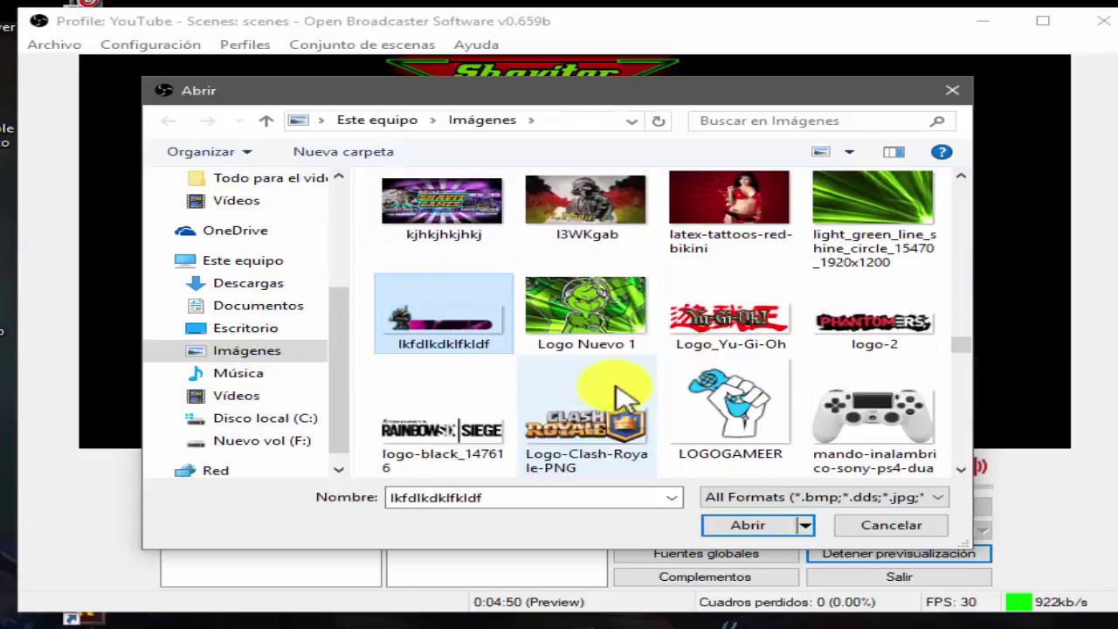
scroll(622, 397, up, 3)
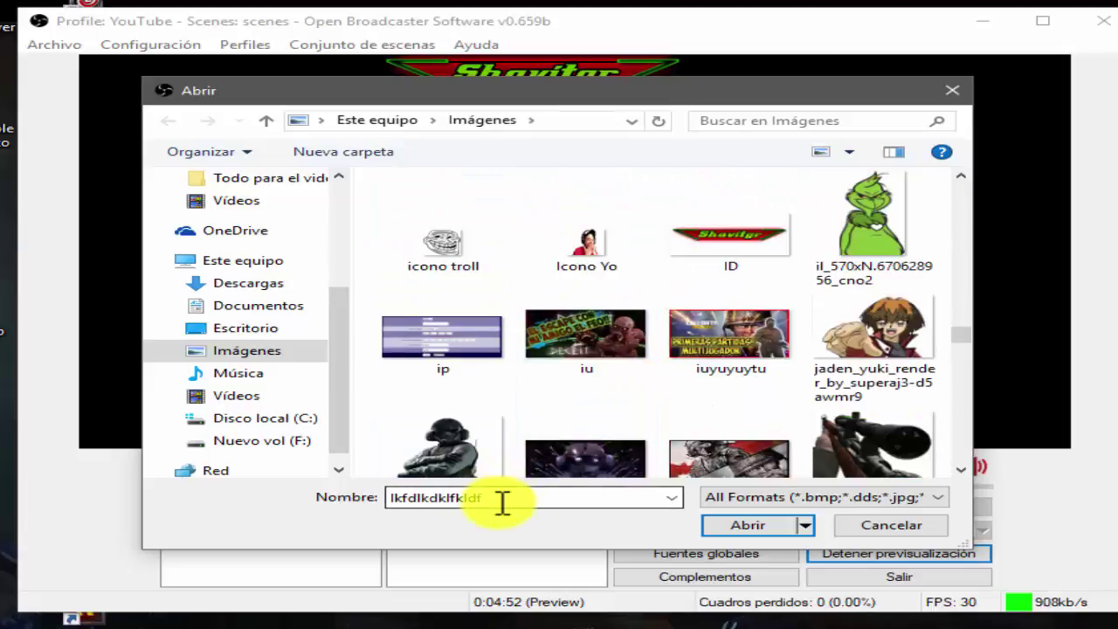
text(Twi)
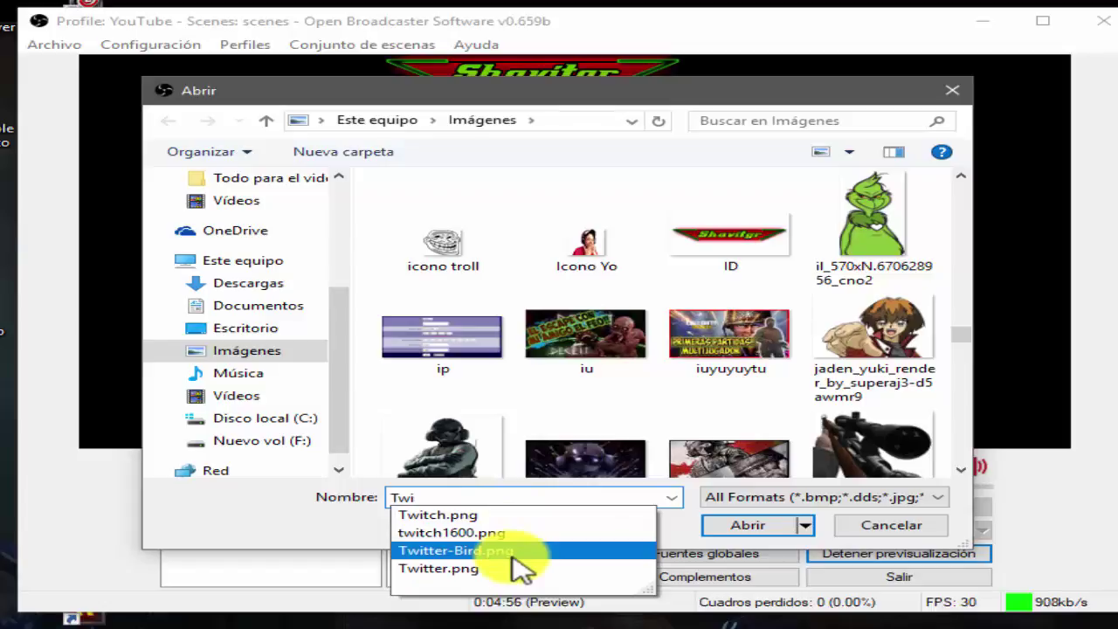
click(521, 583)
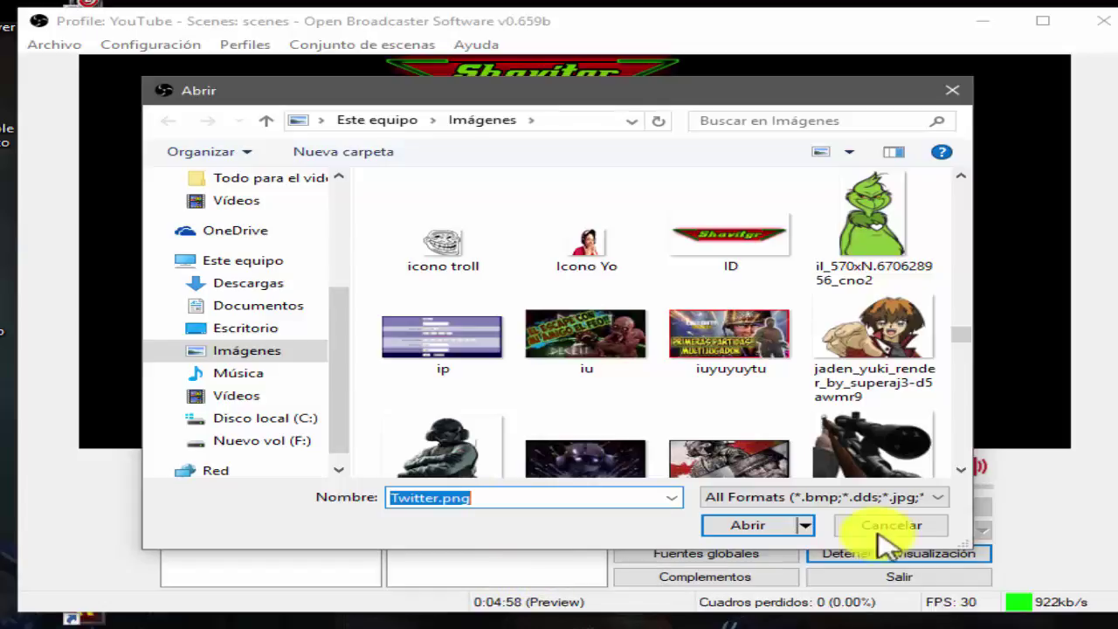
Look through the rest of the pictures in the Imágenes folder for a suitable Twitter image
scroll(958, 467, down, 8)
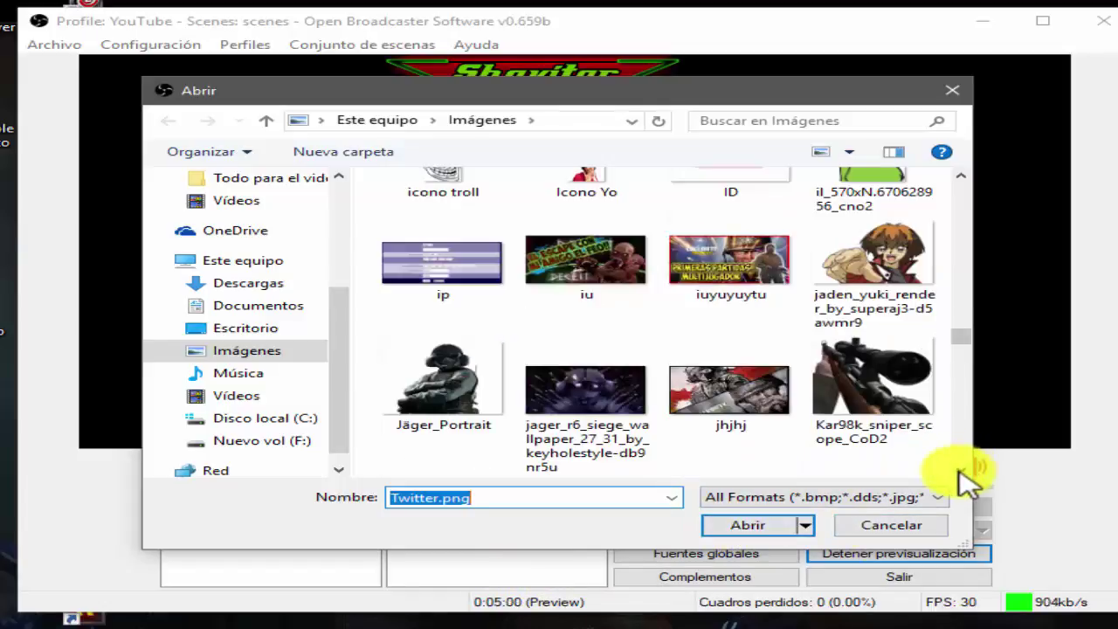
scroll(960, 467, down, 10)
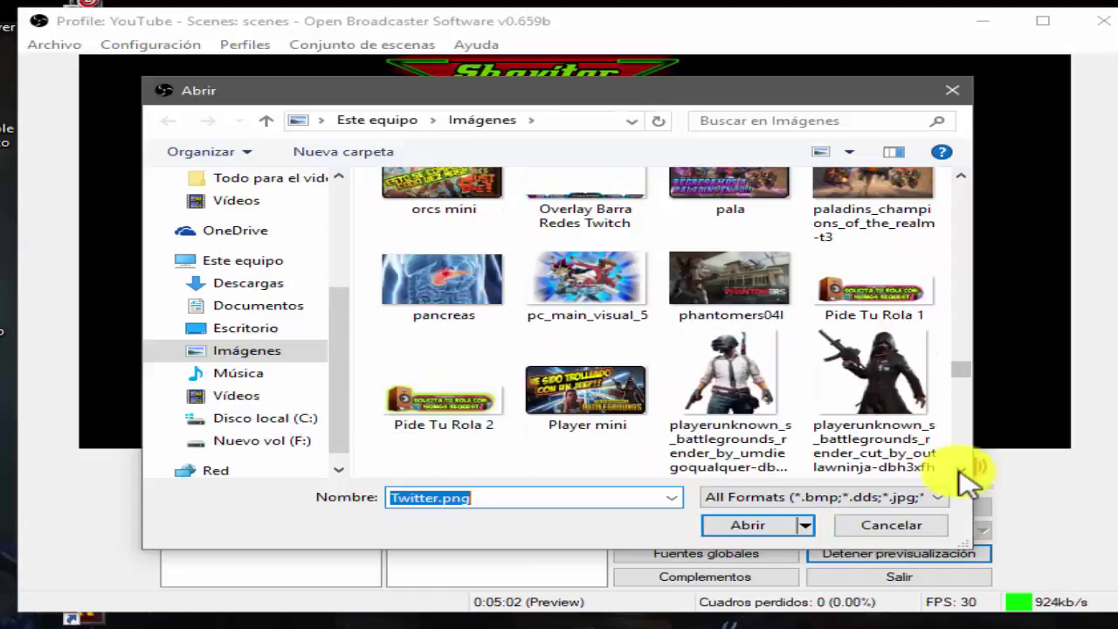
scroll(960, 470, down, 2)
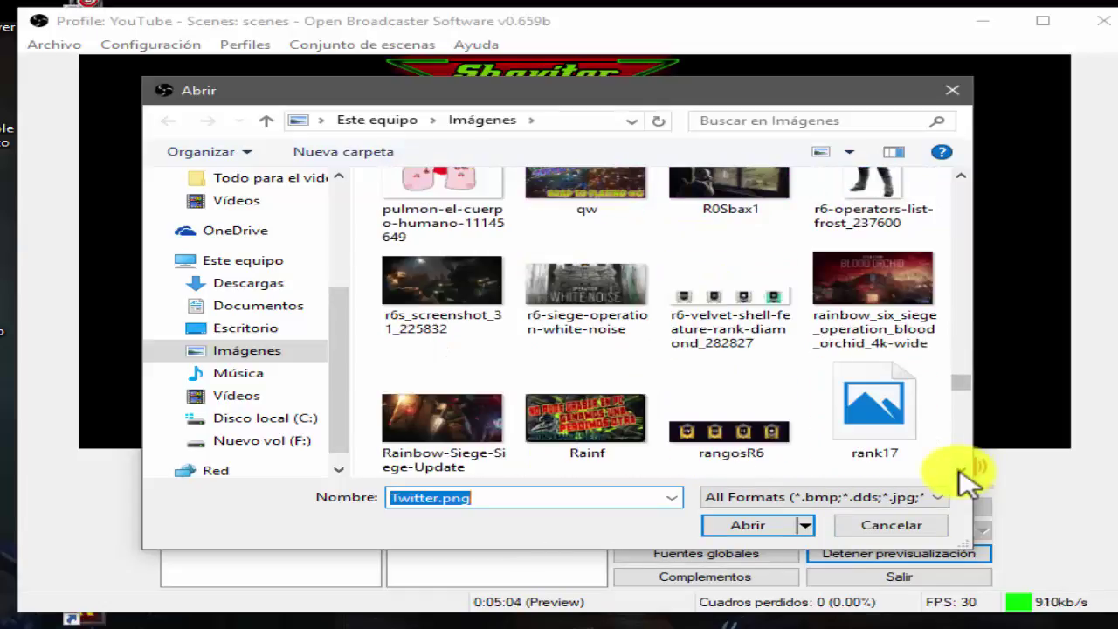
scroll(965, 479, down, 8)
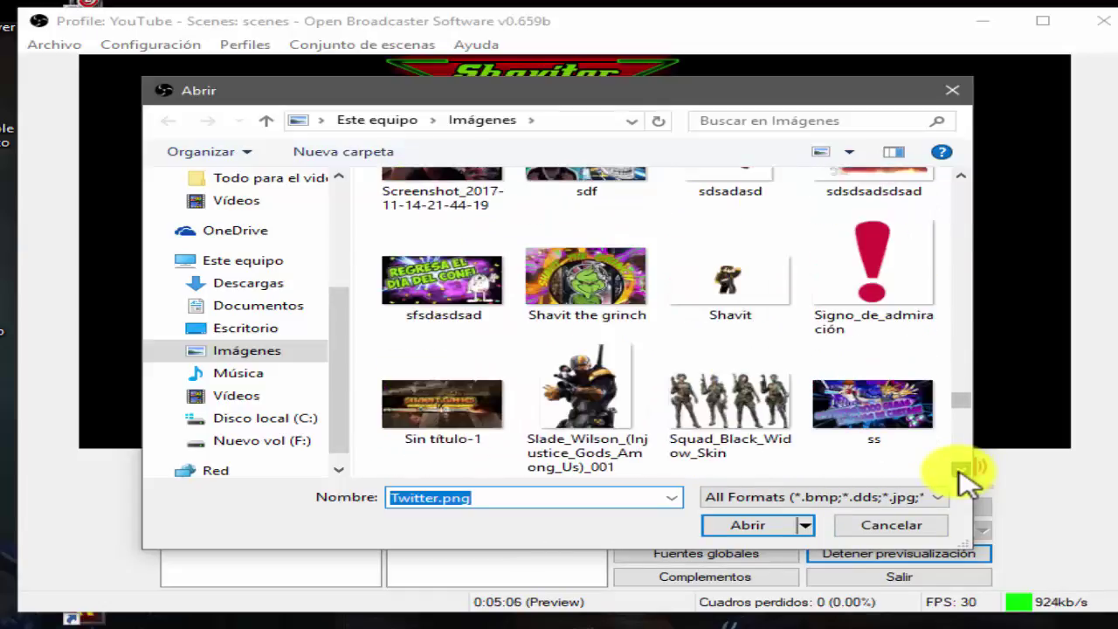
scroll(960, 472, down, 6)
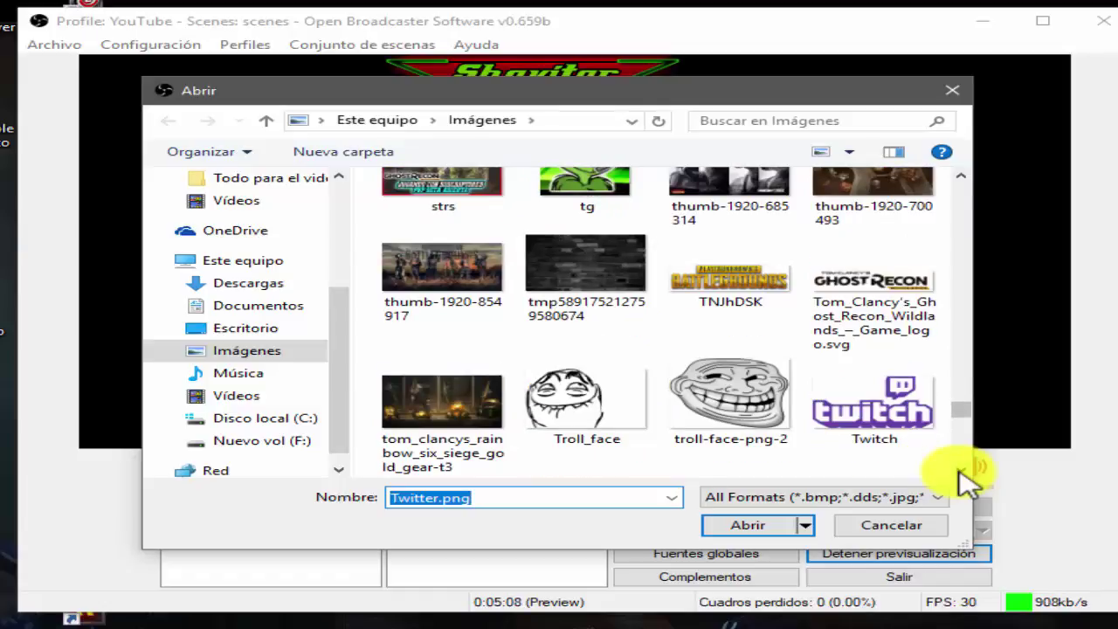
scroll(967, 480, down, 2)
scroll(967, 478, down, 2)
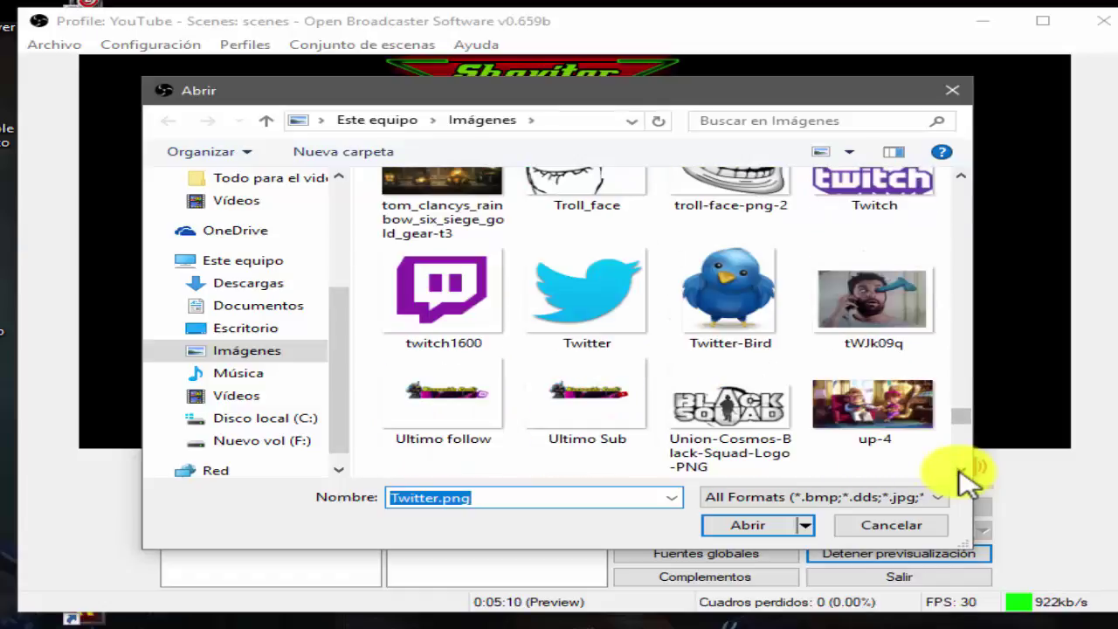
scroll(967, 480, down, 2)
scroll(966, 480, down, 2)
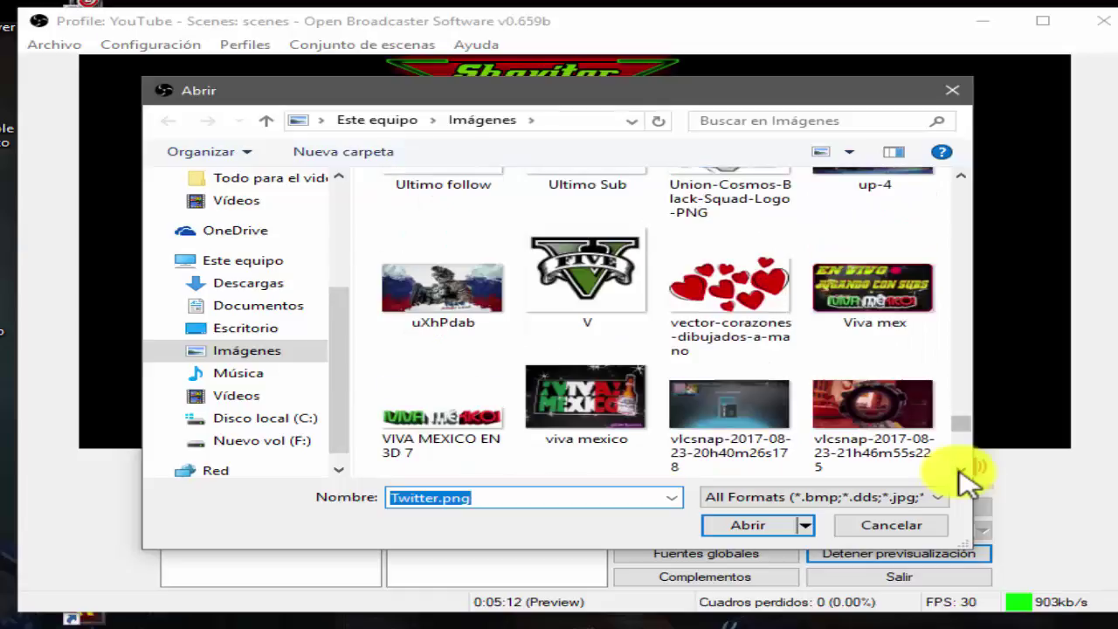
scroll(966, 481, down, 2)
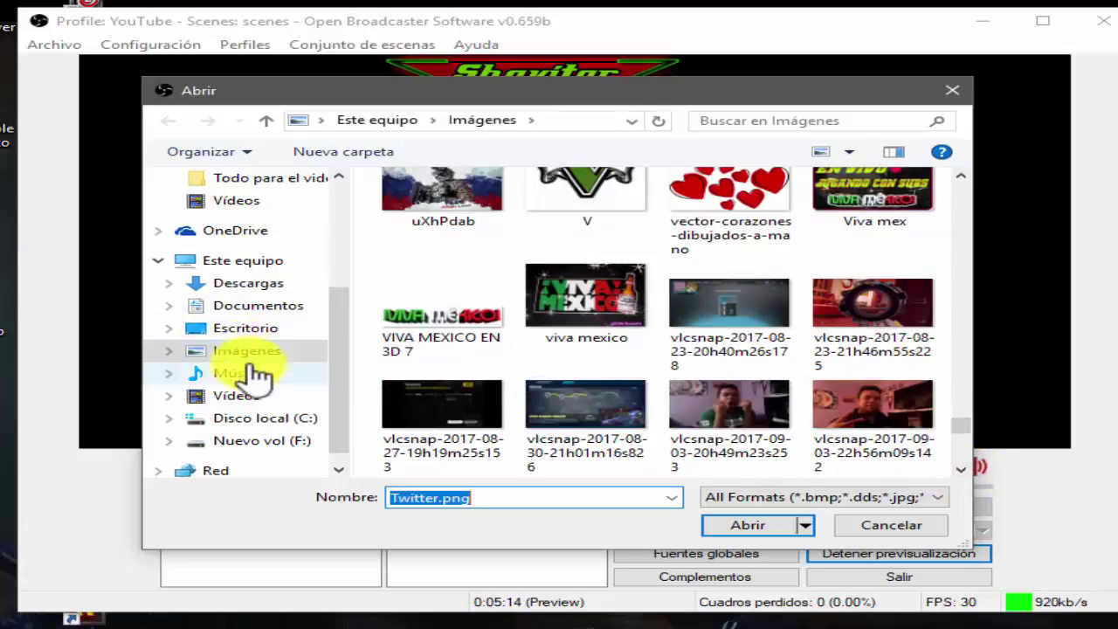
Load the Twitter picture from the Todo para el video folder inside Vídeos into the Twitter image source
click(234, 395)
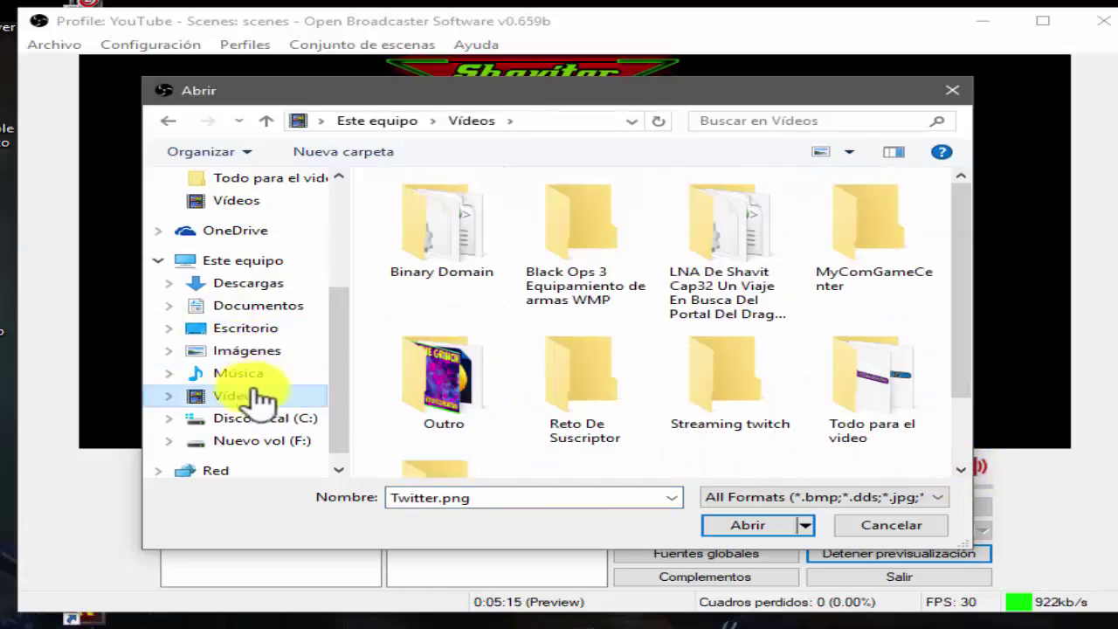
double_click(882, 403)
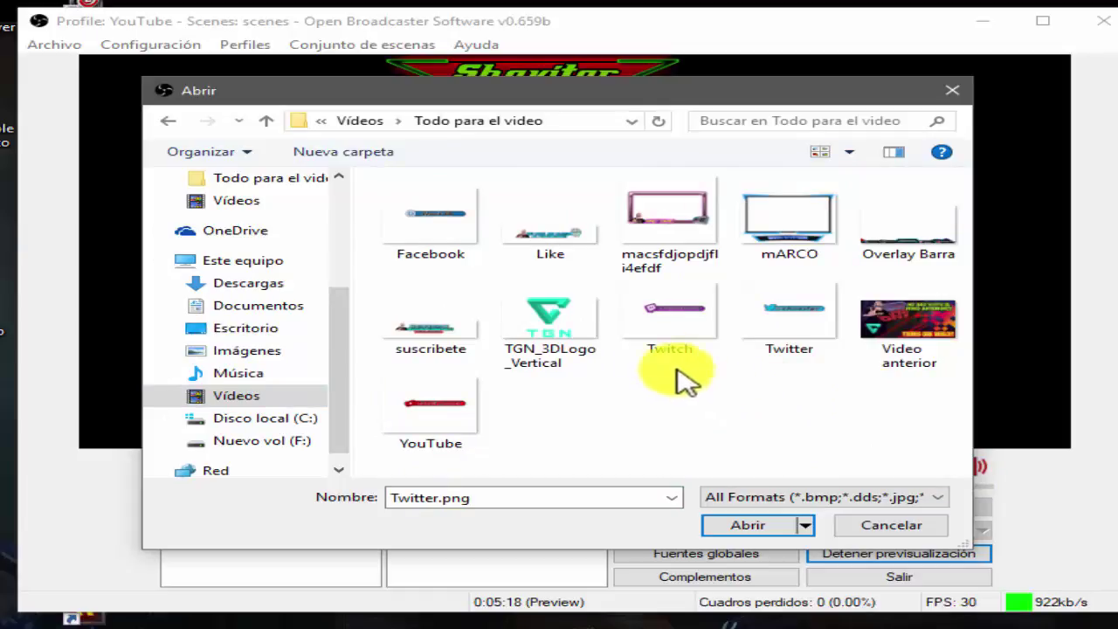
click(801, 330)
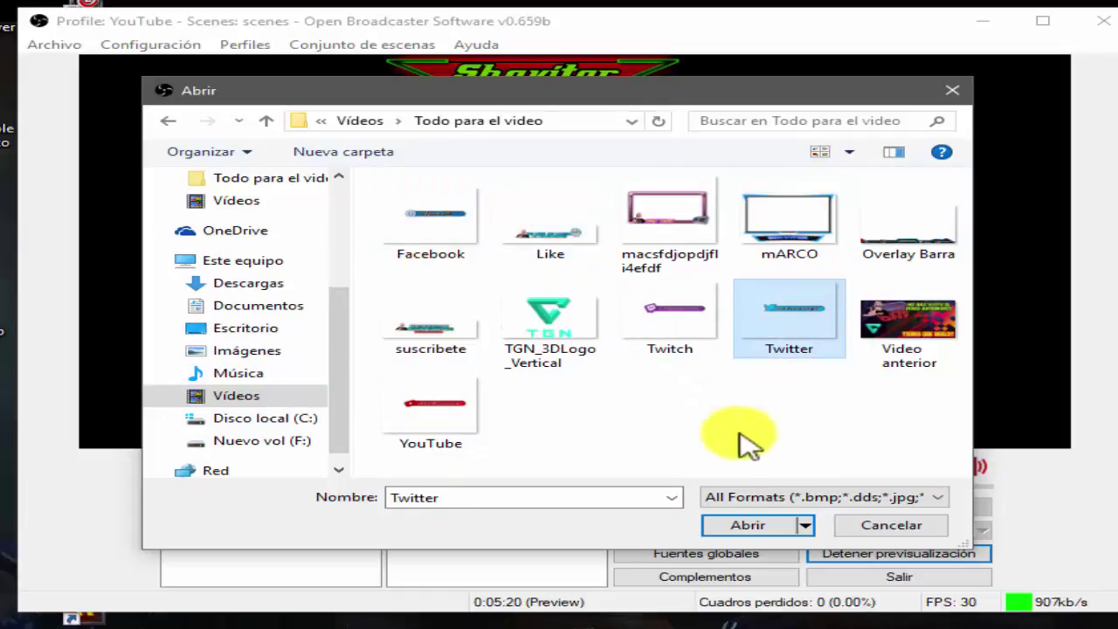
click(745, 527)
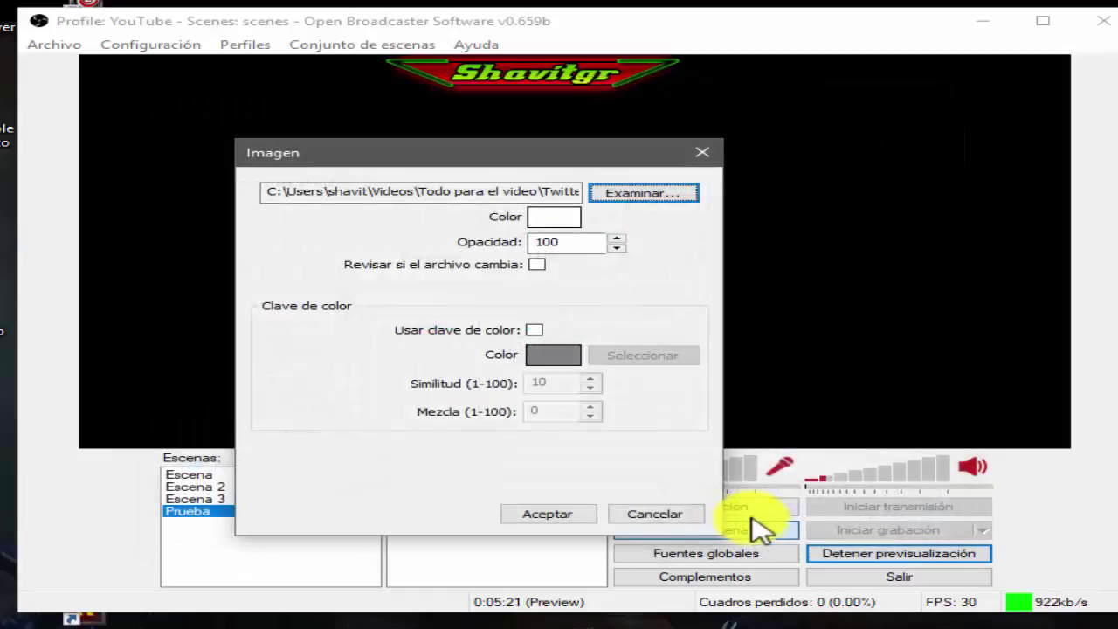
click(548, 514)
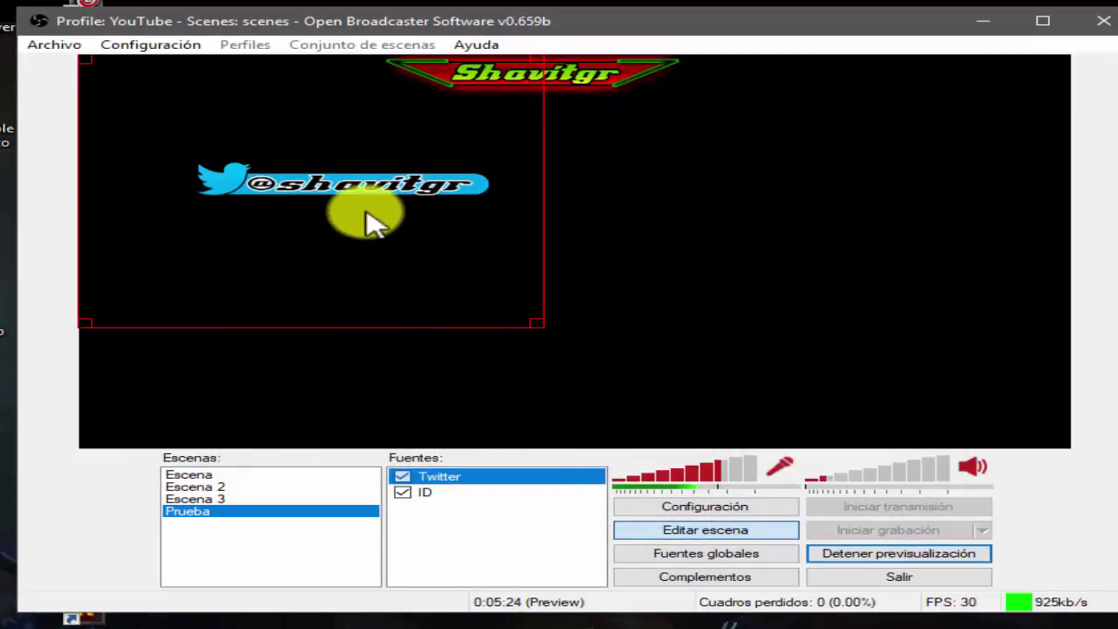
Shrink the Twitter banner to roughly four fifths of its size and move it to the lower left area of the canvas
drag(367, 214, 438, 233)
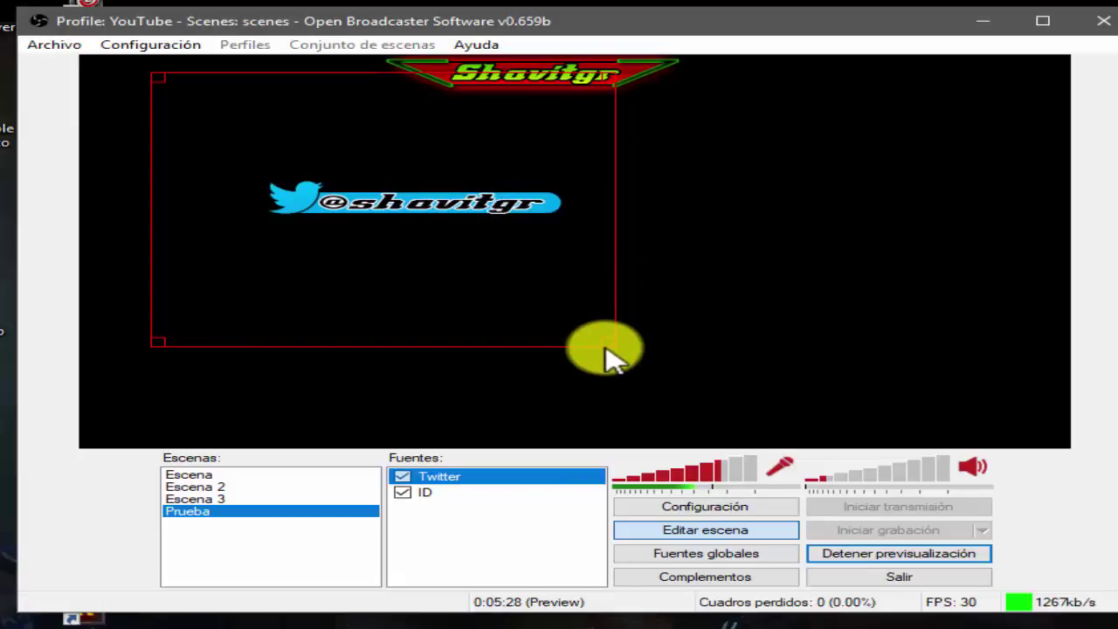
drag(564, 294, 706, 332)
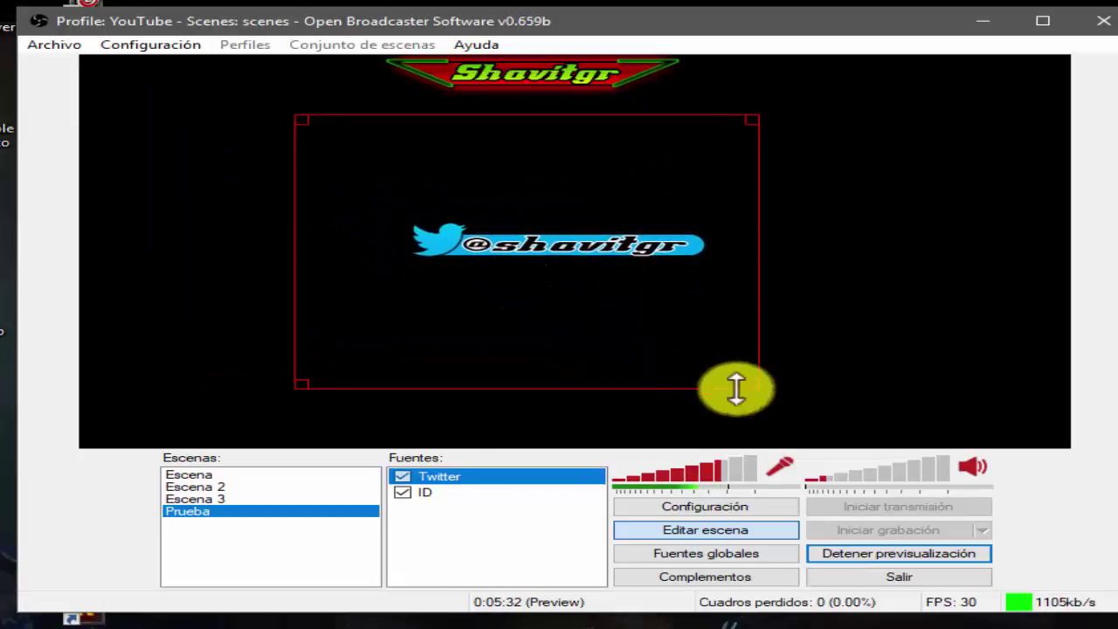
drag(751, 386, 661, 332)
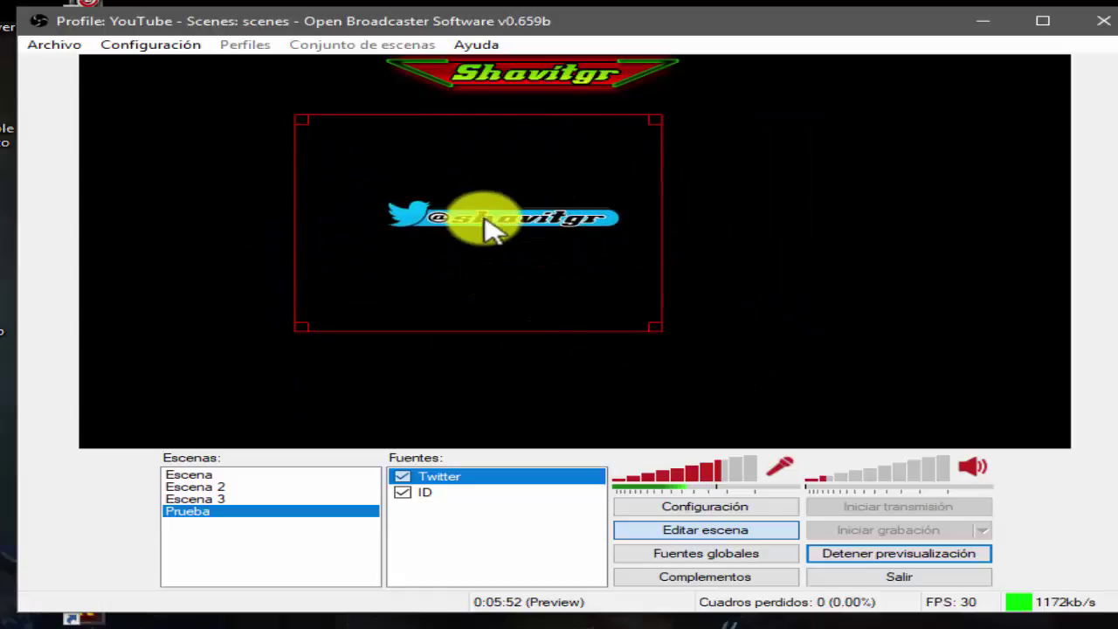
drag(498, 229, 351, 293)
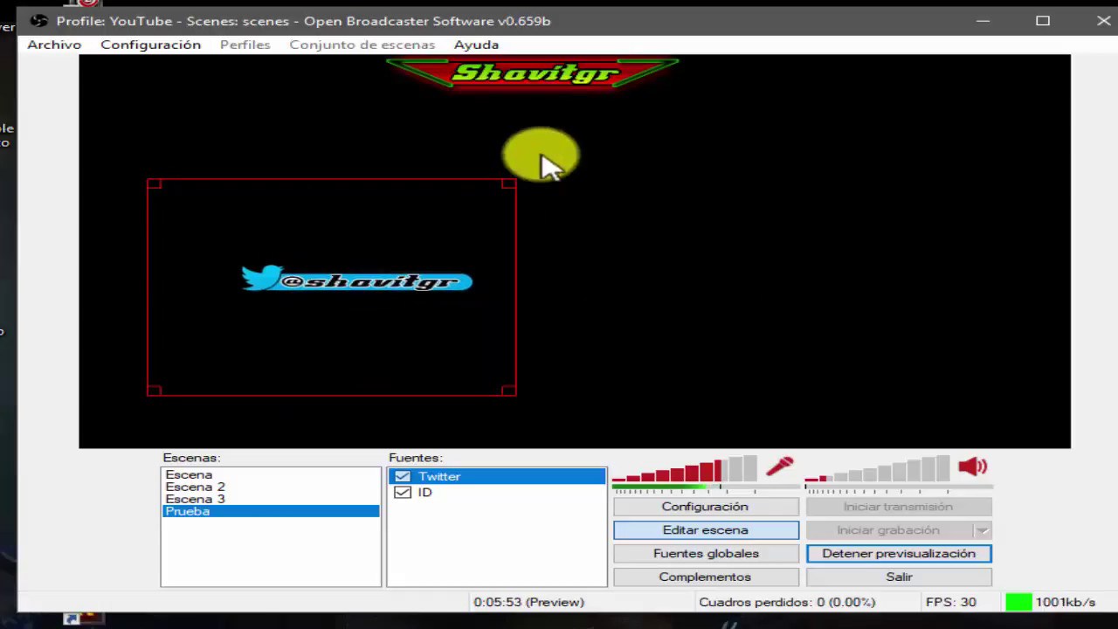
Shrink the Twitter banner a little more and place it along the canvas's upper edge, left of the ID logo
click(570, 88)
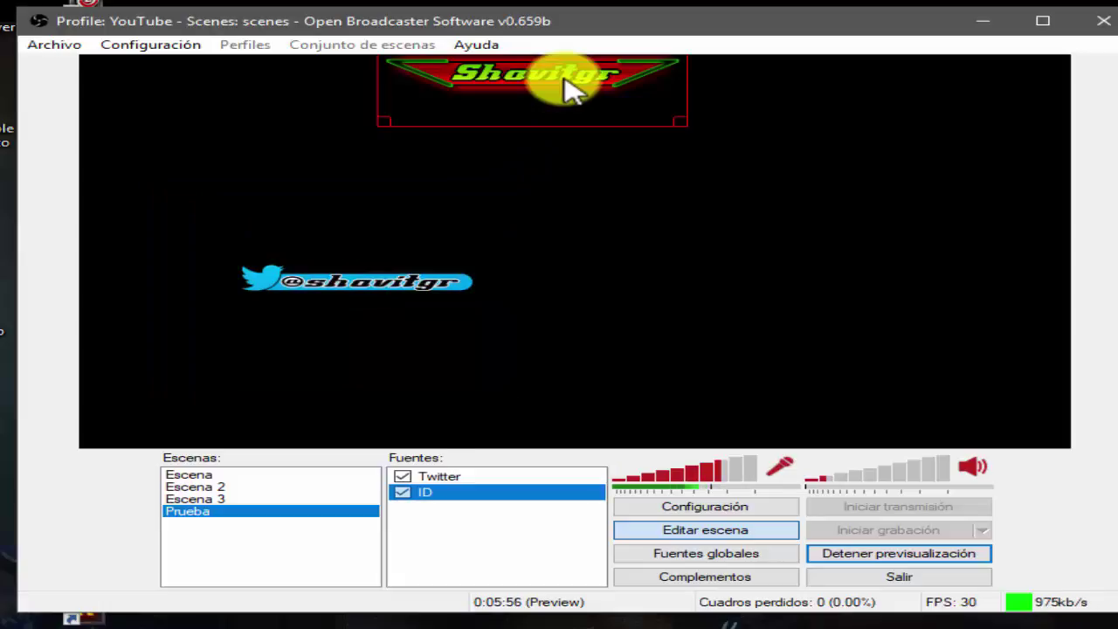
click(363, 306)
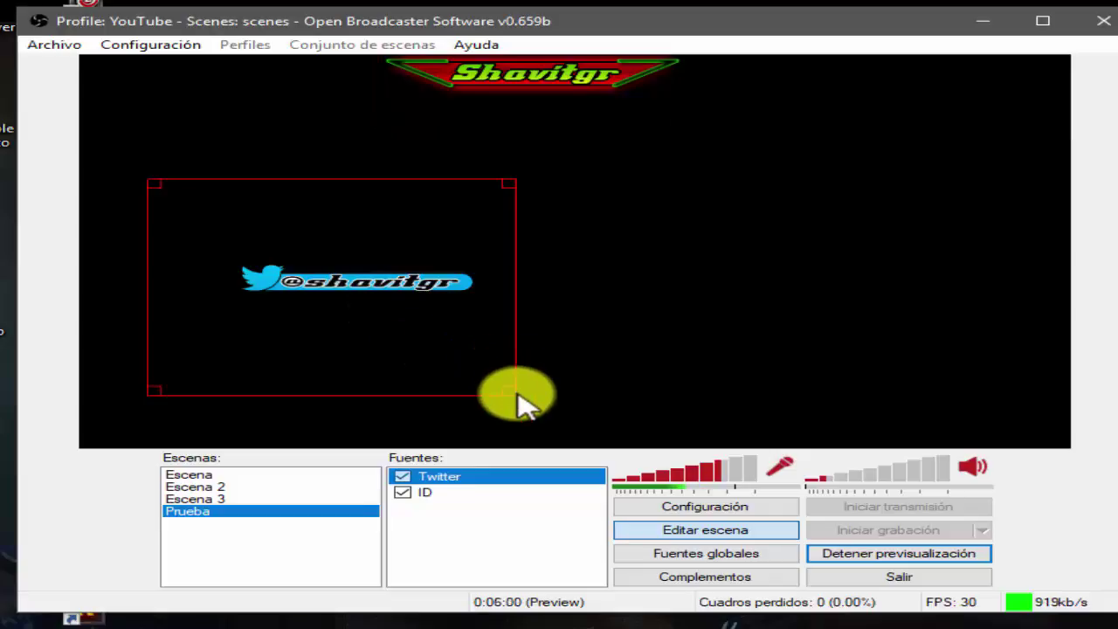
drag(511, 395, 467, 365)
drag(358, 299, 245, 476)
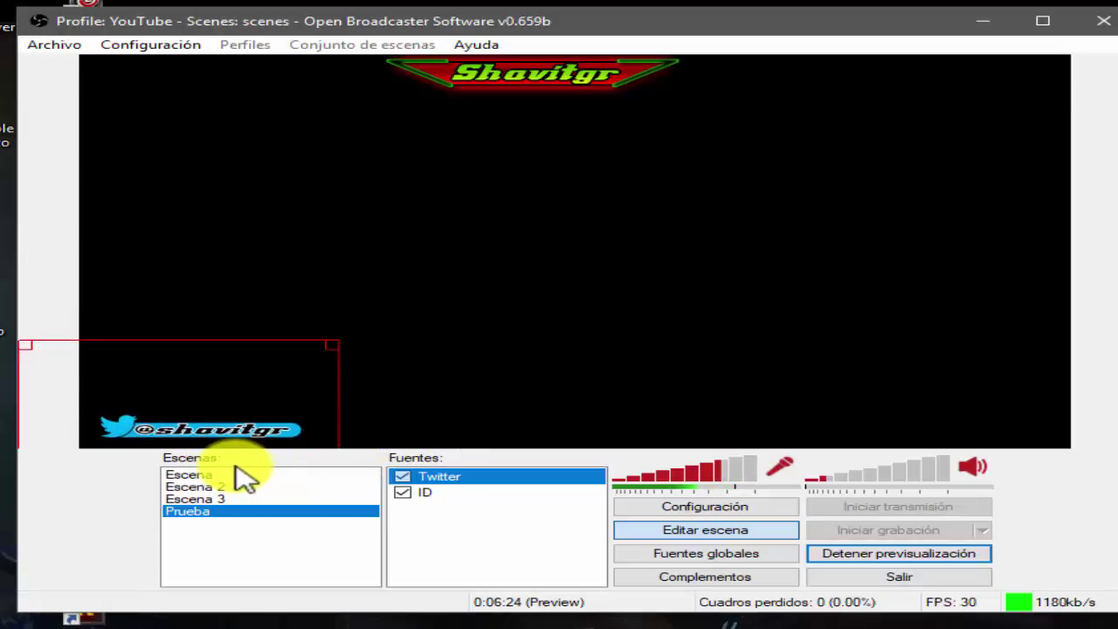
drag(238, 441, 319, 117)
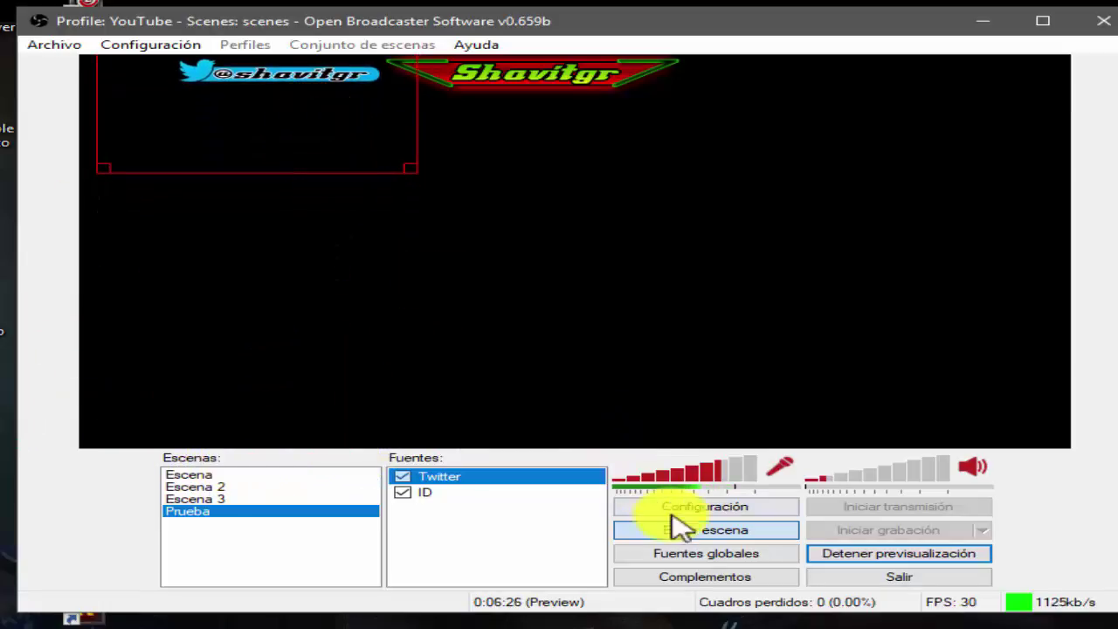
Add an image source named Twitch to the Prueba scene, using the Twitch picture from the Todo para el video folder
right_click(472, 536)
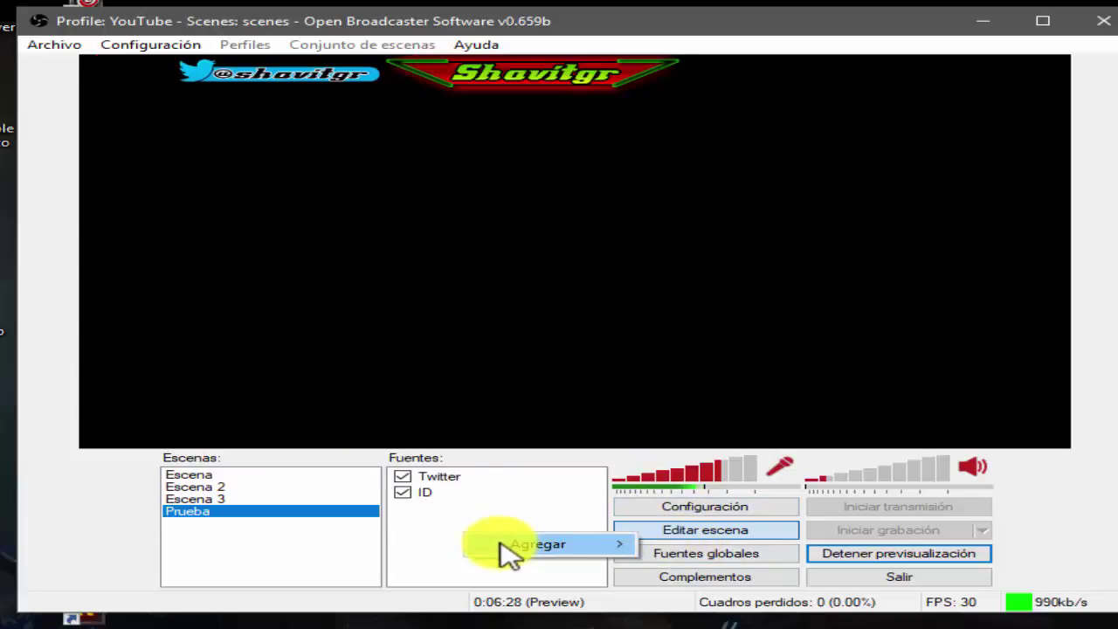
mouse_move(524, 545)
click(749, 583)
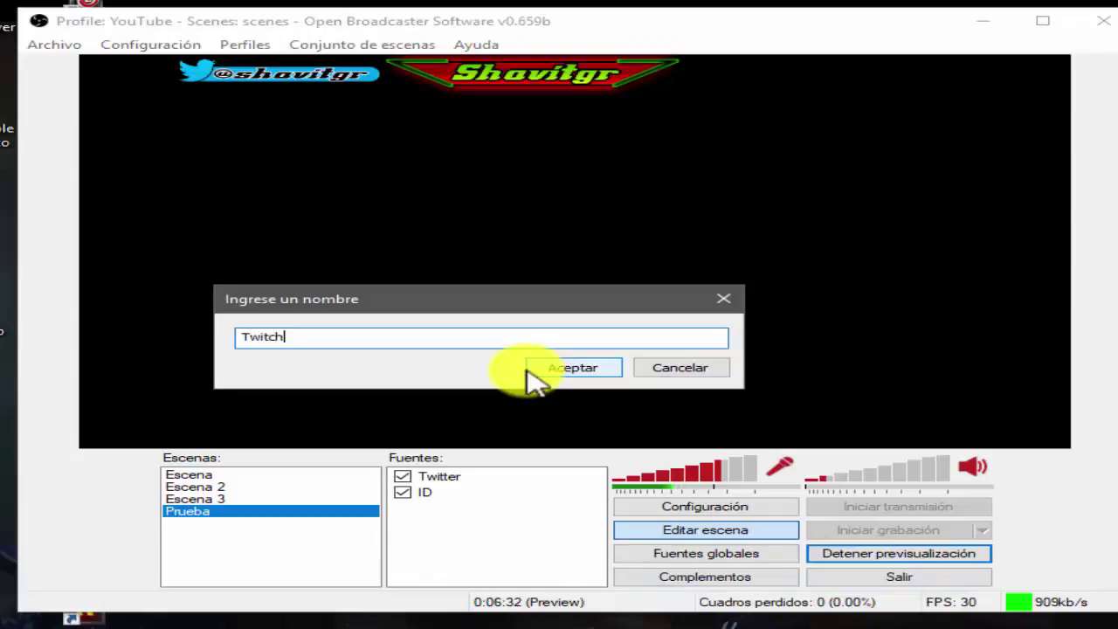
click(531, 370)
click(640, 195)
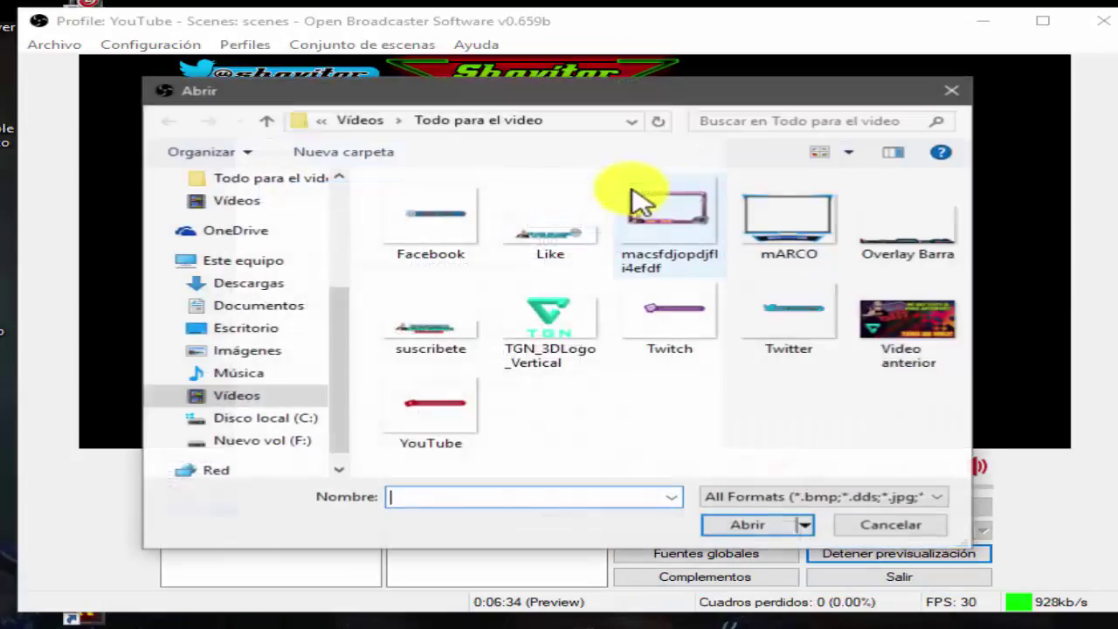
double_click(690, 307)
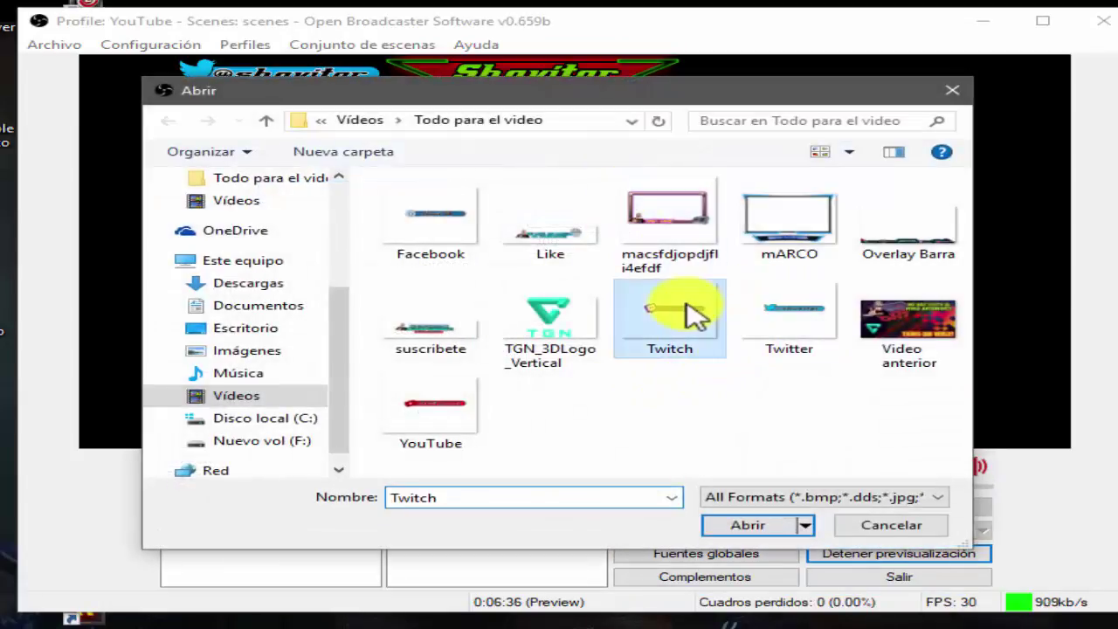
click(548, 513)
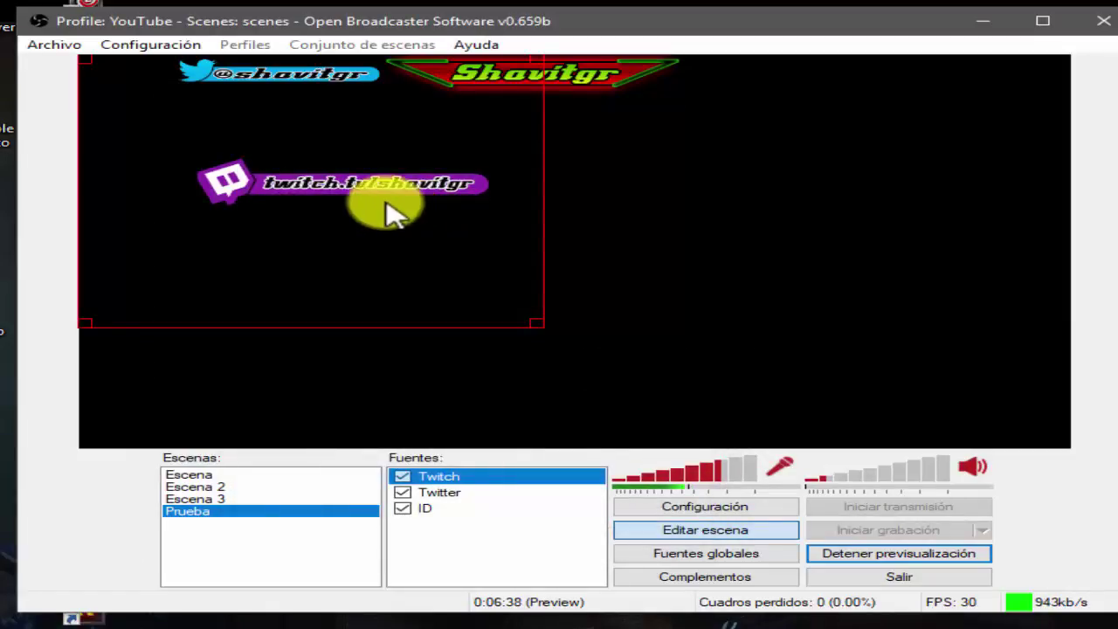
Shrink the Twitch banner and place it along the canvas's upper edge, right of the ID logo
drag(529, 319, 439, 245)
drag(310, 218, 829, 131)
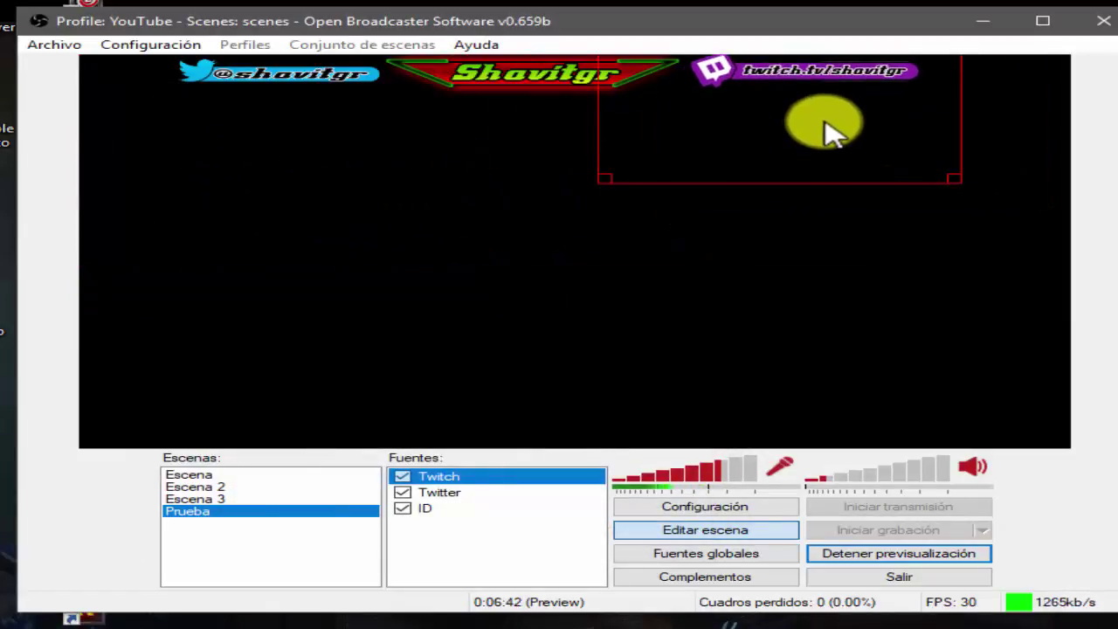
click(568, 242)
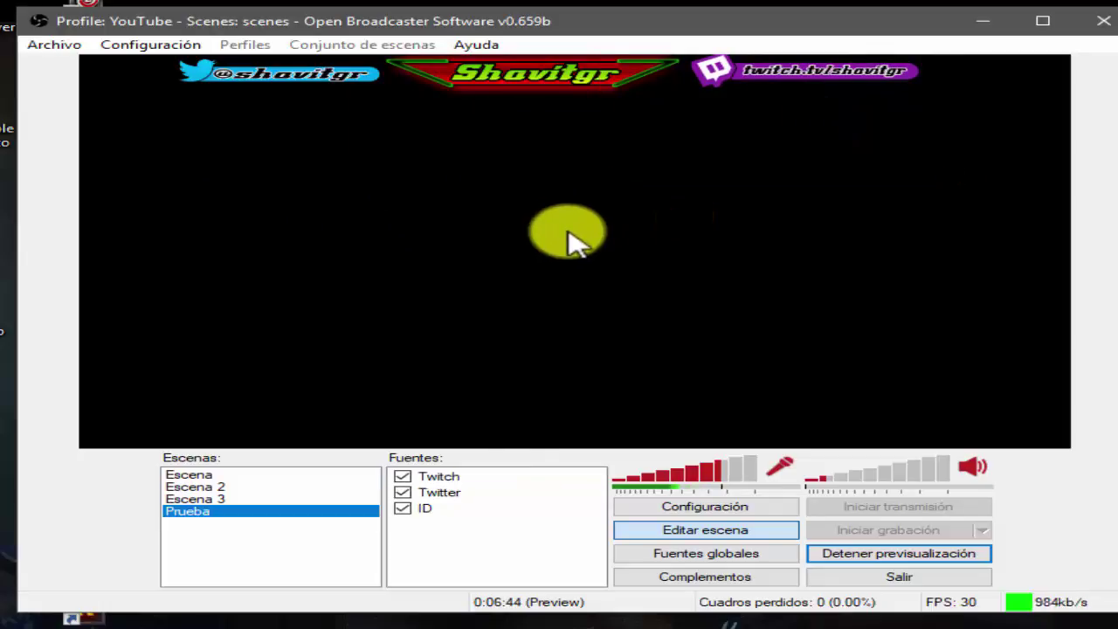
Add an image source named Facebook to the Prueba scene, using the Facebook picture from the Todo para el video folder
right_click(457, 544)
mouse_move(474, 549)
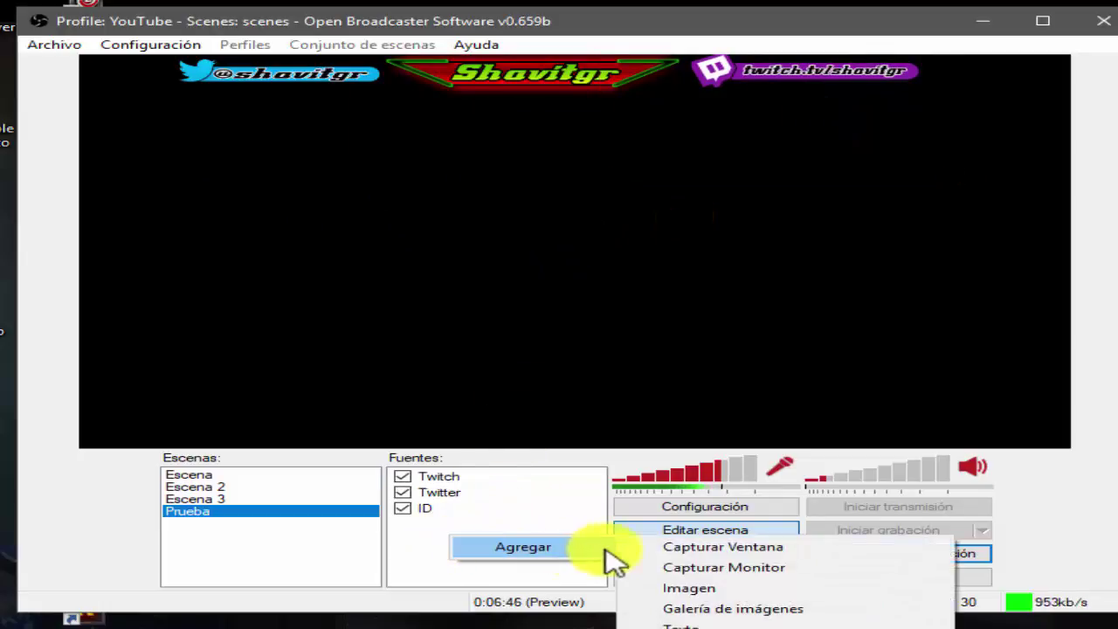
click(690, 590)
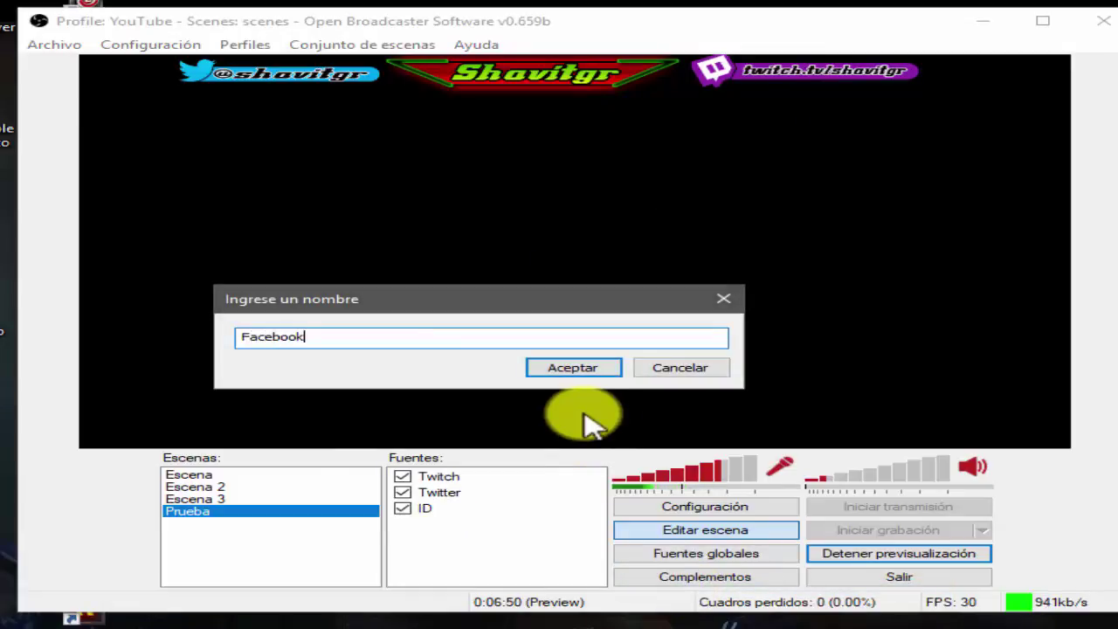
key(Return)
click(662, 195)
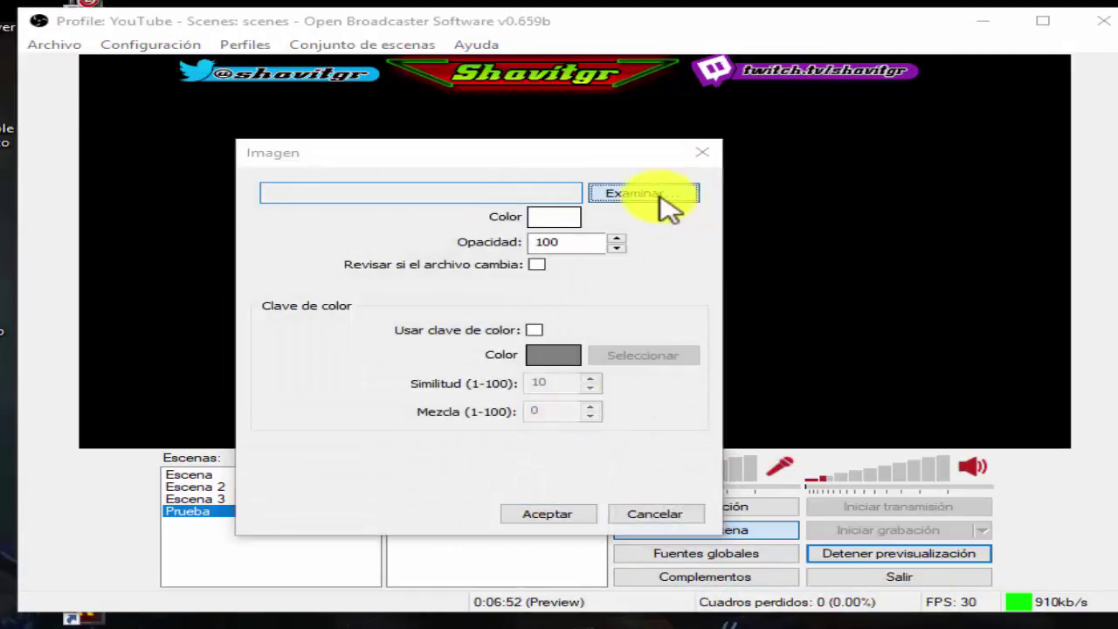
double_click(437, 228)
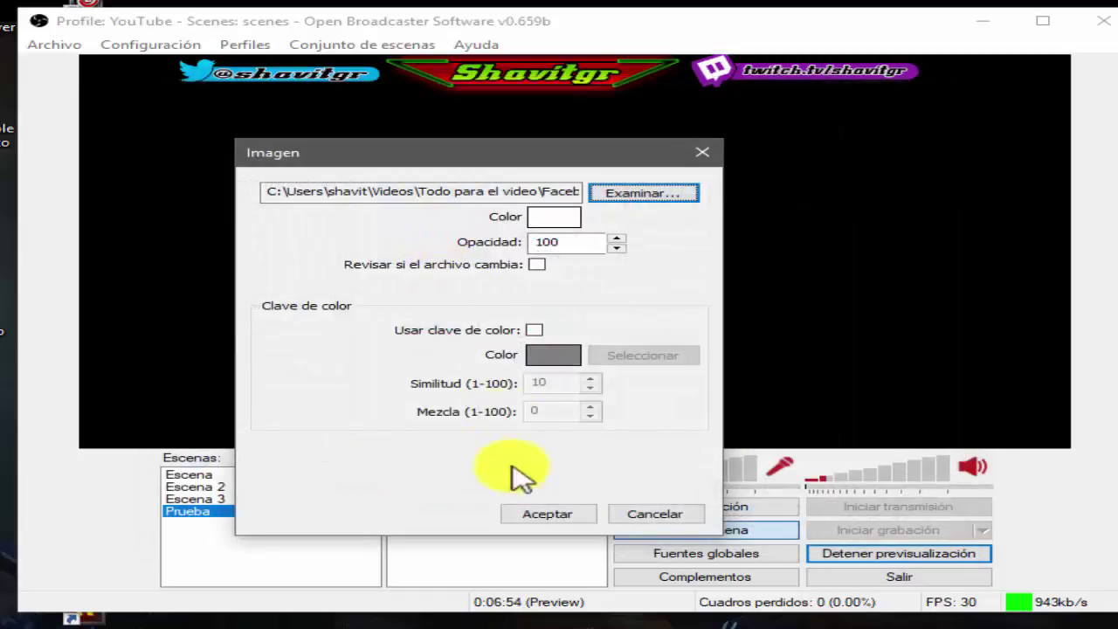
click(547, 515)
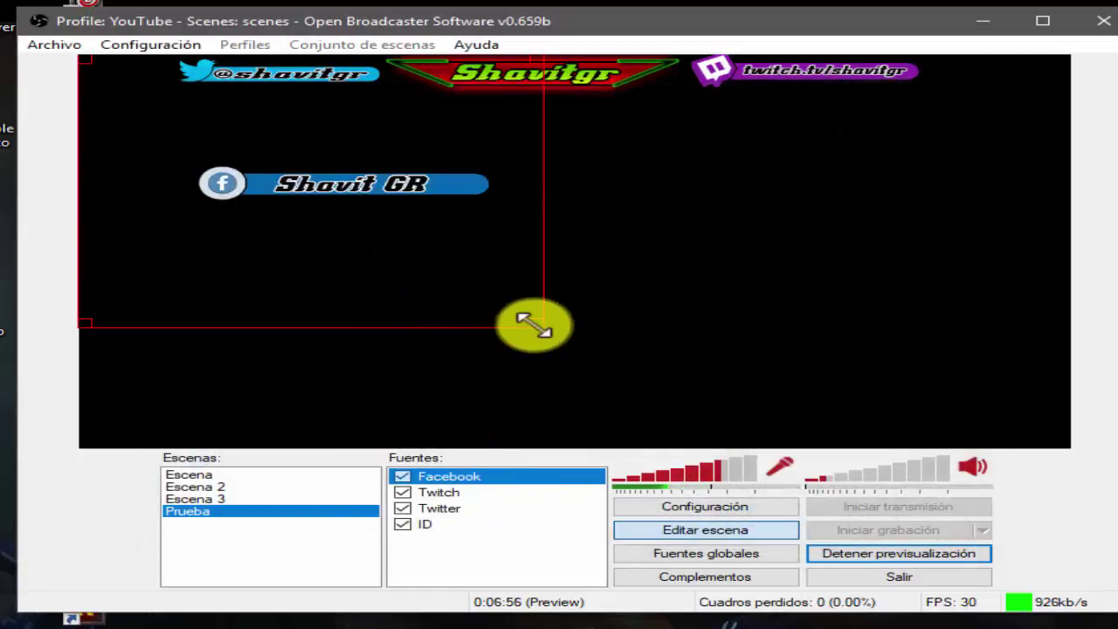
Shrink the Facebook banner and place it directly beneath the ID logo
drag(529, 324, 402, 247)
drag(317, 219, 580, 173)
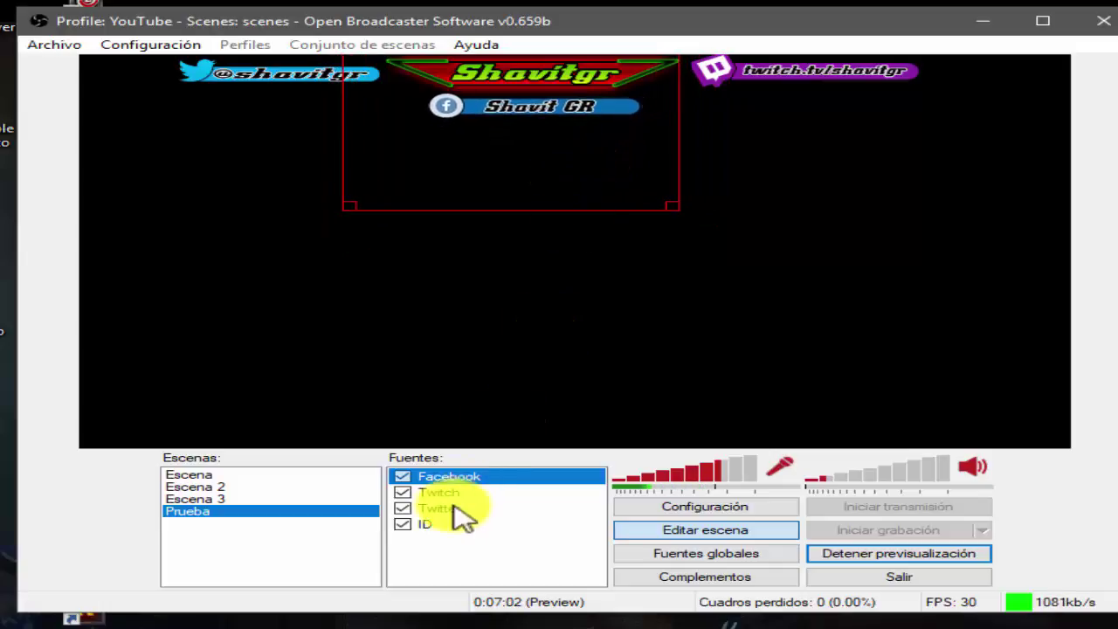
click(483, 556)
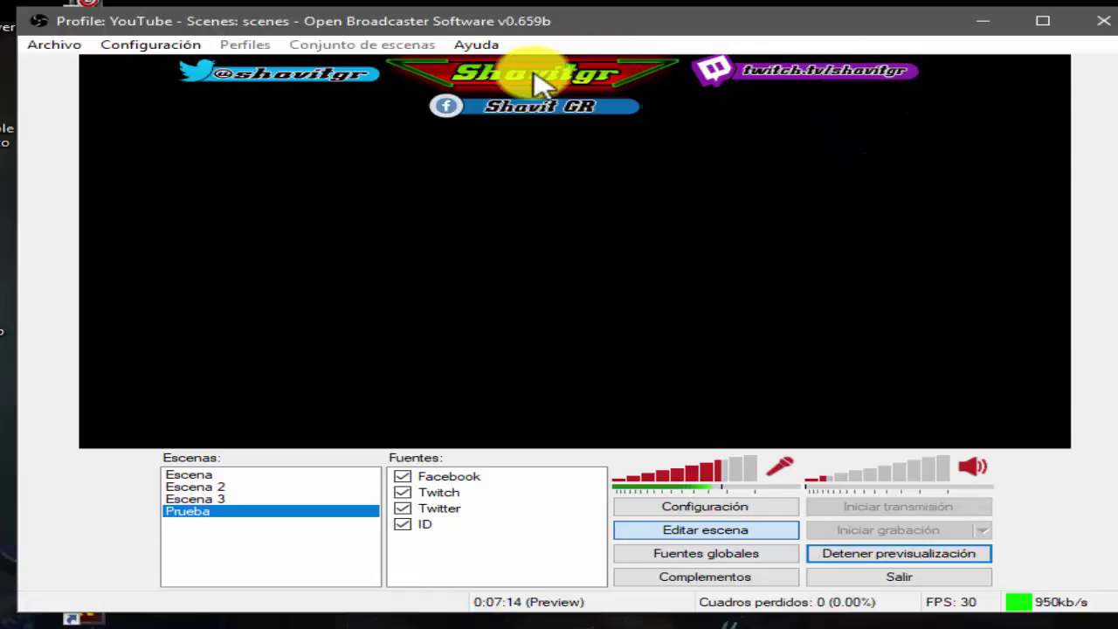
Try to fine-tune the alignment of the ID logo and the Facebook banner directly on the canvas
drag(536, 79, 538, 84)
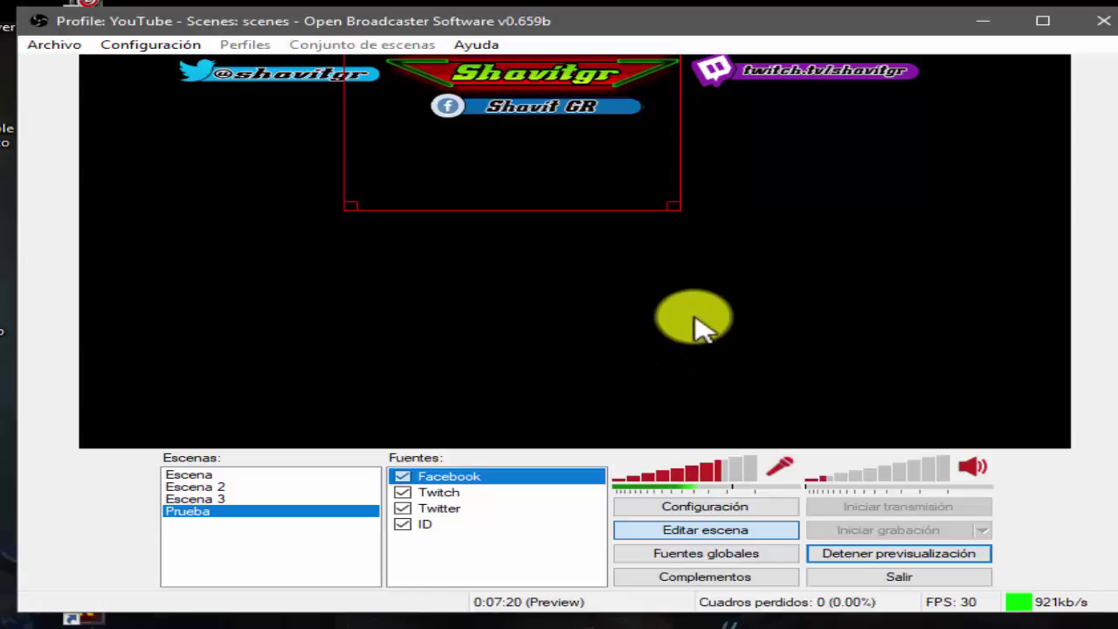
drag(543, 126, 534, 126)
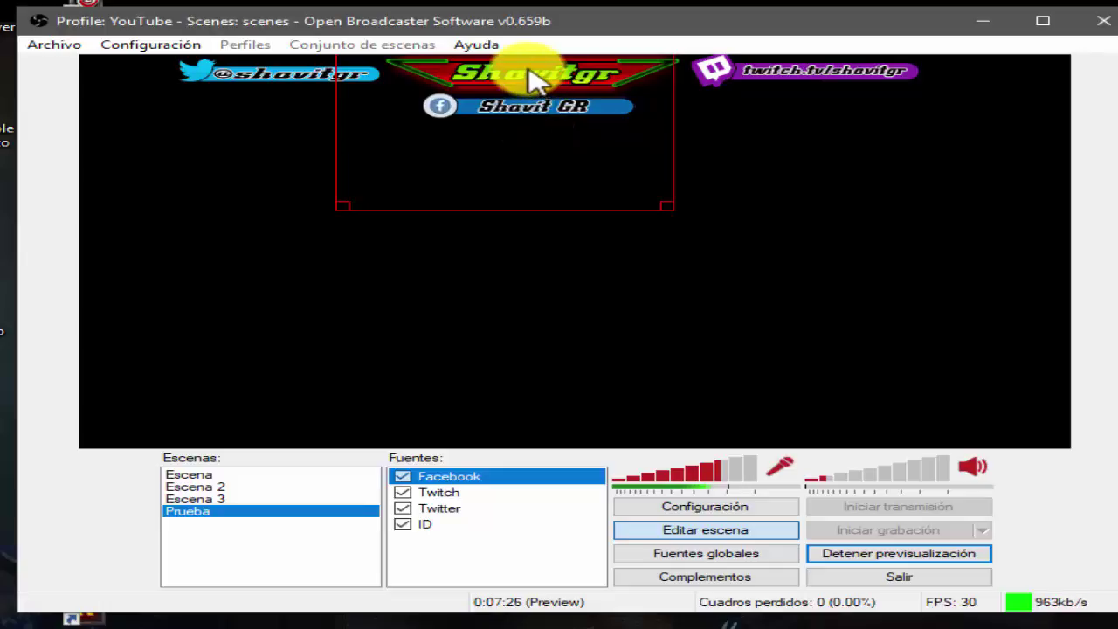
mouse_move(530, 68)
mouse_down()
mouse_move(516, 70)
mouse_move(530, 75)
mouse_up()
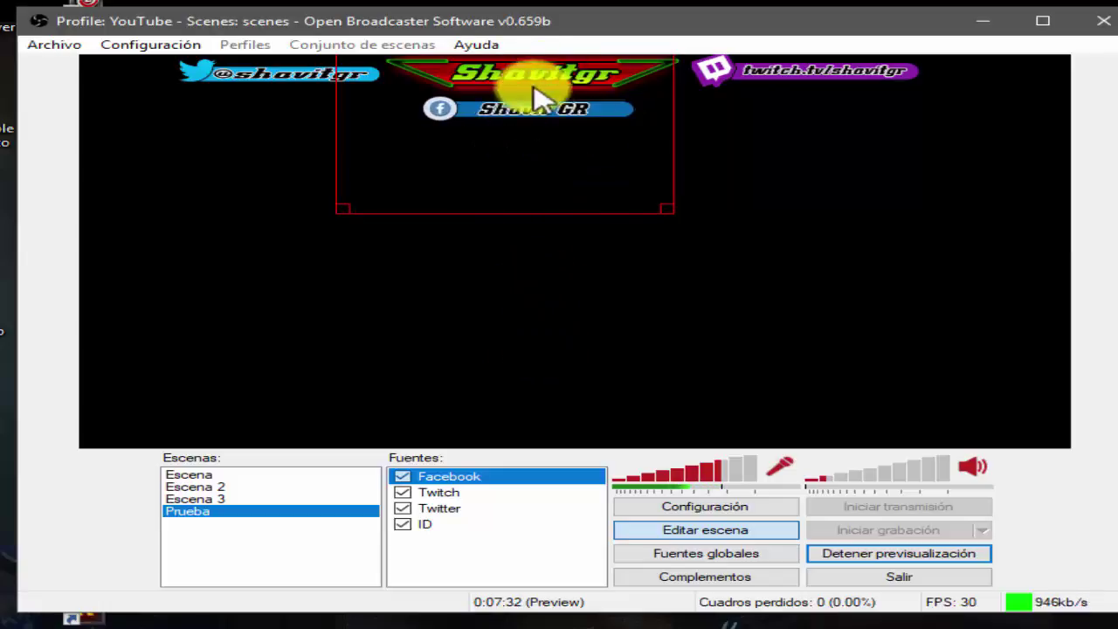
Shift the ID logo slightly right and up, and realign the Facebook banner centrally beneath it
click(419, 529)
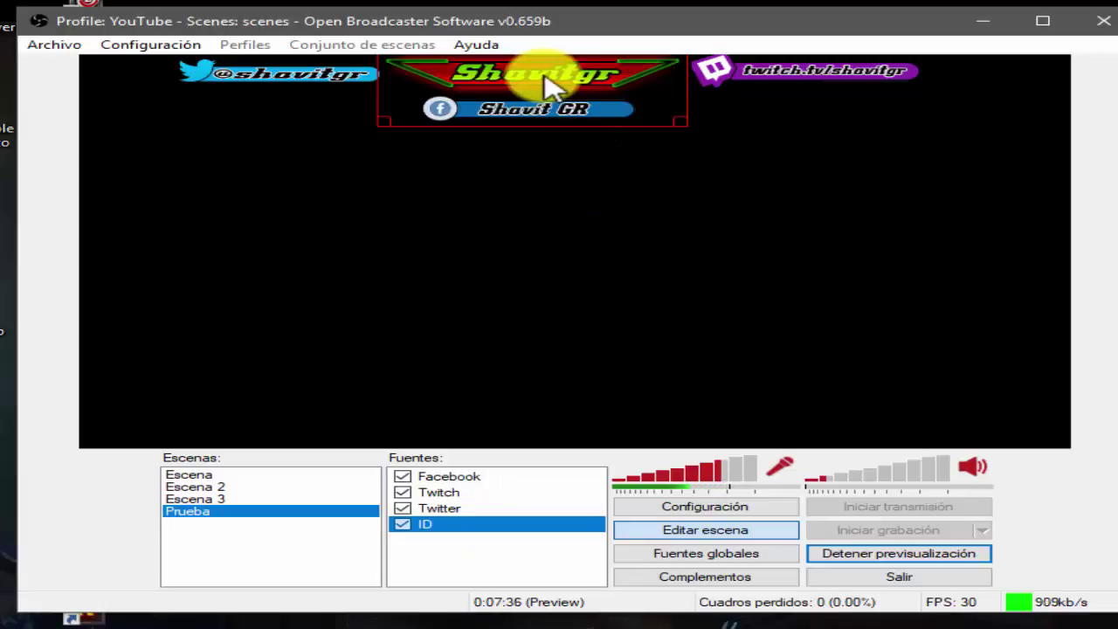
drag(551, 73, 563, 70)
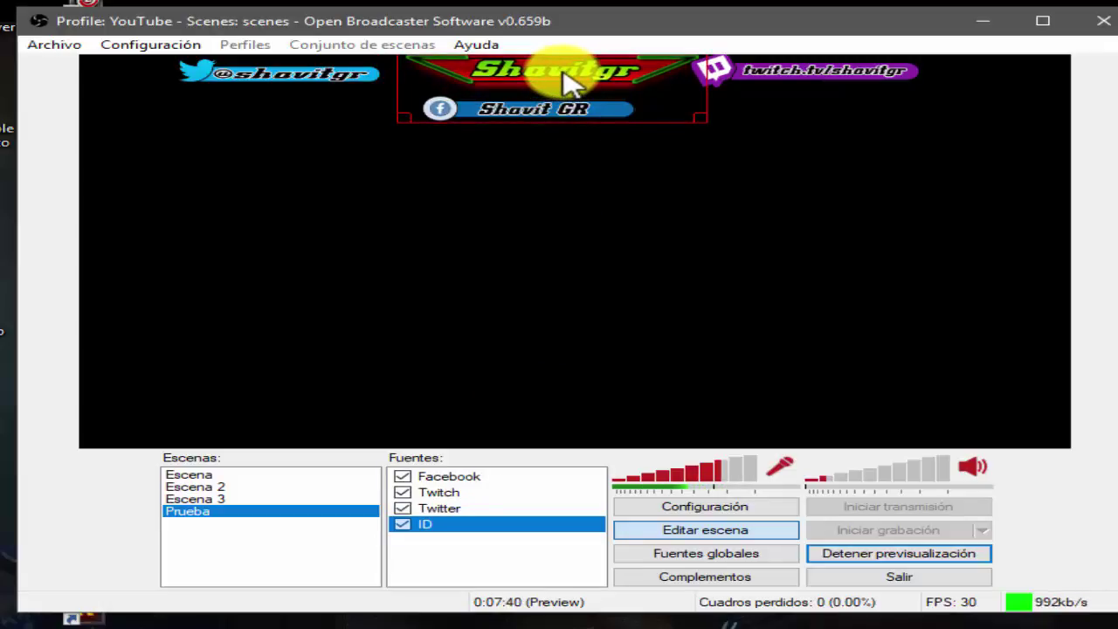
click(504, 480)
drag(516, 215, 536, 167)
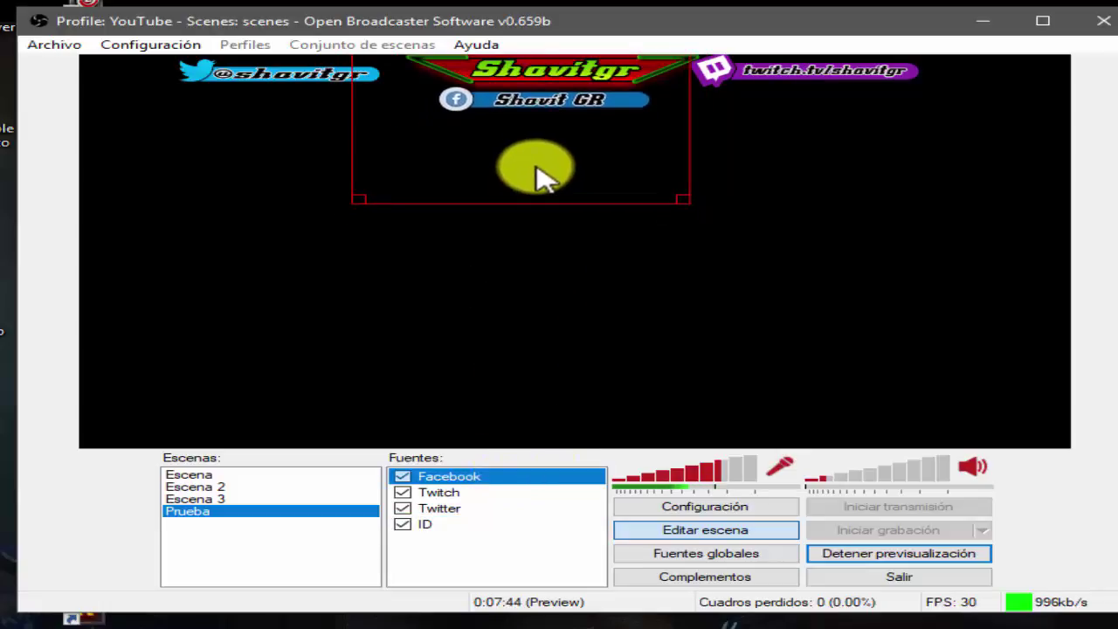
Nudge the Twitch banner slightly down and left beside the ID logo
click(471, 491)
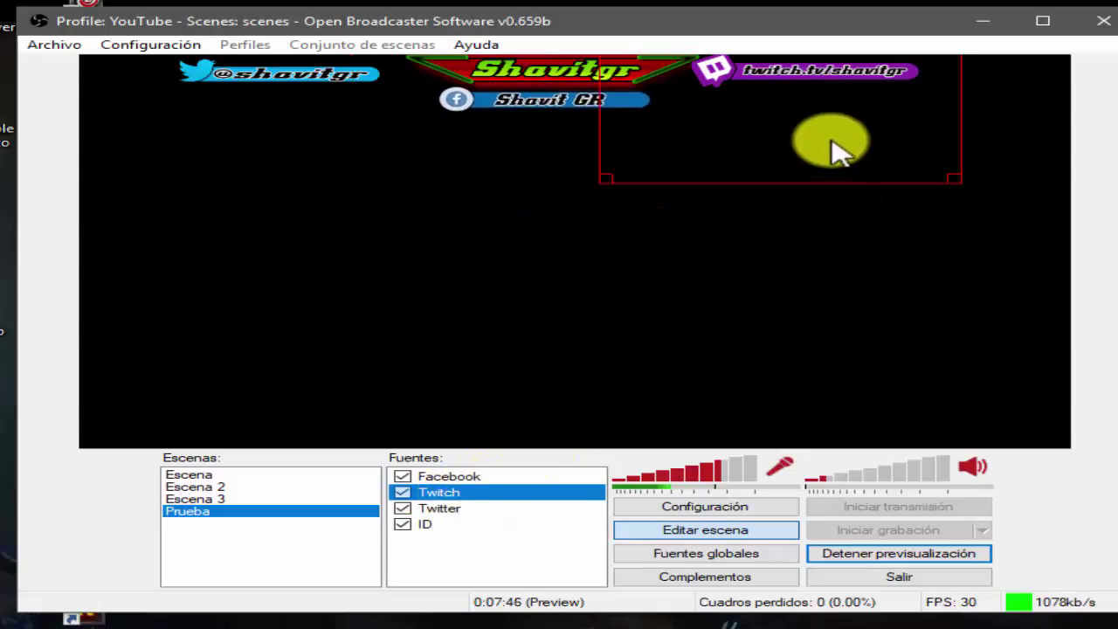
mouse_move(830, 145)
mouse_down()
mouse_move(848, 143)
mouse_move(827, 148)
mouse_up()
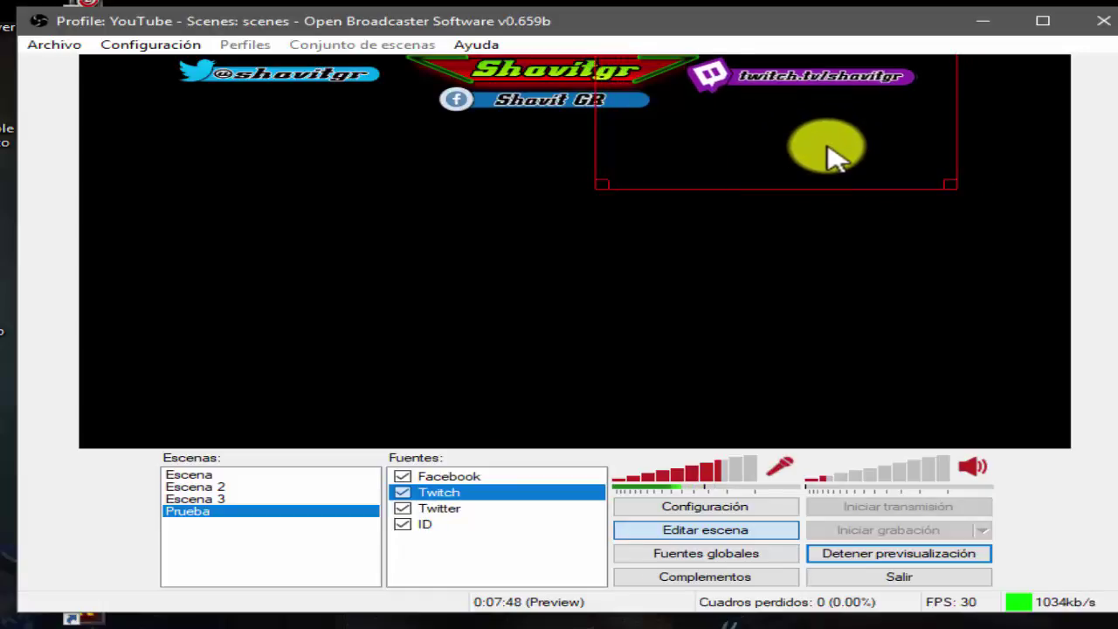
Move the Twitter banner right, closer to the ID logo, and lower the Facebook banner slightly beneath the logo
click(476, 509)
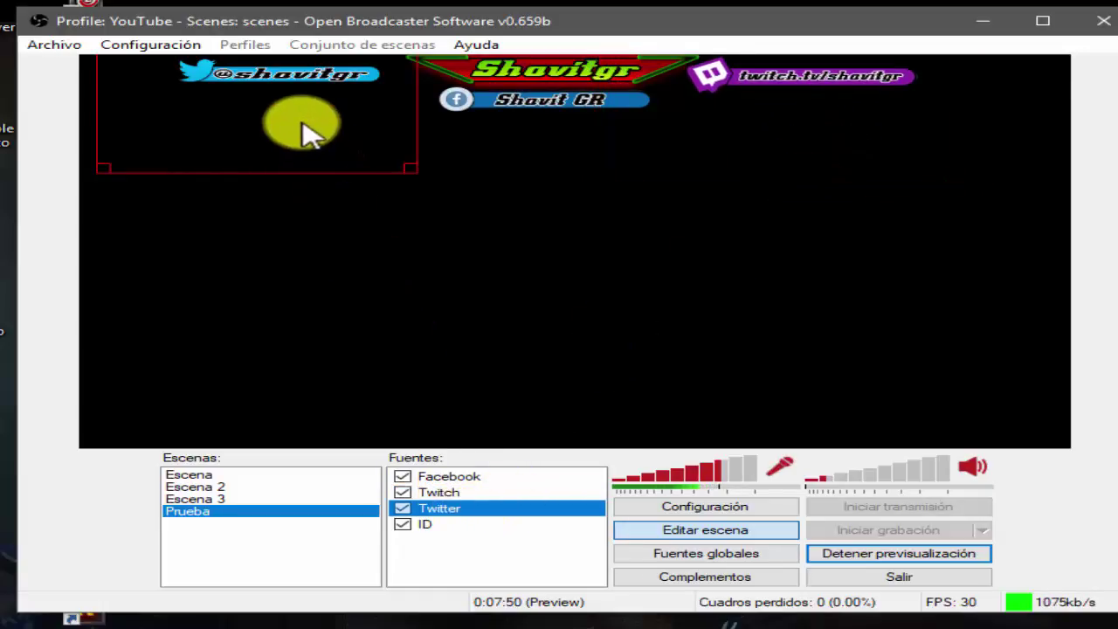
drag(319, 128, 348, 119)
drag(572, 138, 560, 162)
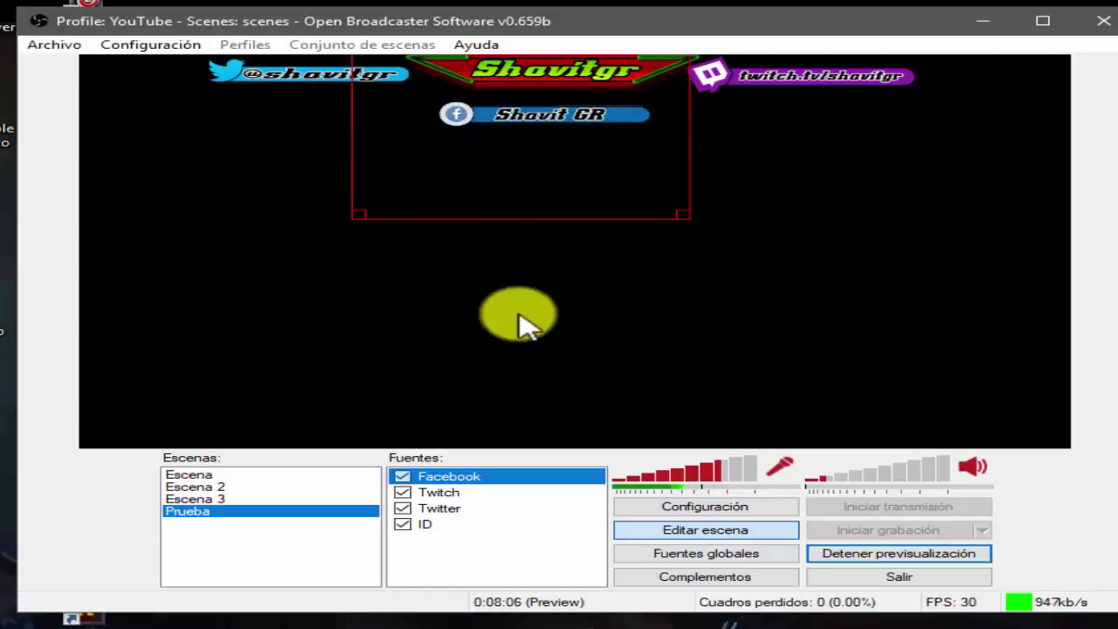
click(519, 325)
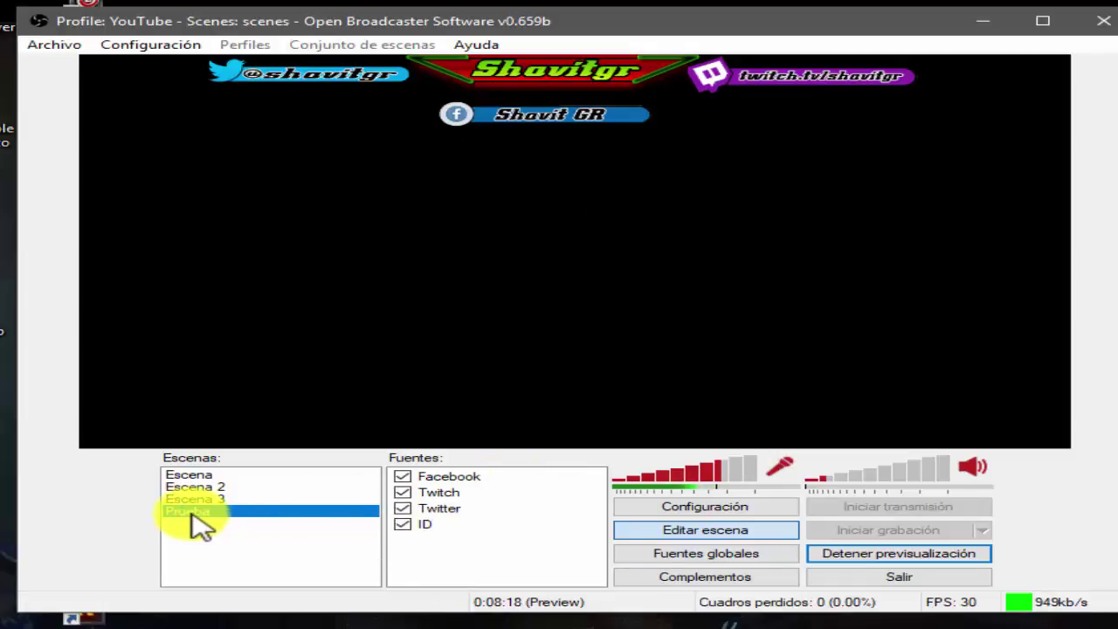
right_click(437, 562)
click(467, 568)
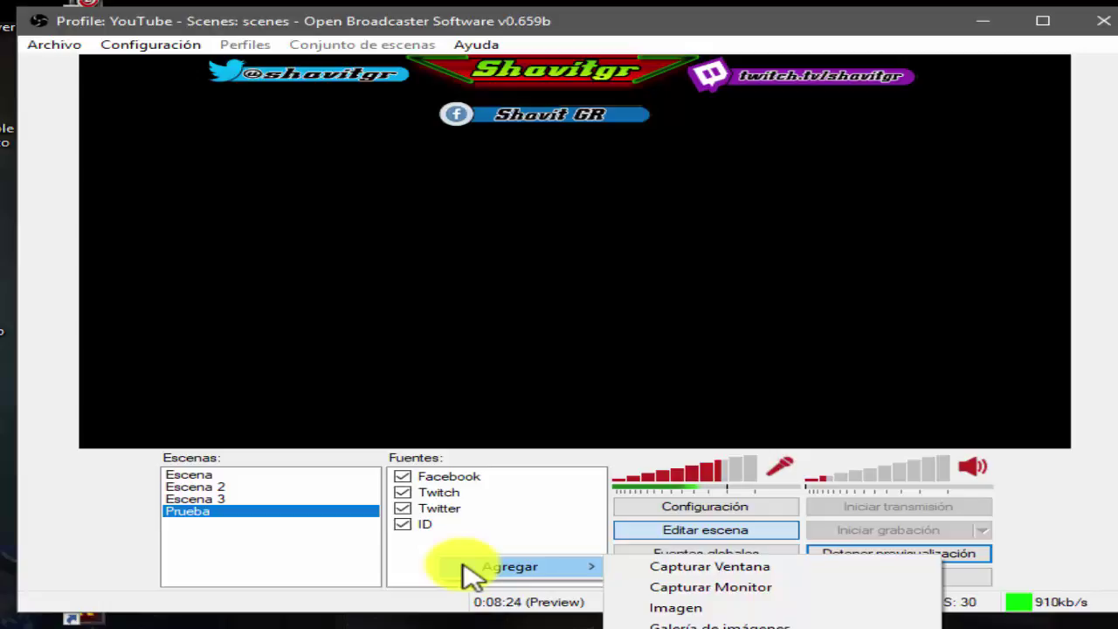
click(480, 573)
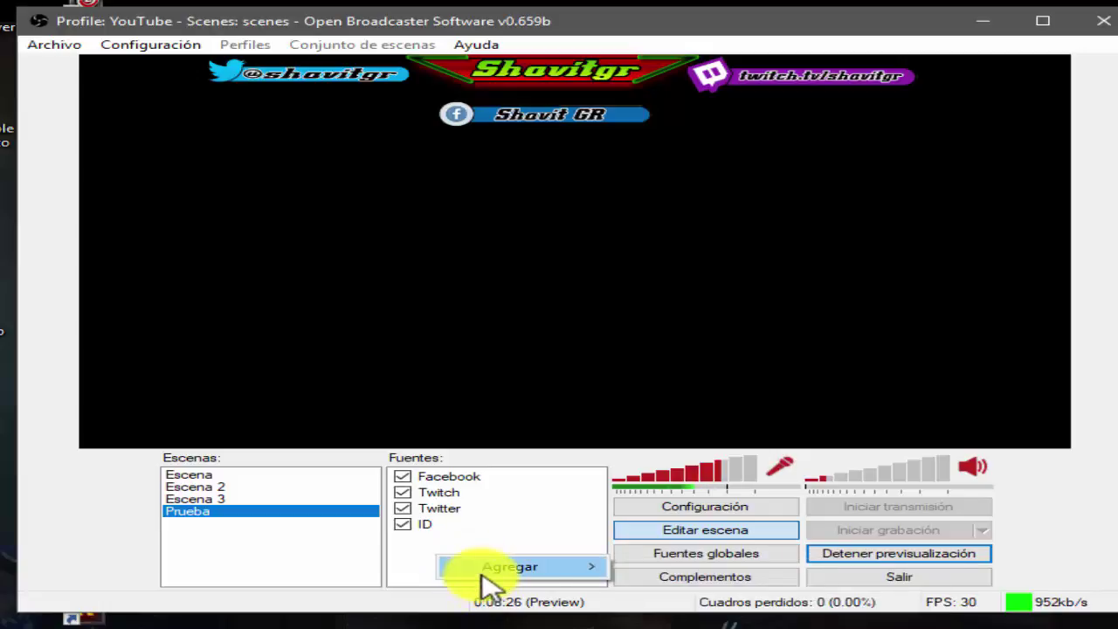
mouse_move(523, 578)
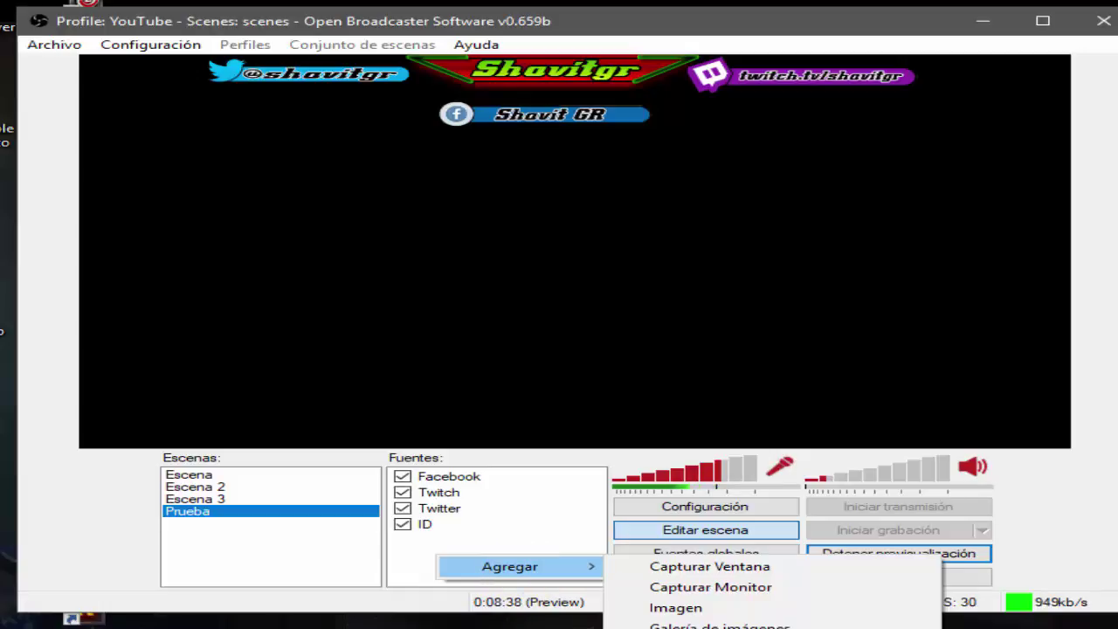
click(462, 554)
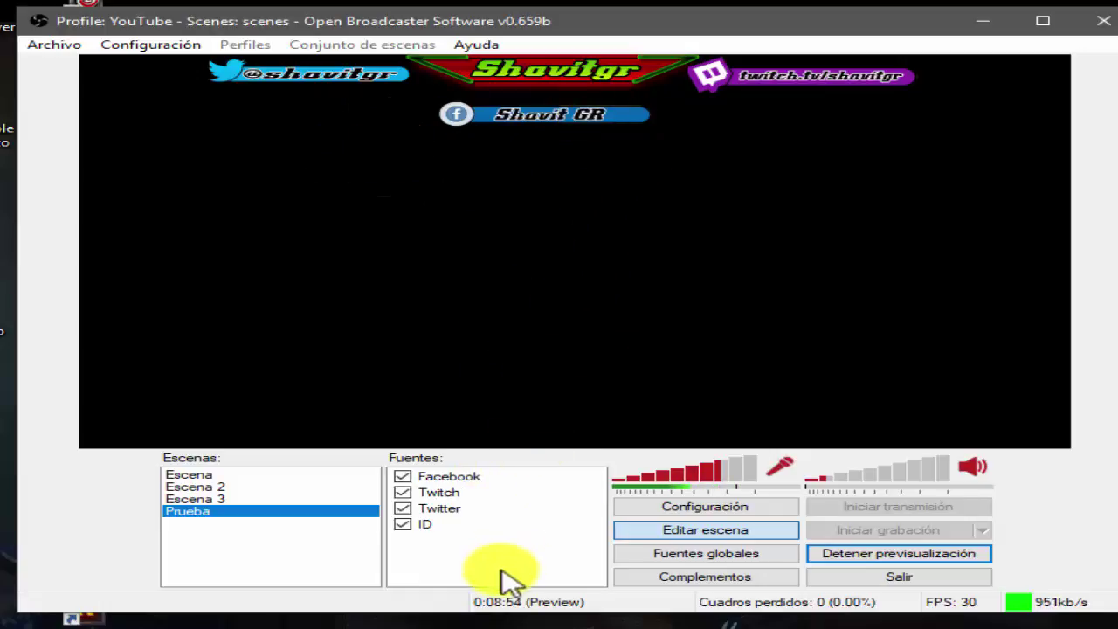
Add an image source named Ultimo Sub YT to the Prueba scene
right_click(442, 564)
mouse_move(478, 581)
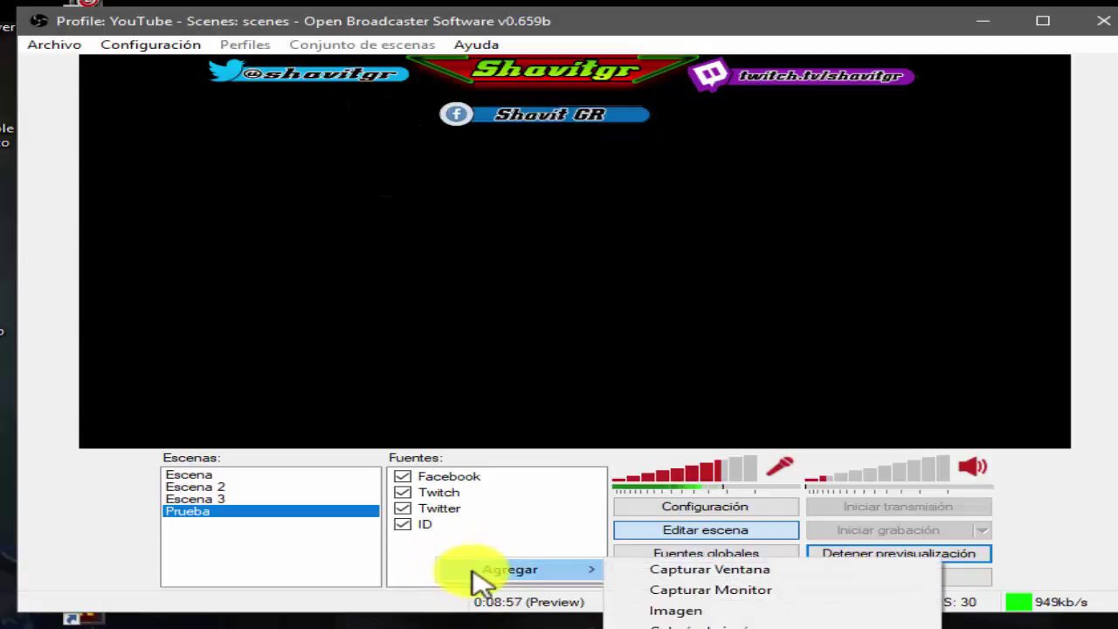
click(705, 614)
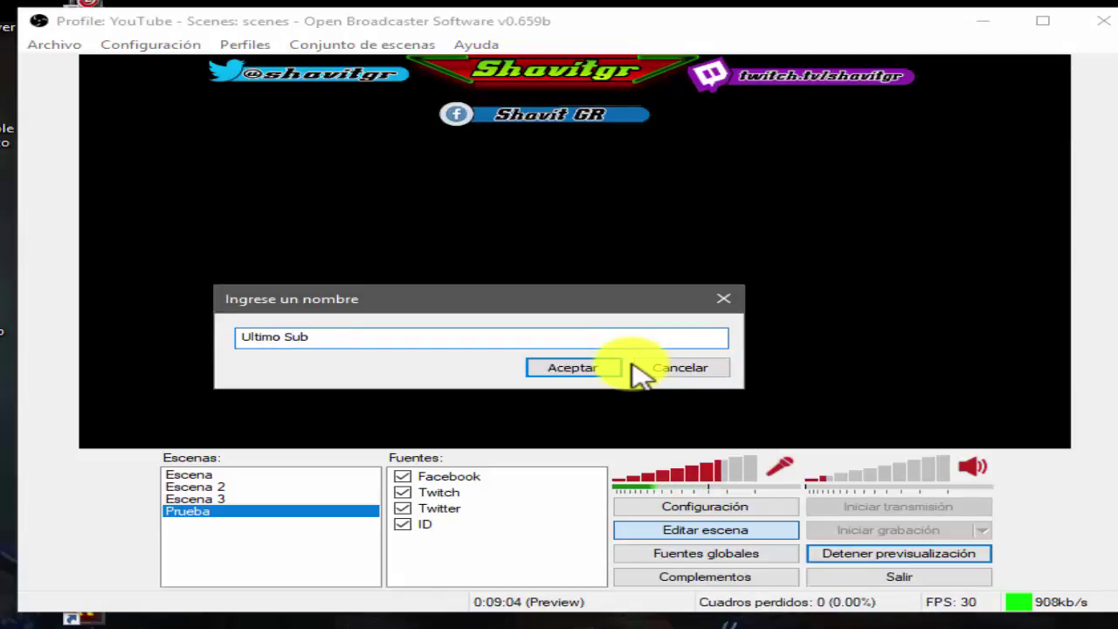
click(620, 366)
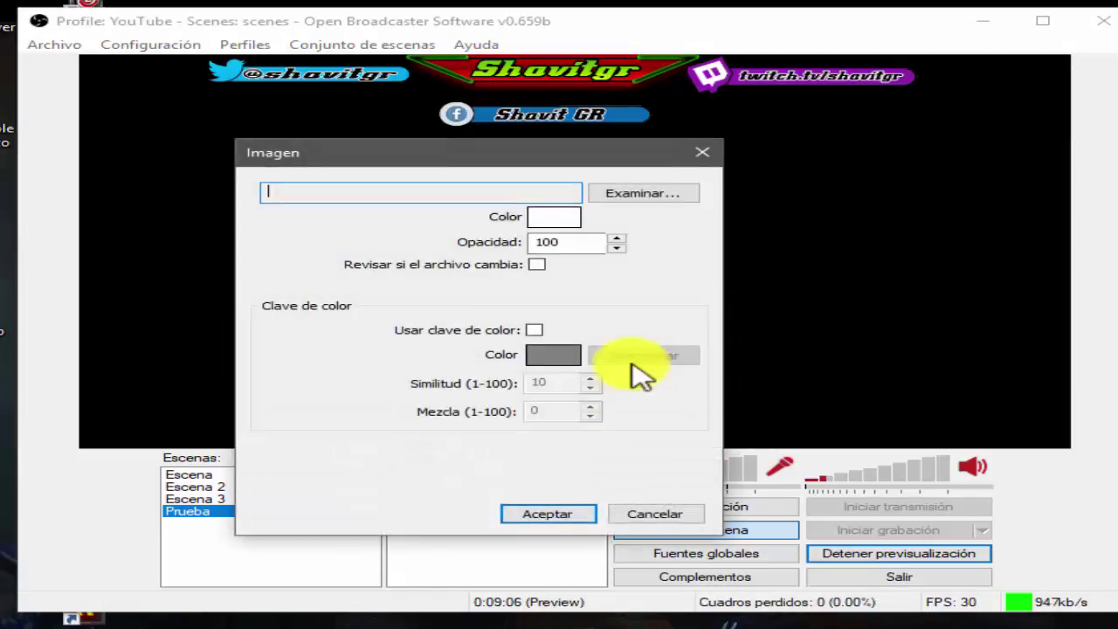
Load the Ultimo Sub image from the Imágenes folder into the new source and accept its settings
click(622, 201)
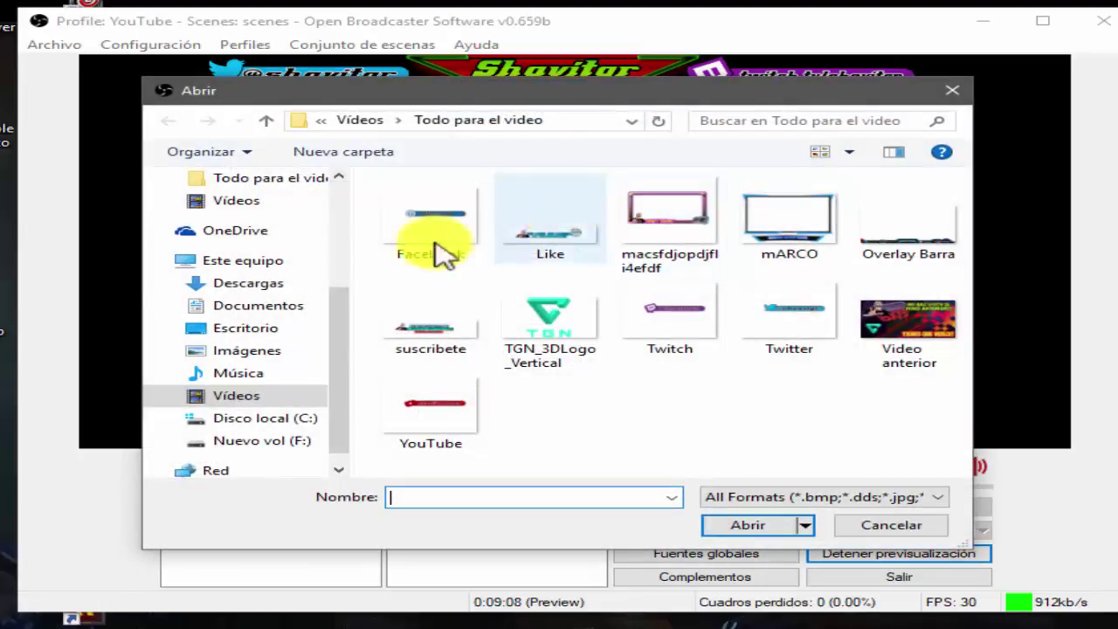
click(249, 351)
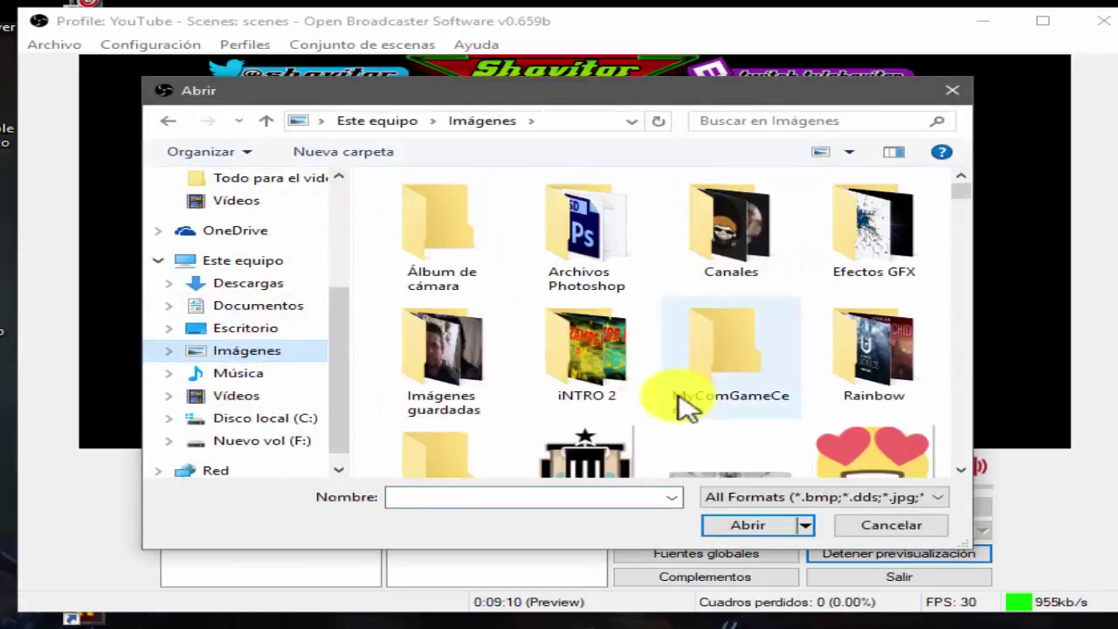
scroll(679, 399, down, 10)
drag(960, 219, 956, 367)
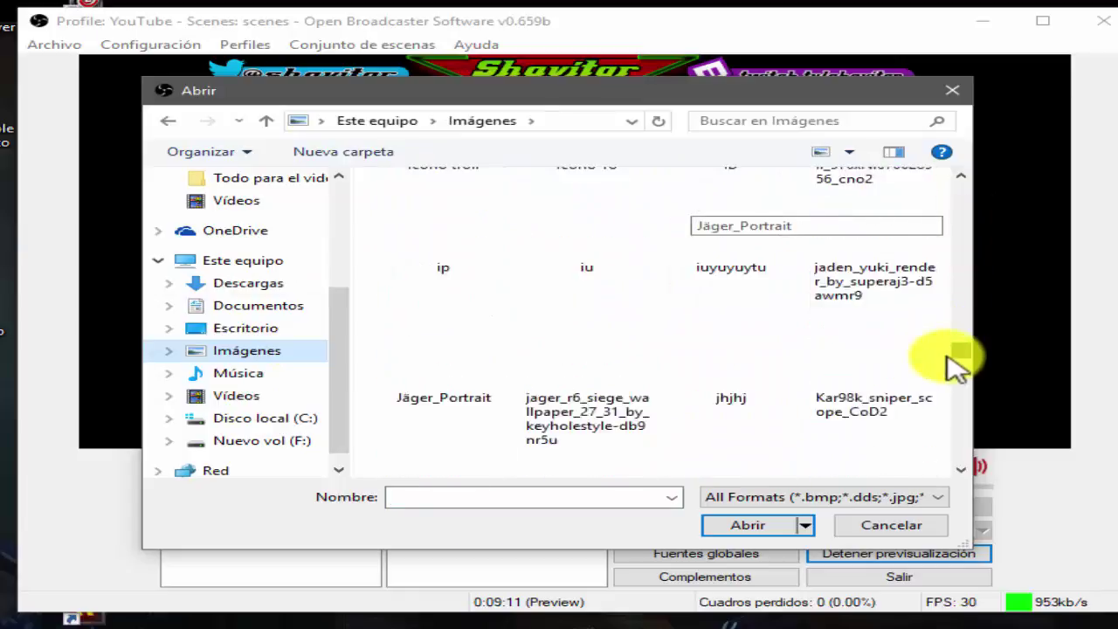
scroll(707, 389, down, 12)
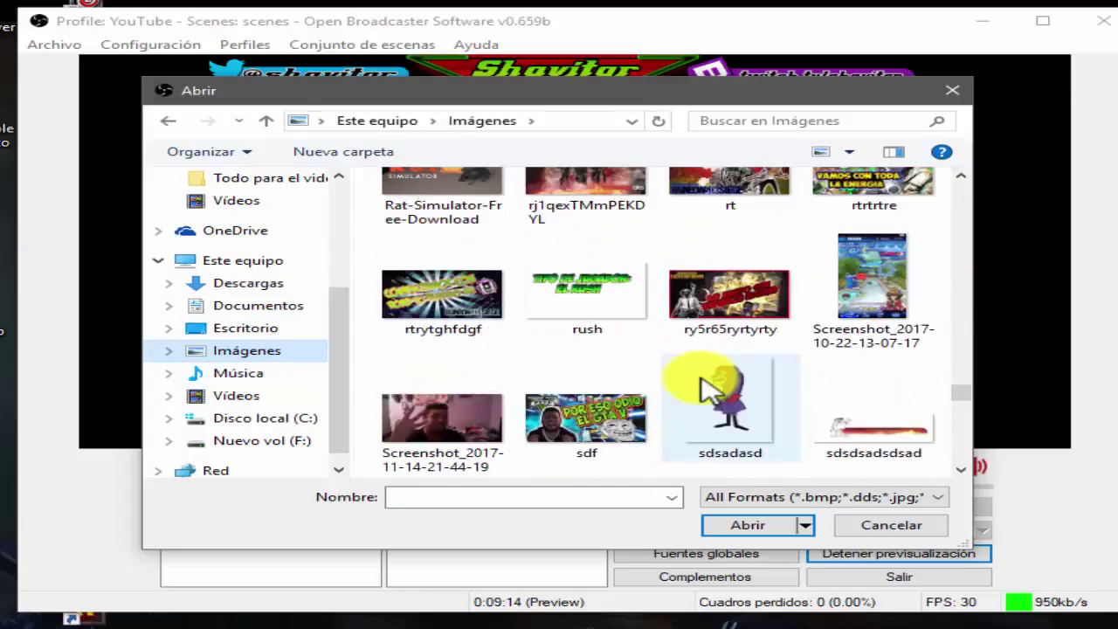
scroll(705, 388, down, 6)
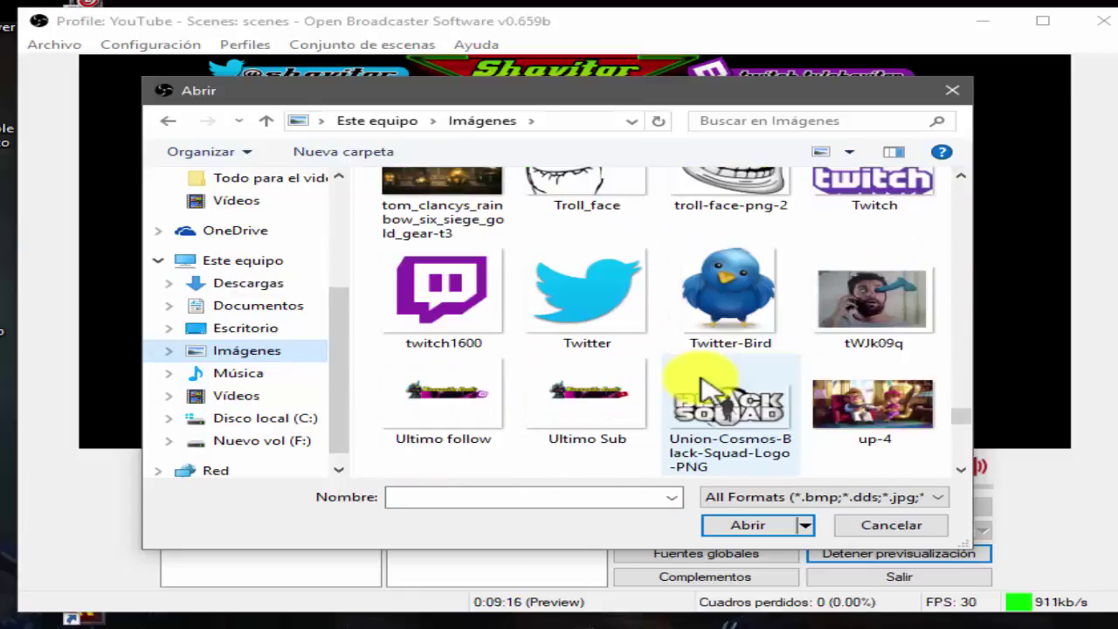
click(571, 417)
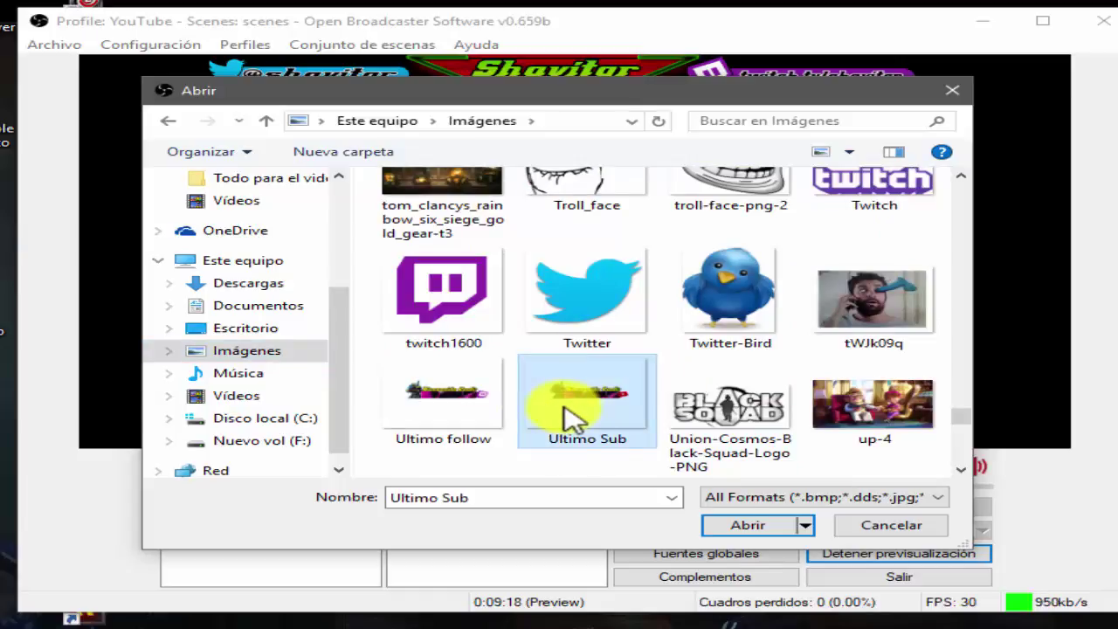
click(746, 528)
click(548, 515)
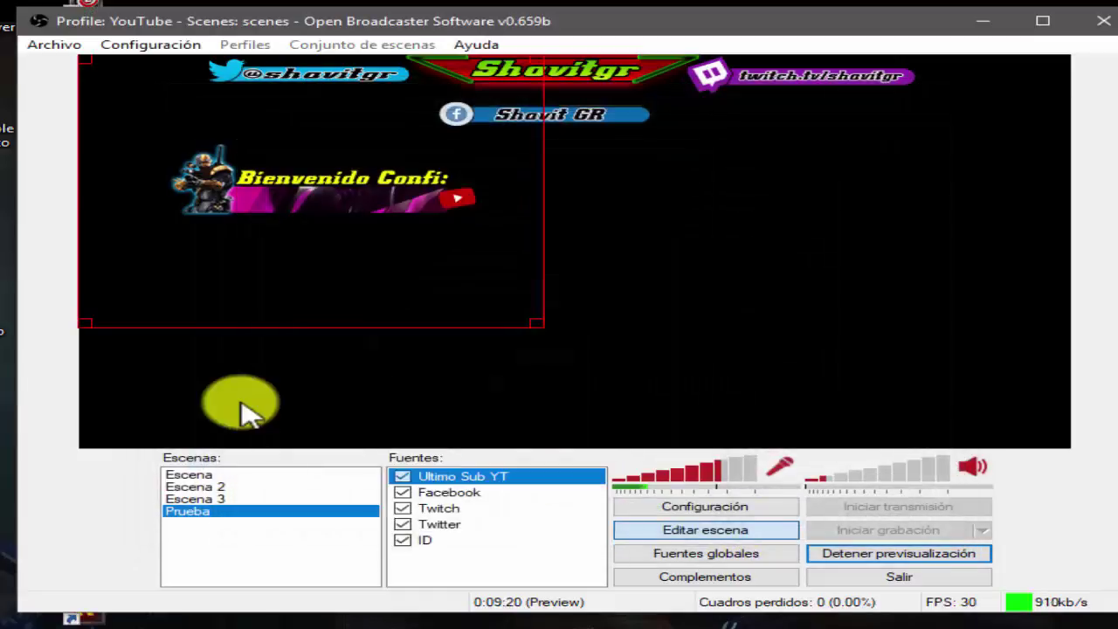
Shrink the Ultimo Sub YT banner and place it in the lower-left corner of the canvas
drag(506, 306, 243, 453)
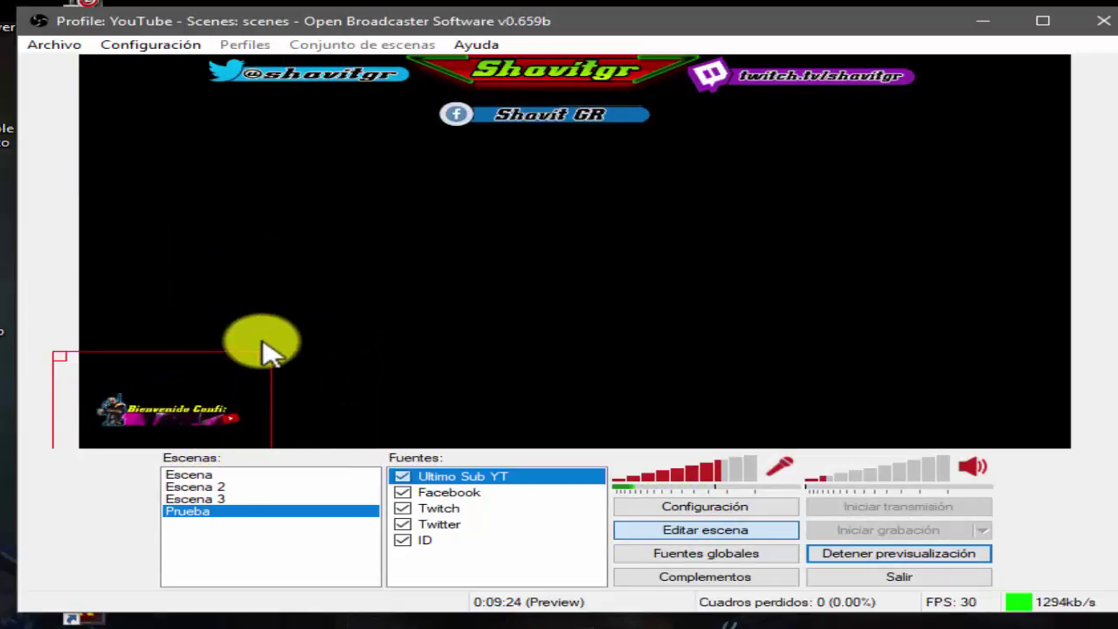
drag(268, 353, 342, 305)
drag(305, 379, 292, 420)
drag(346, 349, 301, 411)
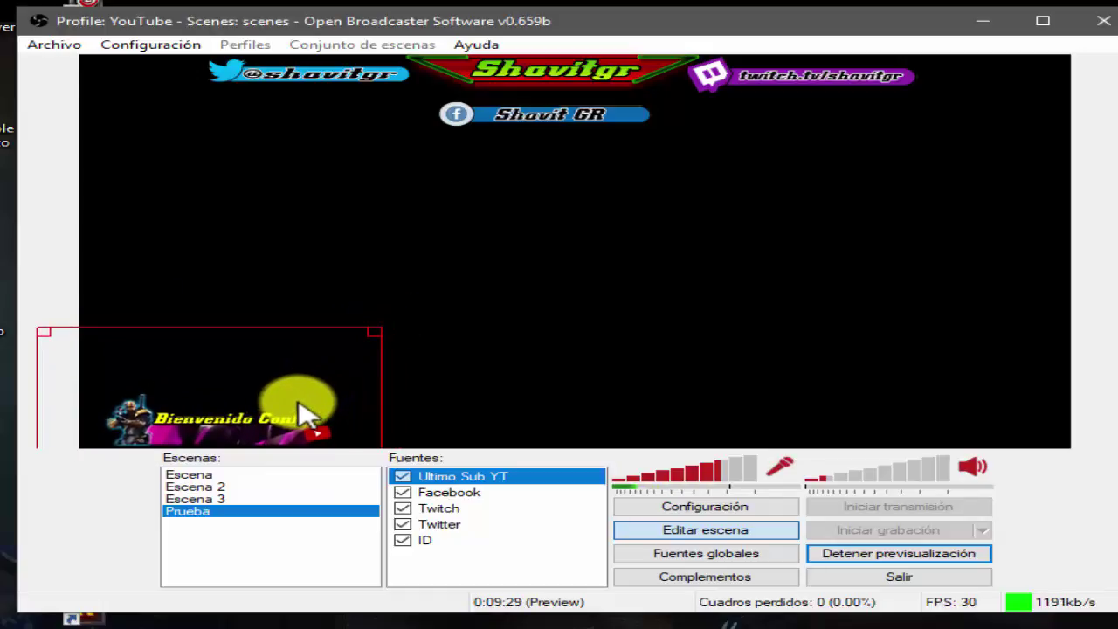
click(515, 441)
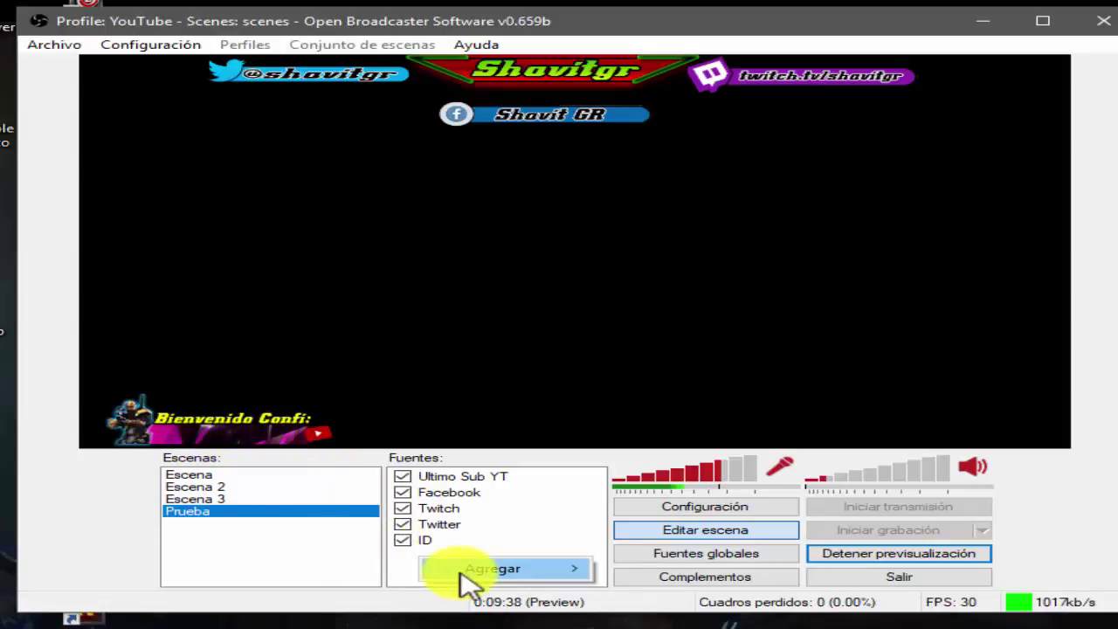
mouse_move(489, 569)
click(703, 609)
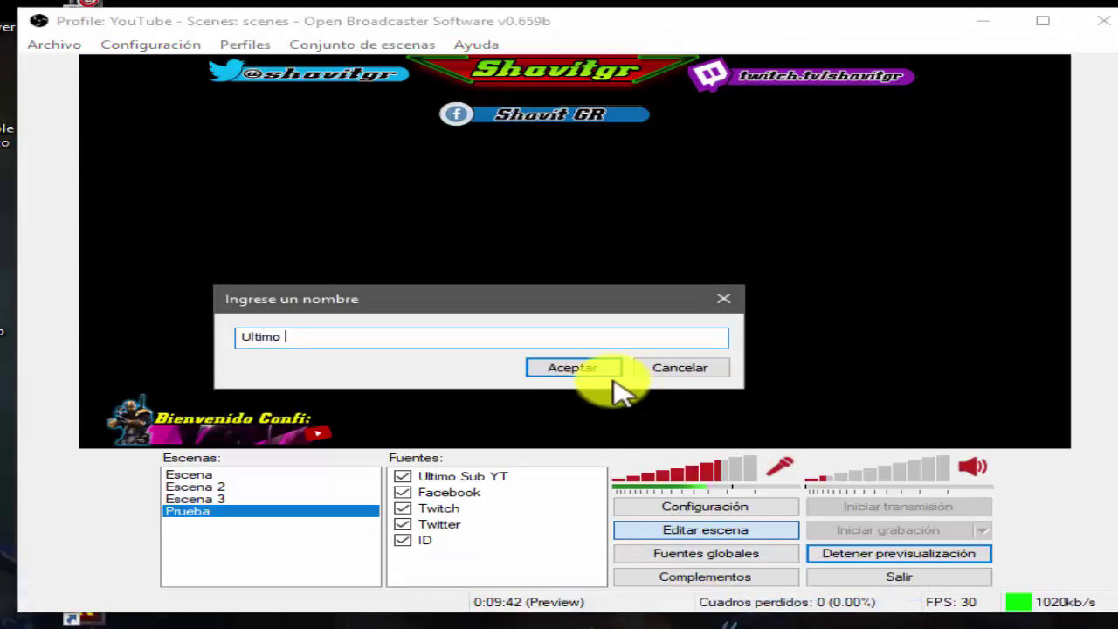
click(689, 371)
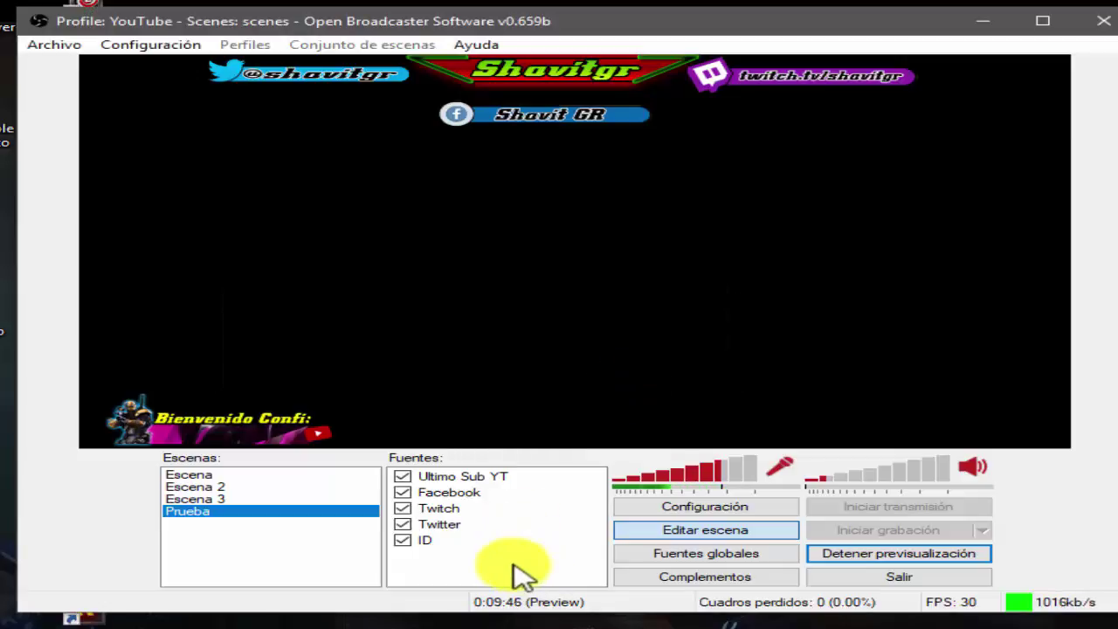
Add an image source named Ultimo Follow to the Prueba scene
mouse_move(581, 575)
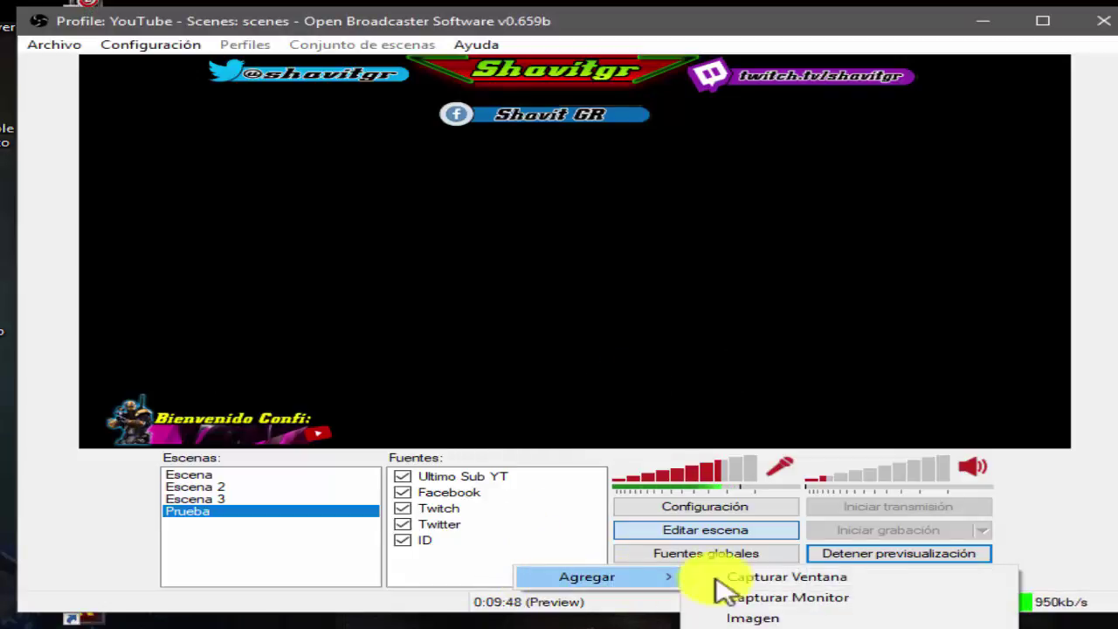
click(753, 617)
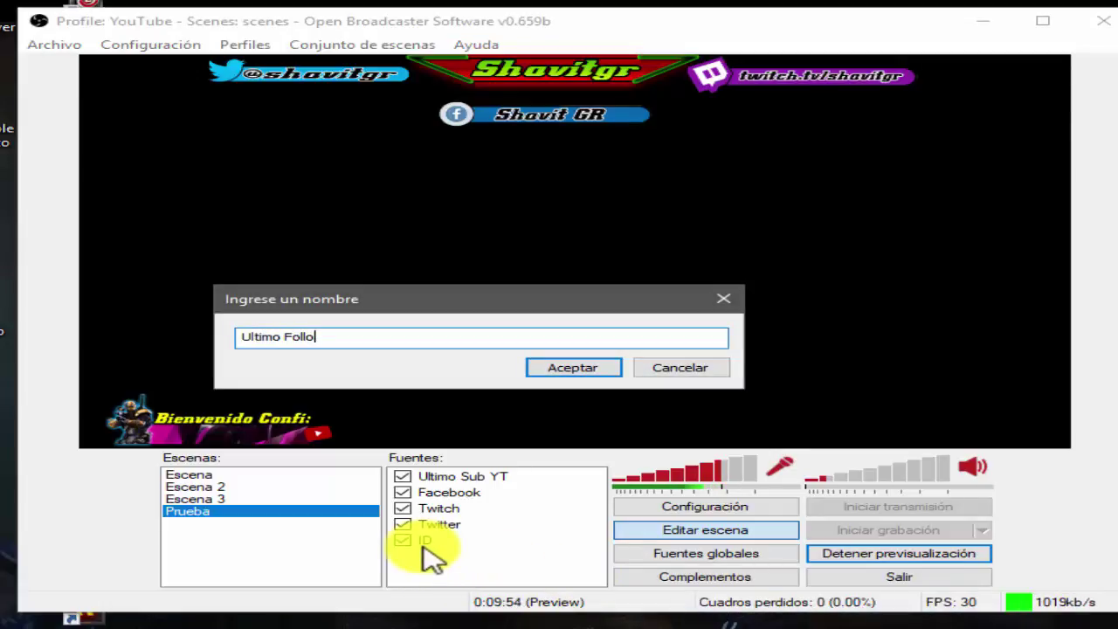
key(Return)
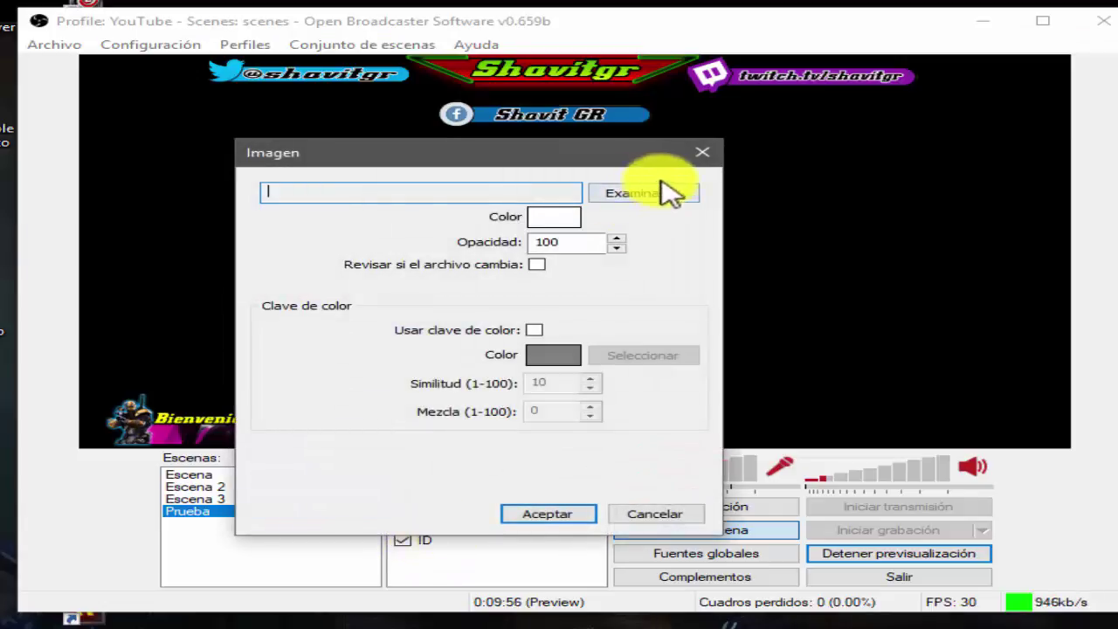
Load Ultimo follow.png from the Imágenes folder into the Ultimo Follow source and accept its settings
click(673, 197)
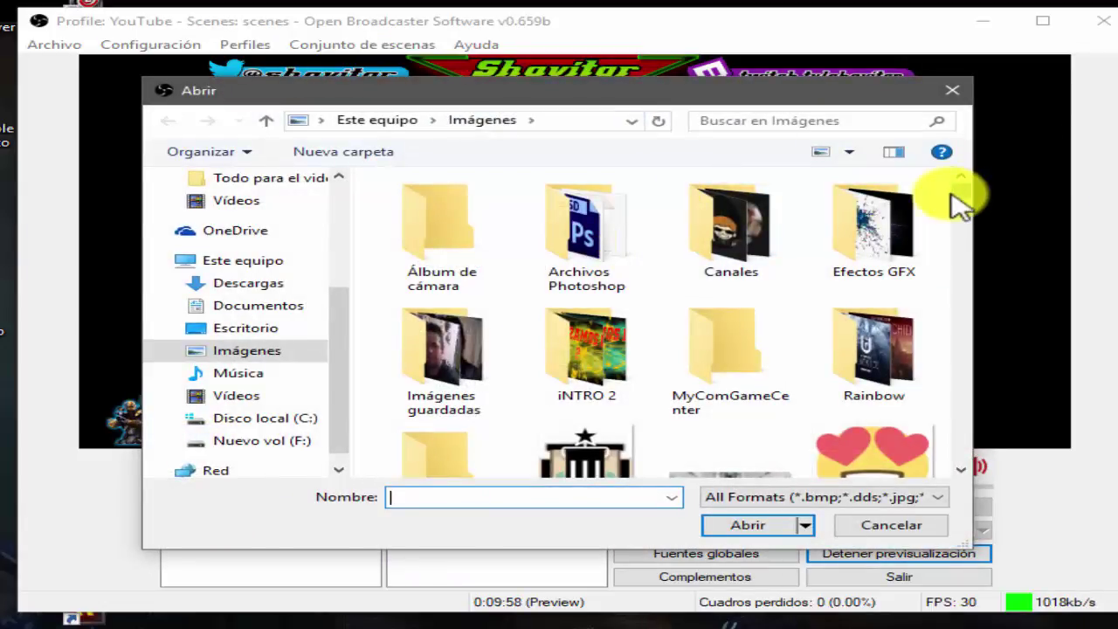
drag(955, 200, 948, 392)
scroll(724, 399, down, 8)
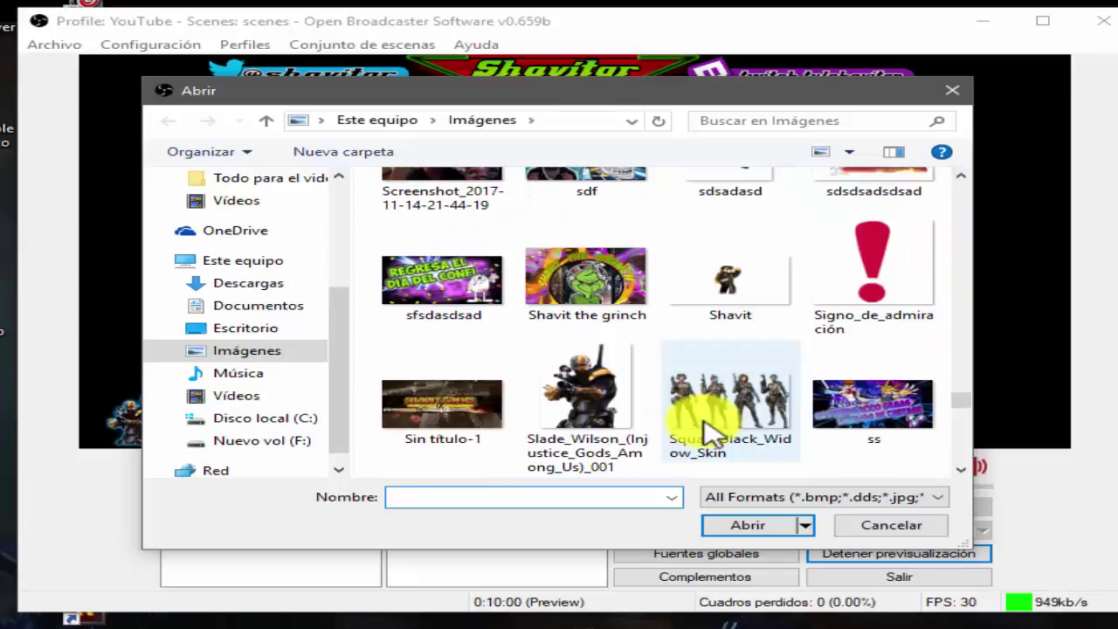
scroll(703, 426, down, 6)
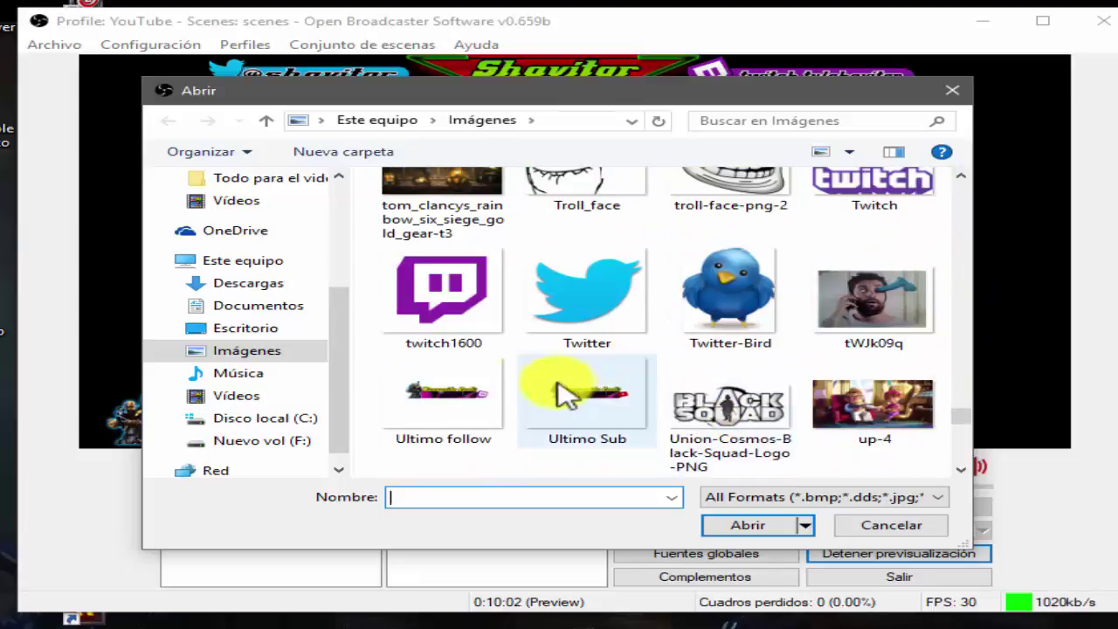
click(454, 402)
click(729, 525)
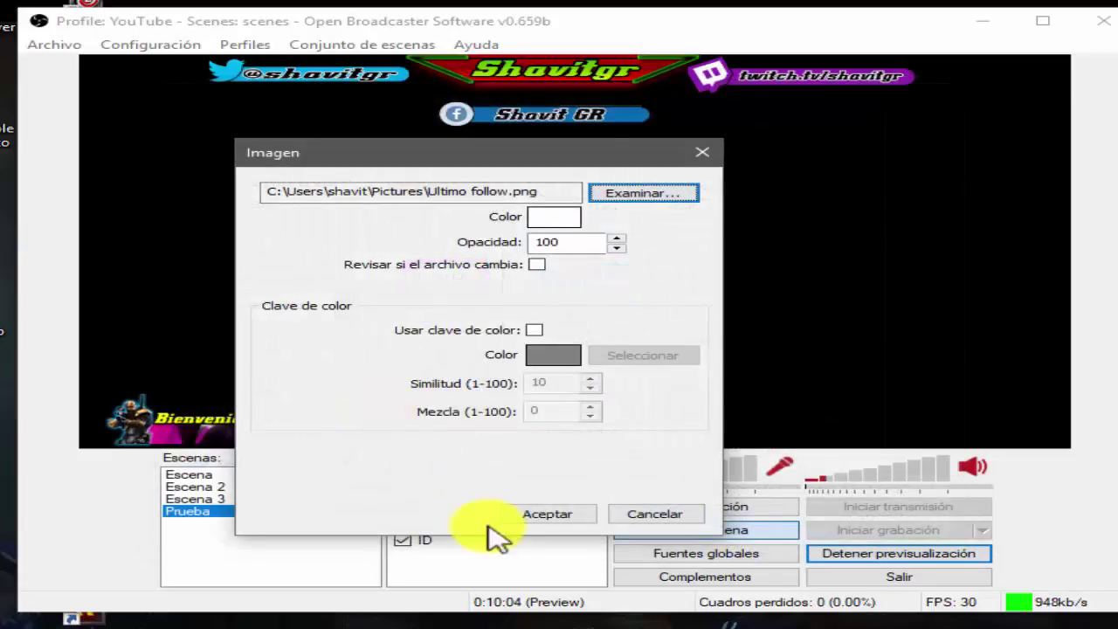
click(530, 517)
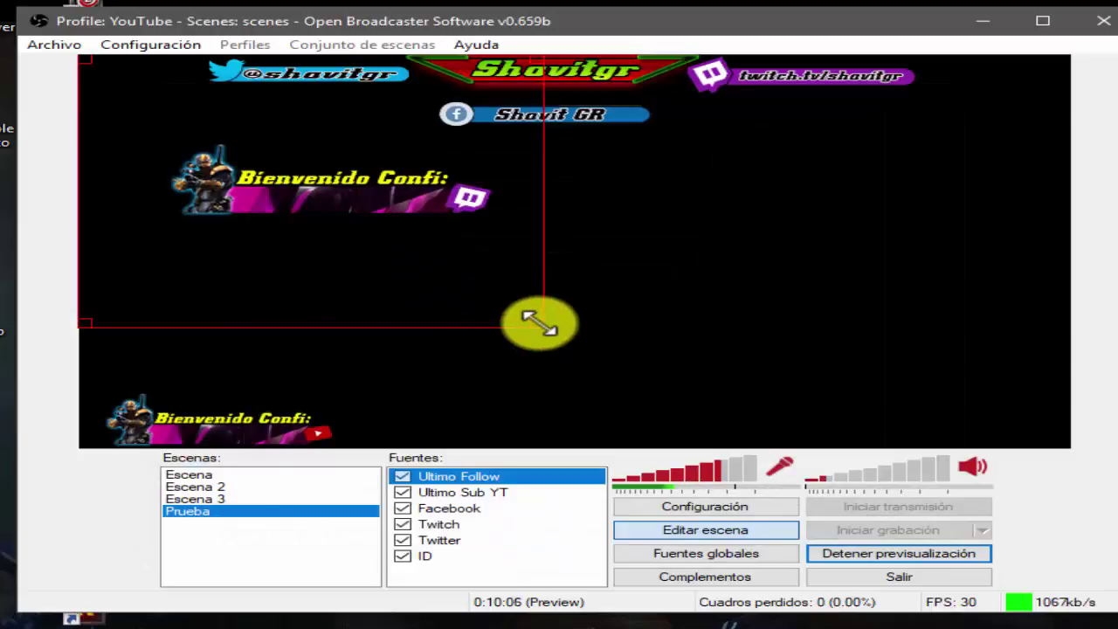
Shrink the Ultimo Follow banner and place it along the canvas's lower edge, just right of the Ultimo Sub YT banner
drag(529, 319, 511, 466)
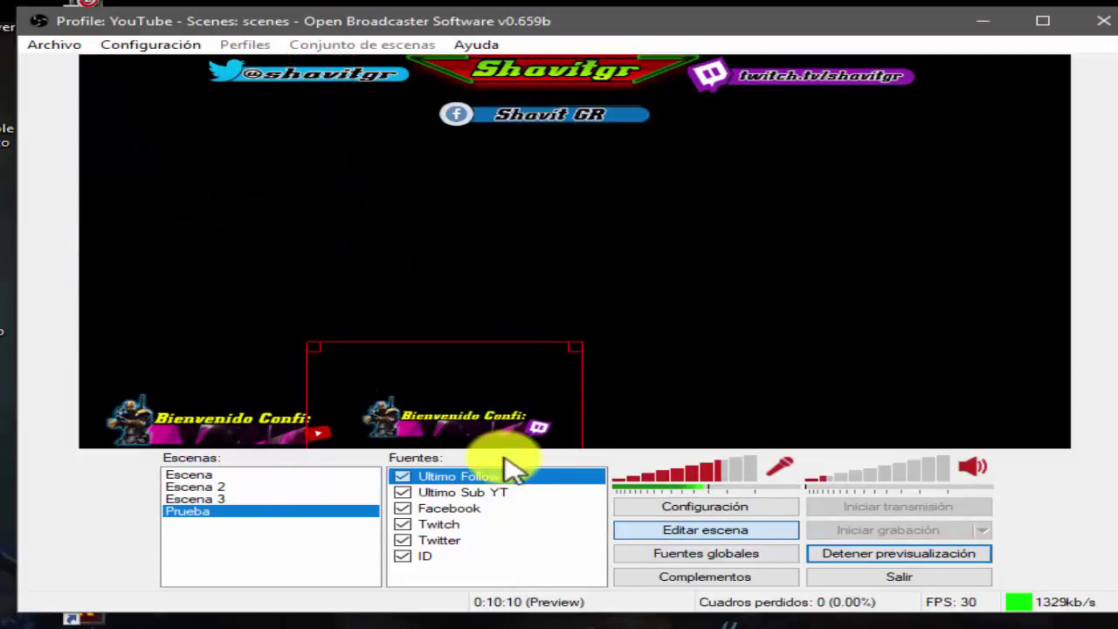
drag(576, 345, 606, 326)
drag(457, 429, 486, 441)
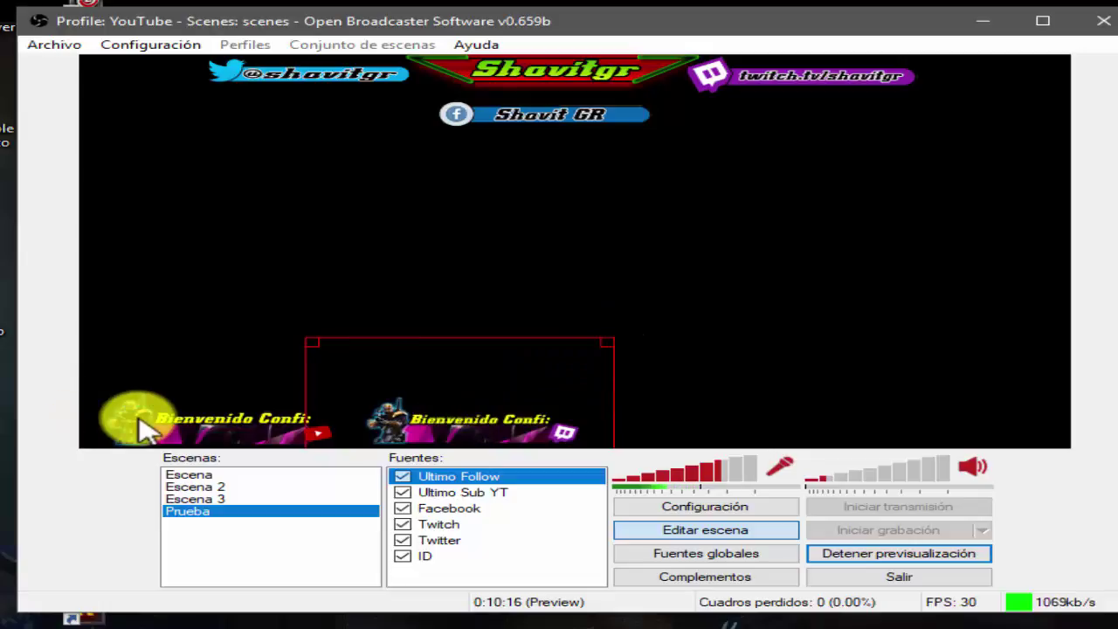
Resize the Ultimo Sub YT banner and shift it slightly right and up in the canvas's lower-left corner
click(113, 411)
drag(373, 348, 259, 432)
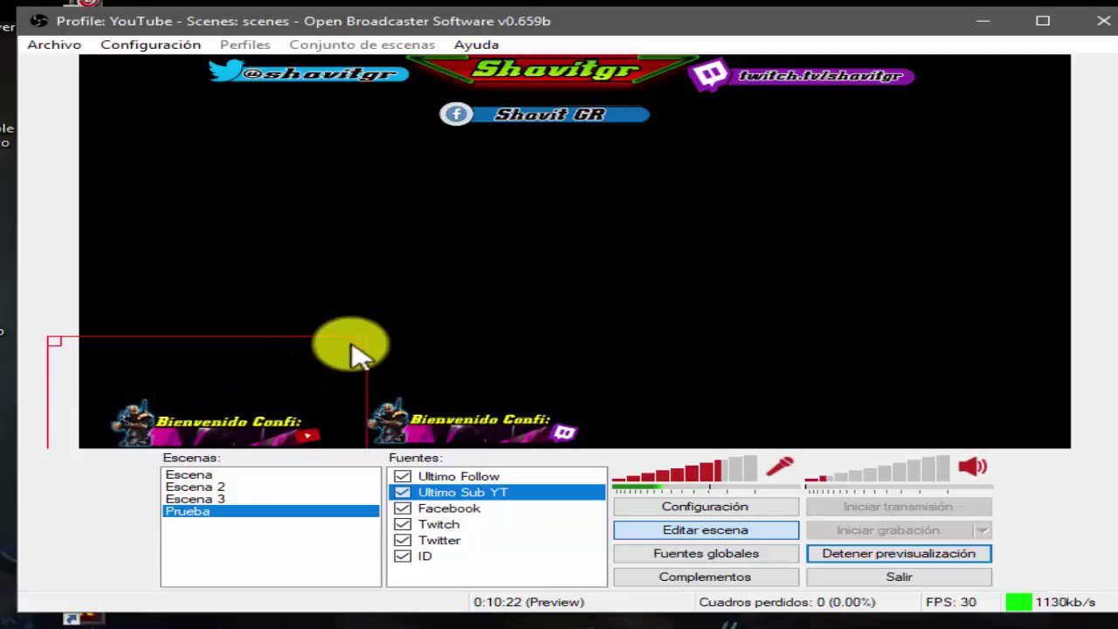
drag(346, 344, 380, 330)
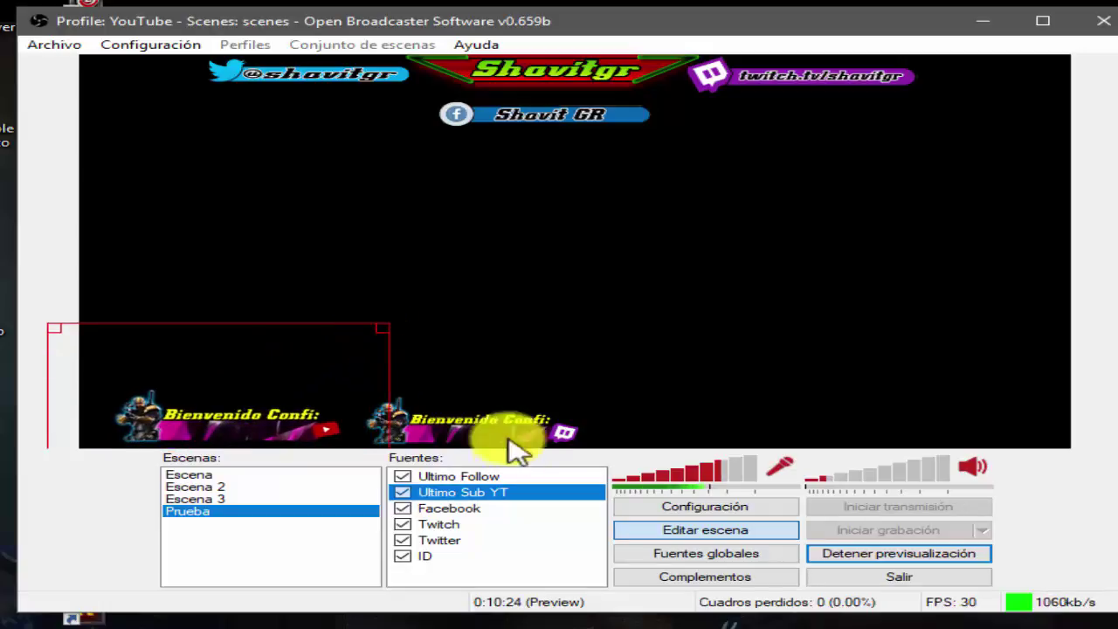
Enlarge the Ultimo Follow banner and move it slightly right and down along the canvas's lower edge
click(459, 476)
drag(536, 337, 654, 320)
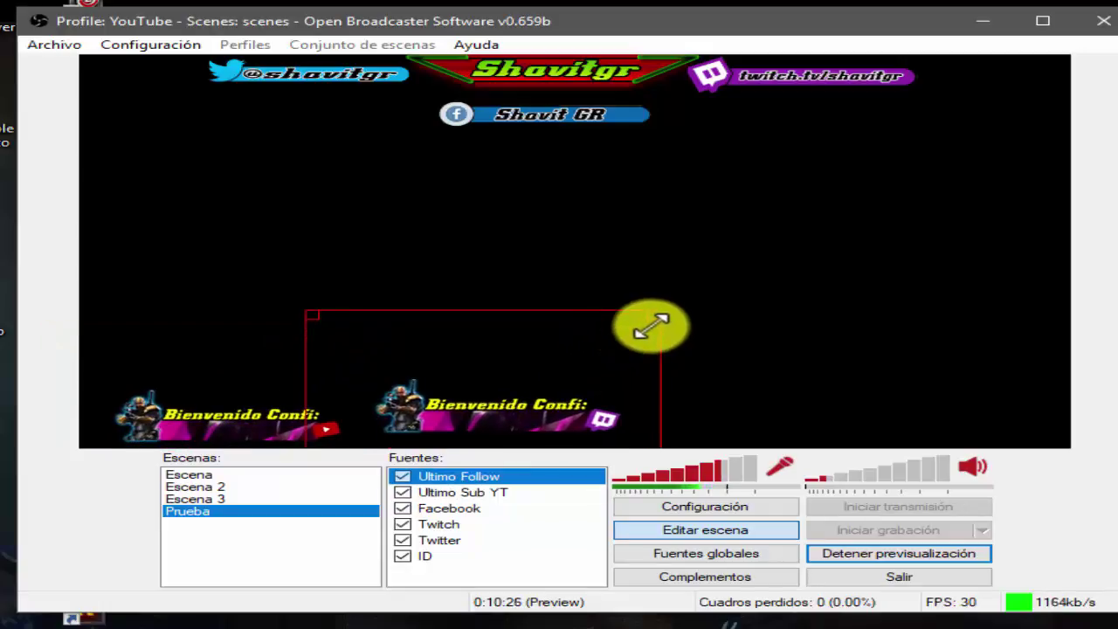
drag(532, 407, 572, 428)
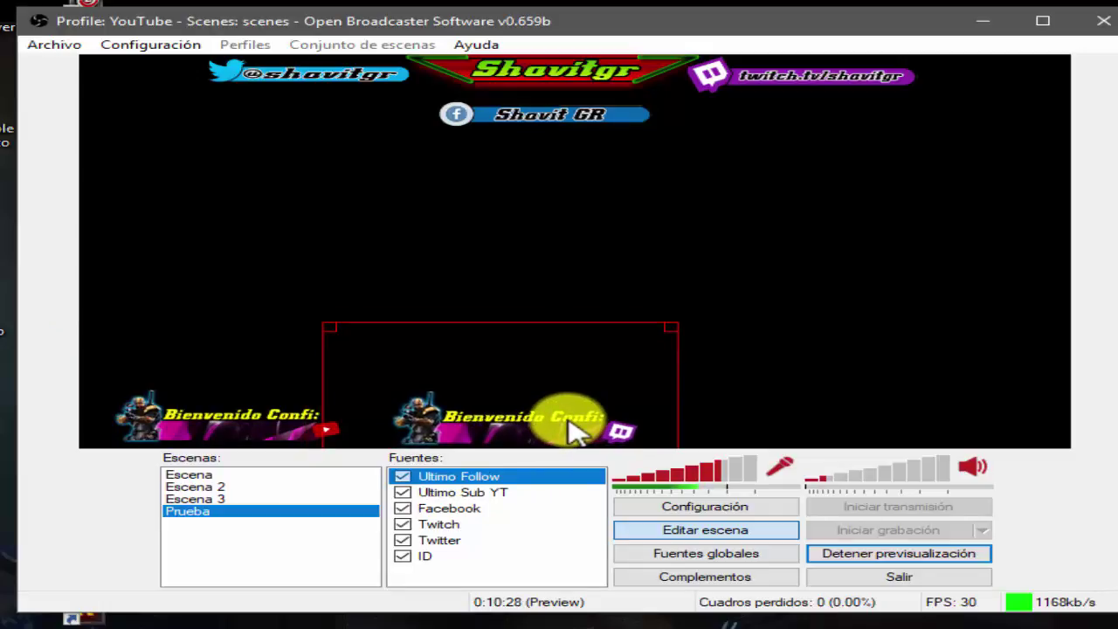
click(794, 353)
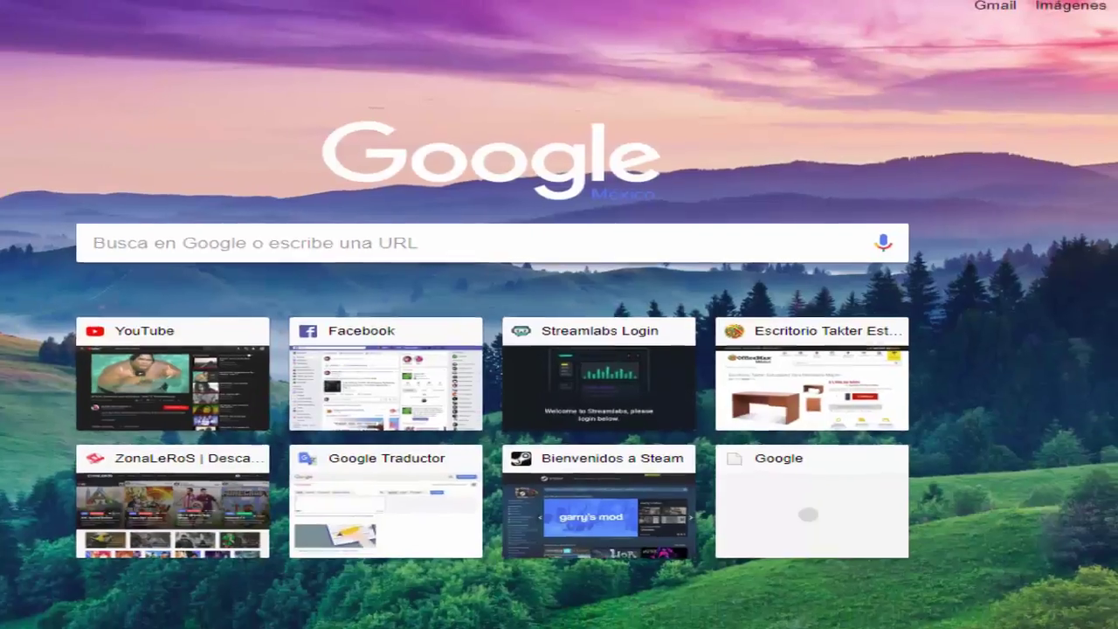
Switch to Chrome and open the bookmarked Streamlabs dashboard in the new tab
text(st)
key(BackSpace)
key(BackSpace)
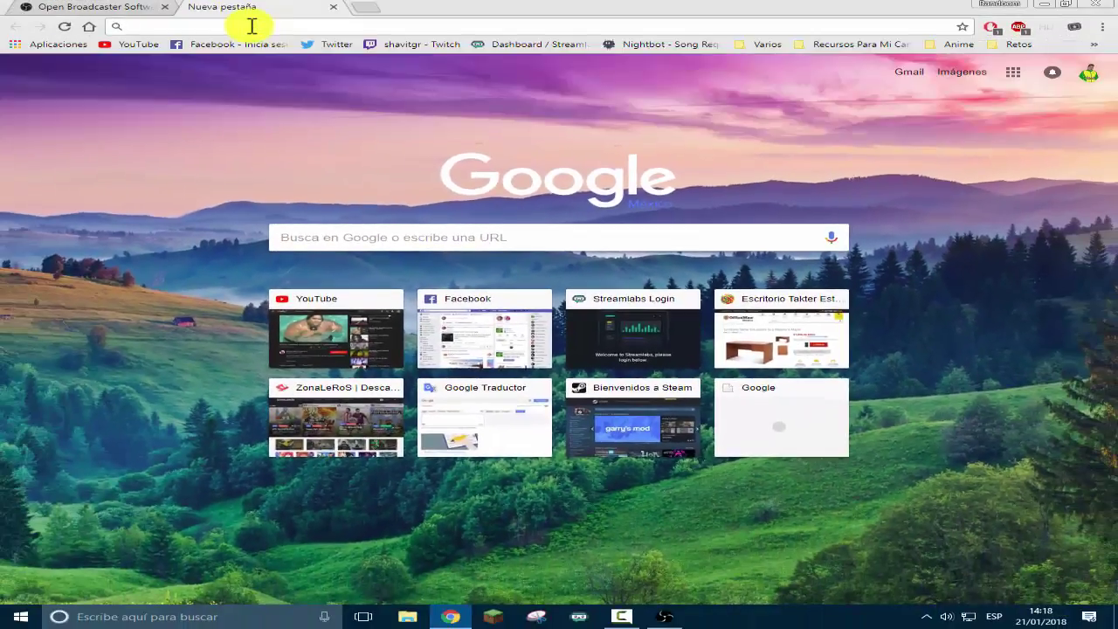
click(542, 46)
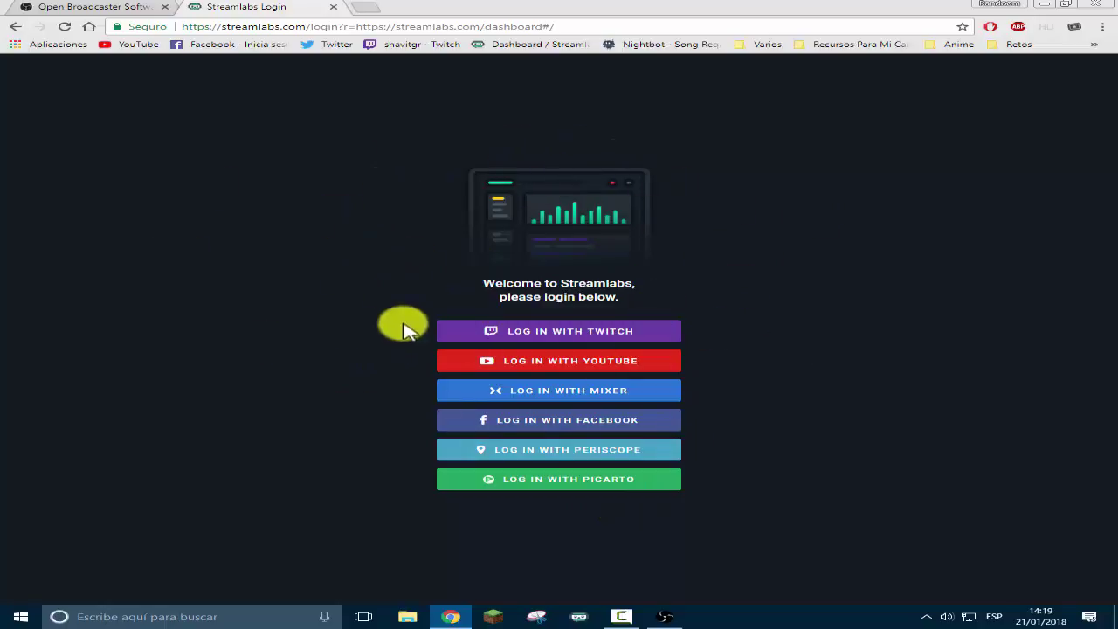
Log in to Streamlabs with YouTube, choosing the channel's Google account and allowing the requested access
click(542, 363)
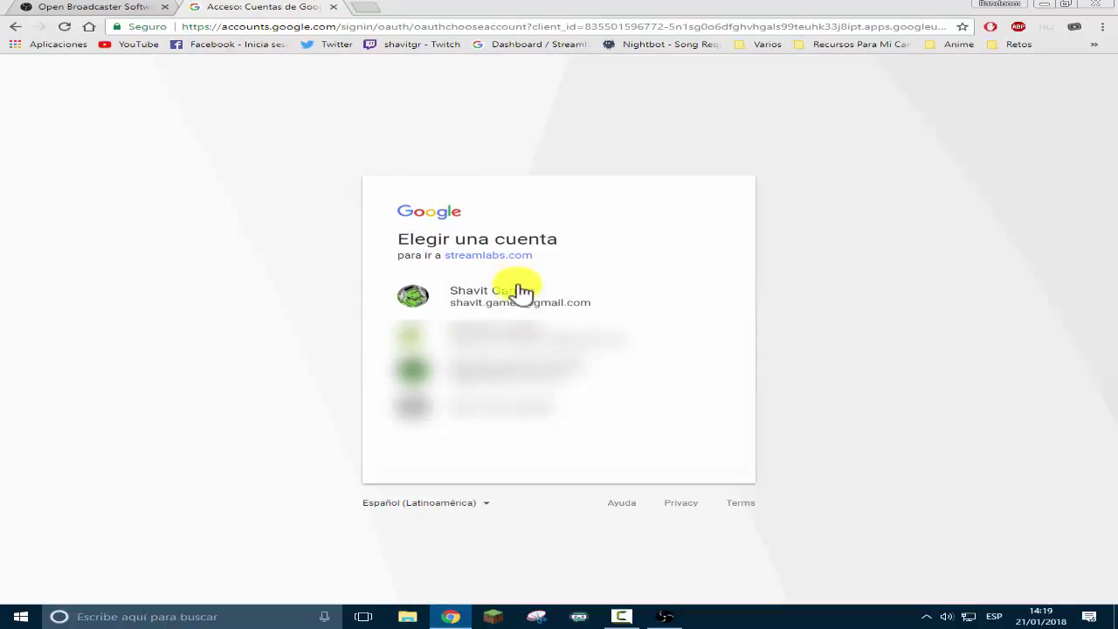
click(492, 295)
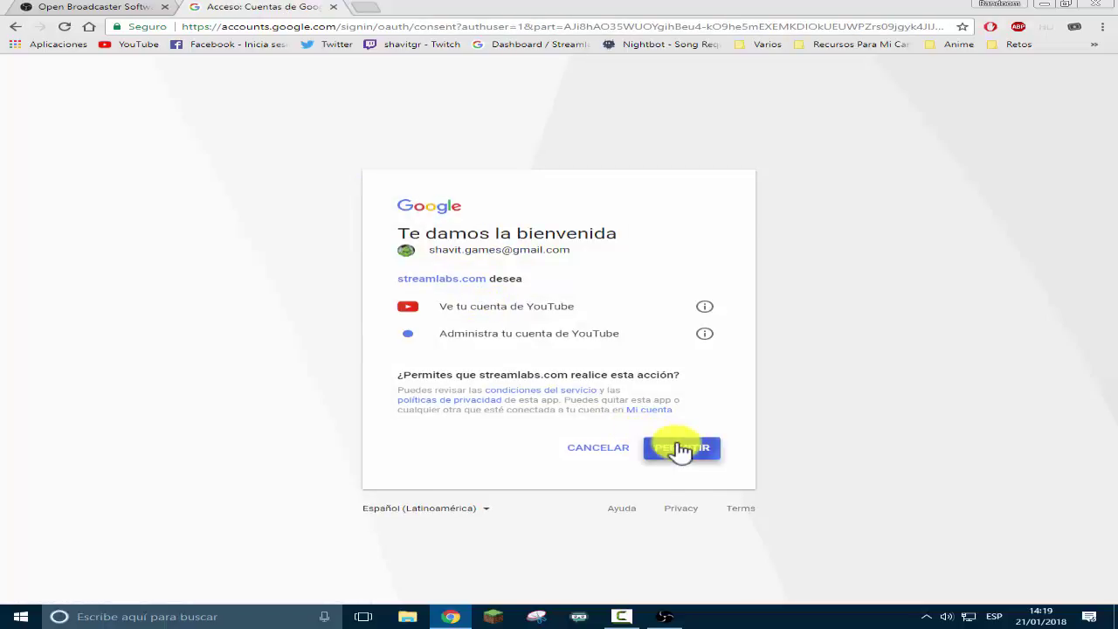
click(680, 449)
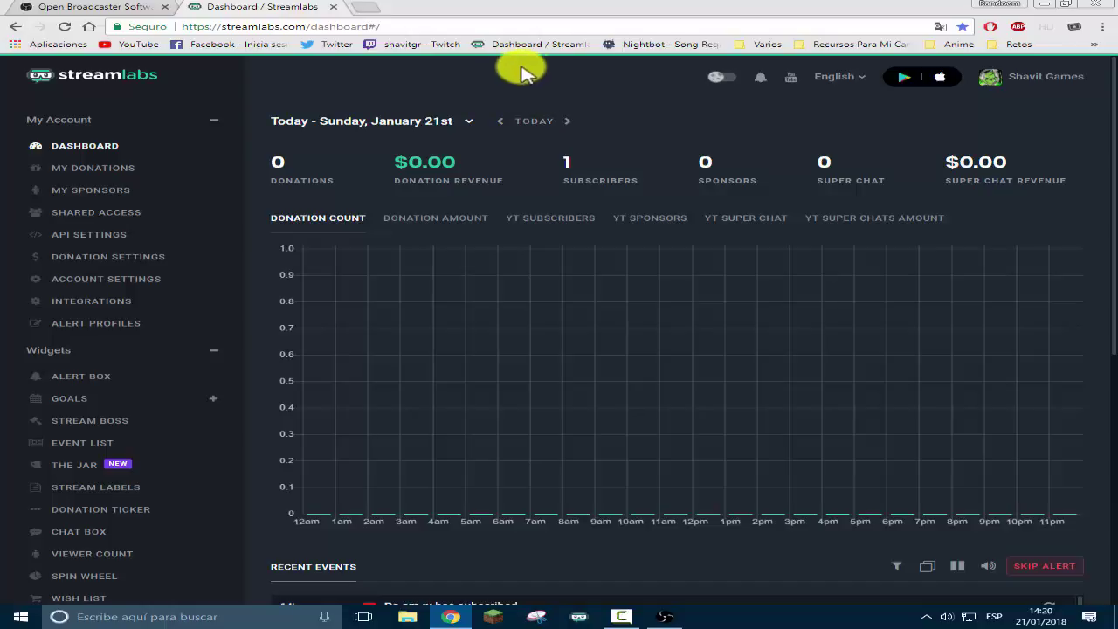
Try the dashboard's light theme, return to the dark one, and set the site language to Español
click(718, 80)
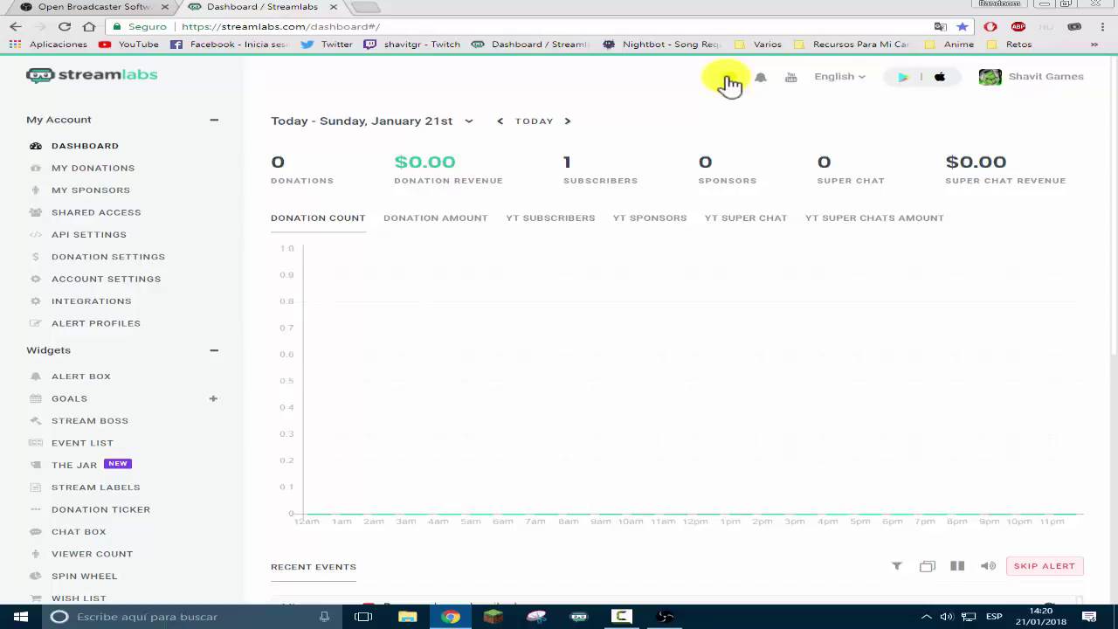
click(730, 80)
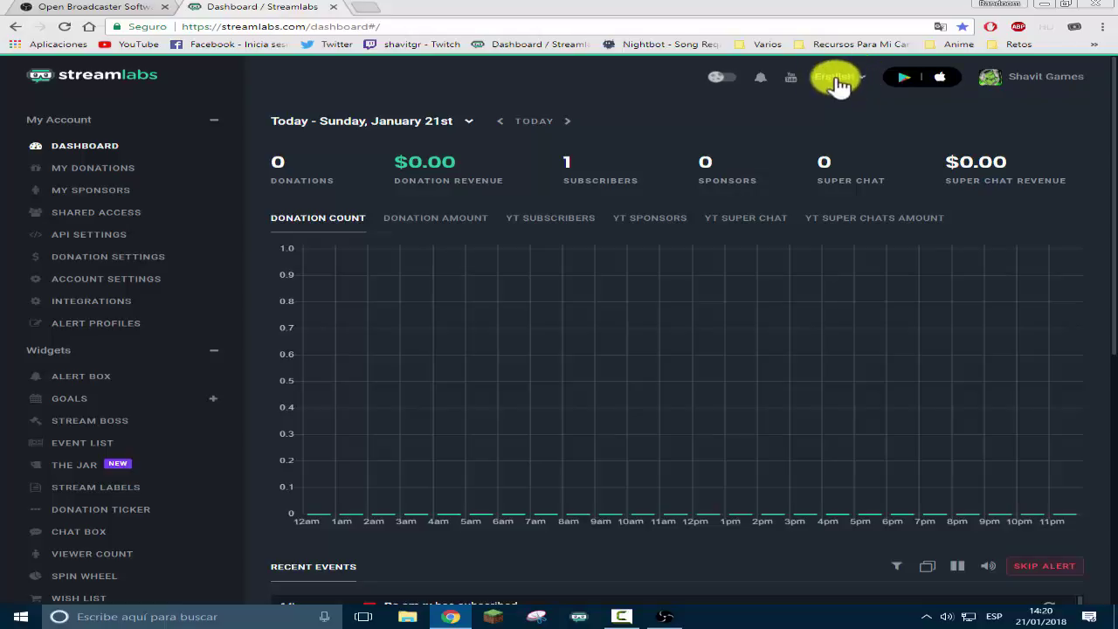
click(864, 81)
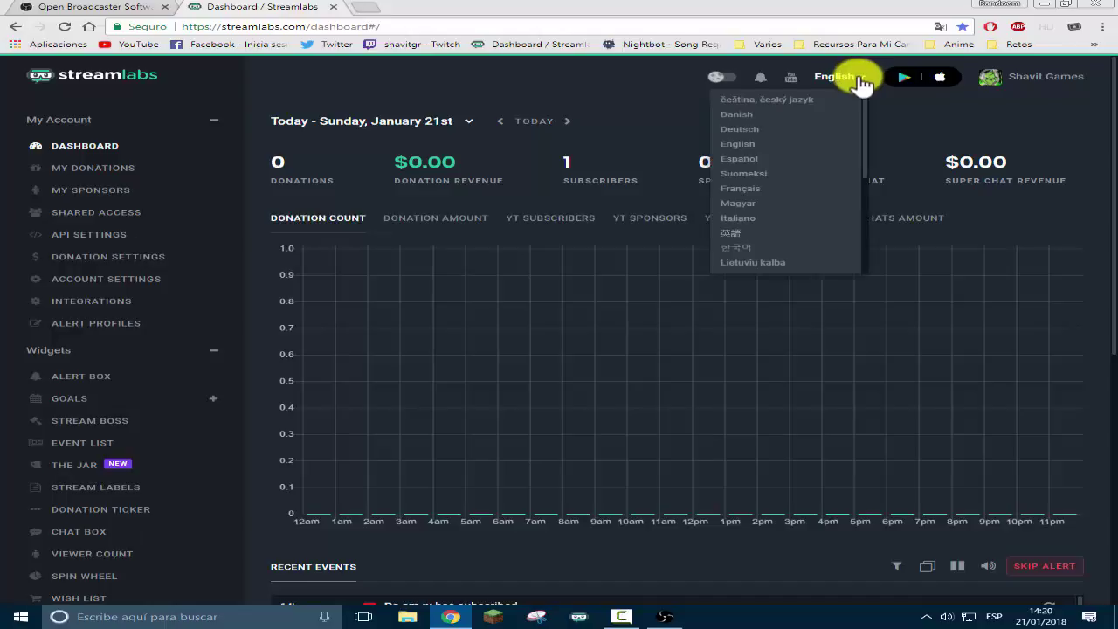
click(746, 160)
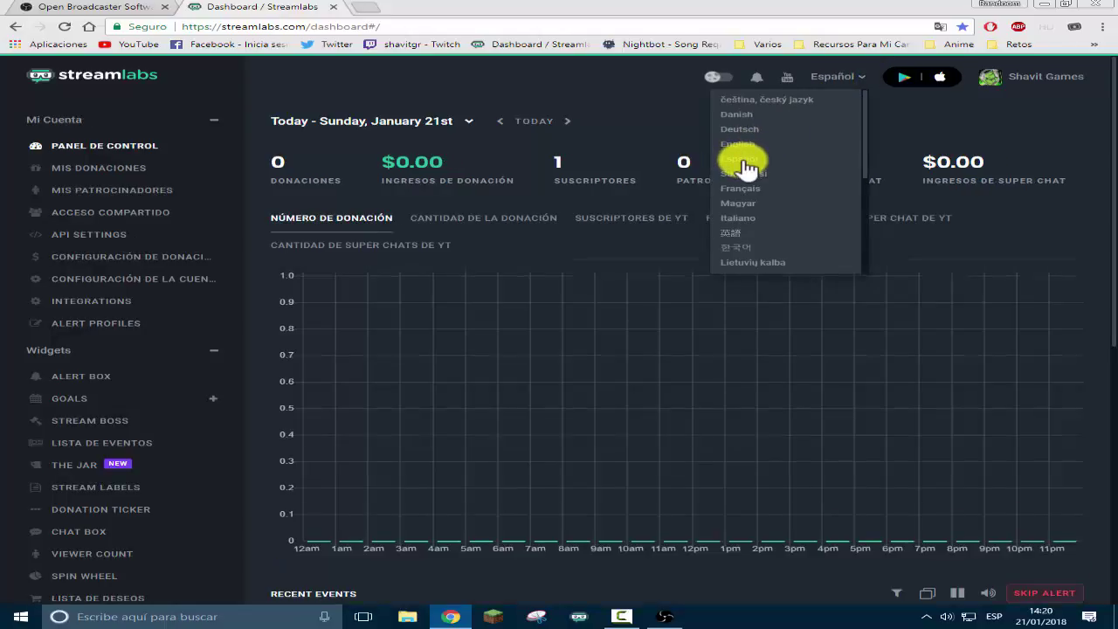
click(855, 87)
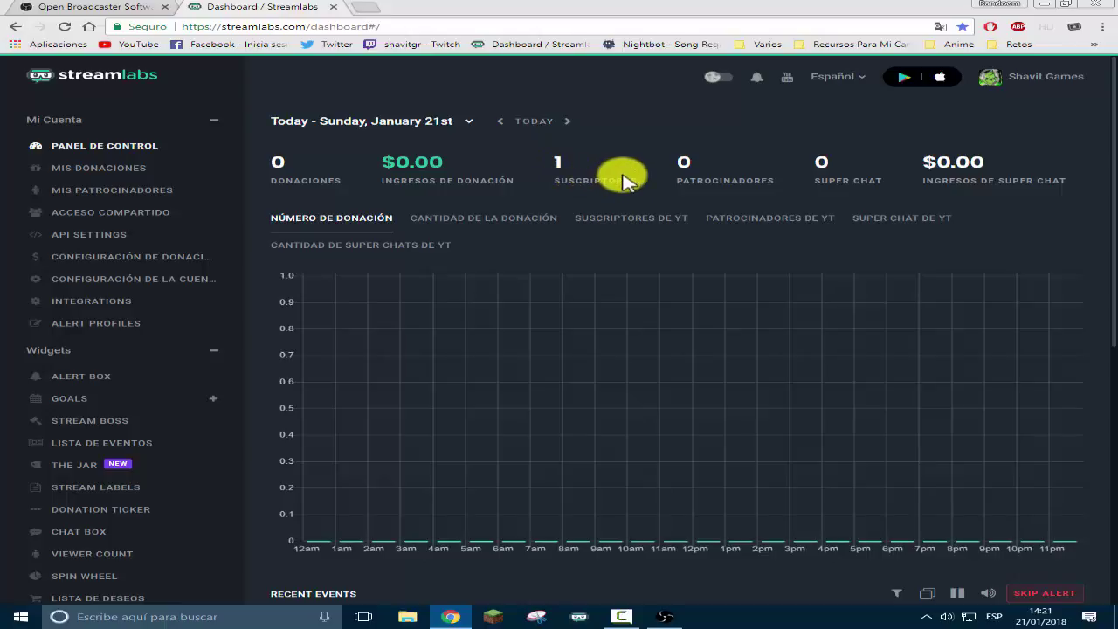
View the Twitch version of the dashboard and switch back to the YouTube one
click(788, 81)
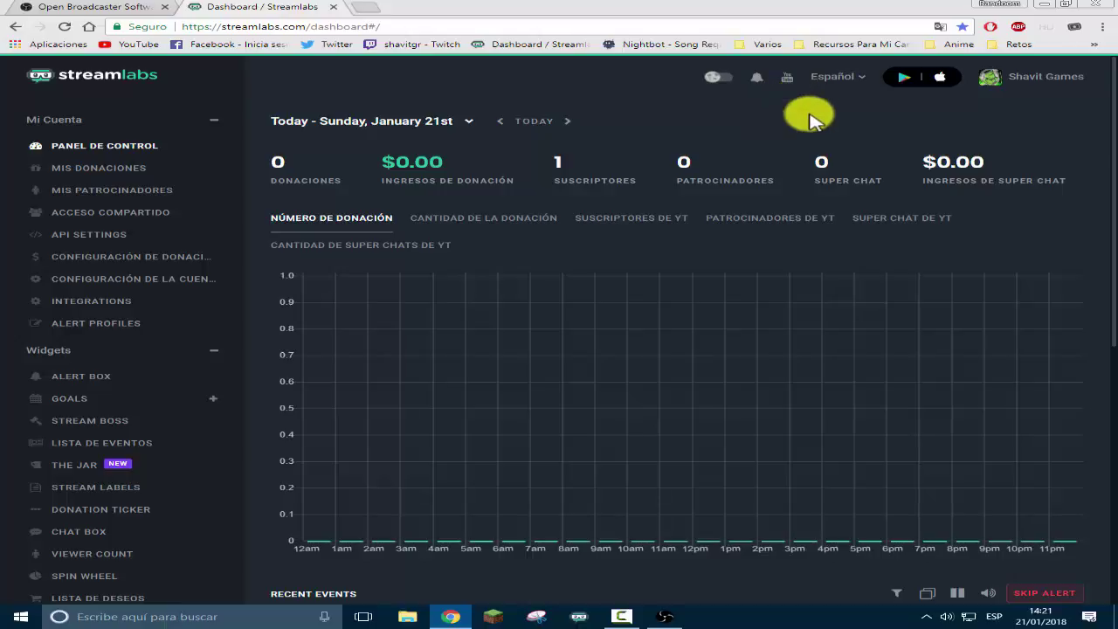
mouse_move(789, 85)
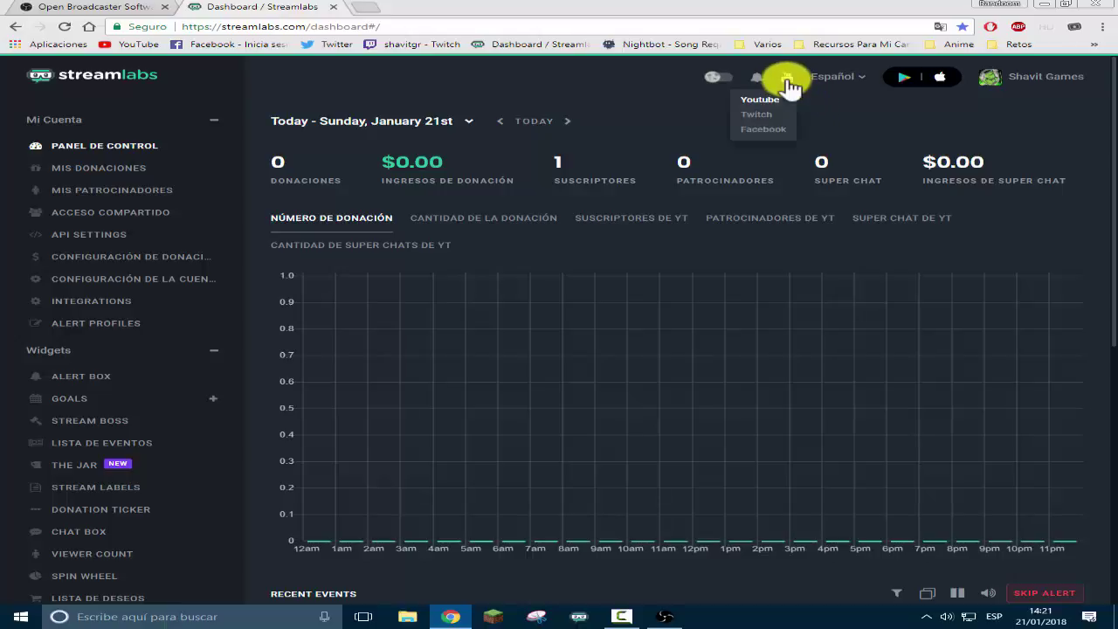
click(763, 120)
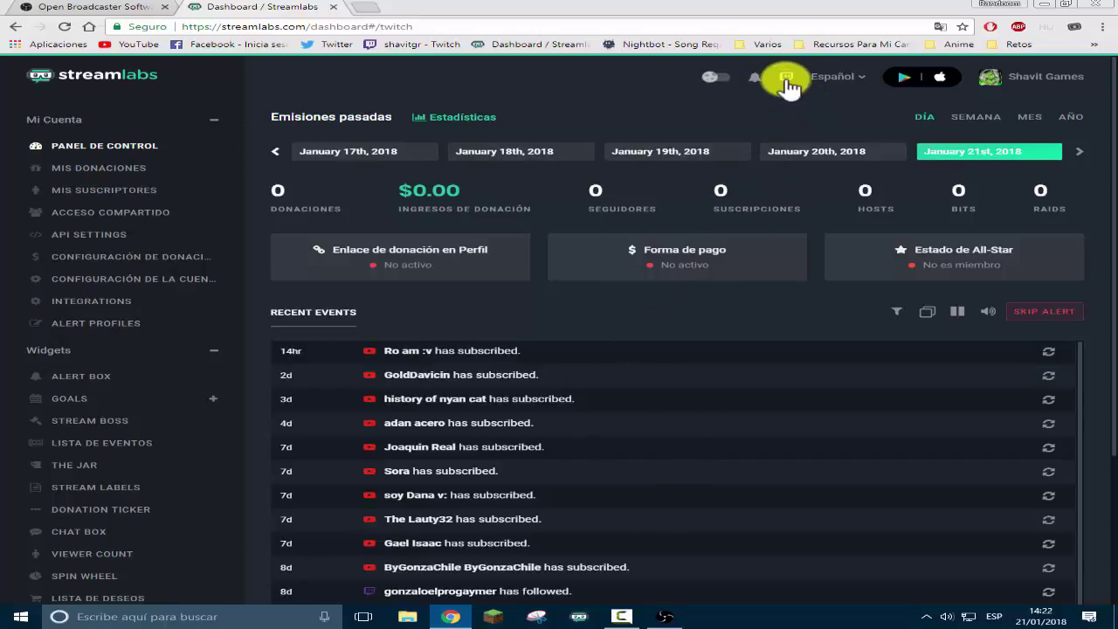
click(769, 109)
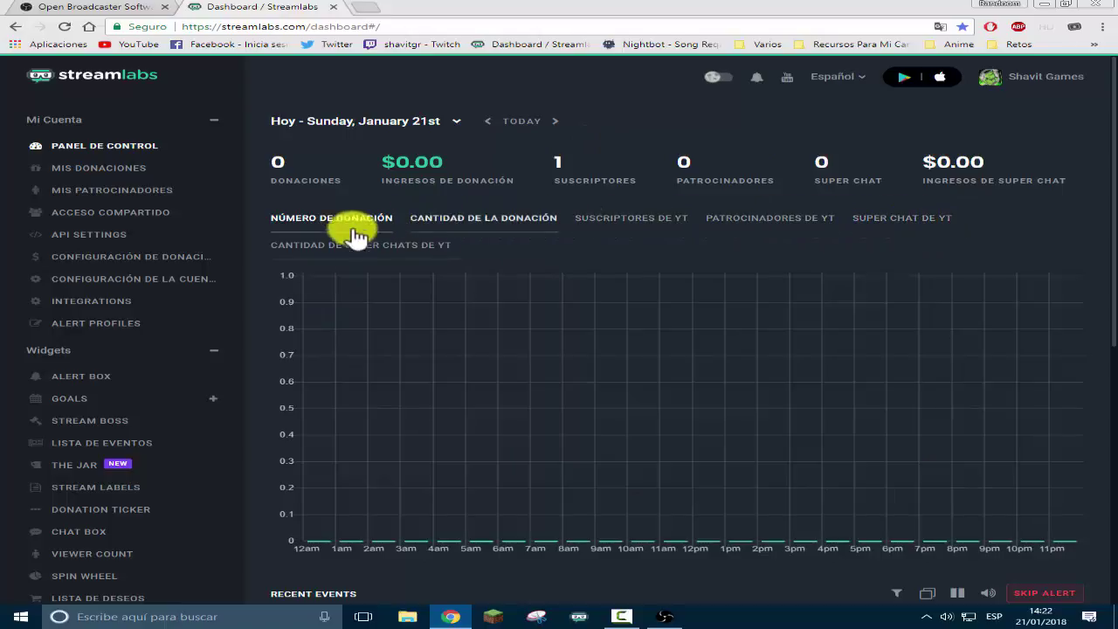
Examine the dashboard's Recent Events list of YouTube and Twitch activity, along with the donation chart
scroll(616, 325, down, 6)
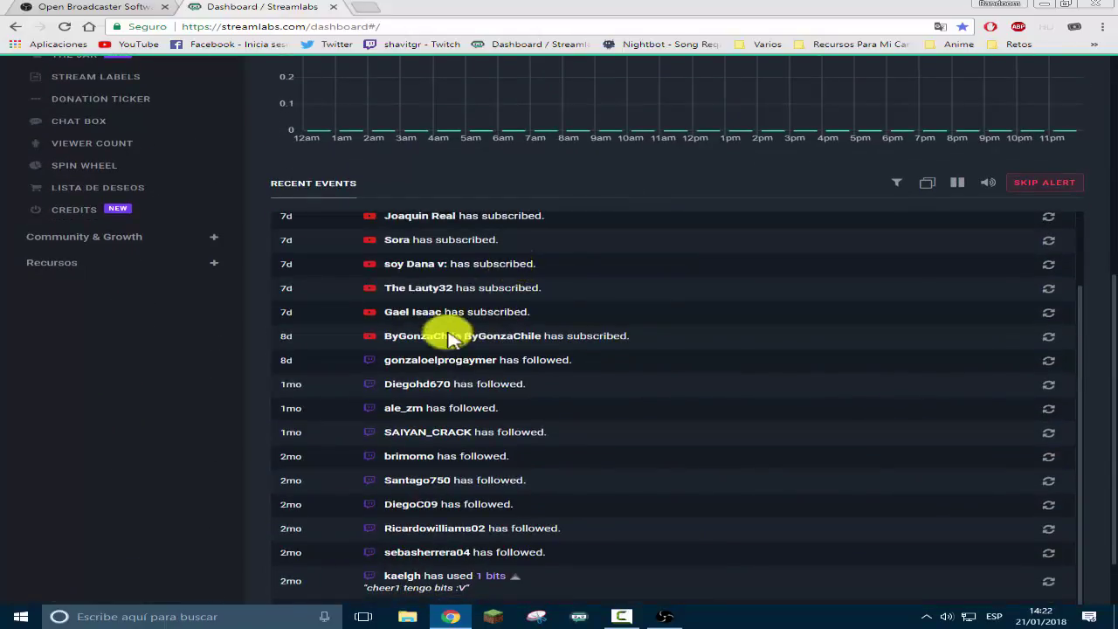
scroll(447, 358, down, 2)
scroll(443, 387, up, 3)
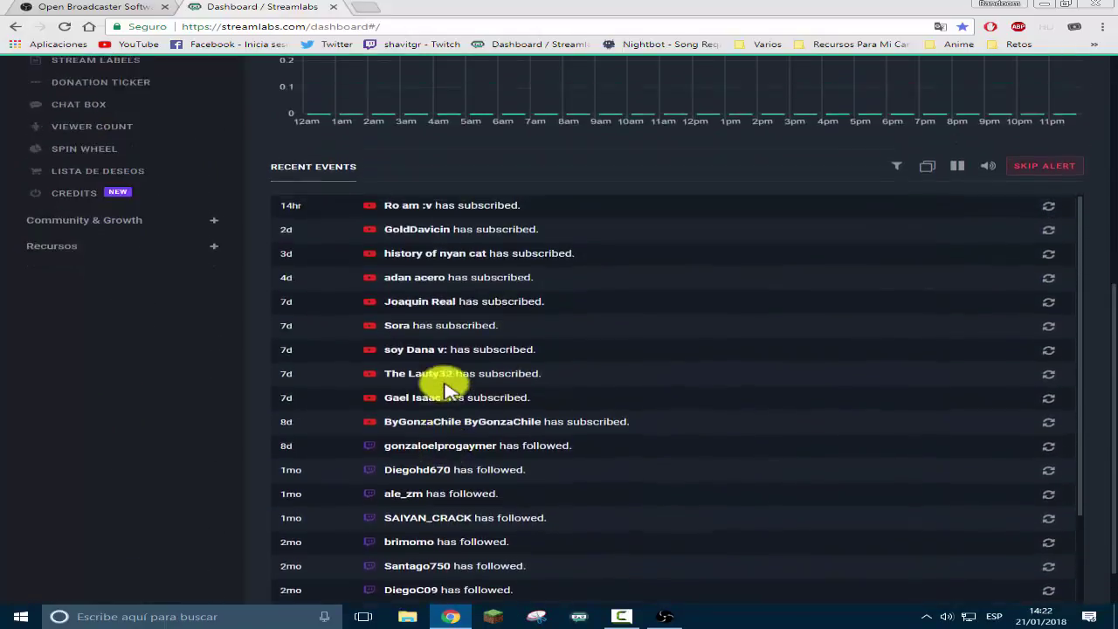
scroll(446, 388, down, 3)
scroll(447, 391, down, 2)
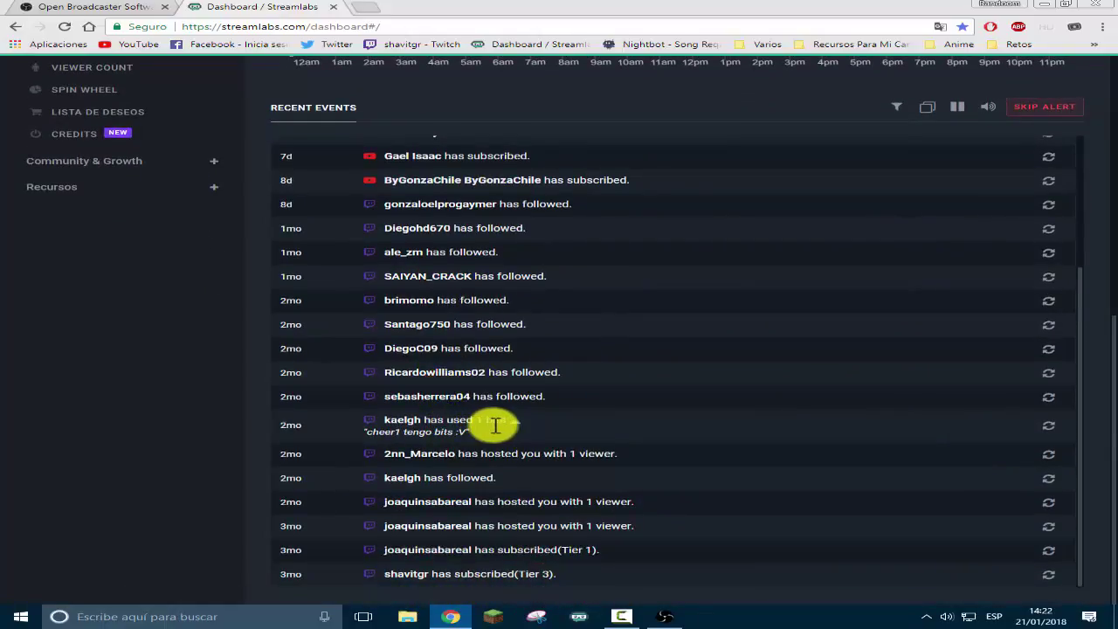
scroll(512, 444, up, 5)
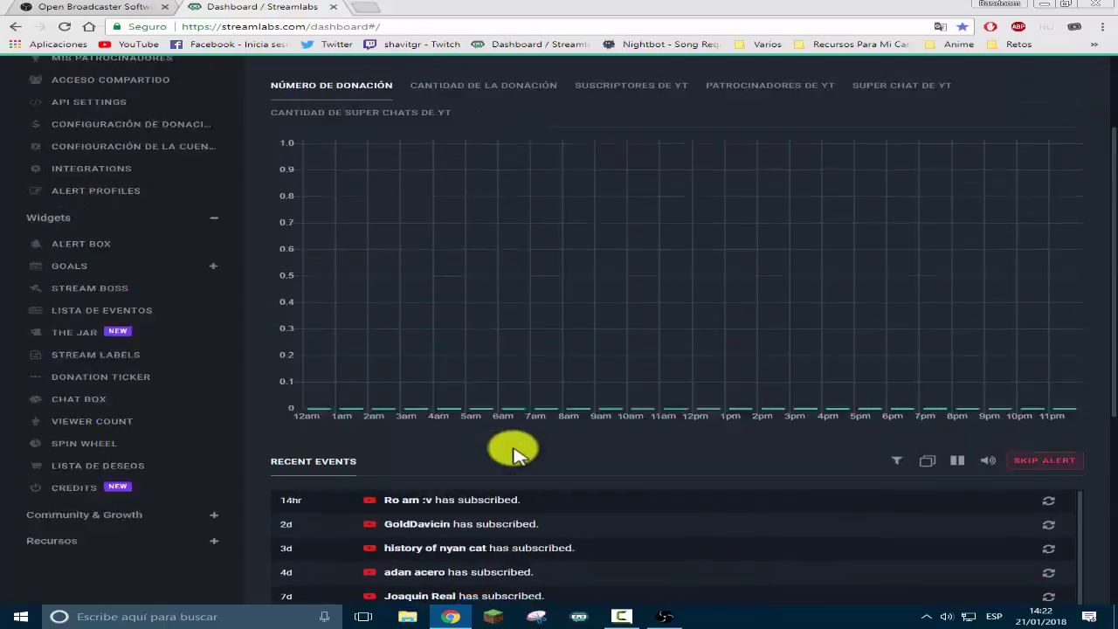
scroll(511, 452, up, 1)
scroll(532, 332, down, 1)
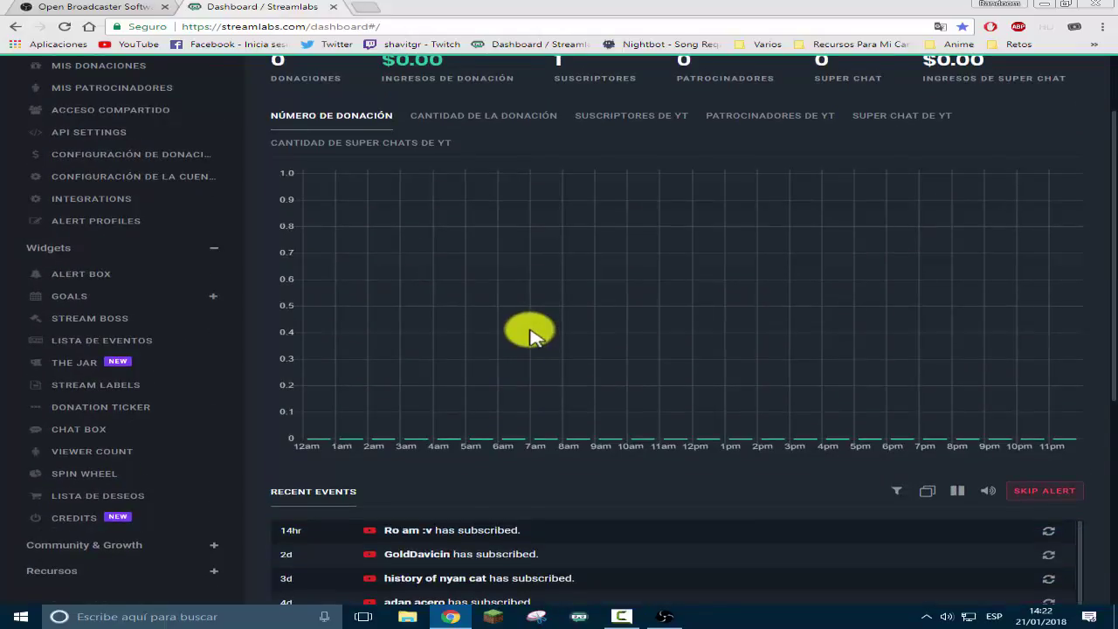
scroll(531, 334, down, 1)
scroll(530, 328, down, 1)
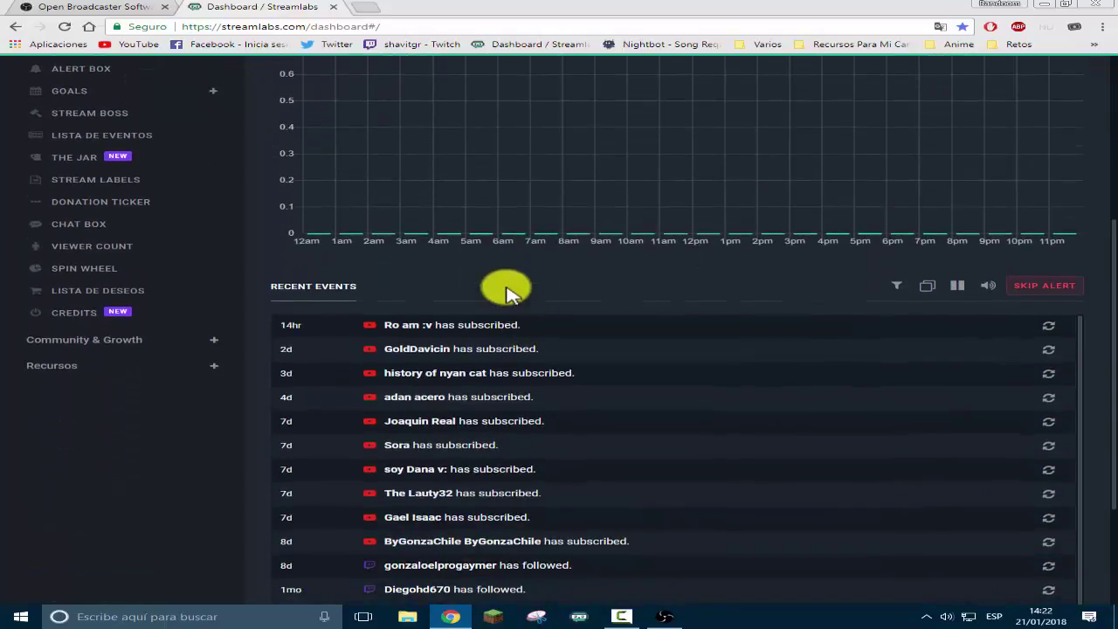
scroll(506, 291, down, 1)
scroll(441, 384, down, 3)
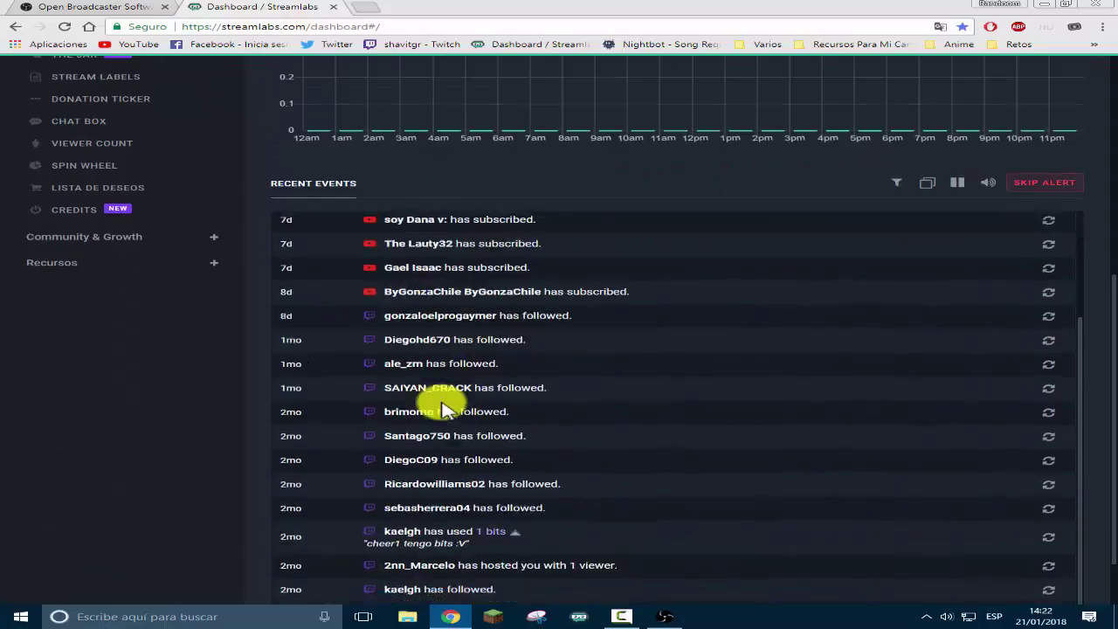
scroll(446, 408, up, 4)
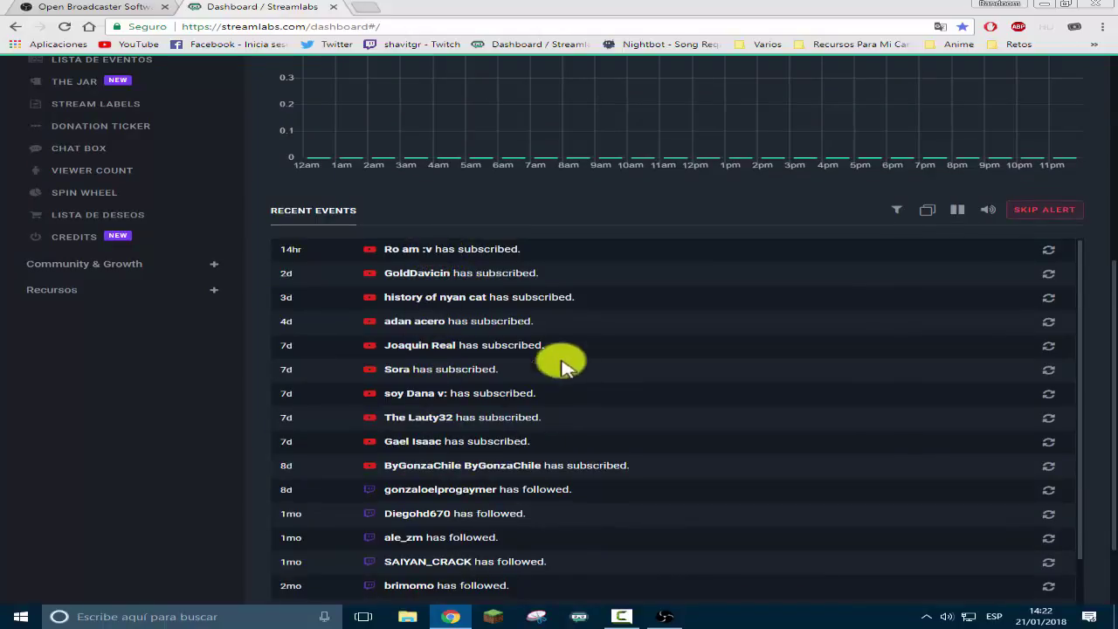
scroll(434, 439, up, 2)
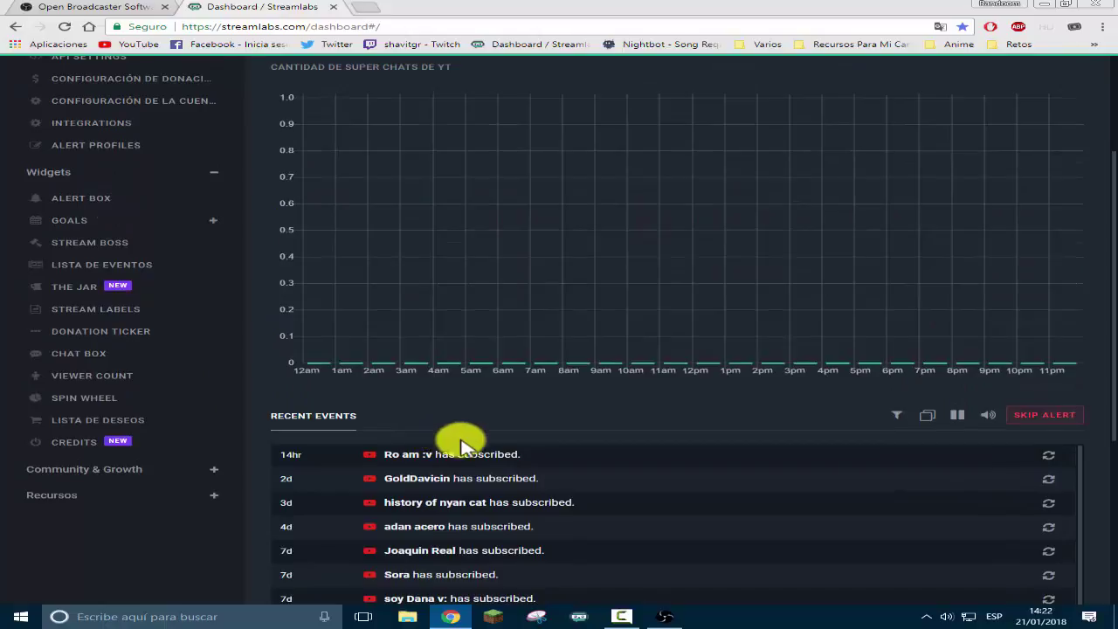
click(621, 614)
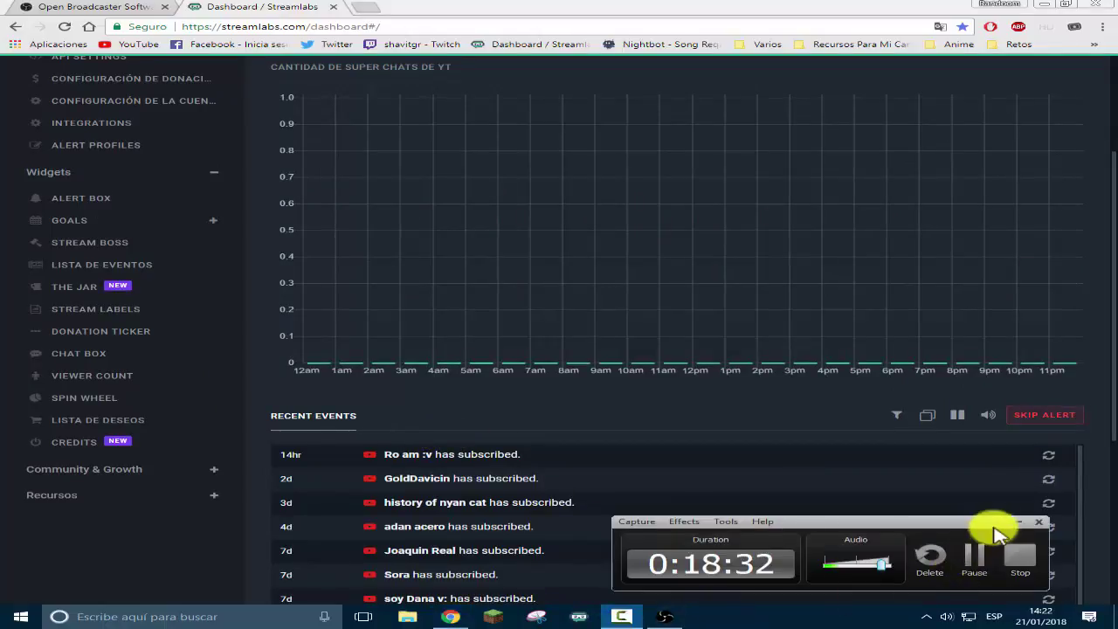
click(1038, 522)
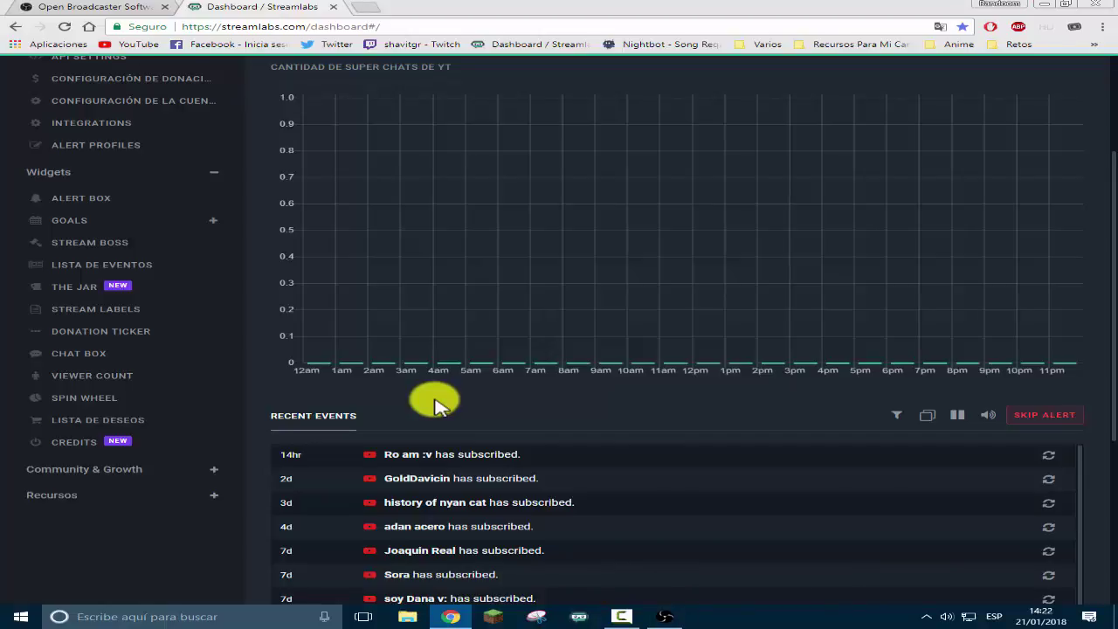
Open the Alert Box widget and review its alert settings for Donaciones, Suscriptores, Patrocinadores and Super Chats
scroll(434, 404, up, 3)
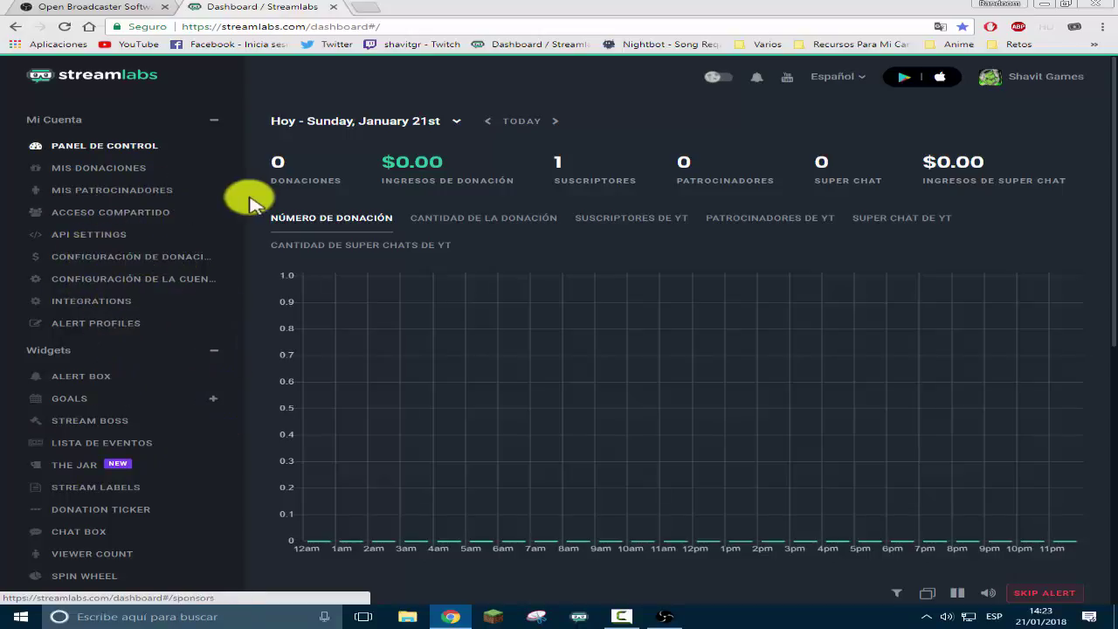
scroll(144, 223, down, 2)
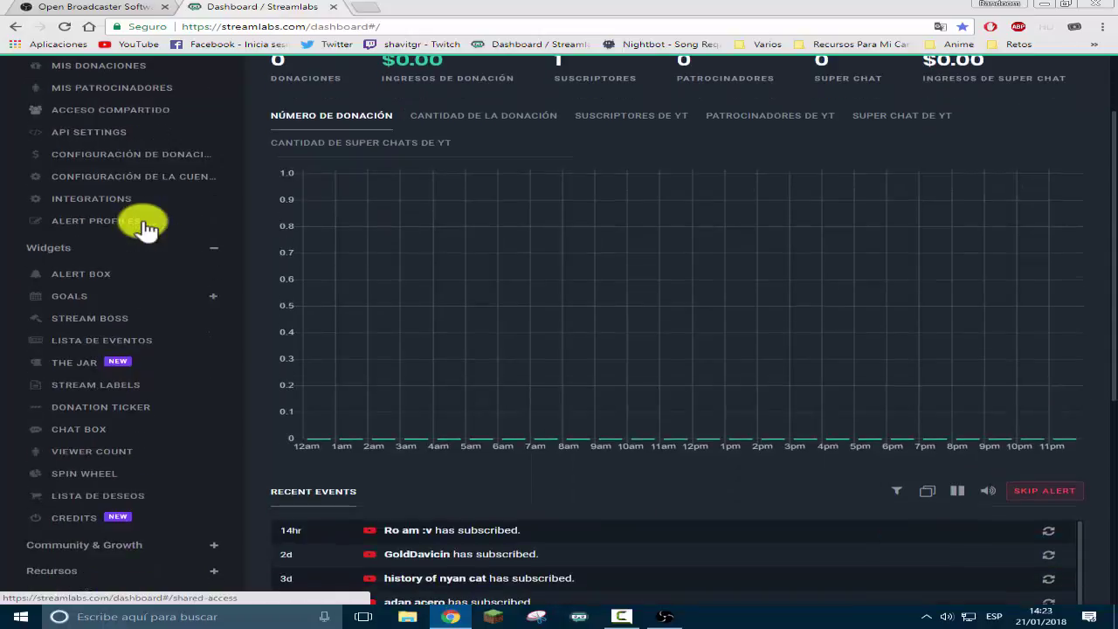
click(87, 275)
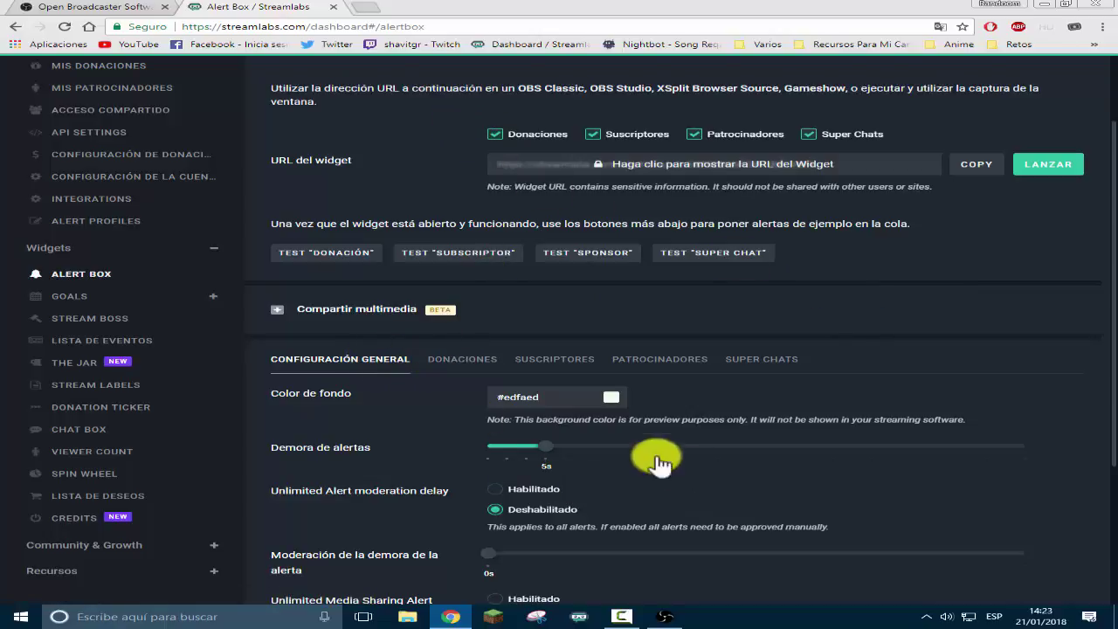
click(467, 361)
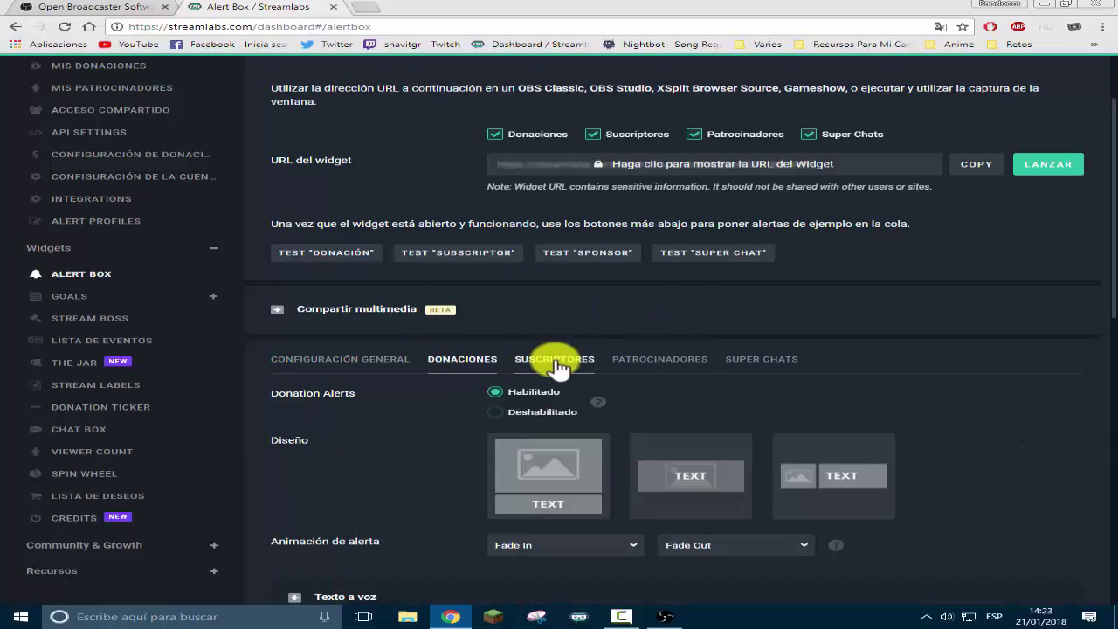
click(557, 363)
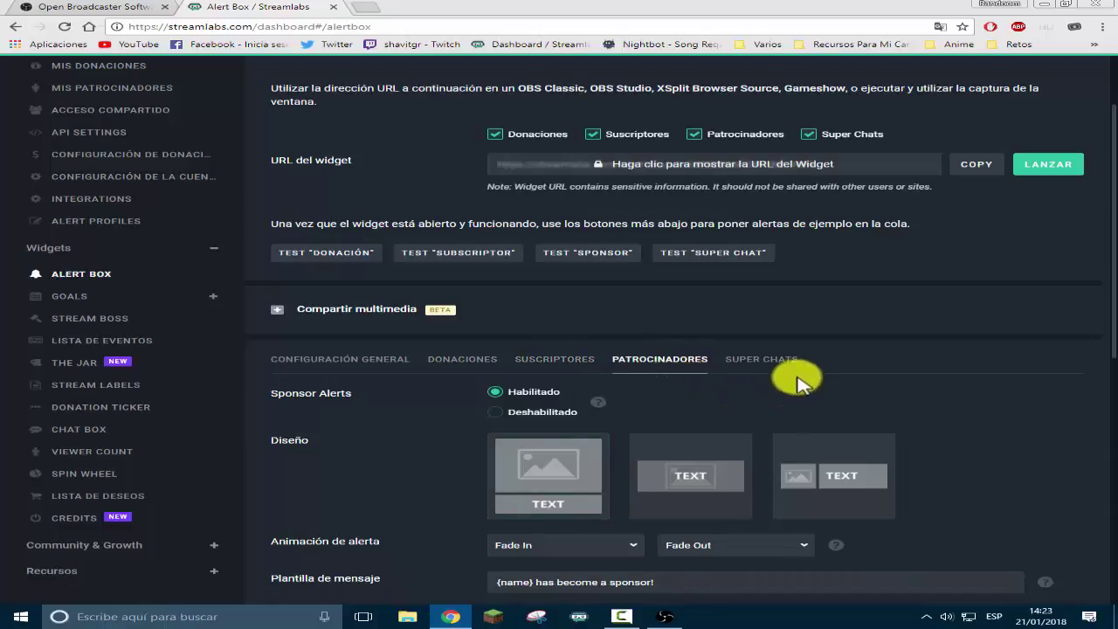
click(762, 359)
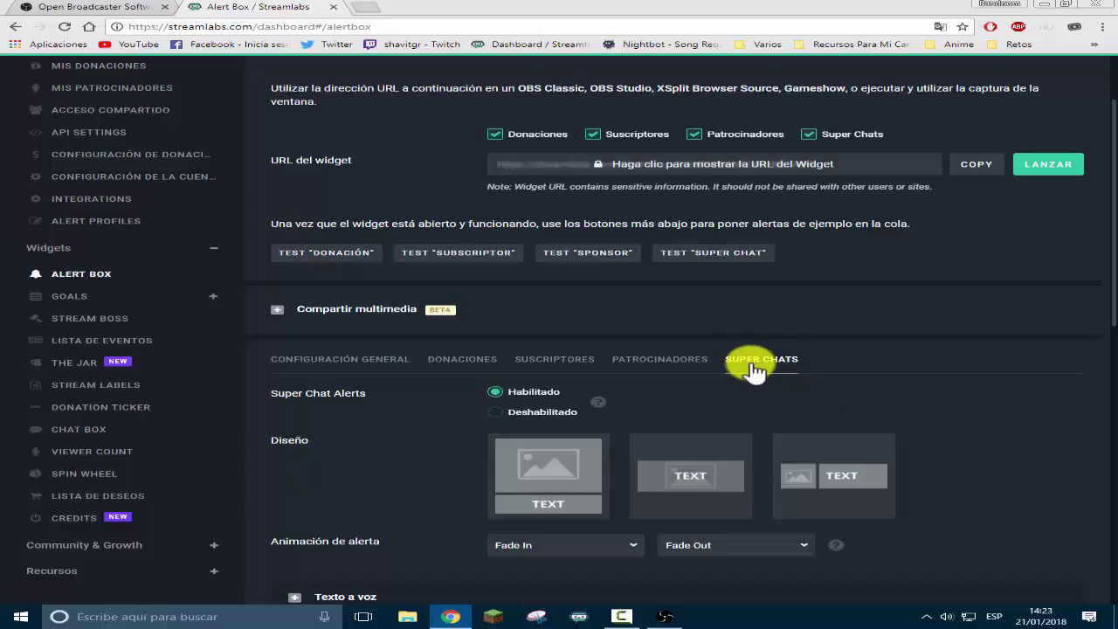
click(662, 359)
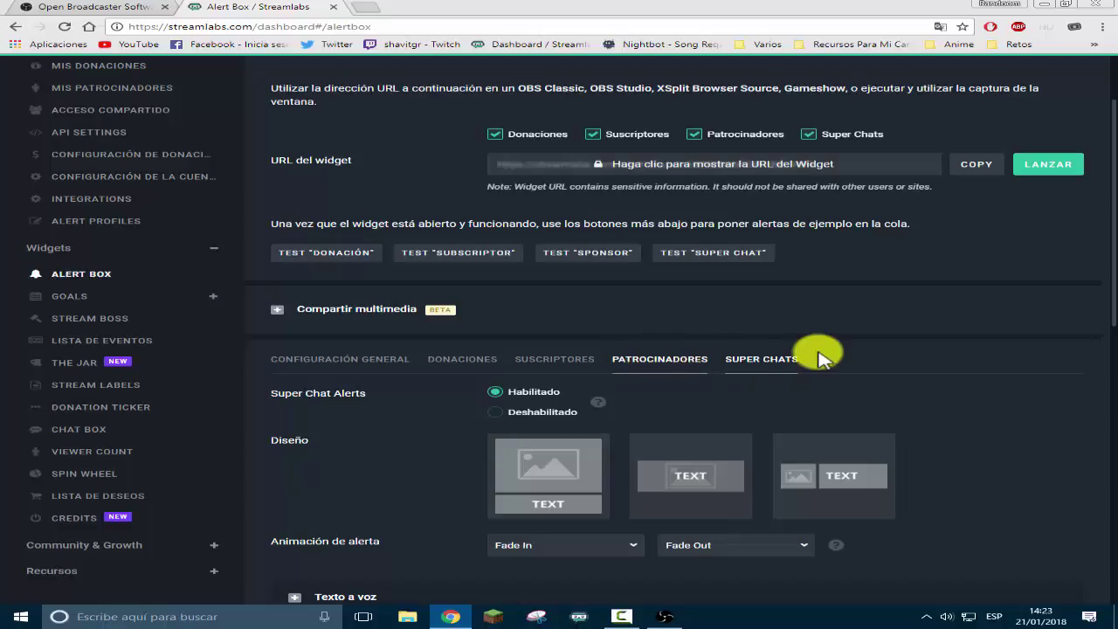
Review the Alert Box's Suscriptores settings, including layout, animation, message template, image, sound, volume and duration
scroll(852, 350, down, 1)
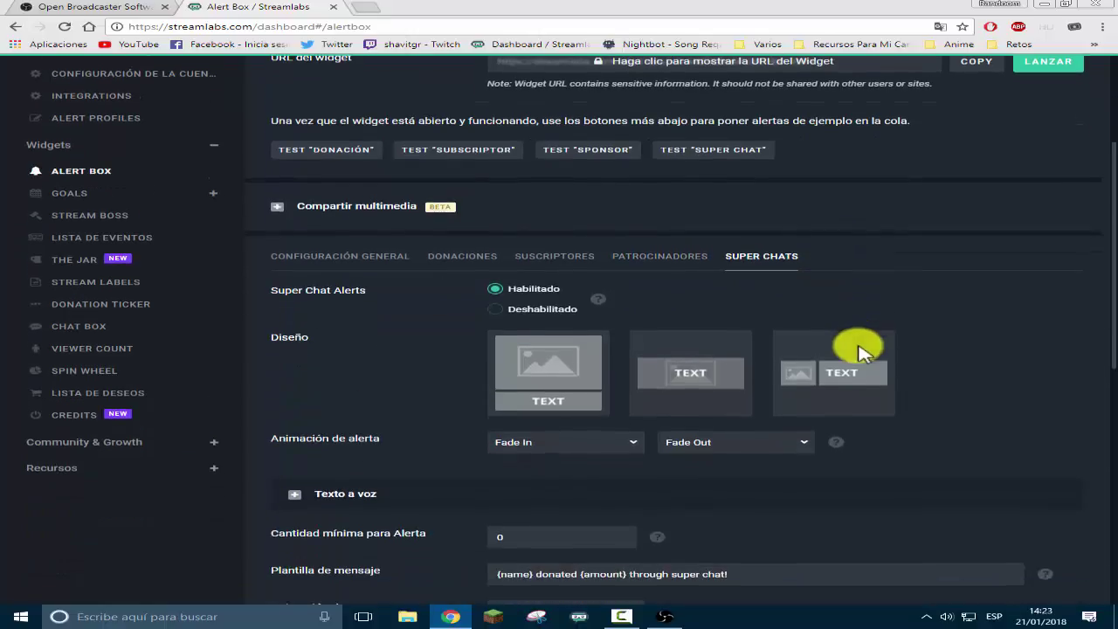
click(537, 262)
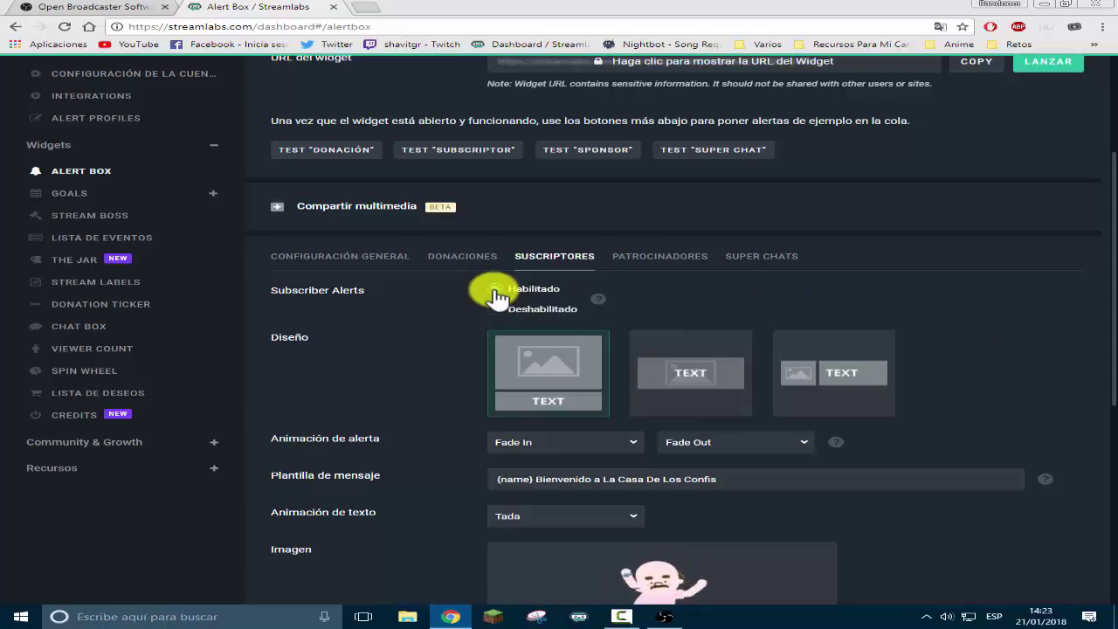
scroll(943, 332, down, 1)
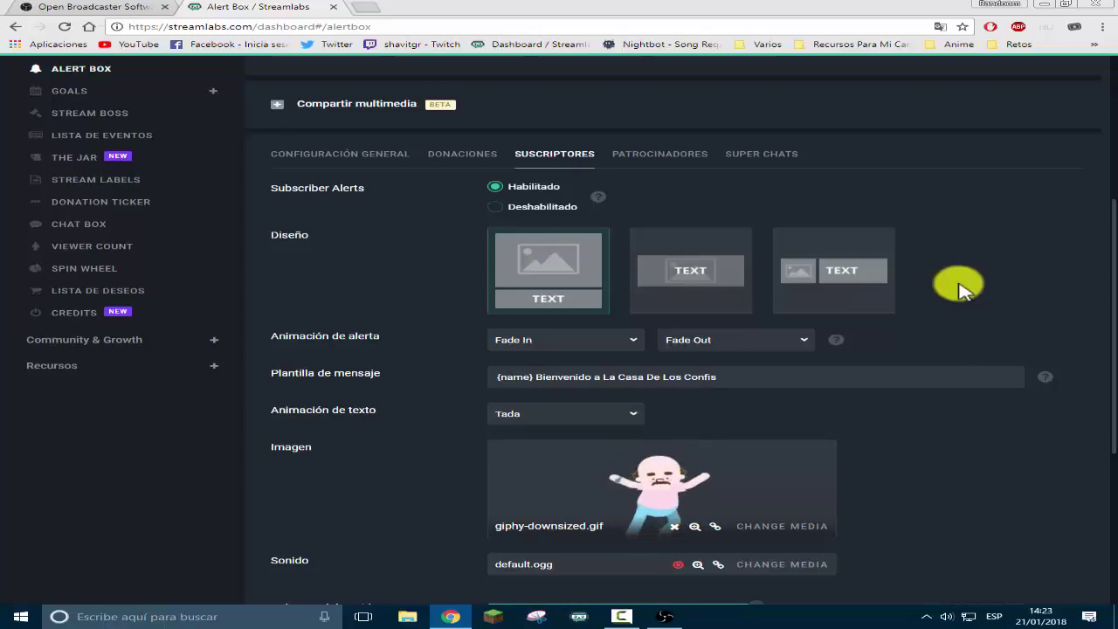
scroll(998, 287, down, 1)
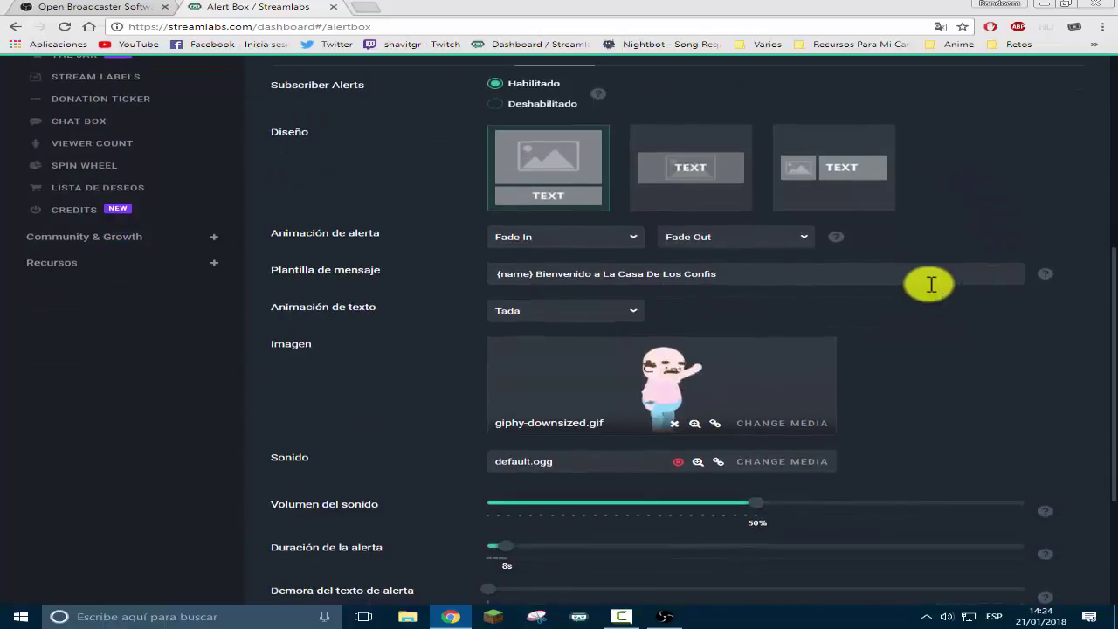
Replay the latest subscriber alert from the dashboard's Recent Events and check the Prueba scene's preview in OBS
click(665, 615)
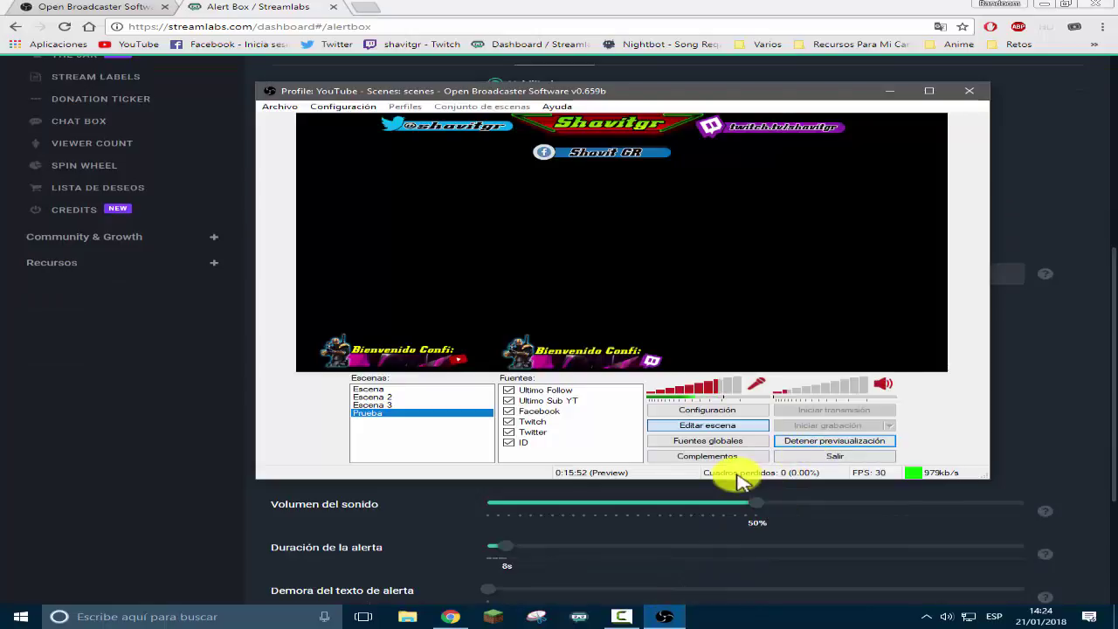
scroll(1096, 300, up, 4)
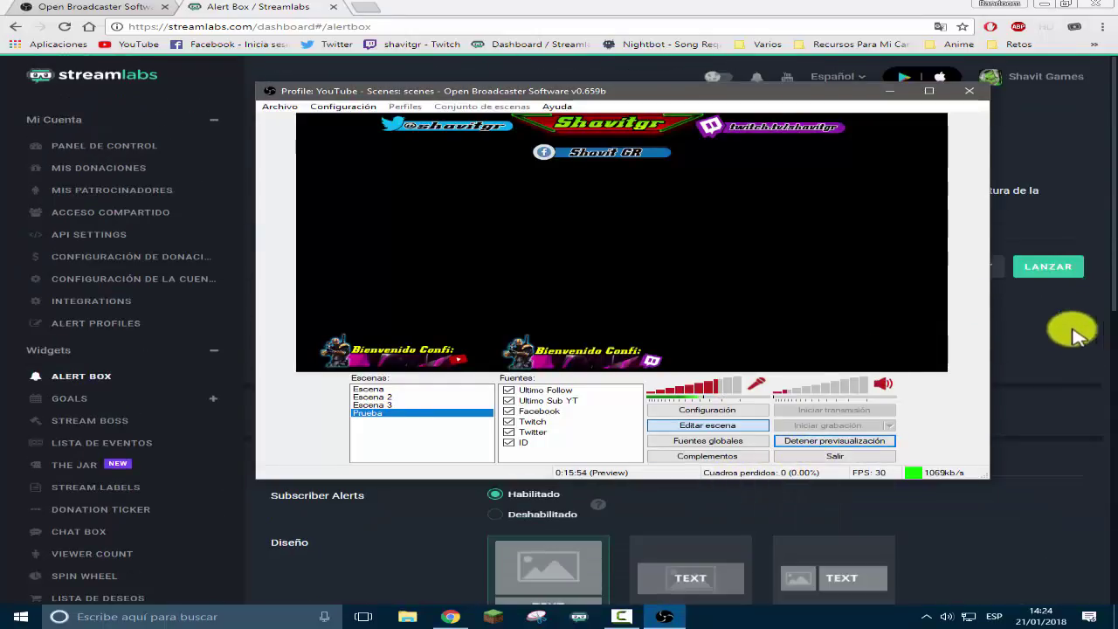
click(229, 75)
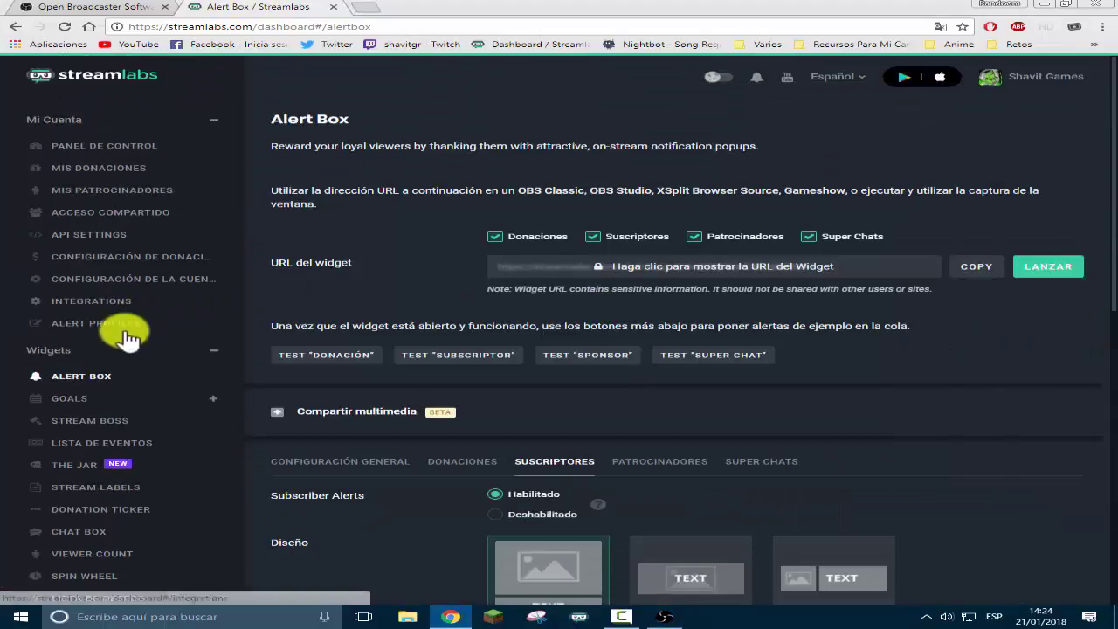
click(90, 150)
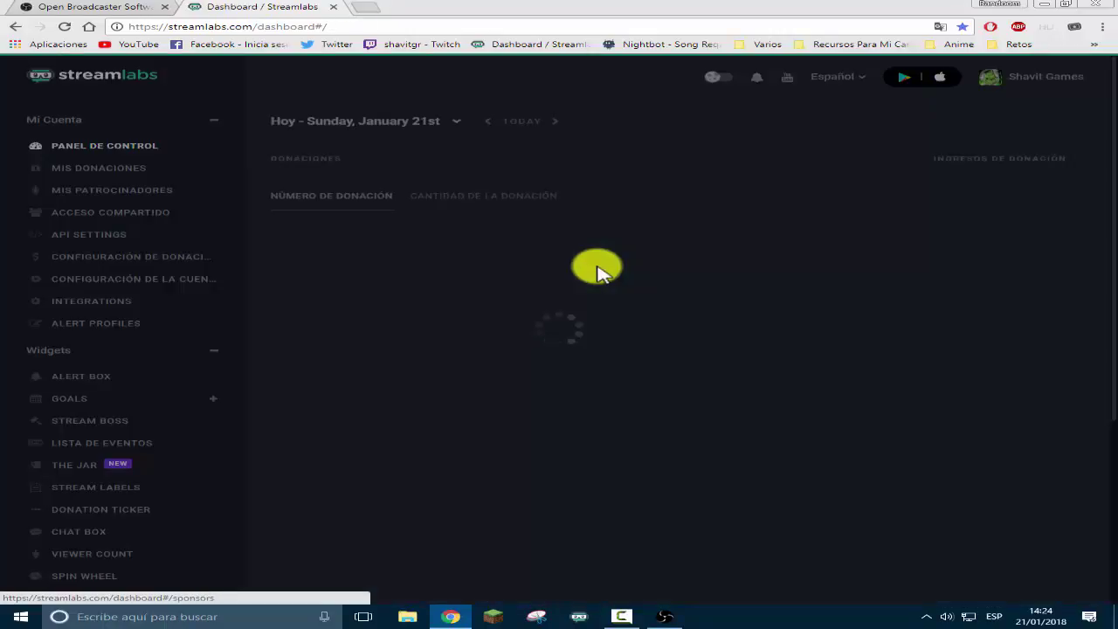
scroll(593, 284, down, 5)
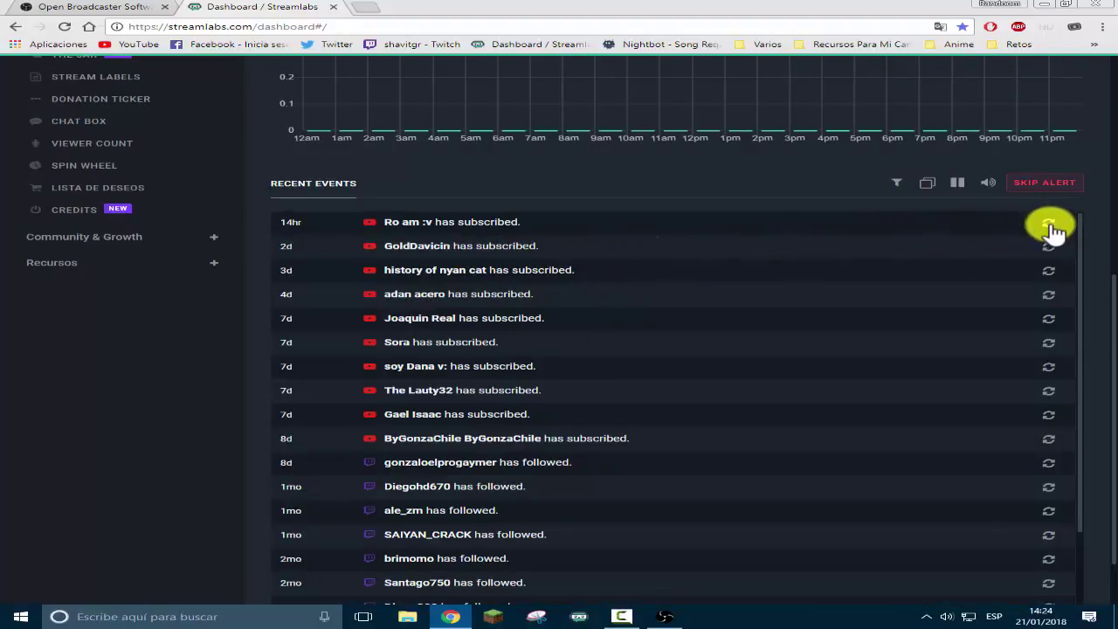
click(1048, 224)
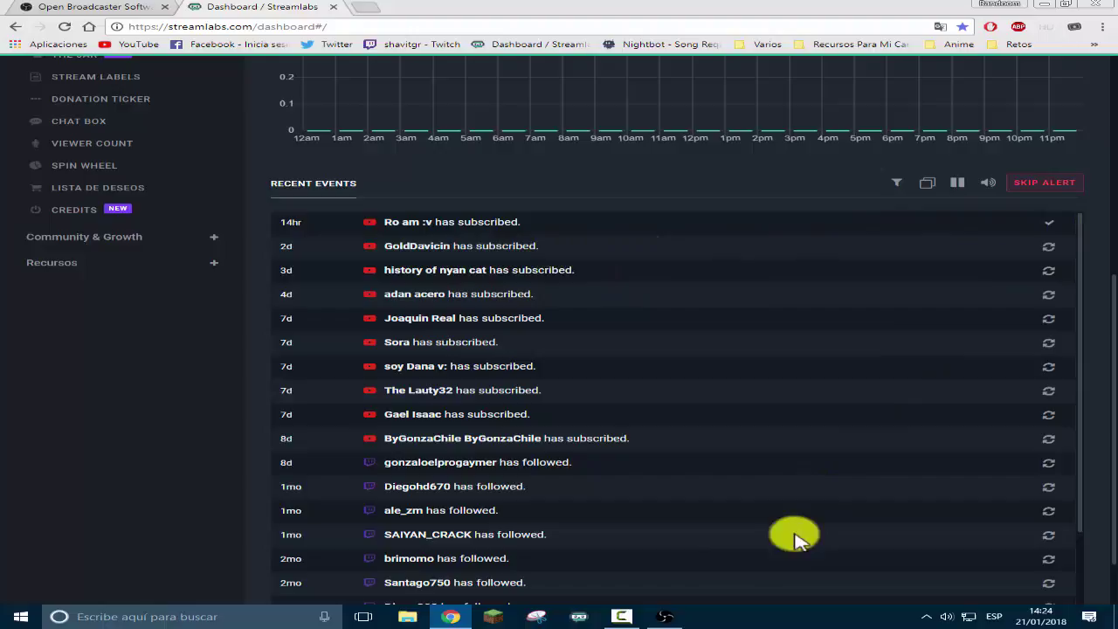
click(665, 616)
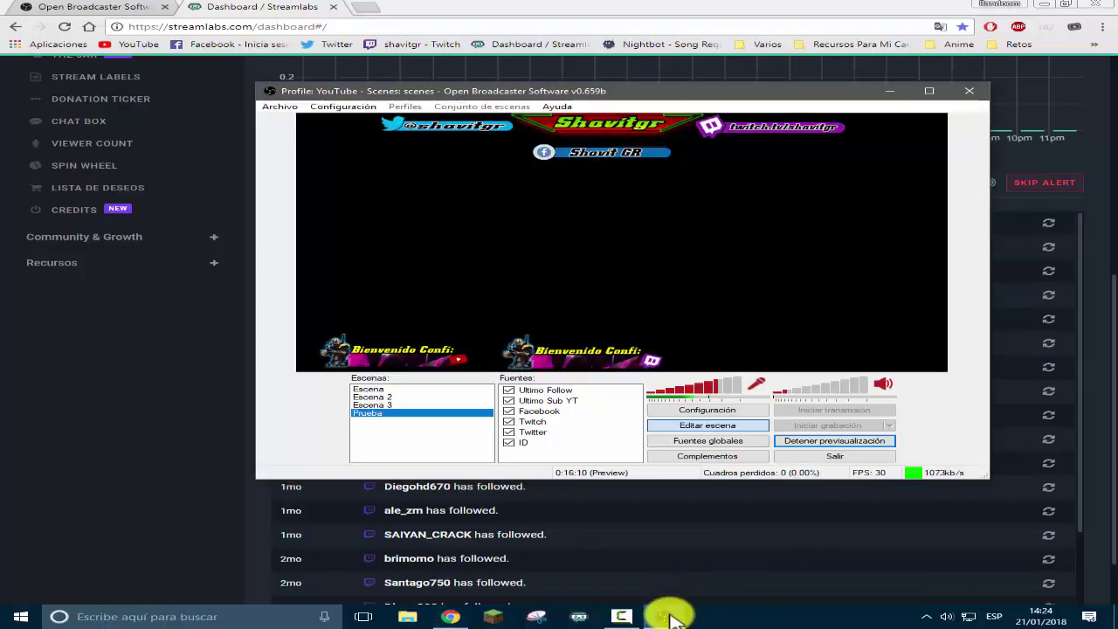
click(1052, 227)
click(669, 617)
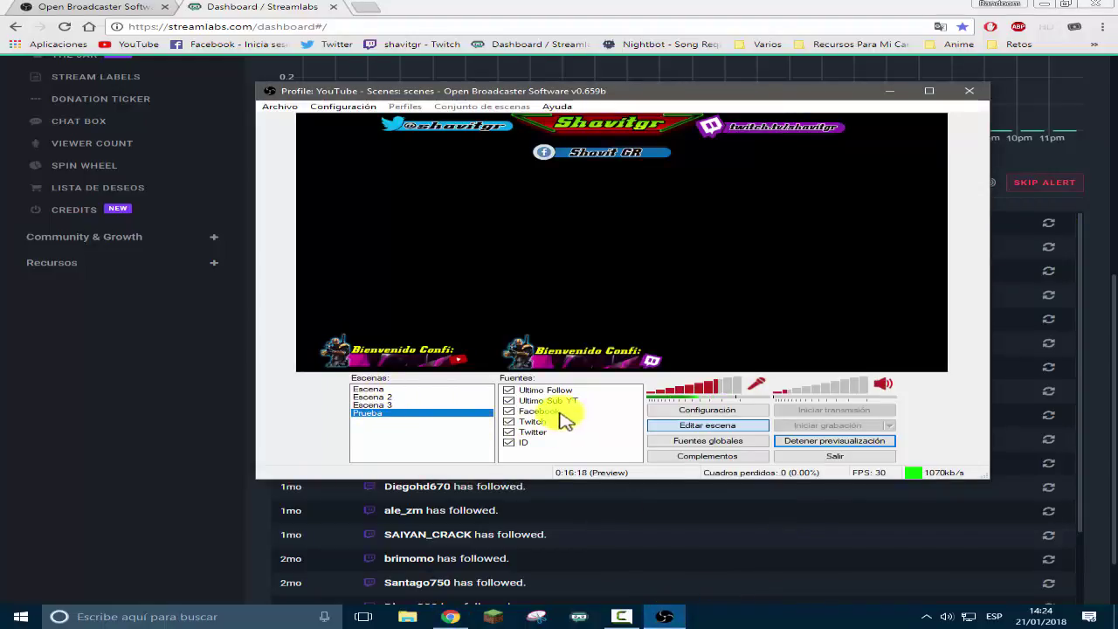
Switch OBS to Escena, select its Alerttas source, and replay the latest subscriber alert from Streamlabs to view it in the preview
click(370, 389)
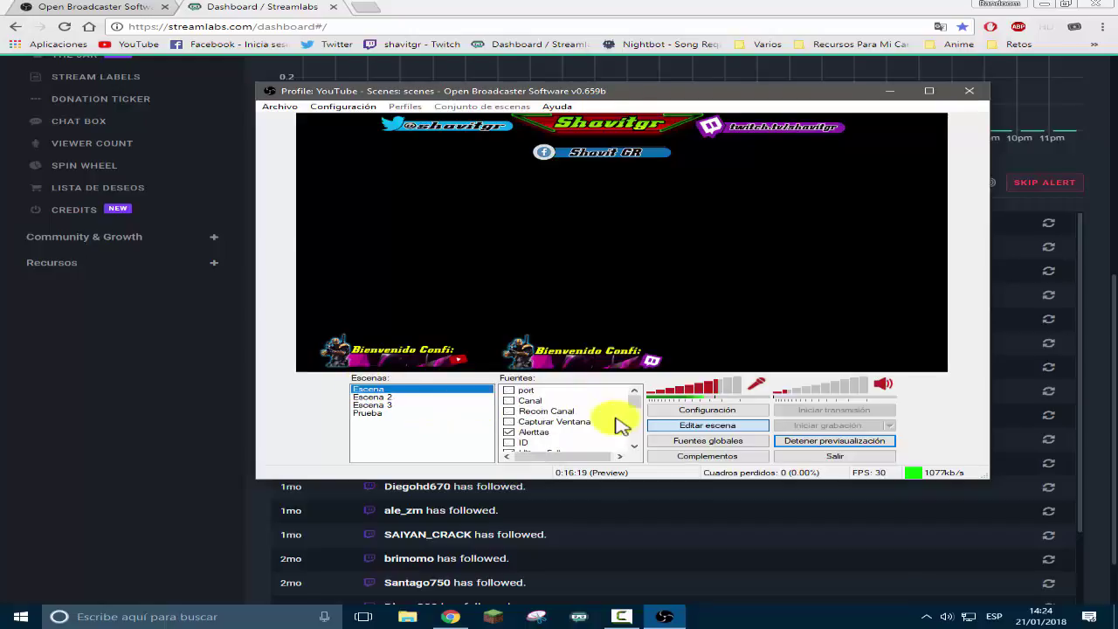
click(1050, 224)
click(668, 616)
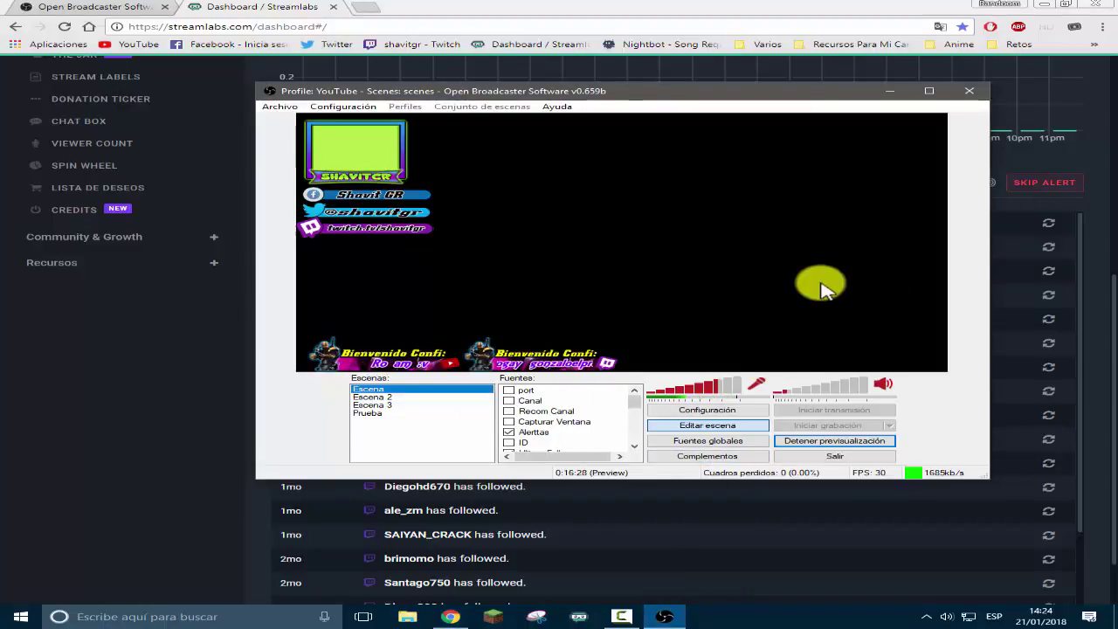
click(535, 432)
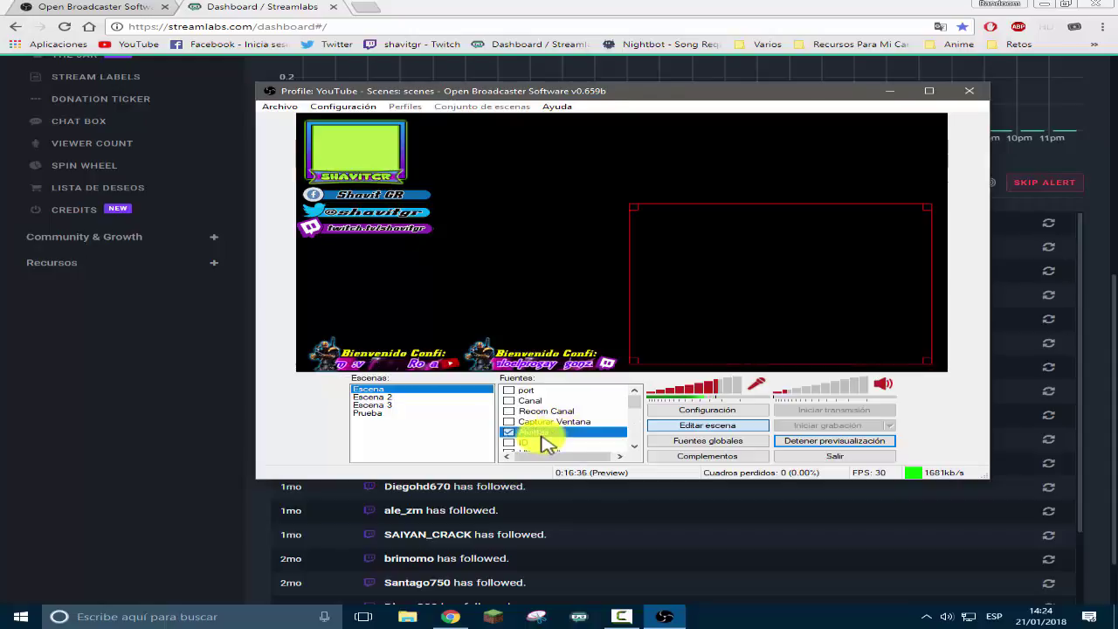
click(1054, 227)
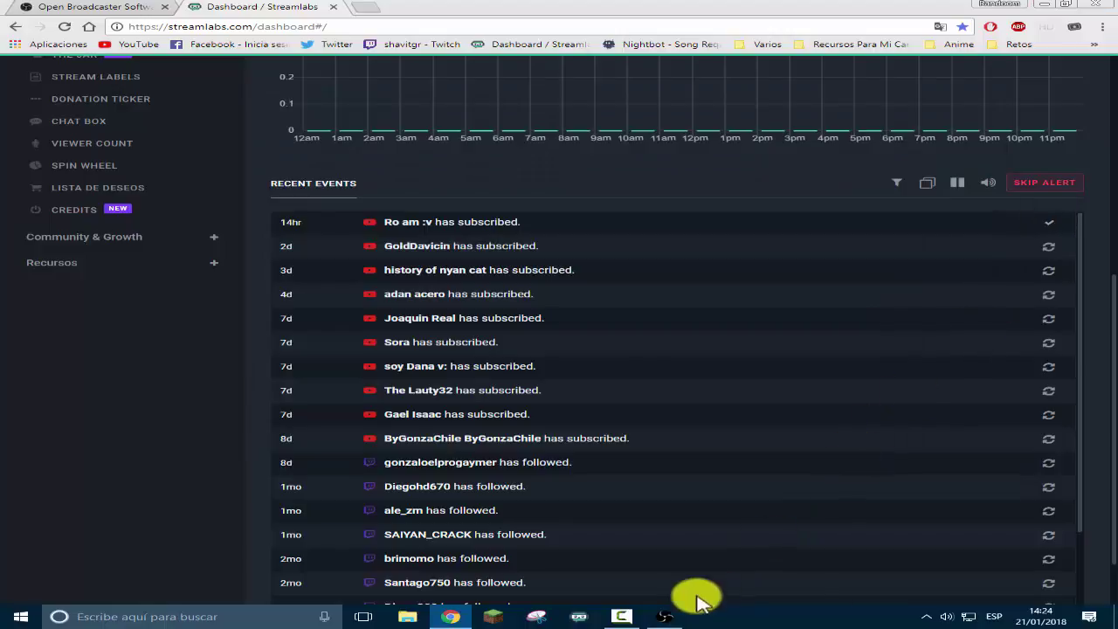
click(664, 616)
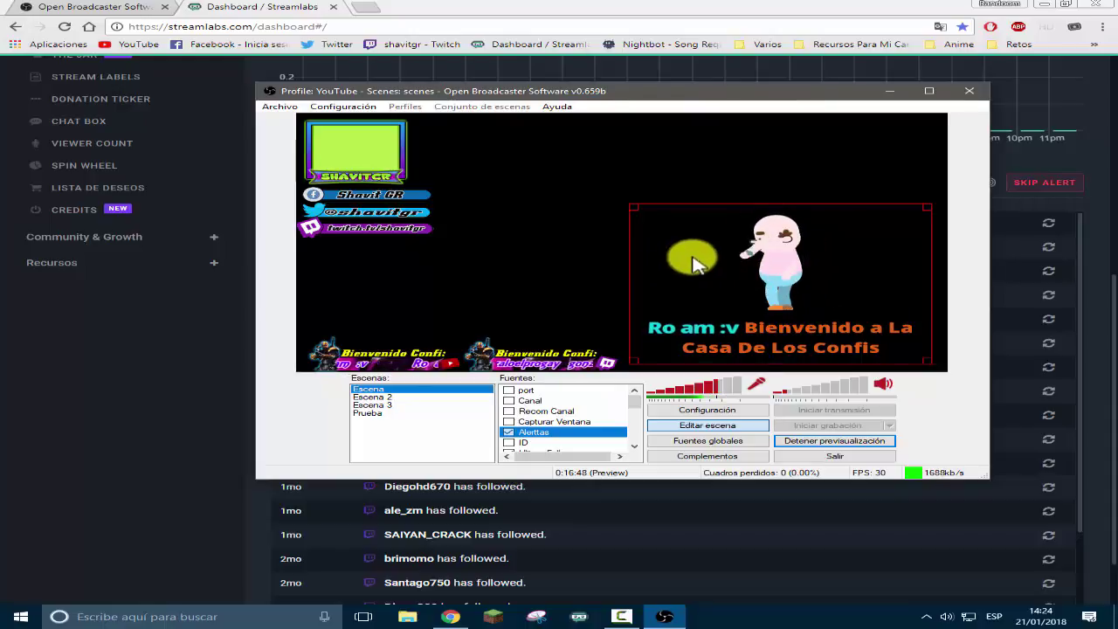
Return to Streamlabs and reopen the Alert Box's Suscriptores settings to examine the Diseño layout options
click(259, 7)
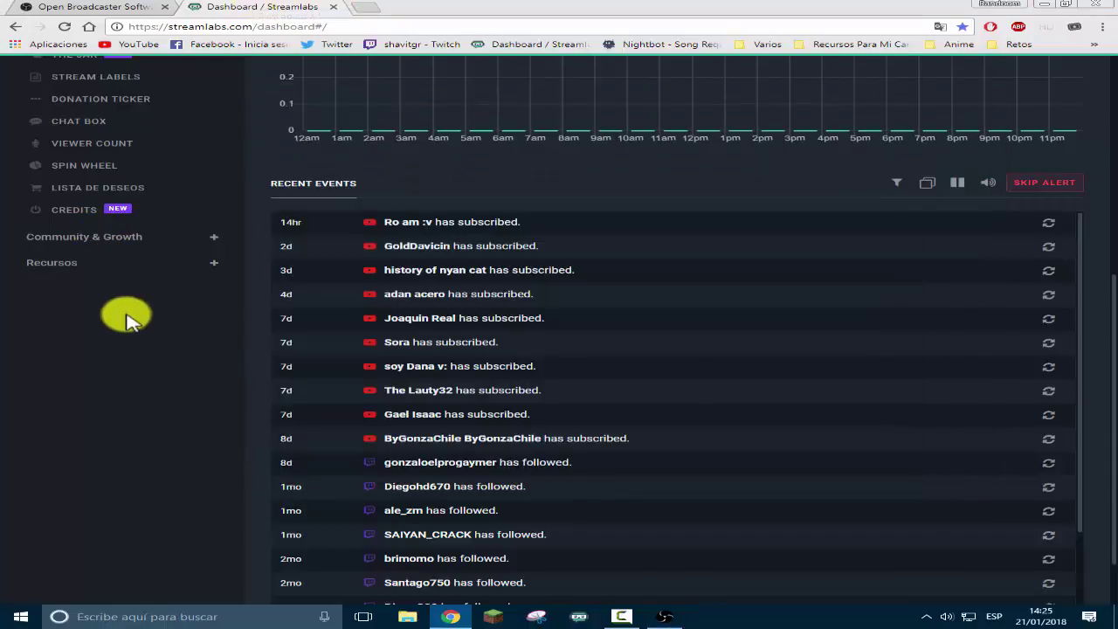
scroll(125, 316, up, 4)
click(91, 273)
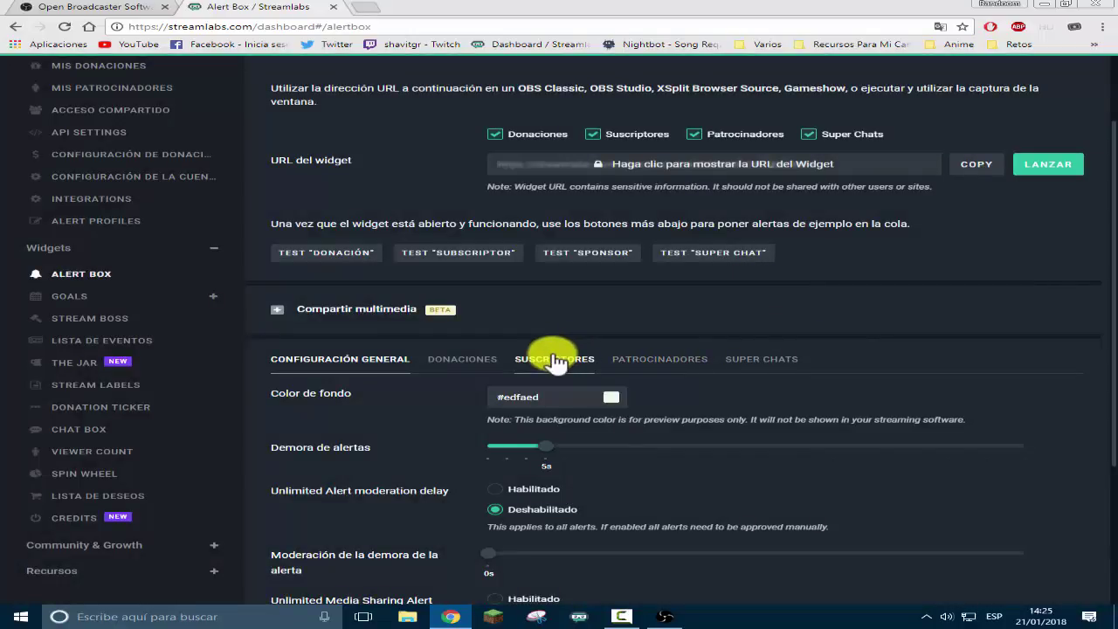
click(556, 360)
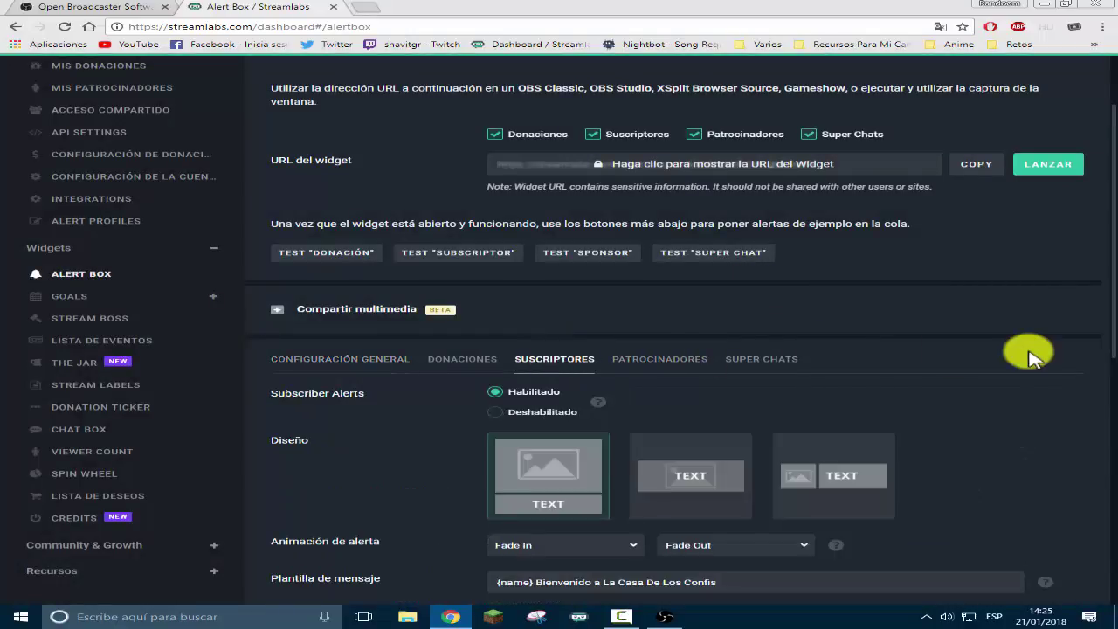
scroll(1030, 353, down, 1)
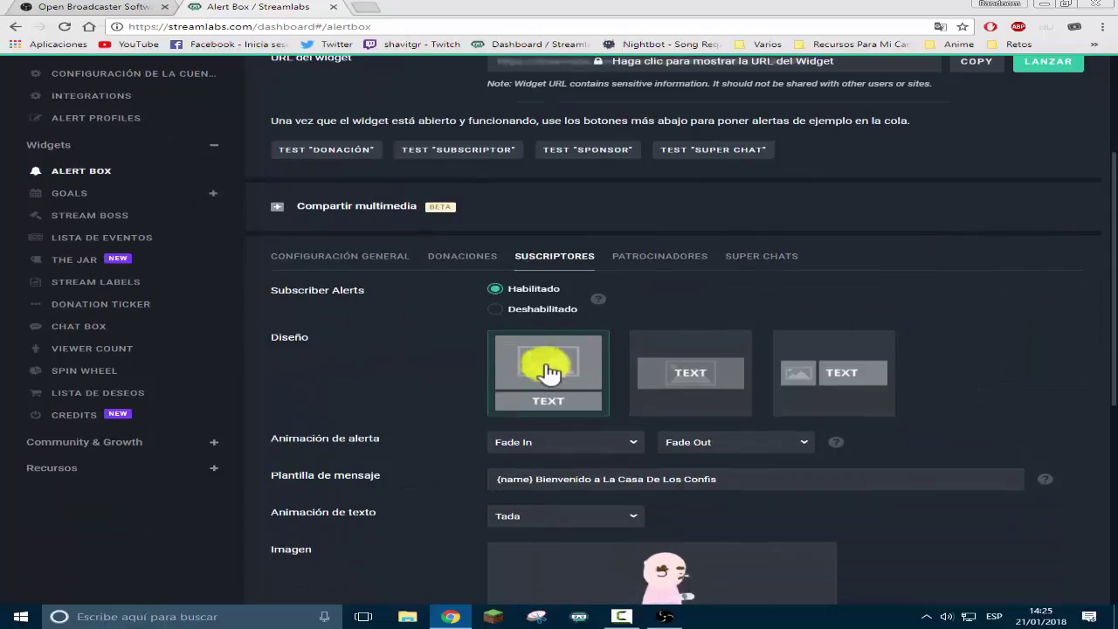
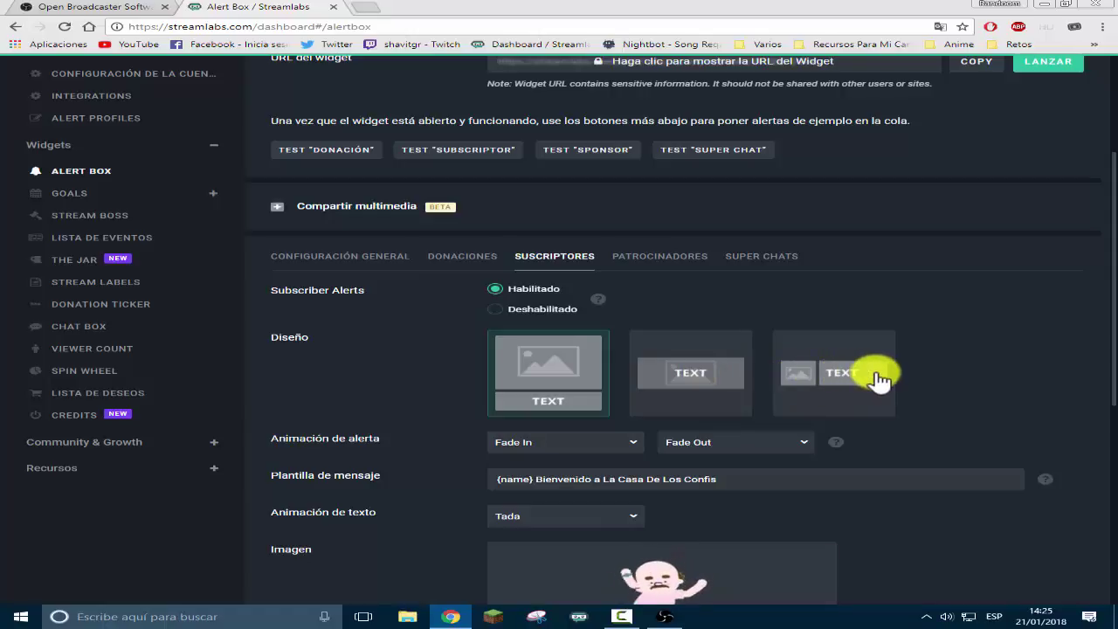
Examine the subscriber alert settings and the available entry and exit alert animations
scroll(898, 367, down, 1)
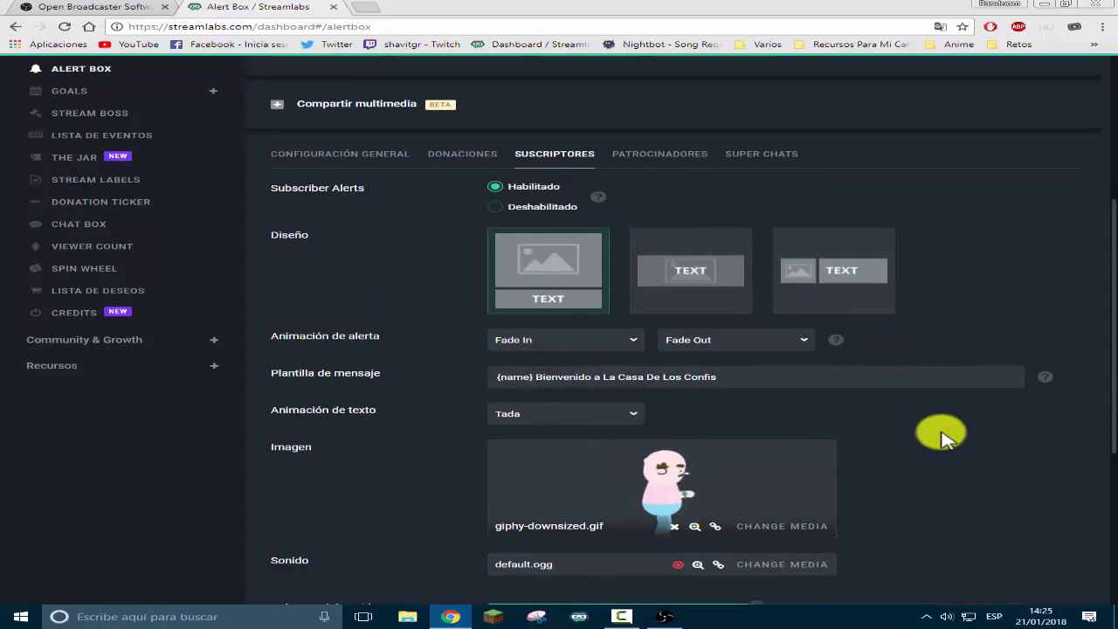
scroll(943, 436, down, 2)
scroll(996, 371, up, 1)
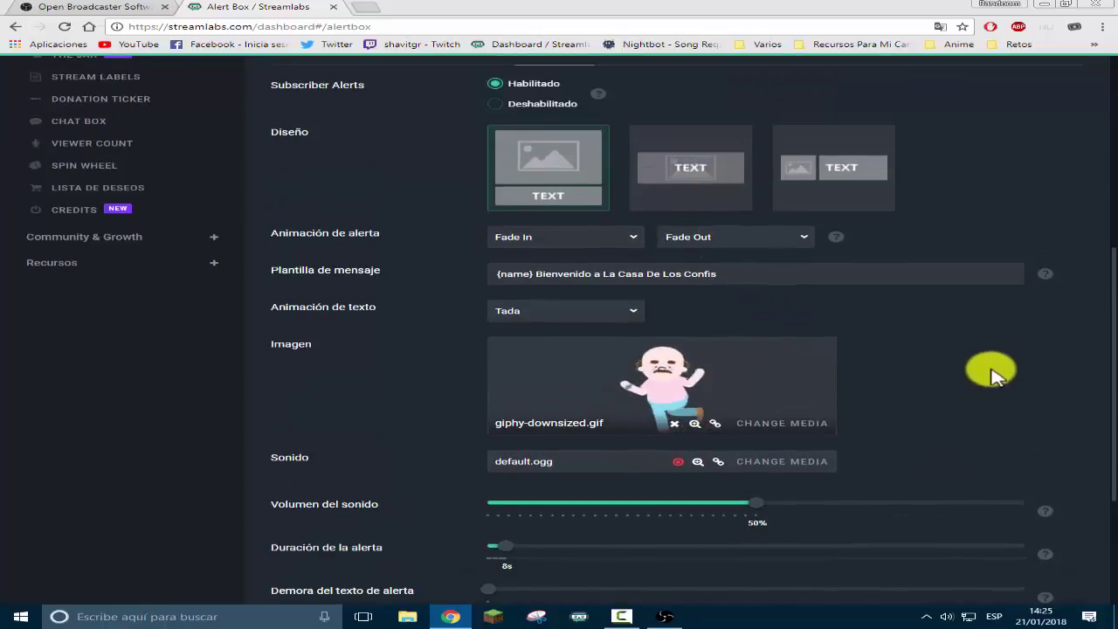
click(635, 247)
click(634, 247)
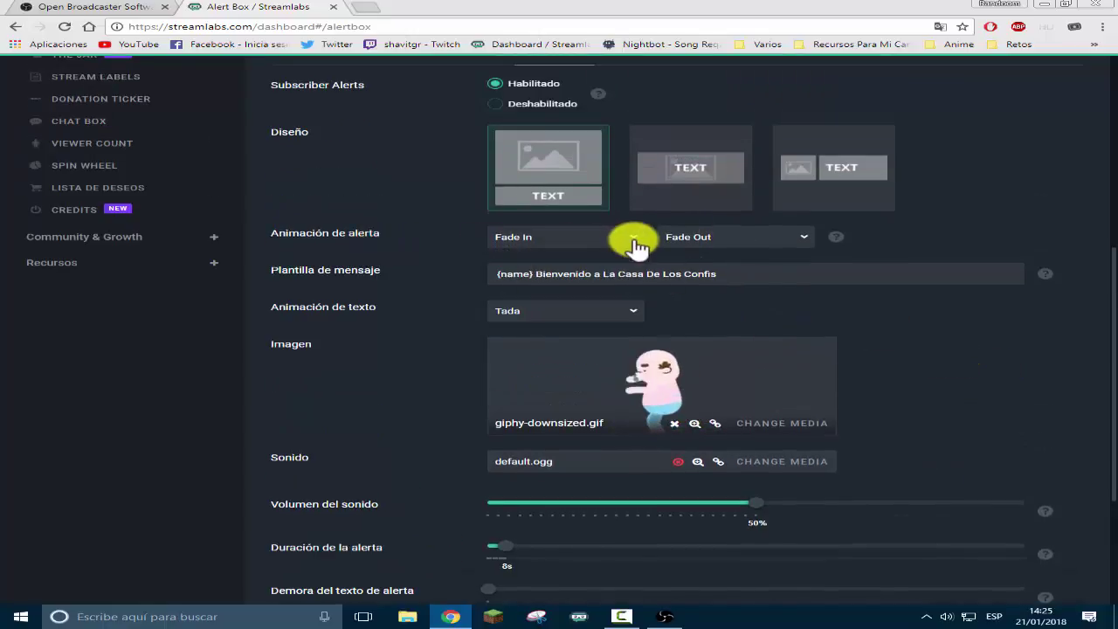
click(803, 242)
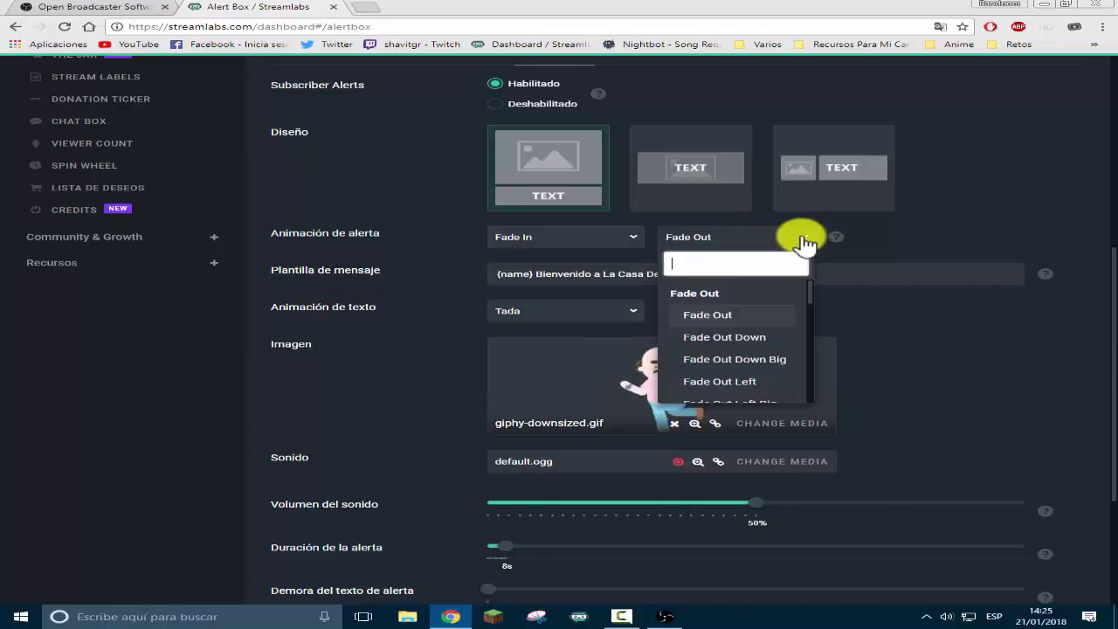
click(803, 242)
Try Fade In Down as the subscriber alert's entry animation and switch back to Fade In
click(634, 241)
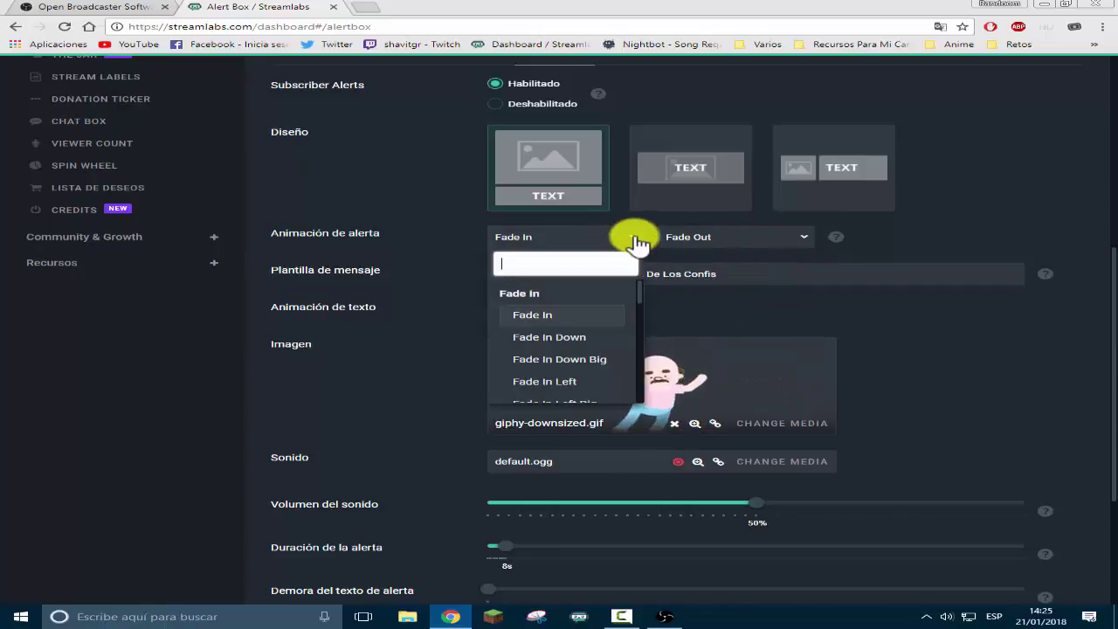
click(564, 337)
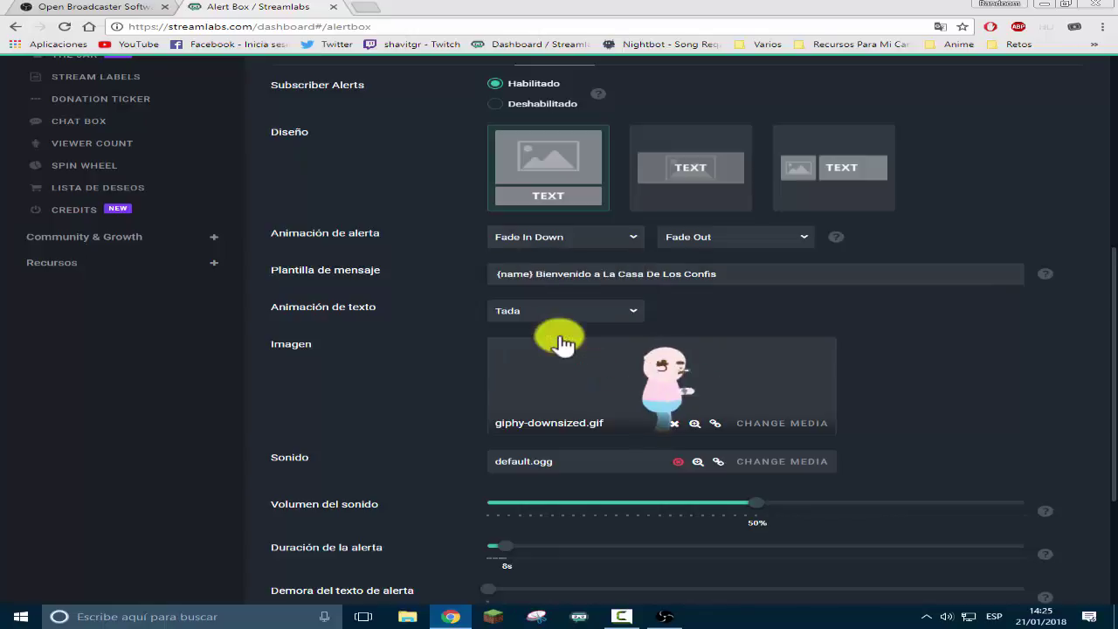
click(637, 242)
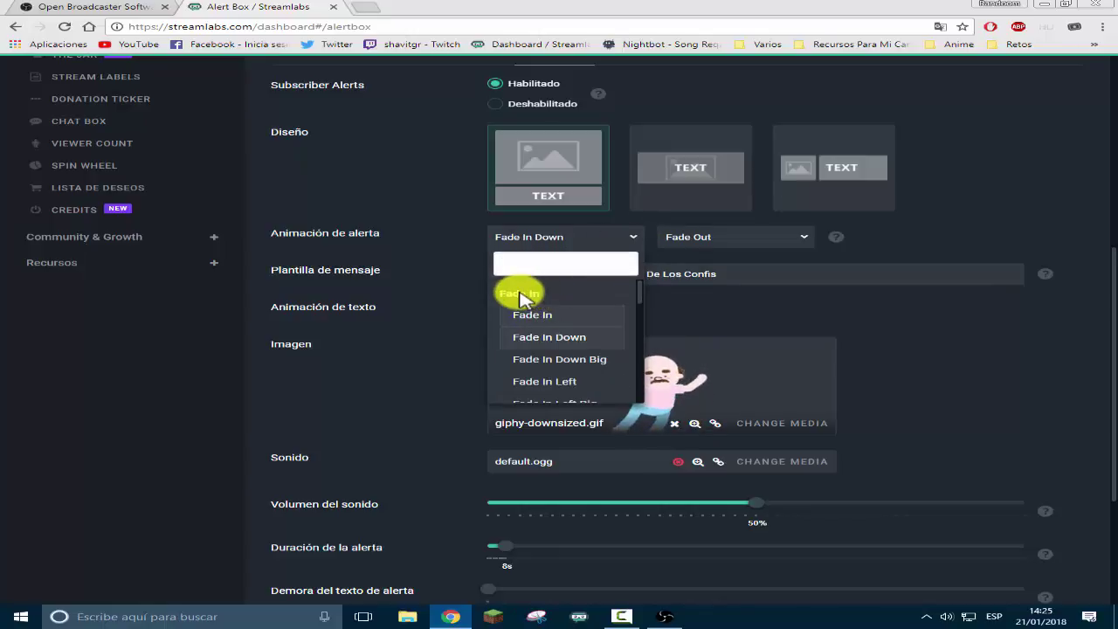
click(540, 315)
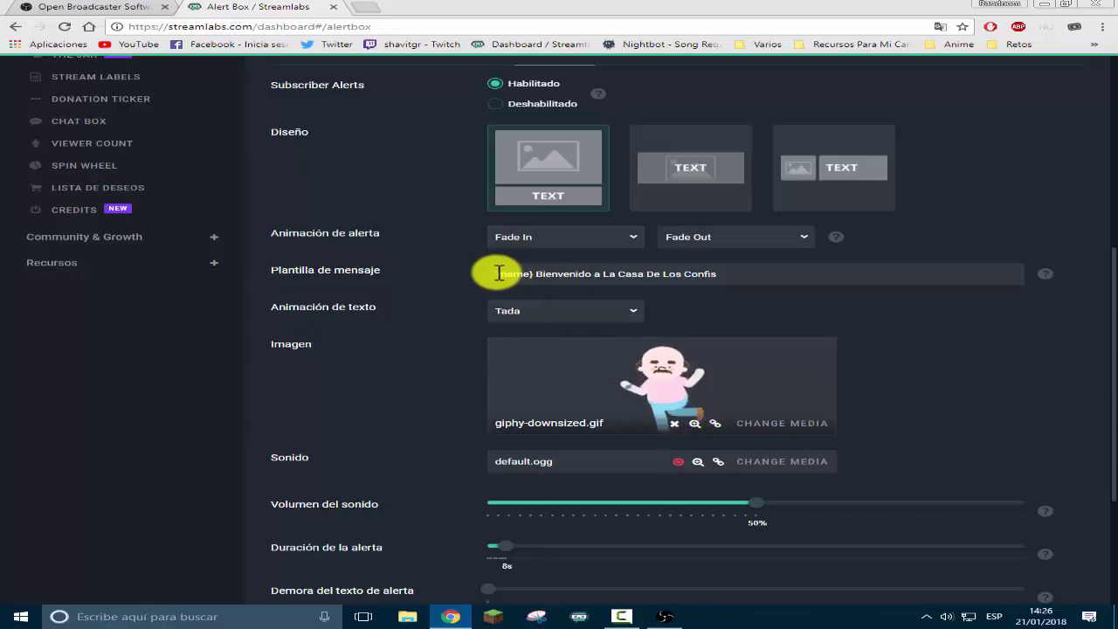
Review the subscriber alert's message template text and the available text animations
drag(498, 274, 713, 275)
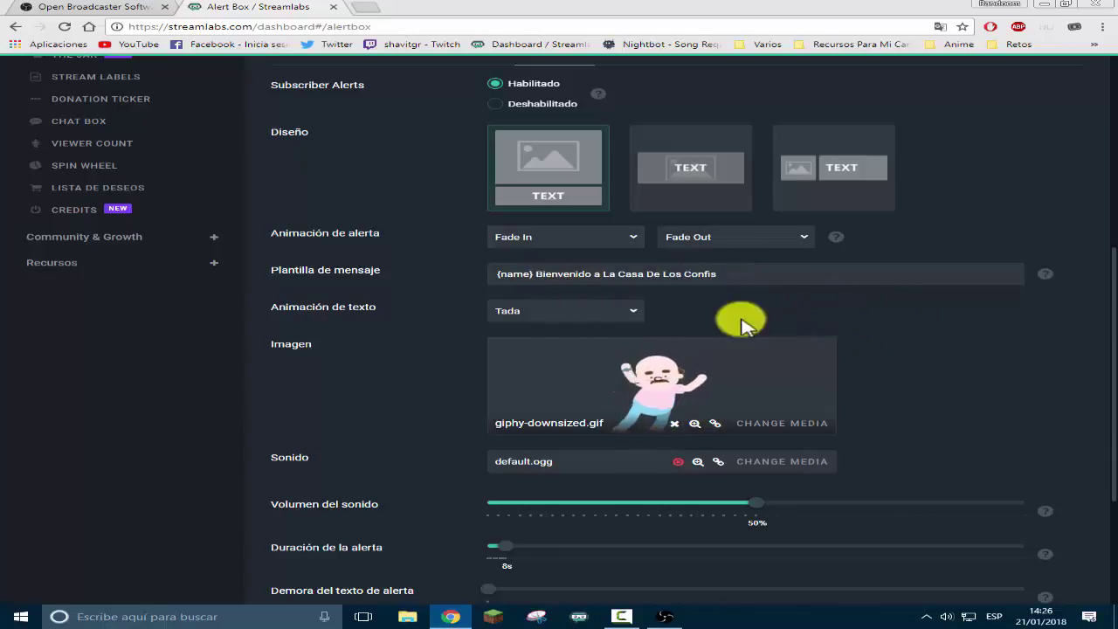
click(640, 316)
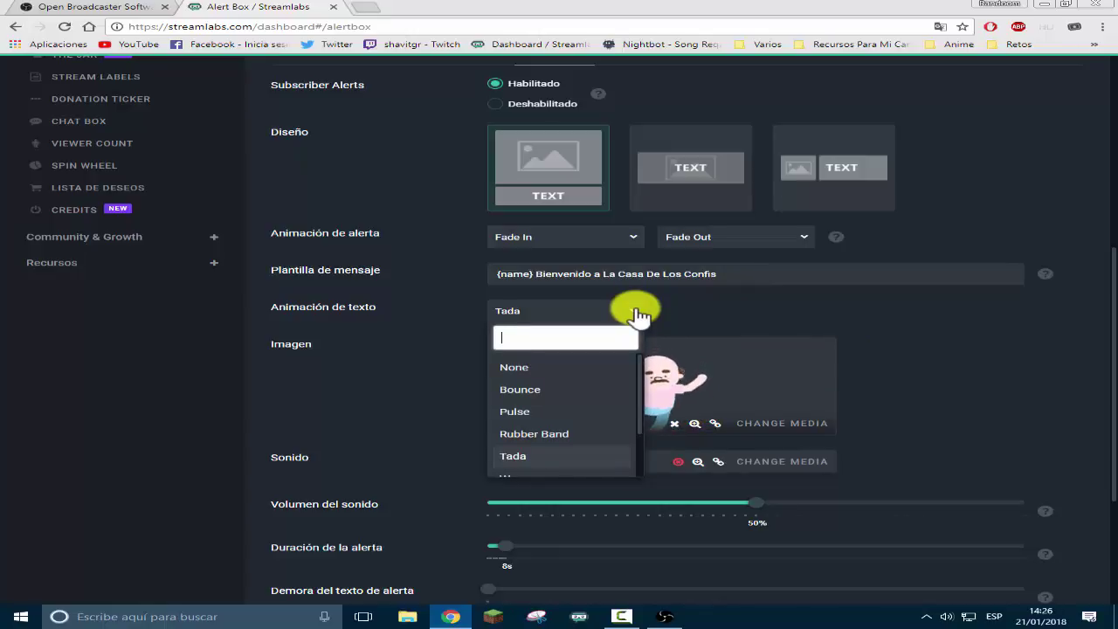
click(640, 316)
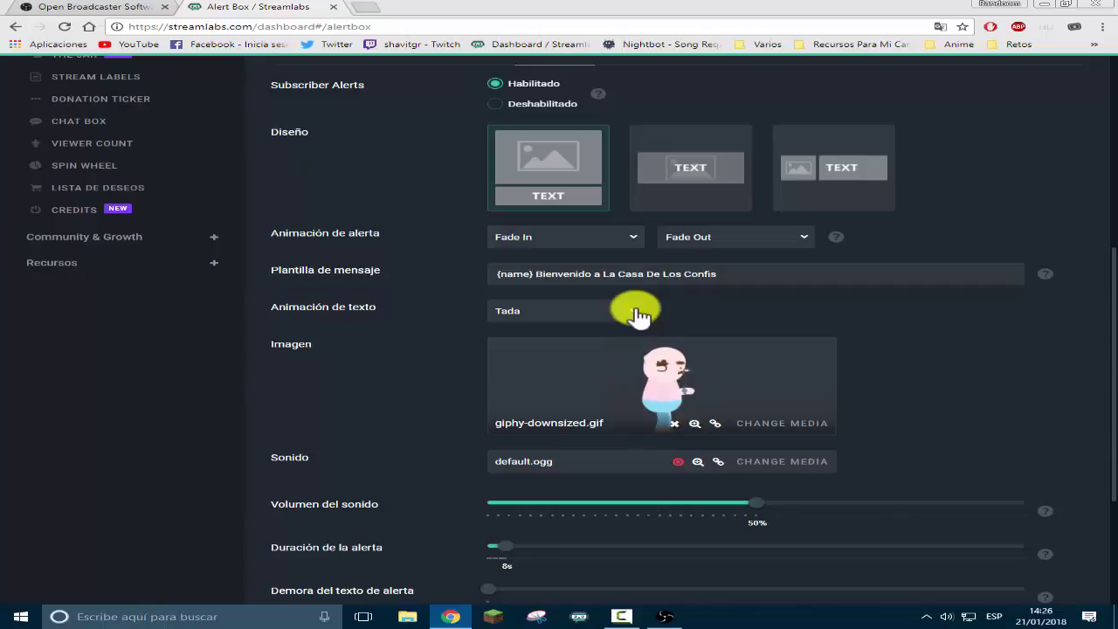
click(640, 316)
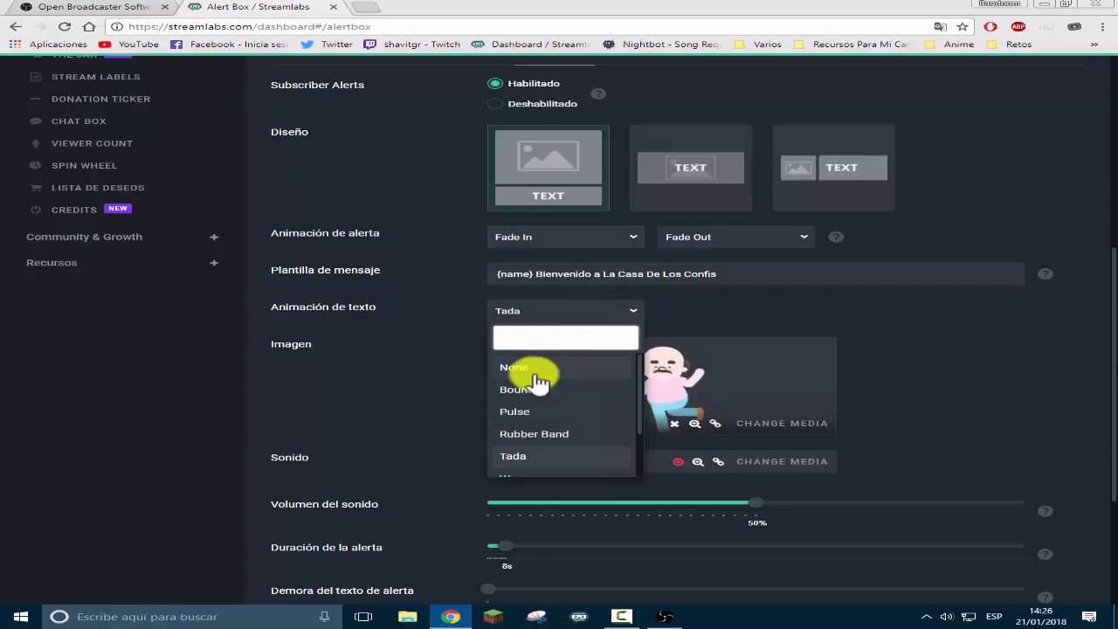
click(635, 312)
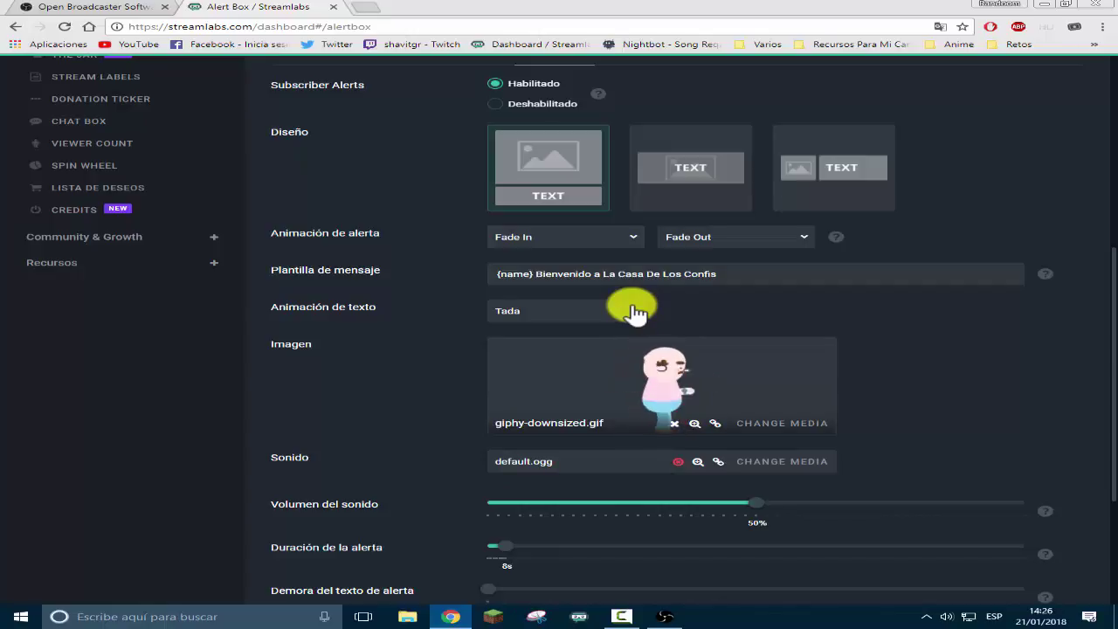
Reveal the alert box widget URL and launch the widget in its own window, moved clear of the screen's upper edge
scroll(905, 278, up, 1)
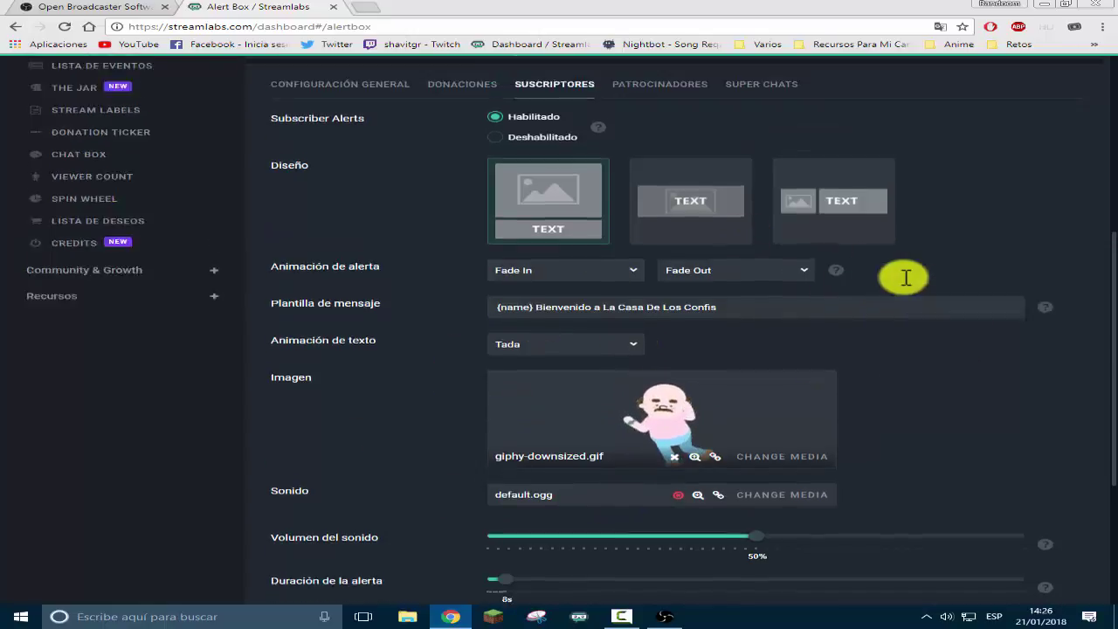
scroll(906, 278, up, 5)
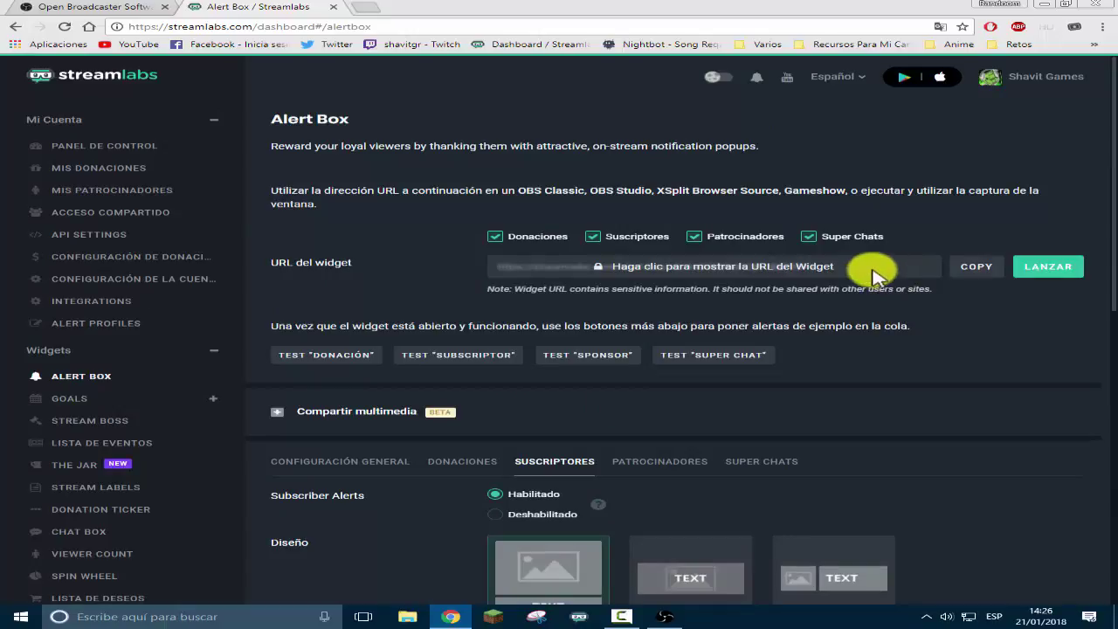
click(678, 273)
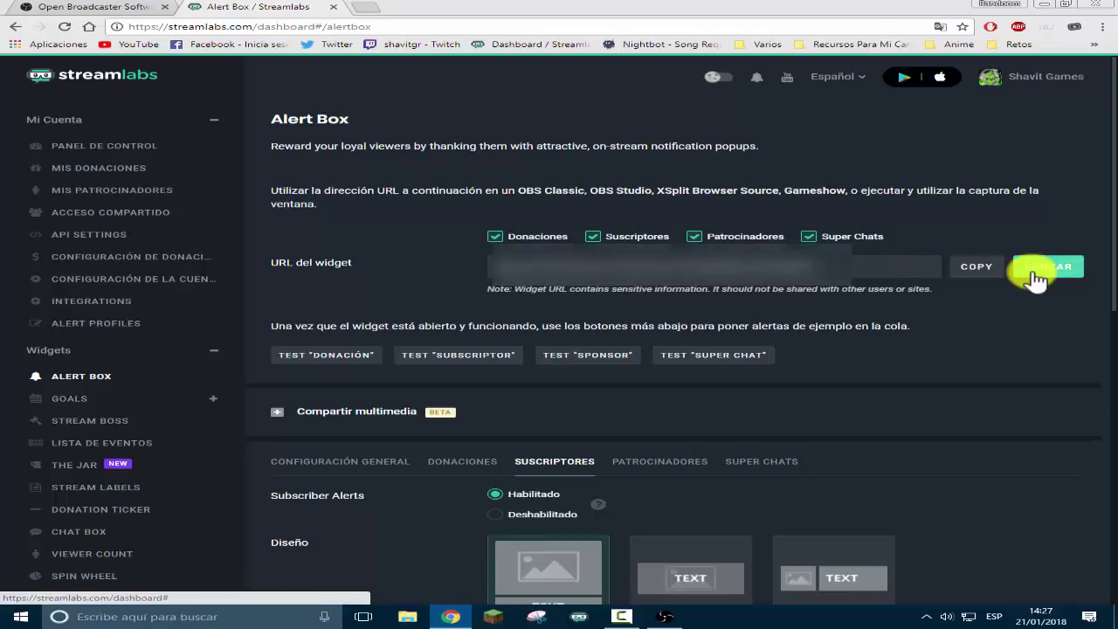
click(1034, 276)
drag(407, 12, 434, 107)
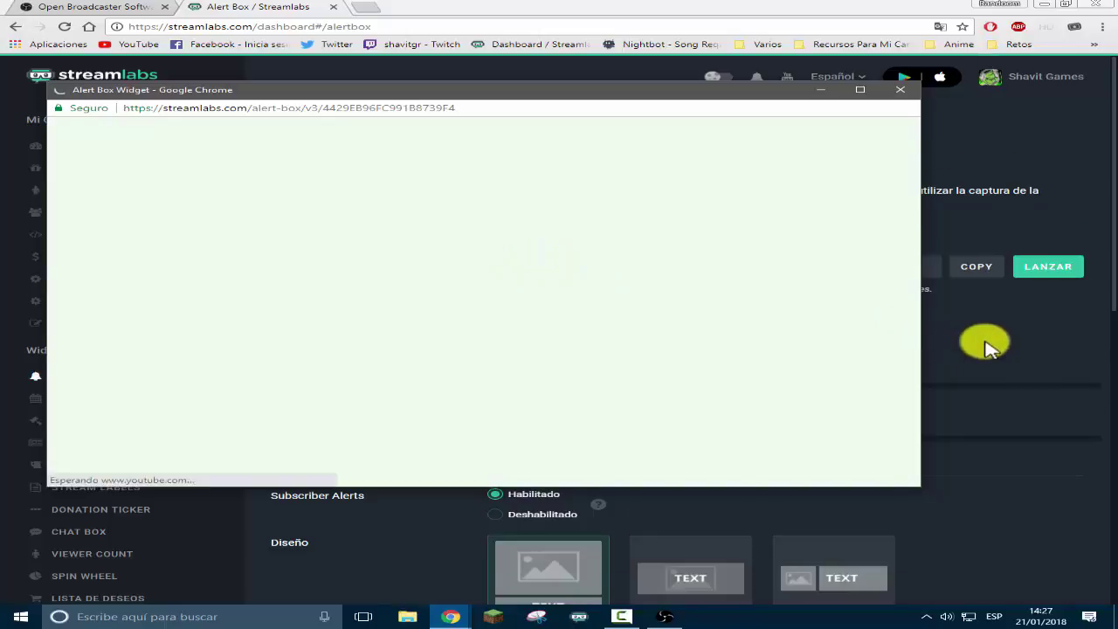
scroll(1004, 367, down, 2)
click(1020, 377)
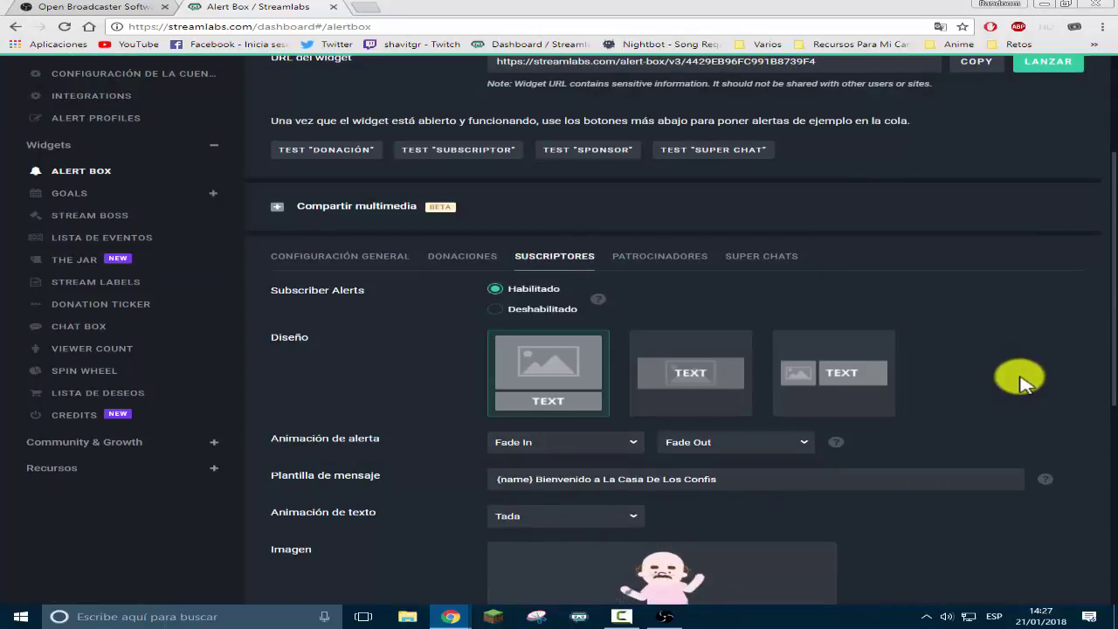
scroll(1022, 380, down, 1)
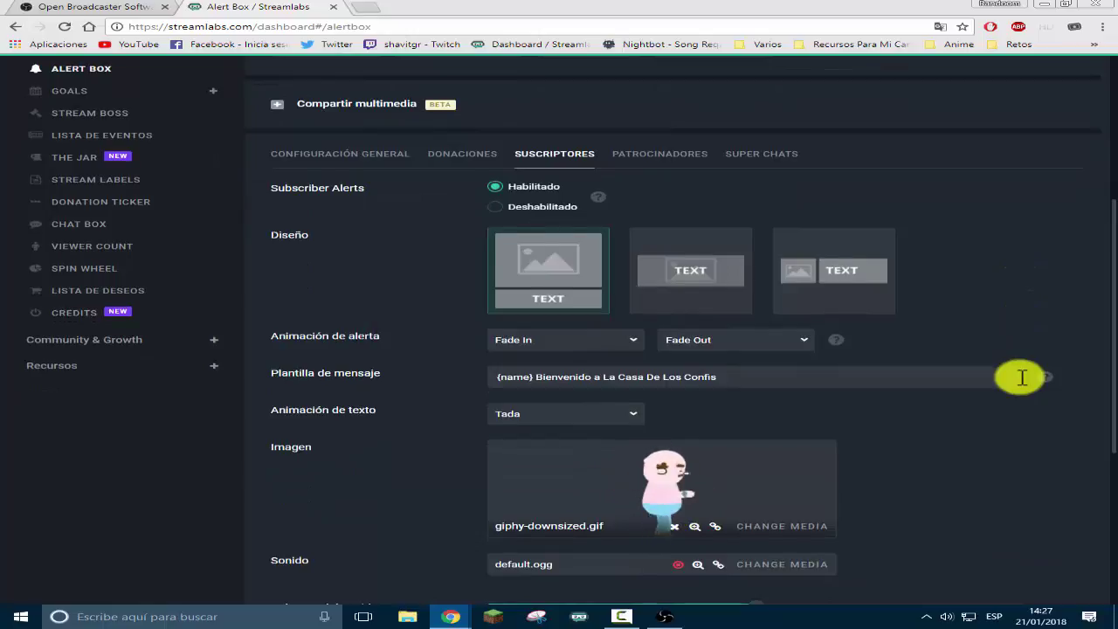
scroll(1022, 377, up, 2)
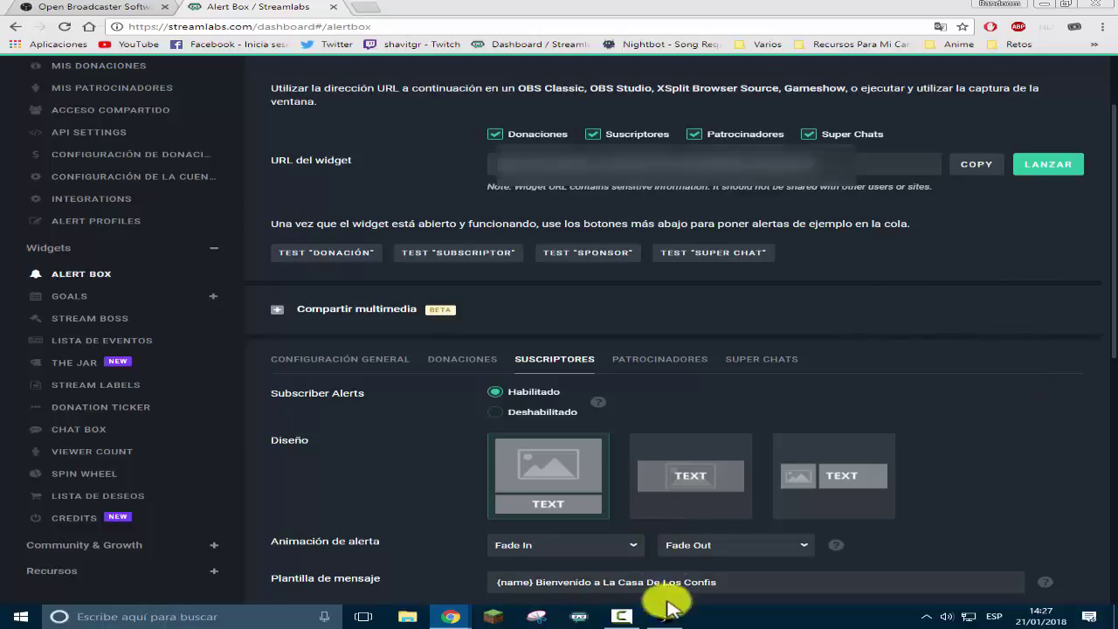
Check the launched widget window, send a test subscriber alert from the dashboard, and view it in the widget
mouse_move(450, 616)
click(553, 554)
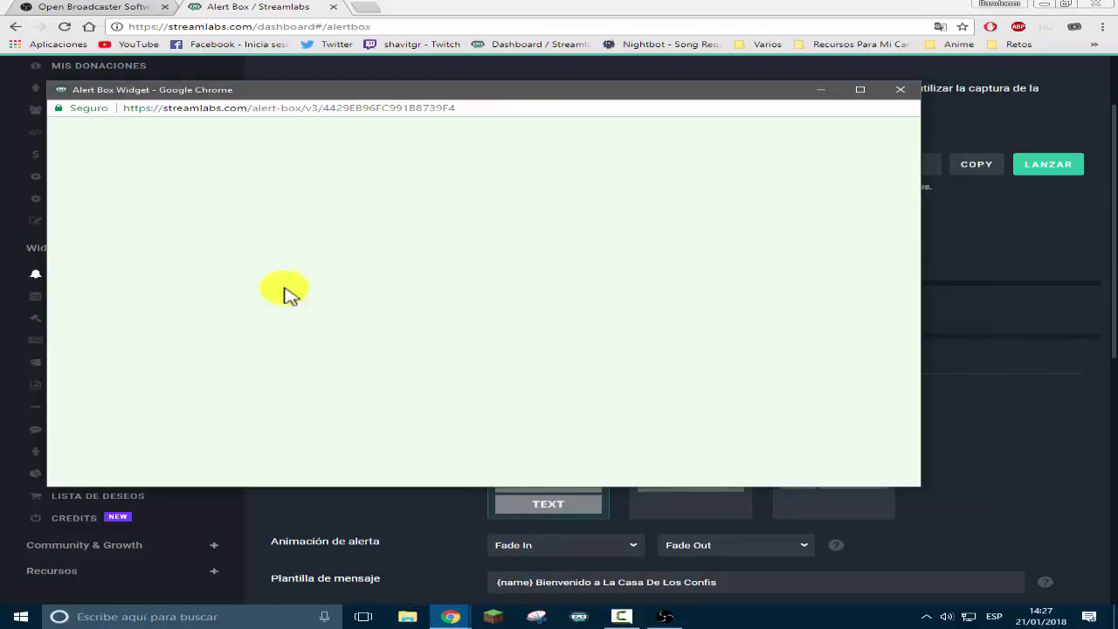
click(1064, 266)
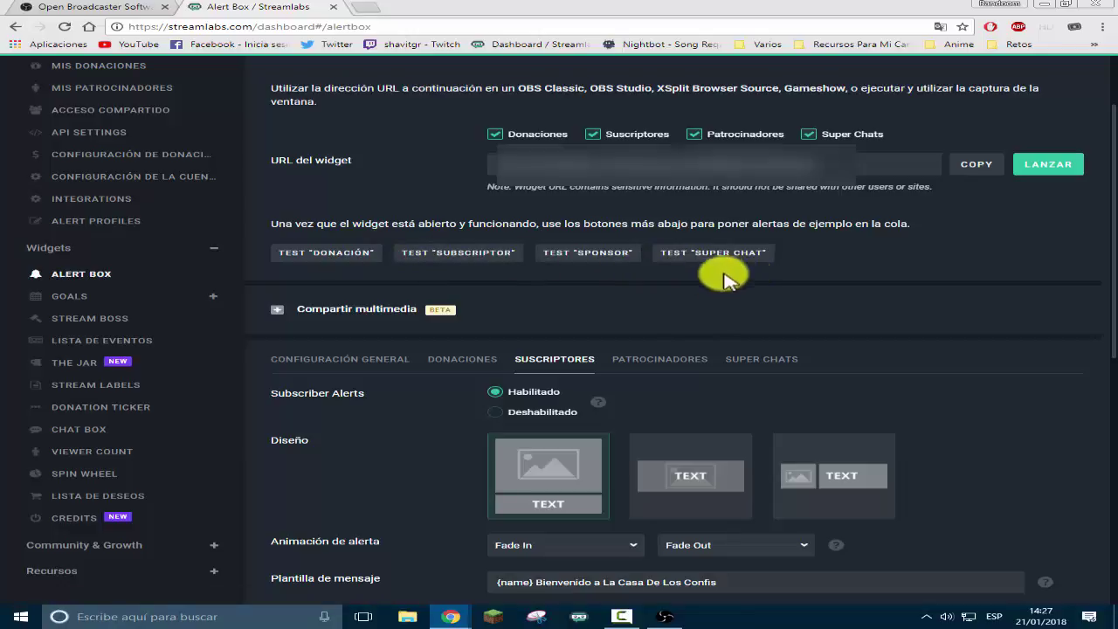
click(469, 259)
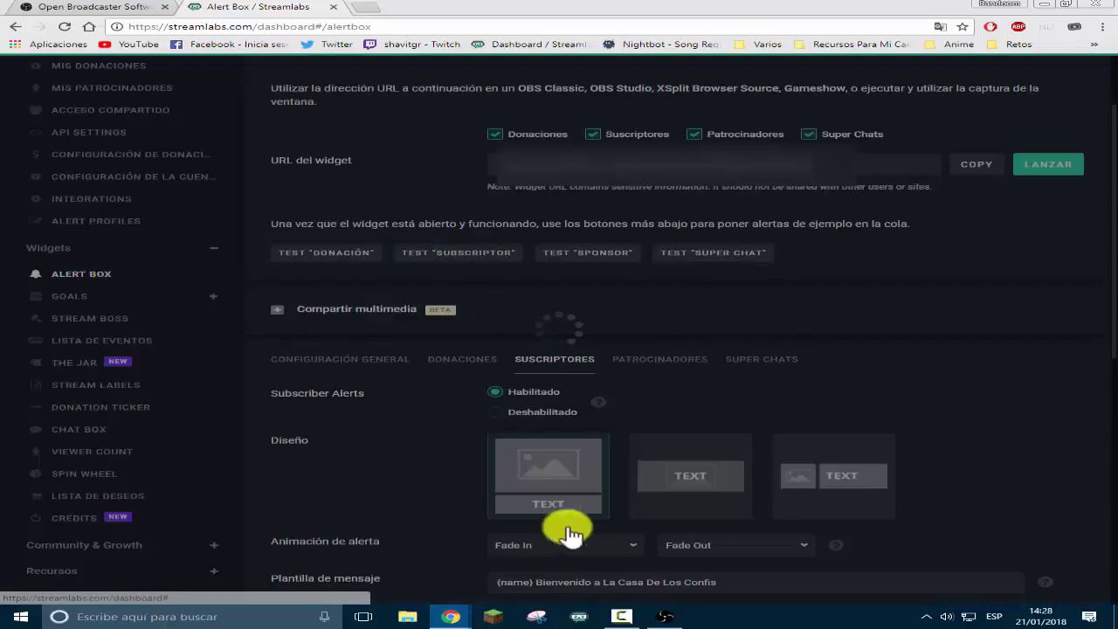
mouse_move(454, 612)
click(534, 576)
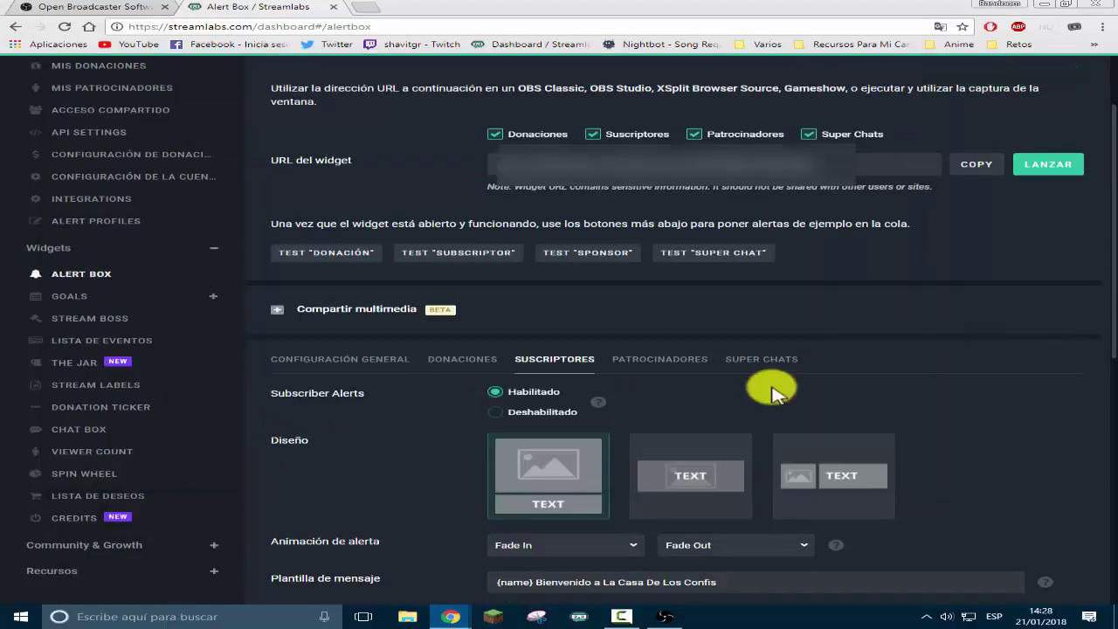
Choose the layout with the text over the image for subscriber alerts and save the settings
scroll(865, 399, down, 4)
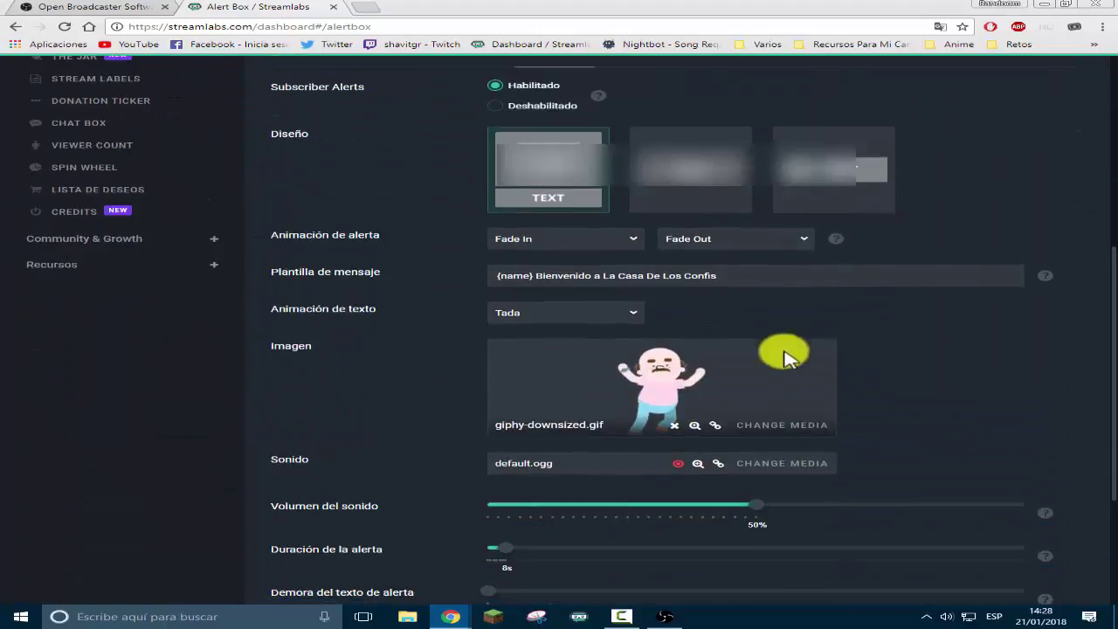
scroll(812, 362, up, 1)
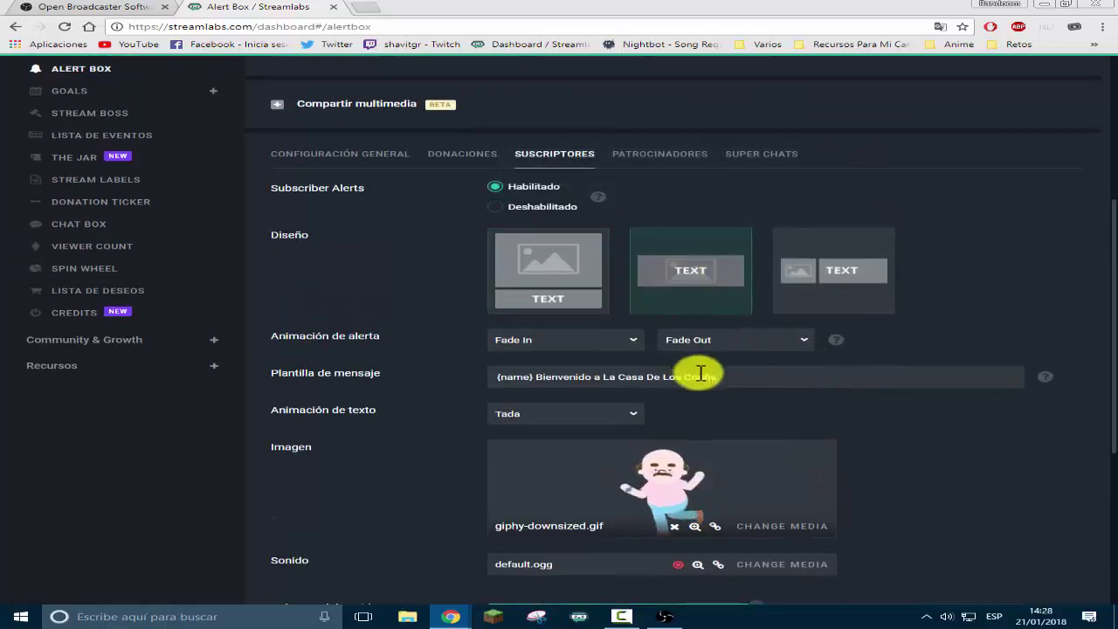
scroll(753, 392, down, 4)
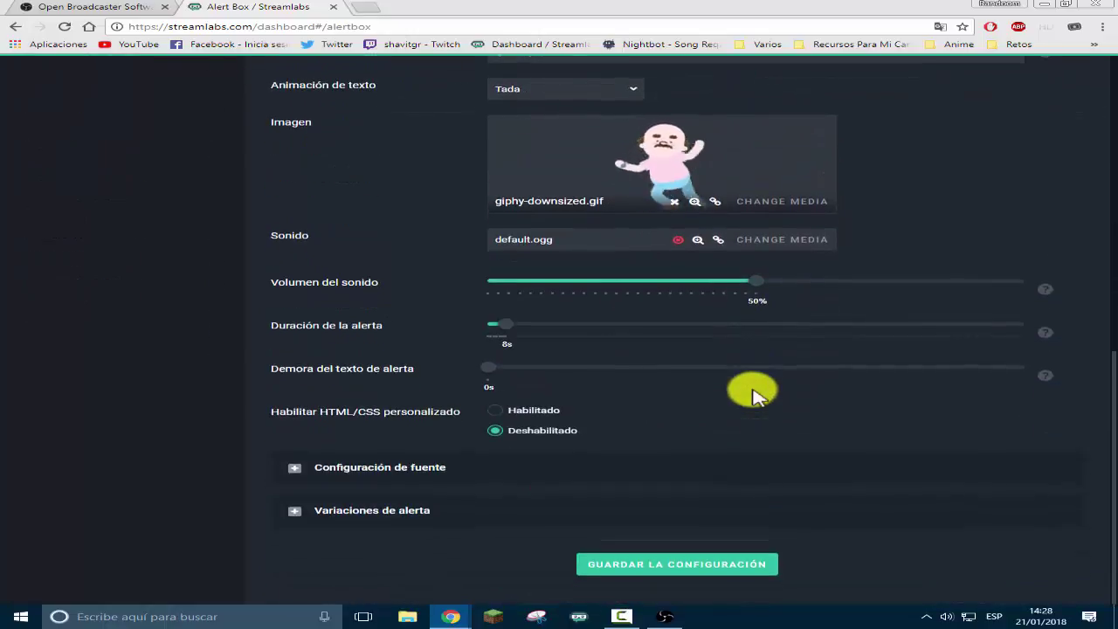
click(721, 564)
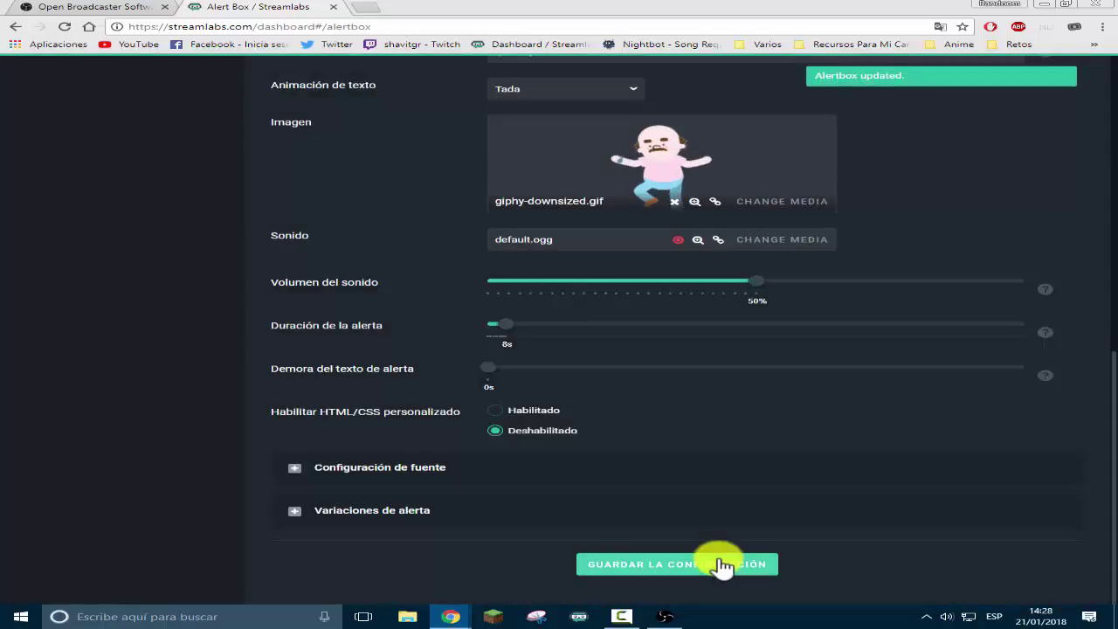
Send a test subscriber alert with the saved layout and view it in the widget window
scroll(721, 565, up, 8)
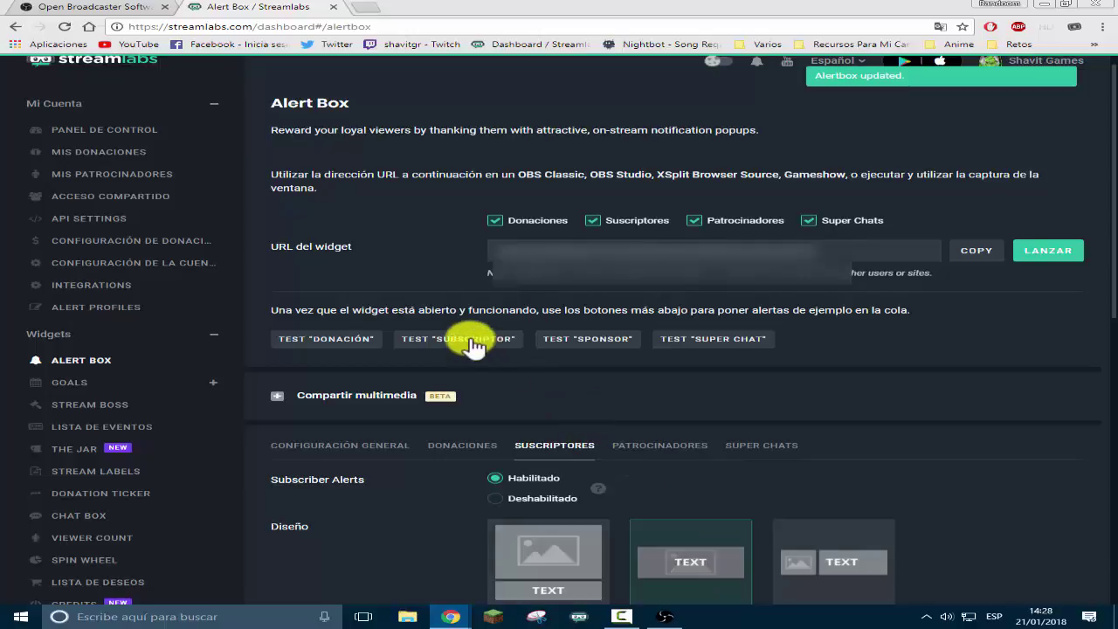
click(471, 340)
key(alt+Tab)
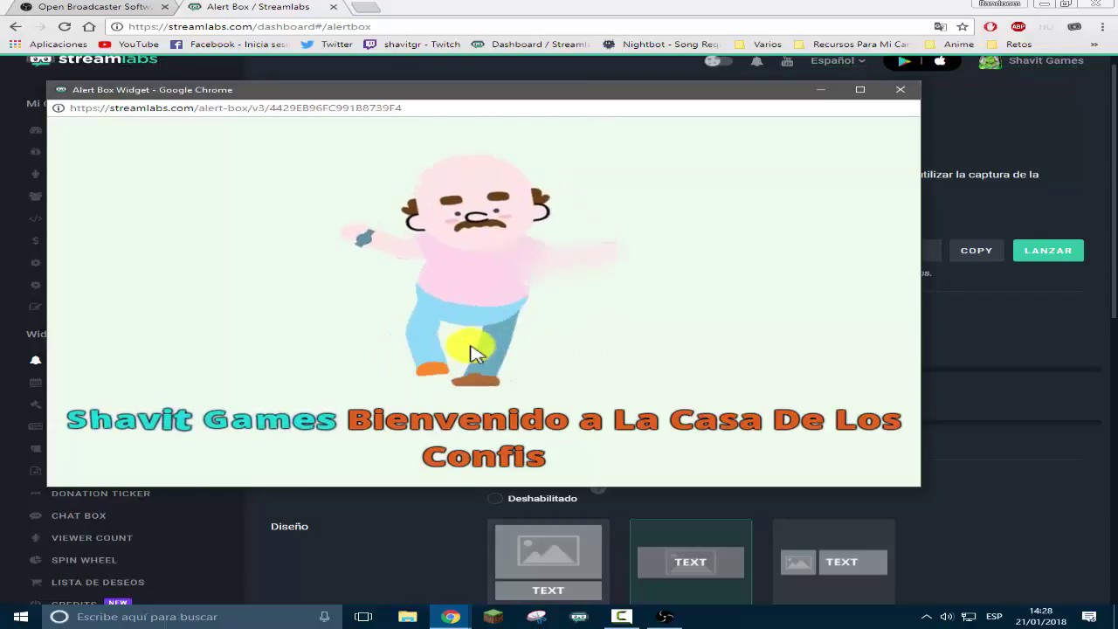
Close and relaunch the alert box widget window, send a test subscriber alert, and return to the dashboard
click(901, 90)
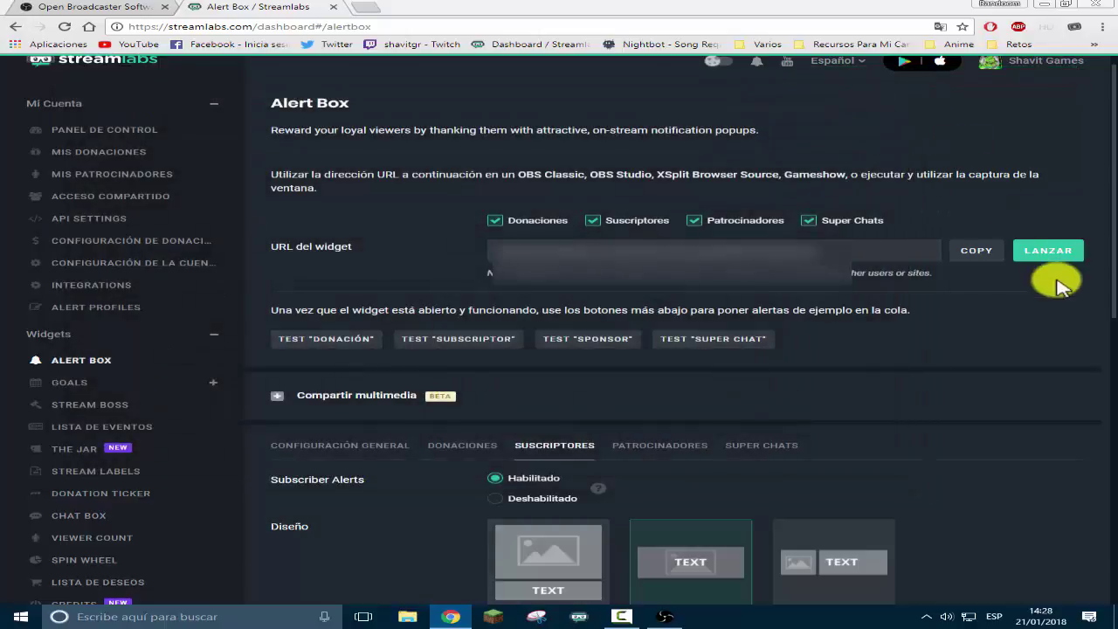
click(1054, 252)
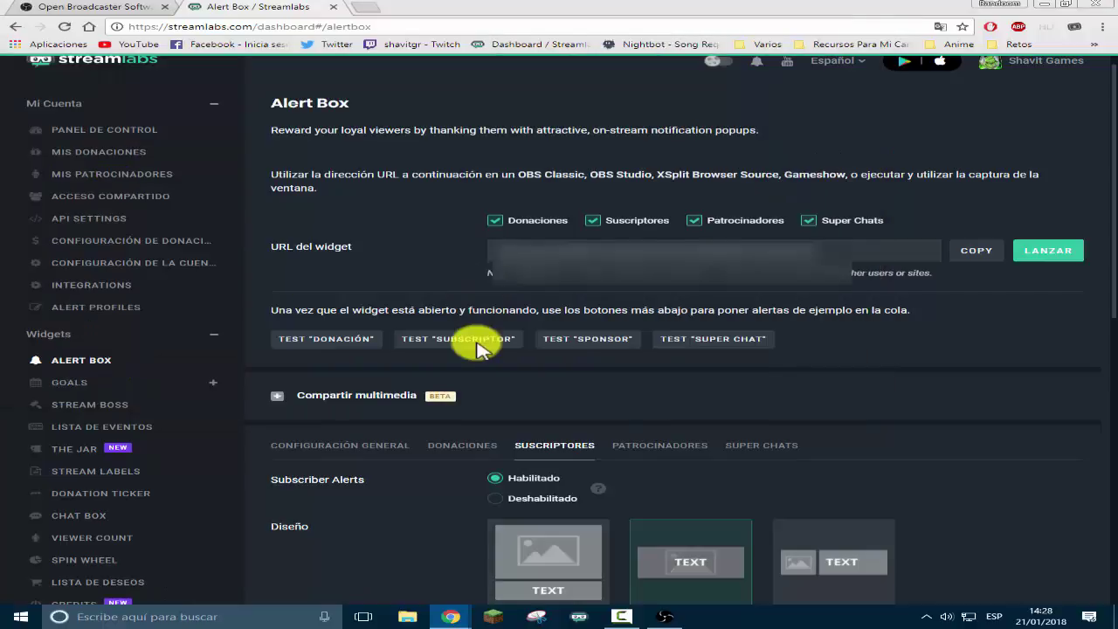
click(478, 341)
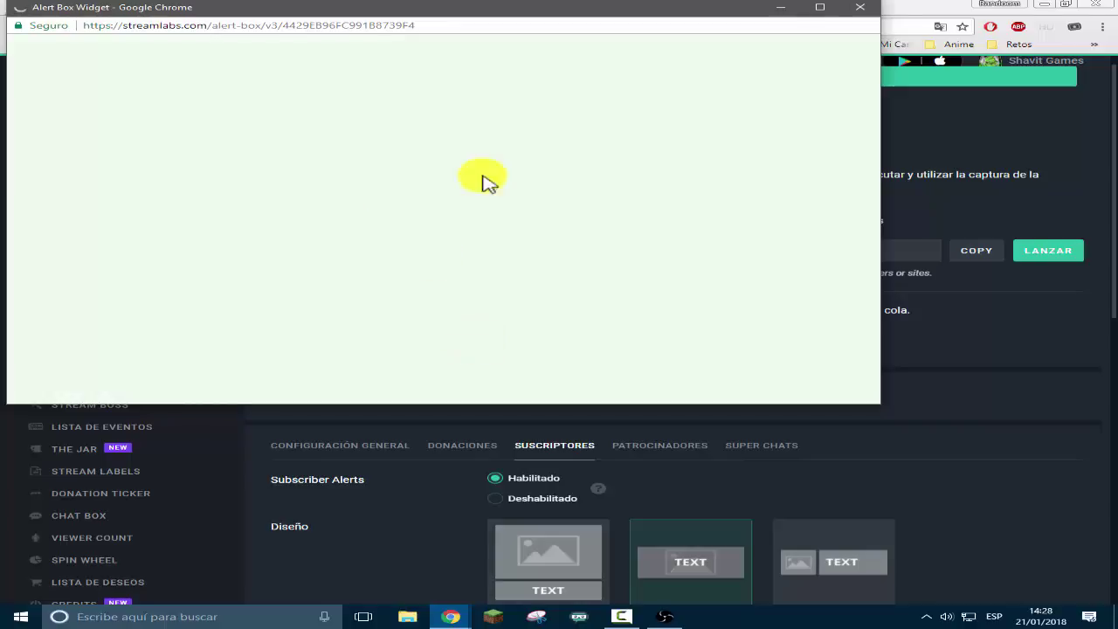
drag(561, 15, 584, 77)
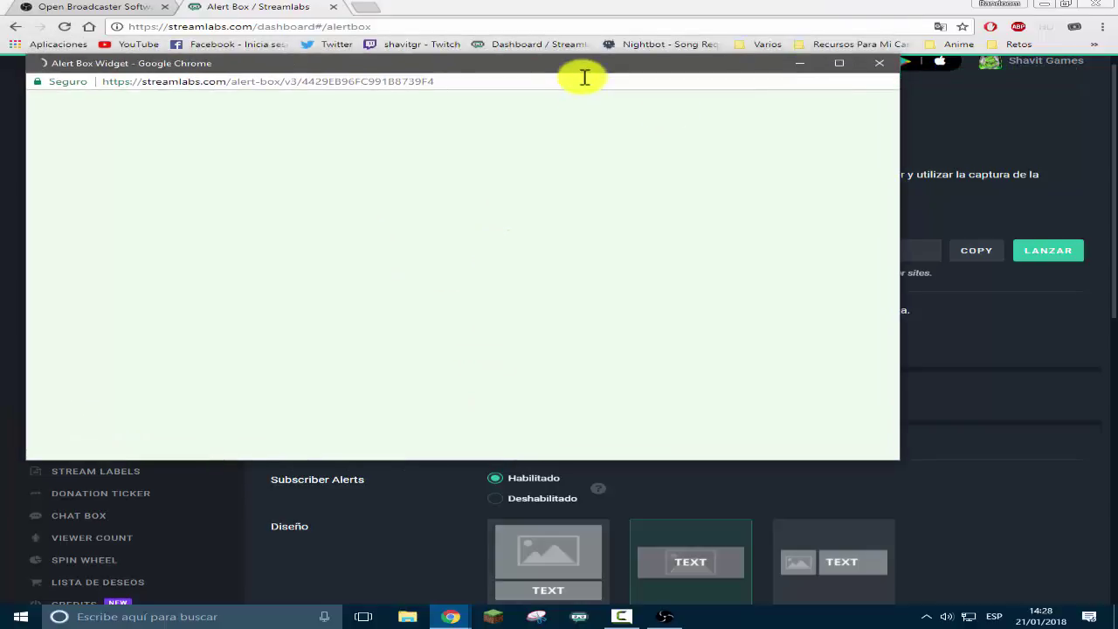
key(alt+Tab)
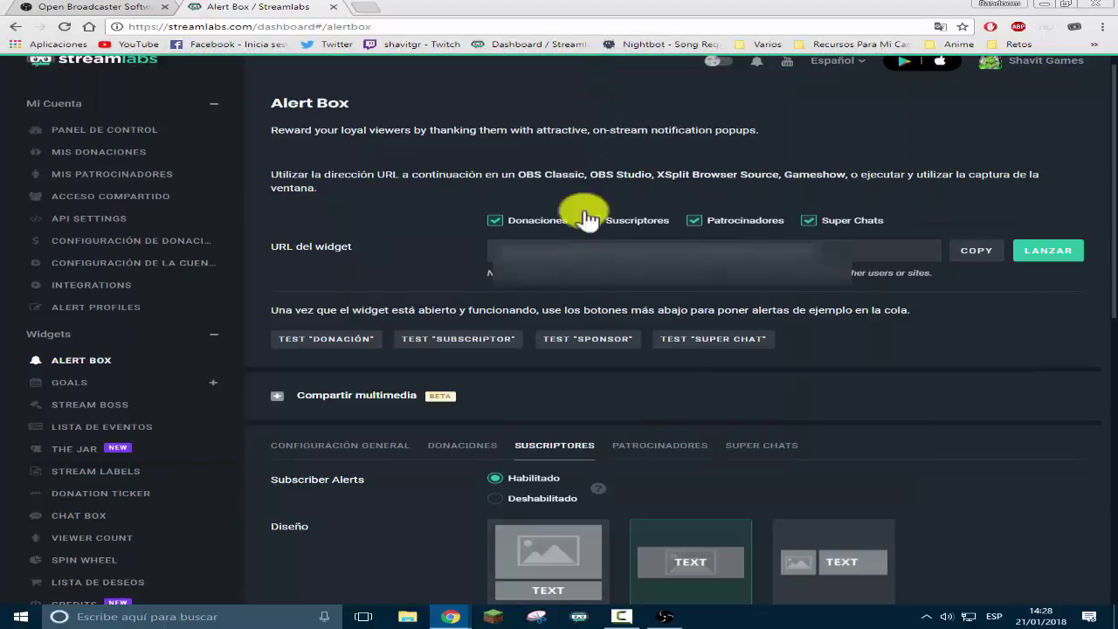
Send another test subscriber alert and view the text-over-image layout in the widget window
click(492, 340)
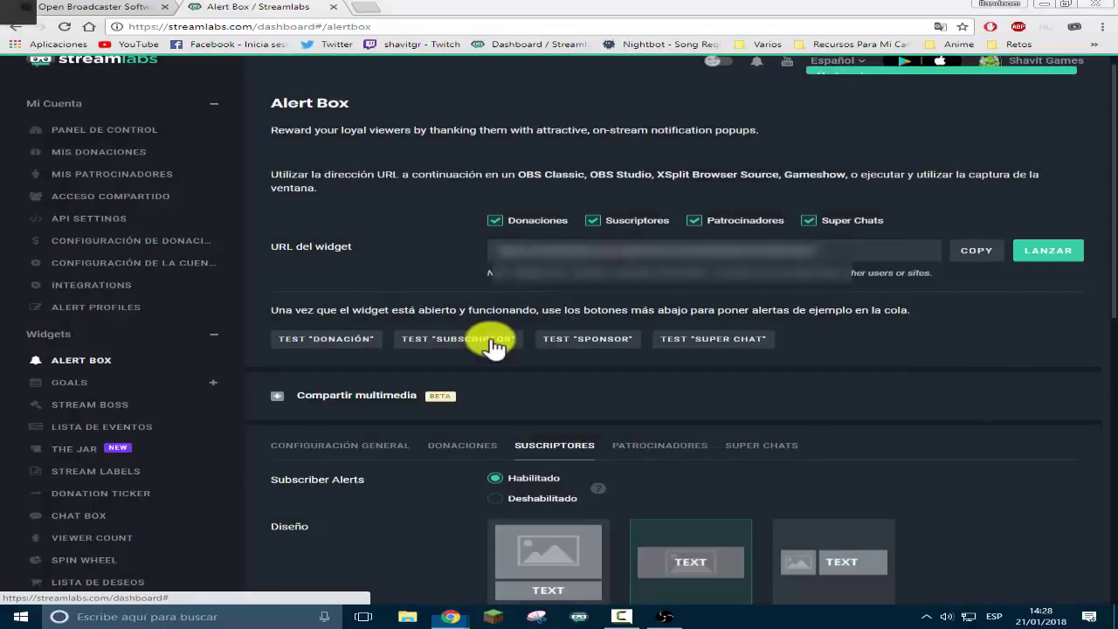
key(alt+Tab)
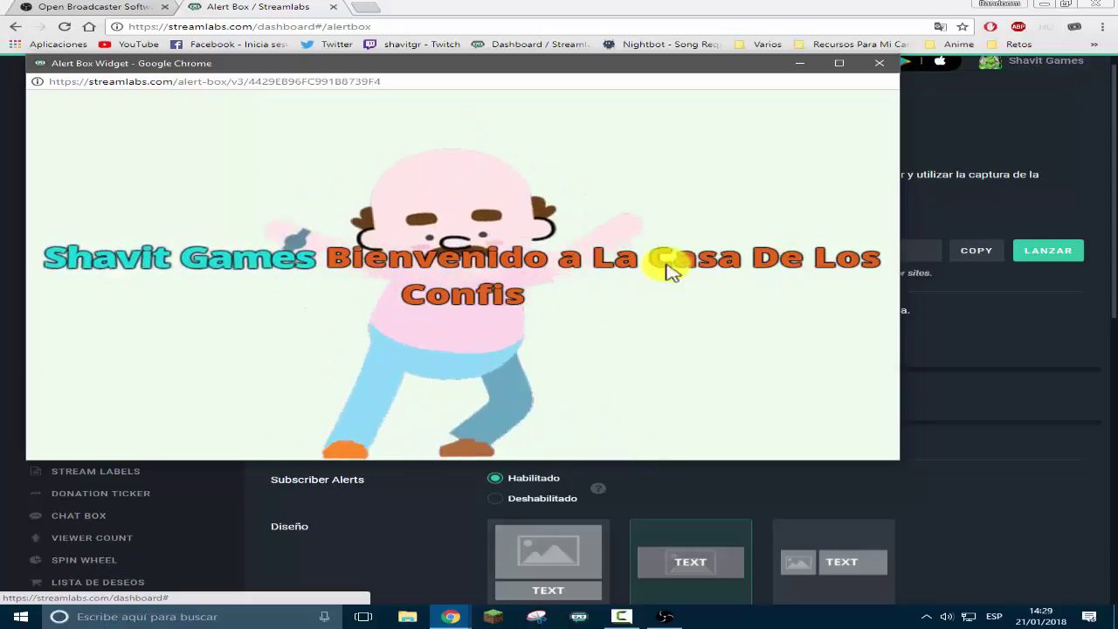
Choose the layout with the text beside the image for subscriber alerts and save the settings
click(808, 484)
scroll(917, 540, down, 8)
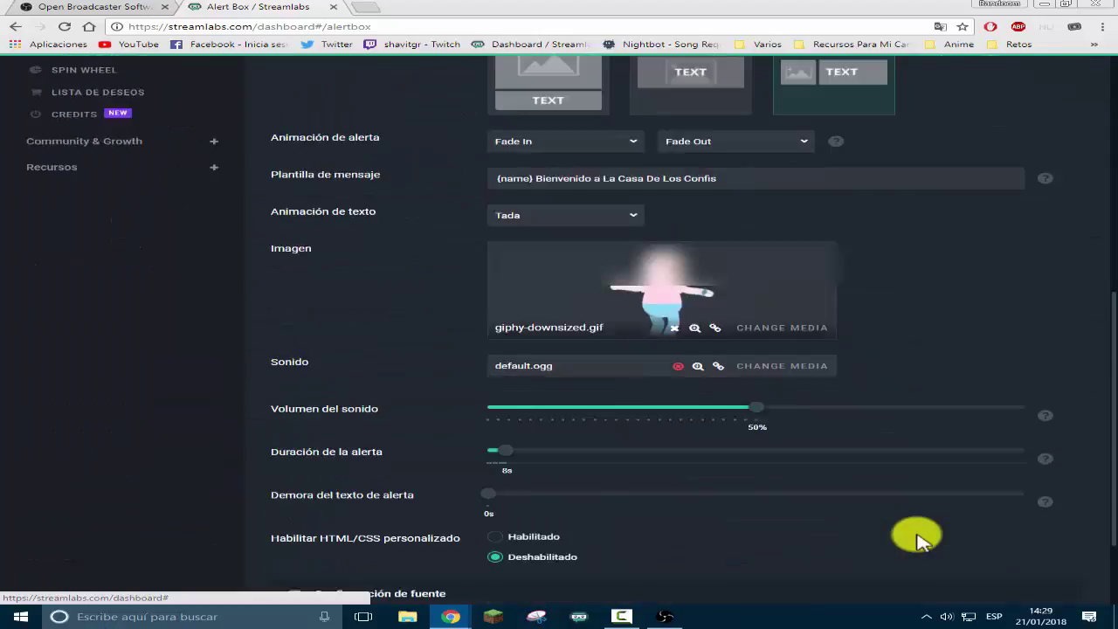
click(718, 566)
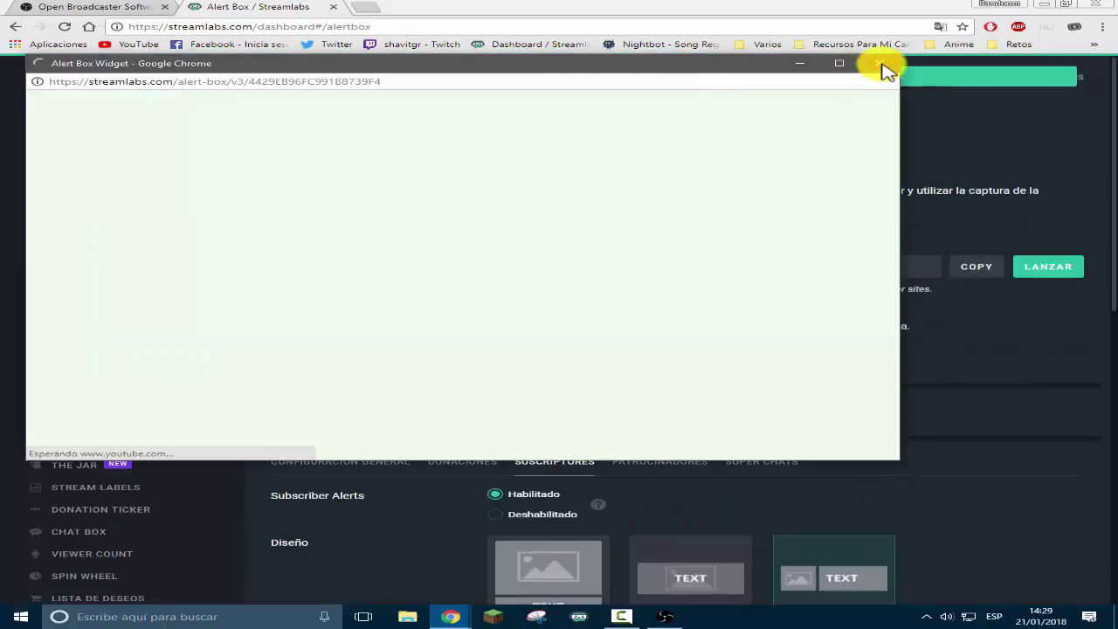
Relaunch the alert box widget window and view a test subscriber alert with the text beside the image
click(882, 65)
click(1035, 267)
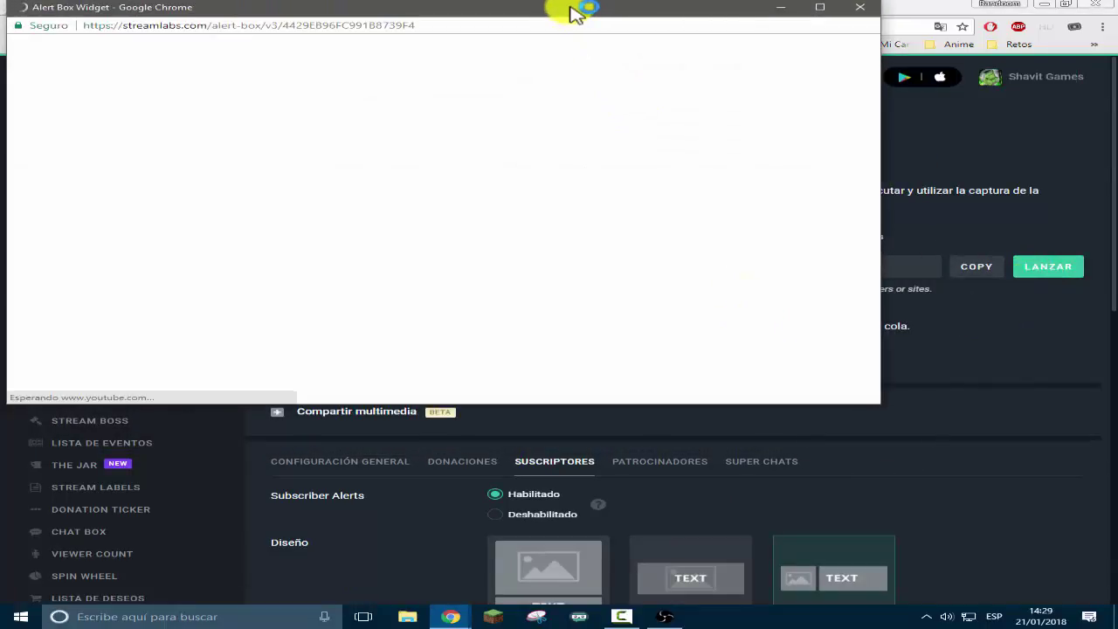
drag(572, 12, 576, 54)
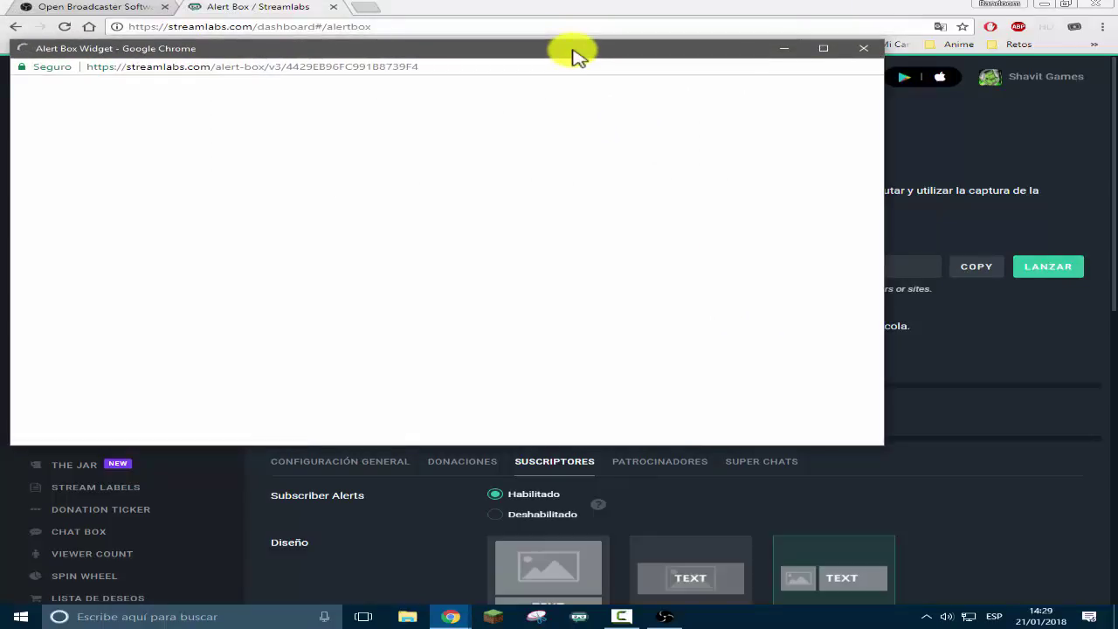
key(ctrl+w)
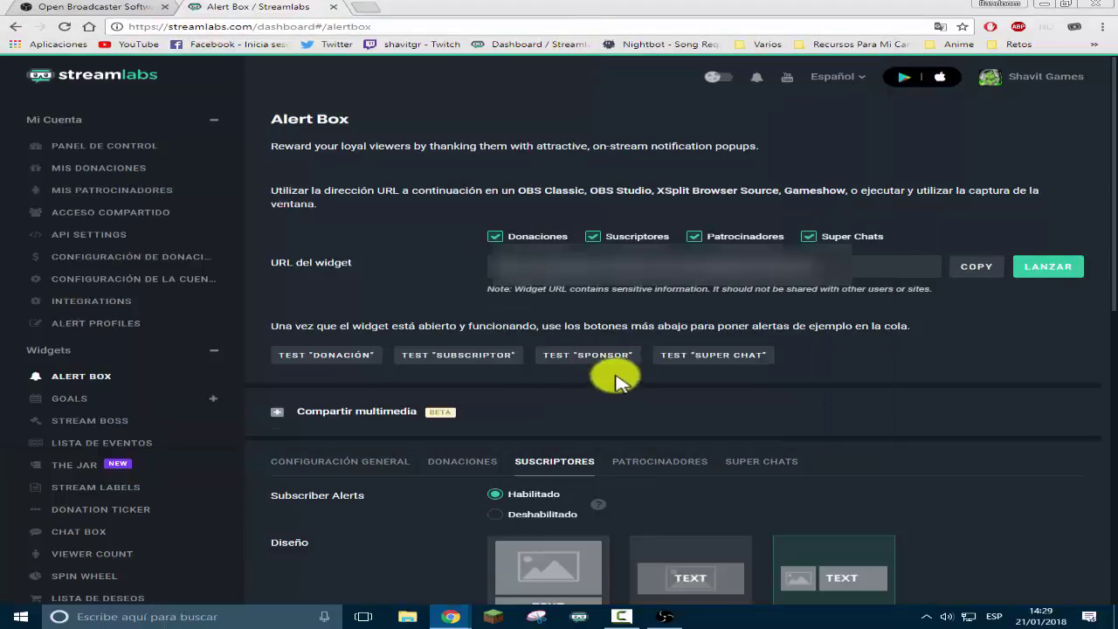
key(ctrl+shift+t)
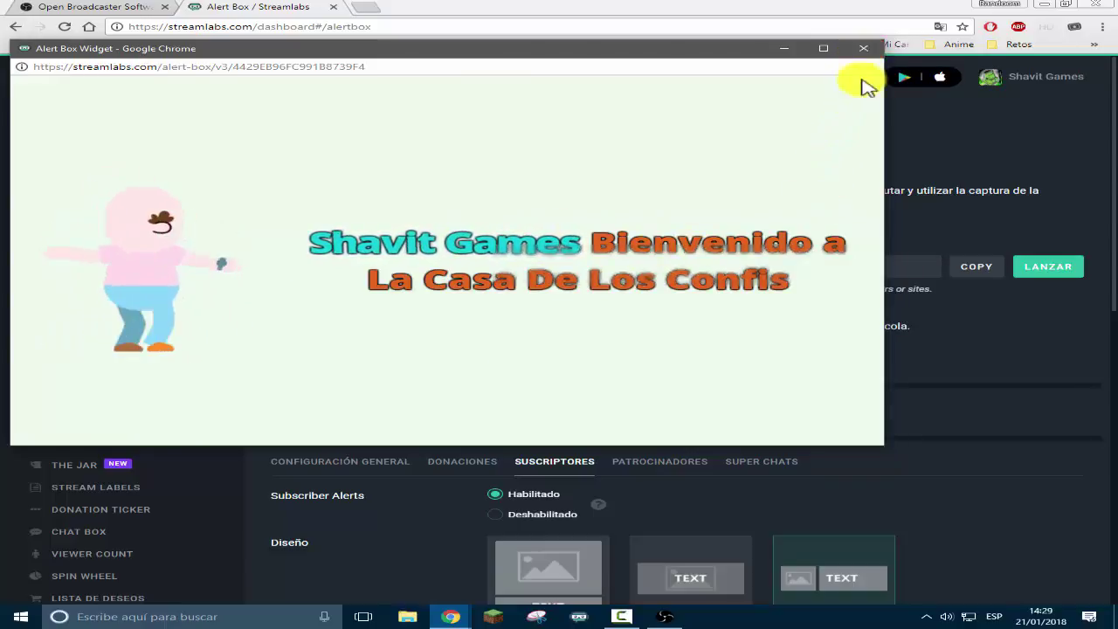
Close the widget window, then set the subscriber alert layout to image above text and save the settings
click(863, 48)
scroll(684, 536, down, 10)
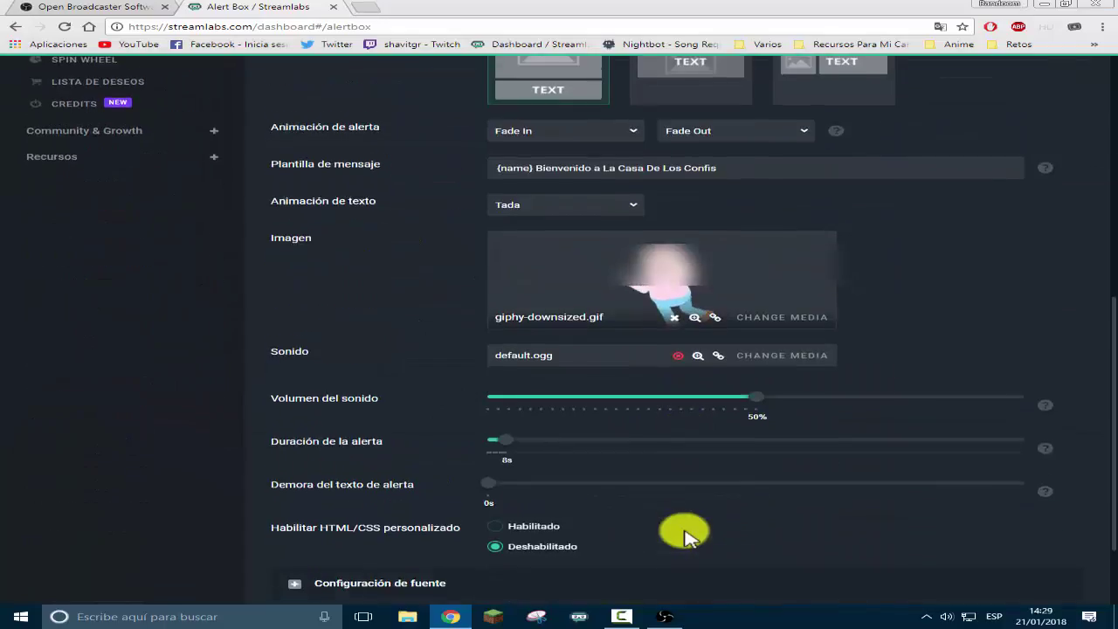
click(699, 566)
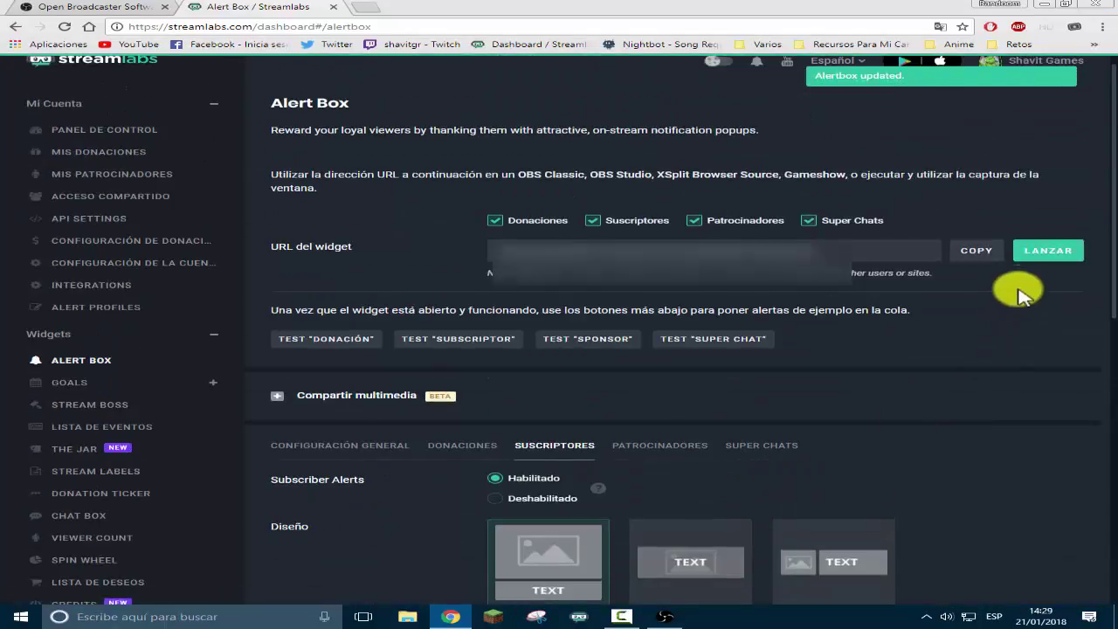
Launch the alert box widget again and view a test subscriber alert with the image above the text
key(alt+Tab)
key(alt+Tab)
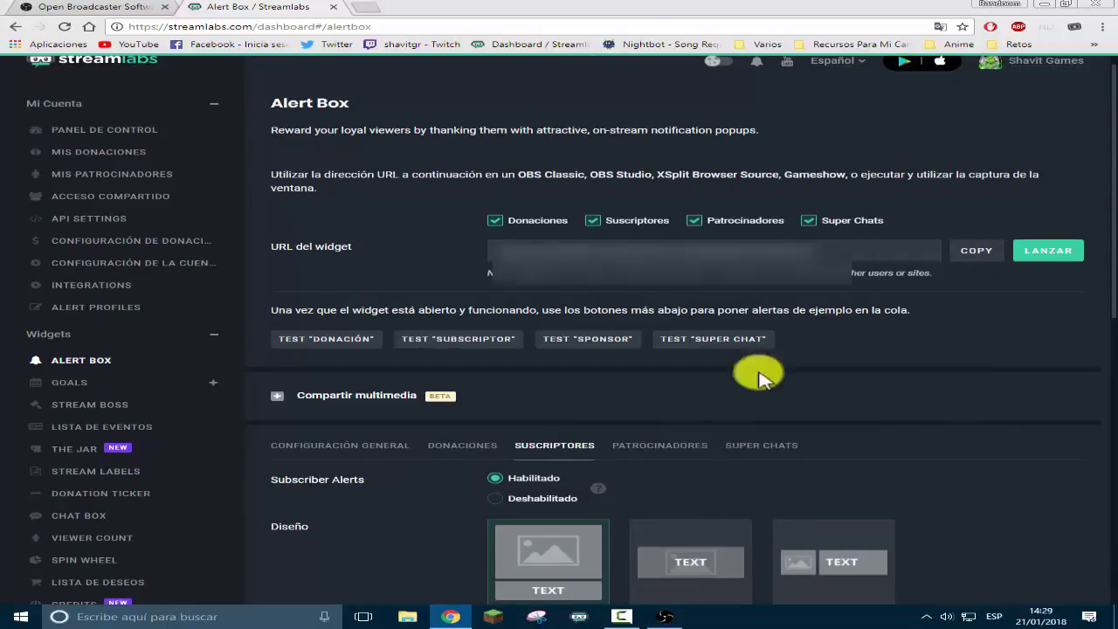
click(1047, 250)
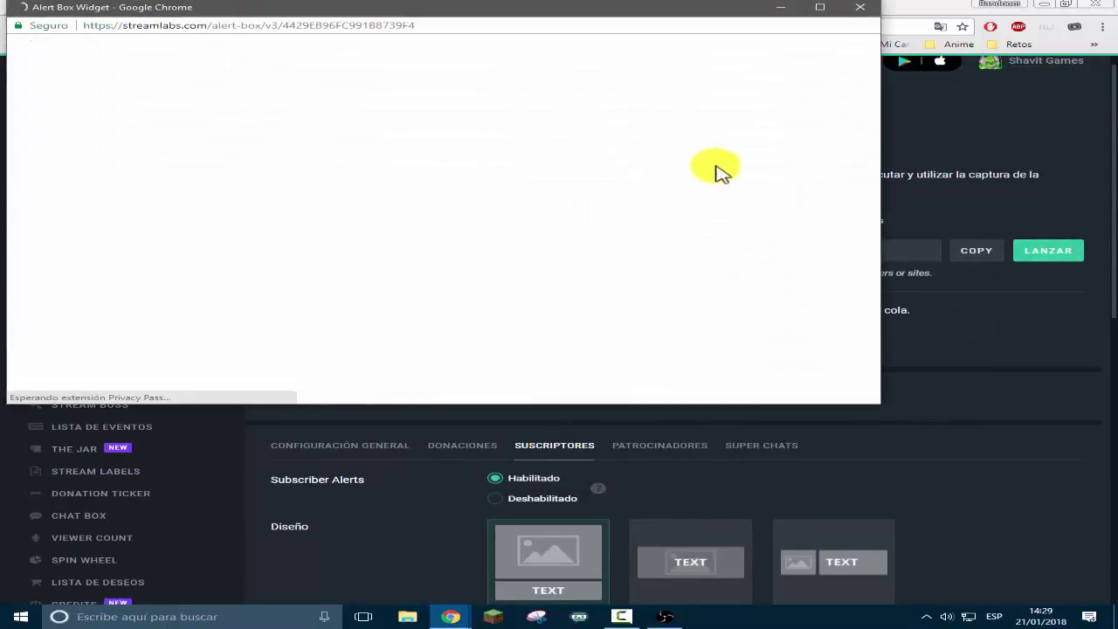
key(alt+Tab)
key(alt+Tab)
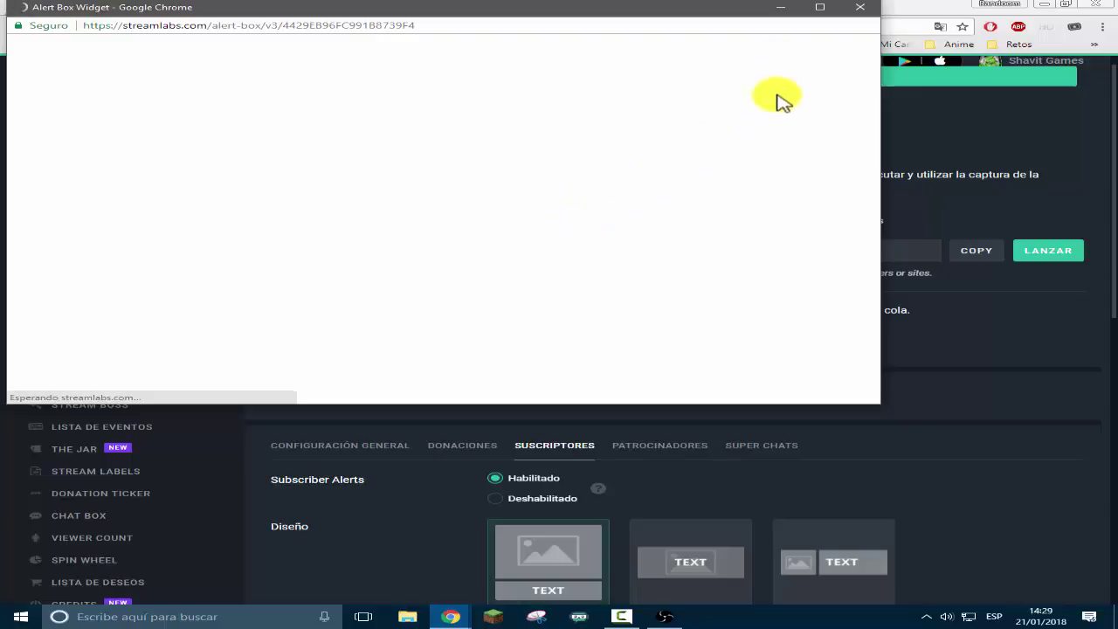
key(alt+Tab)
key(alt+Tab)
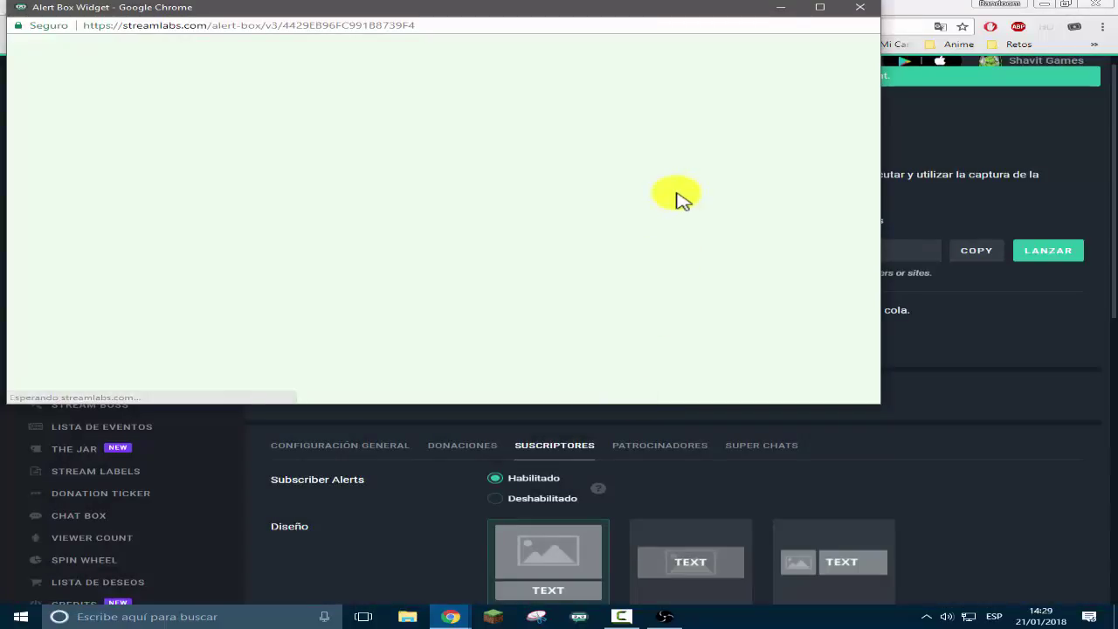
key(alt+Tab)
click(474, 338)
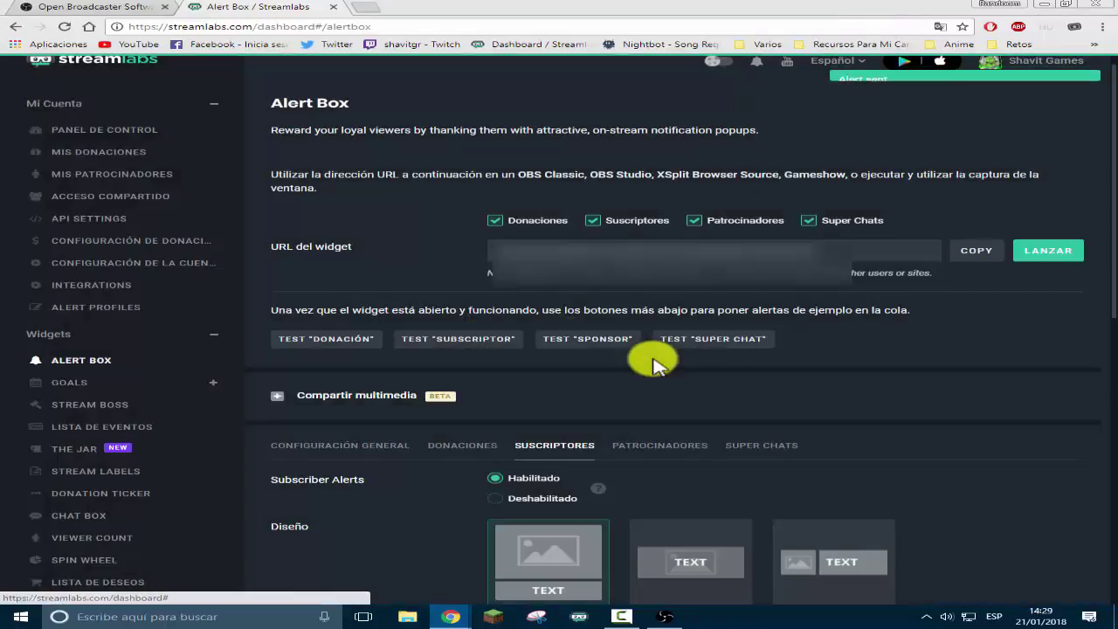
key(alt+Tab)
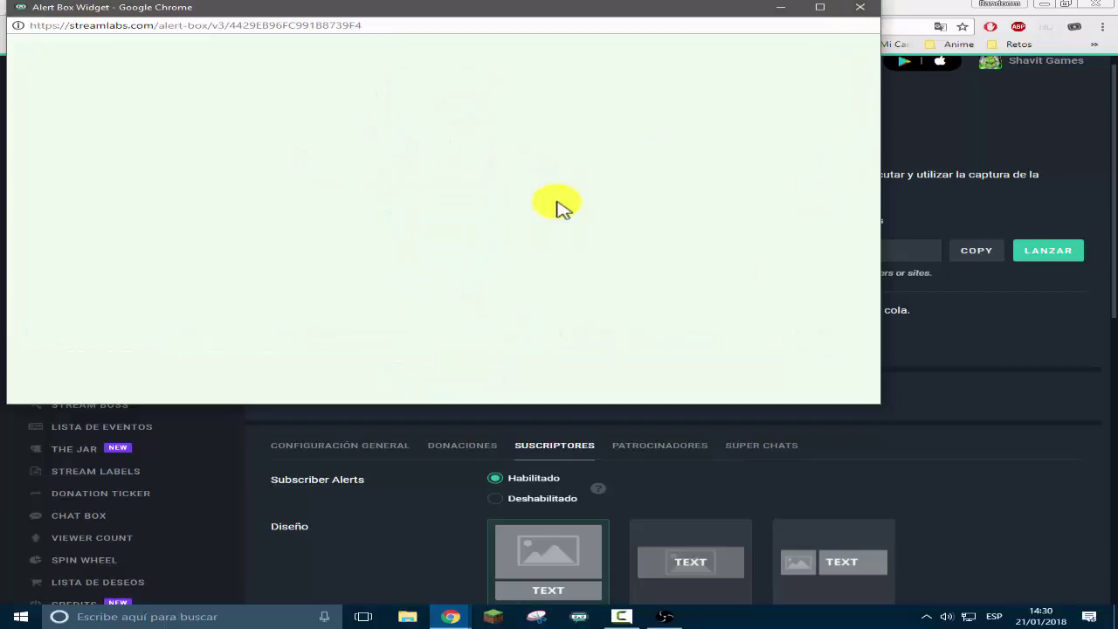
click(785, 11)
Preview the Bounce, Pulse, Rubber Band and Tada text animations for subscriber alerts
scroll(888, 370, down, 5)
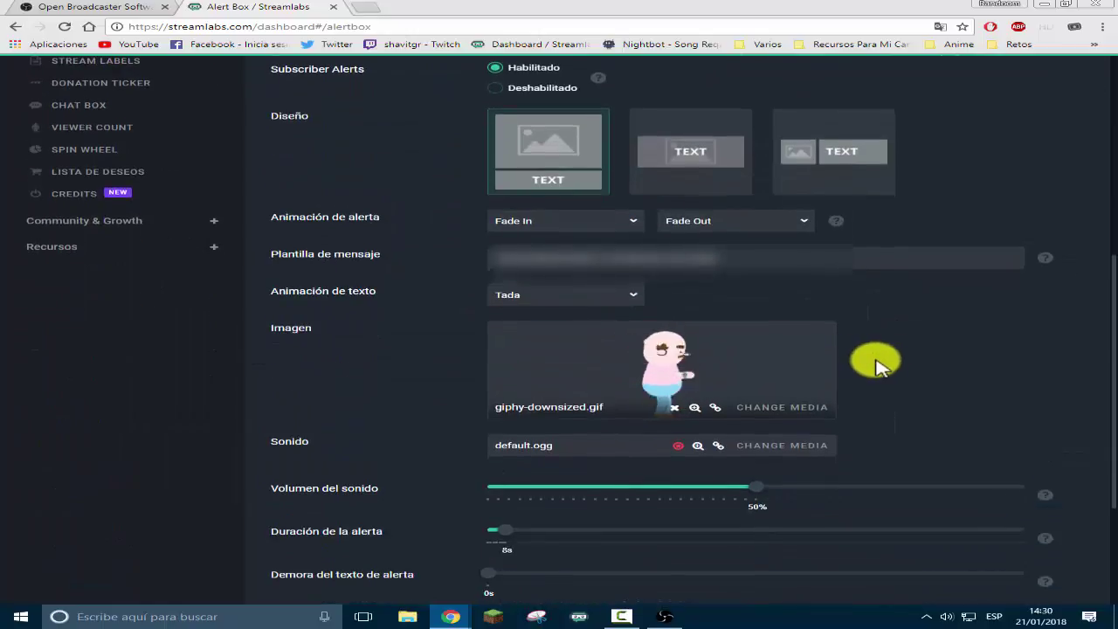
click(629, 296)
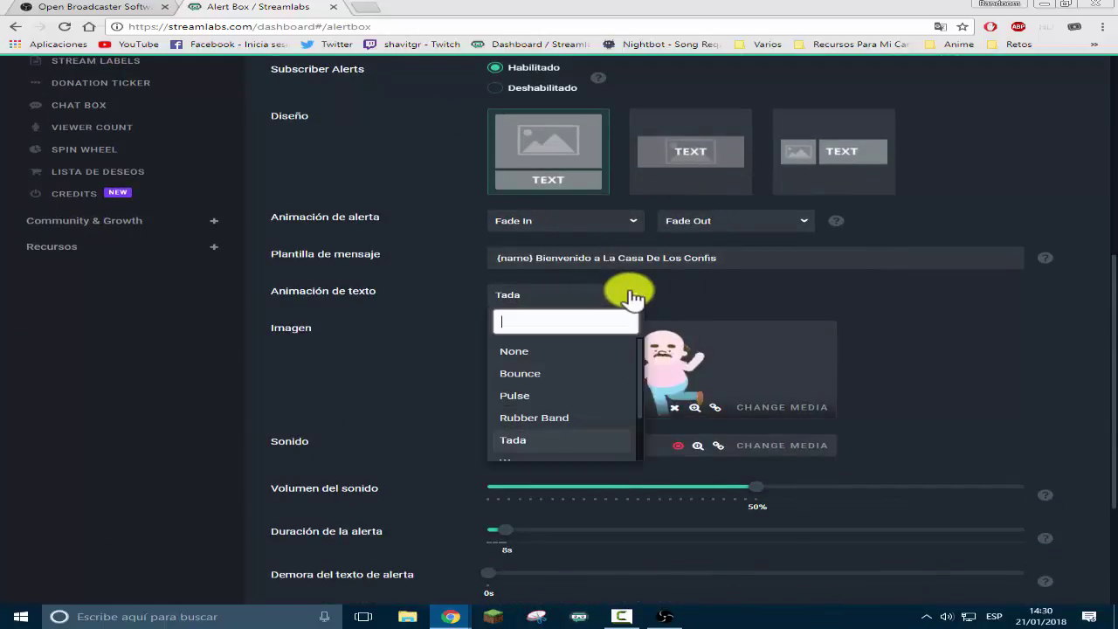
click(543, 376)
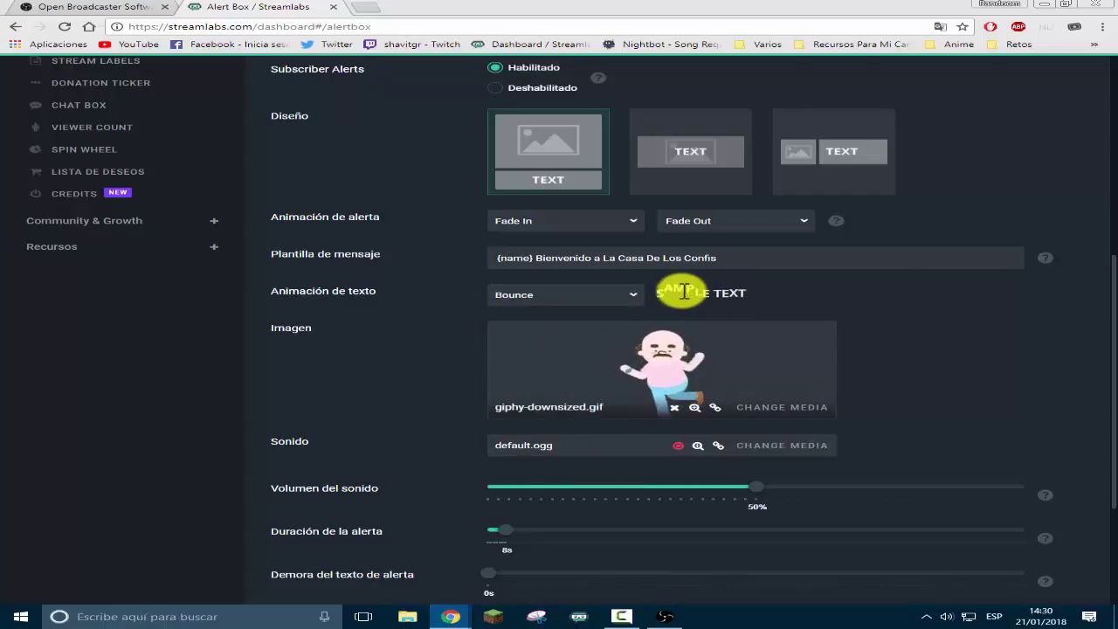
click(632, 297)
click(550, 397)
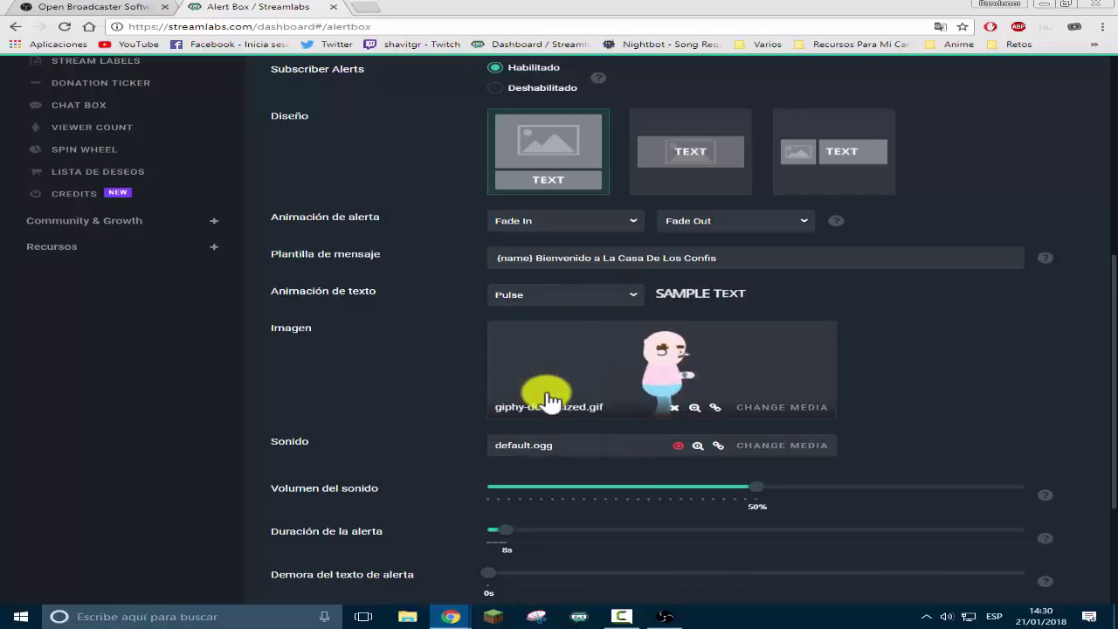
click(638, 297)
click(569, 419)
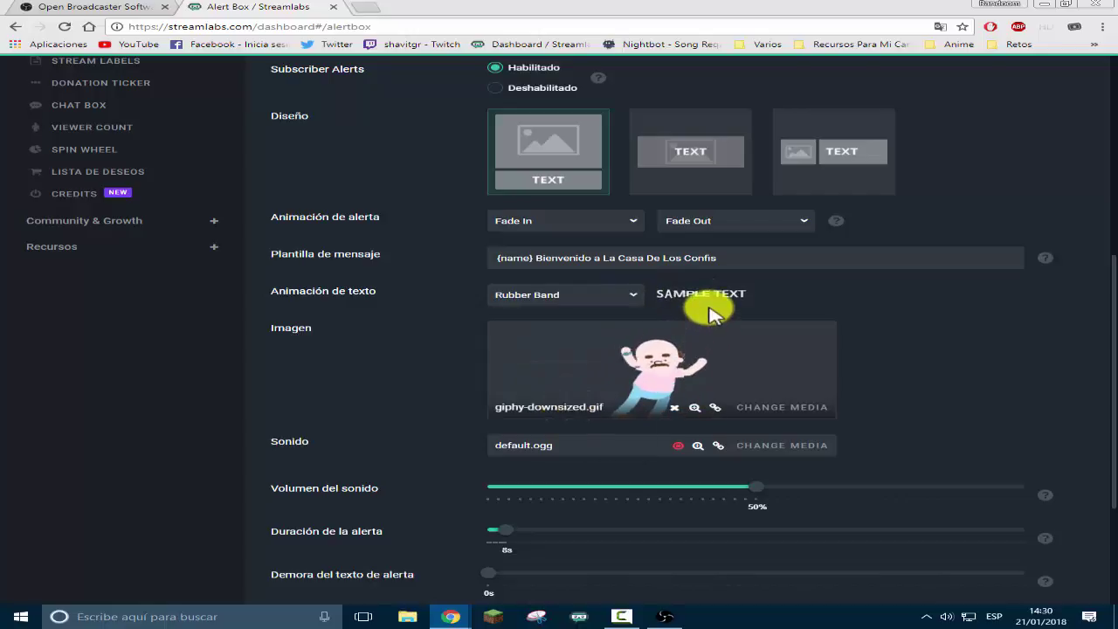
click(640, 295)
scroll(574, 383, down, 1)
click(552, 383)
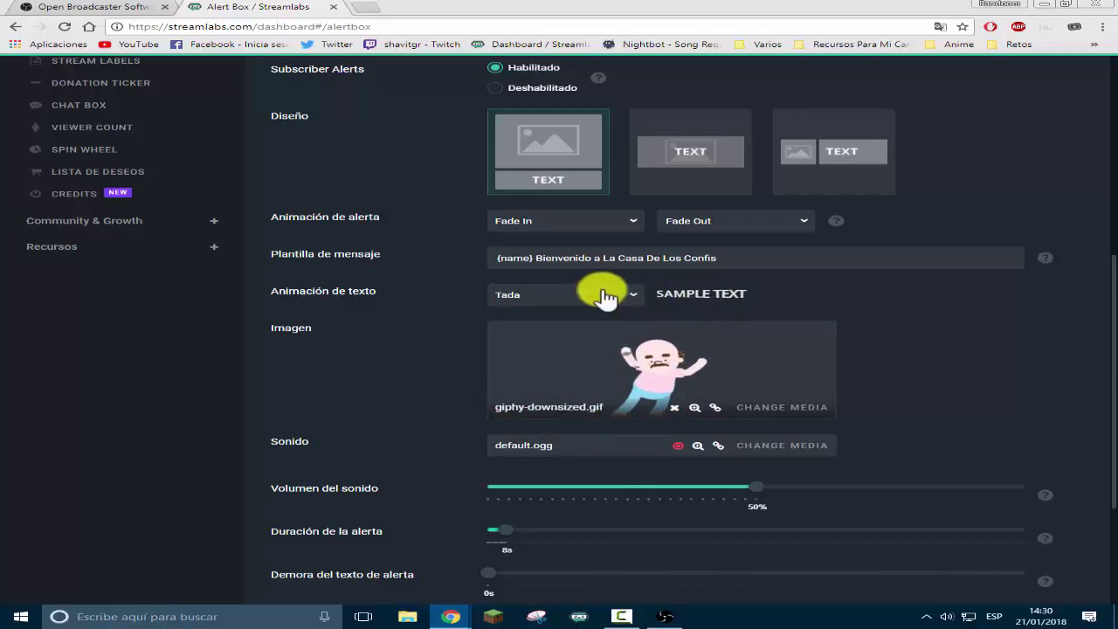
Preview the Wave, Wiggle and Wobble text animations for subscriber alerts
click(635, 299)
scroll(561, 434, down, 1)
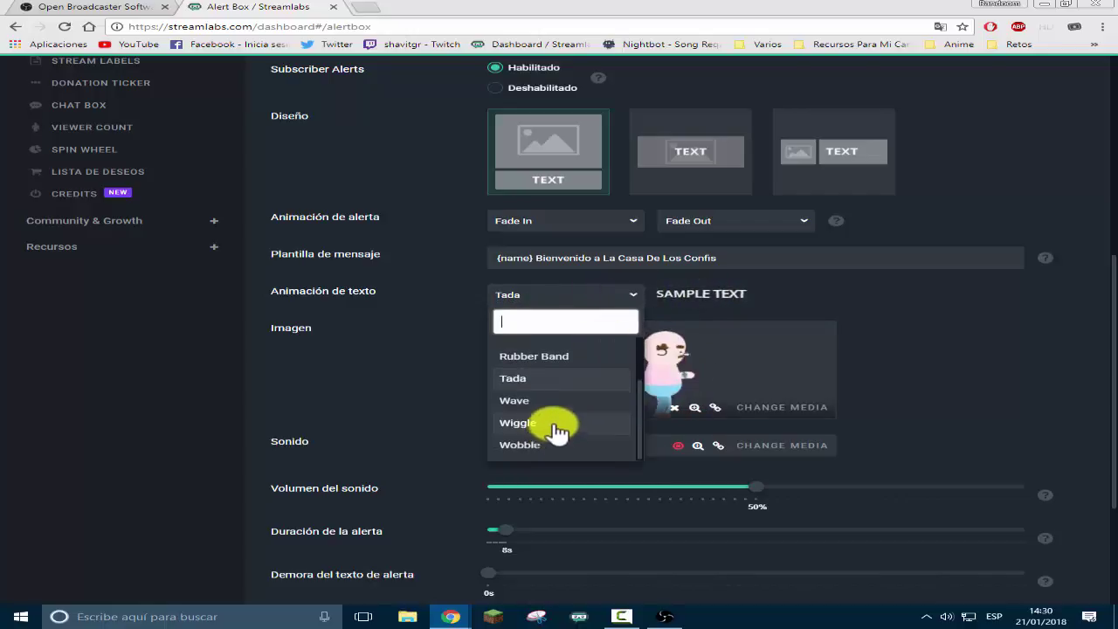
click(553, 401)
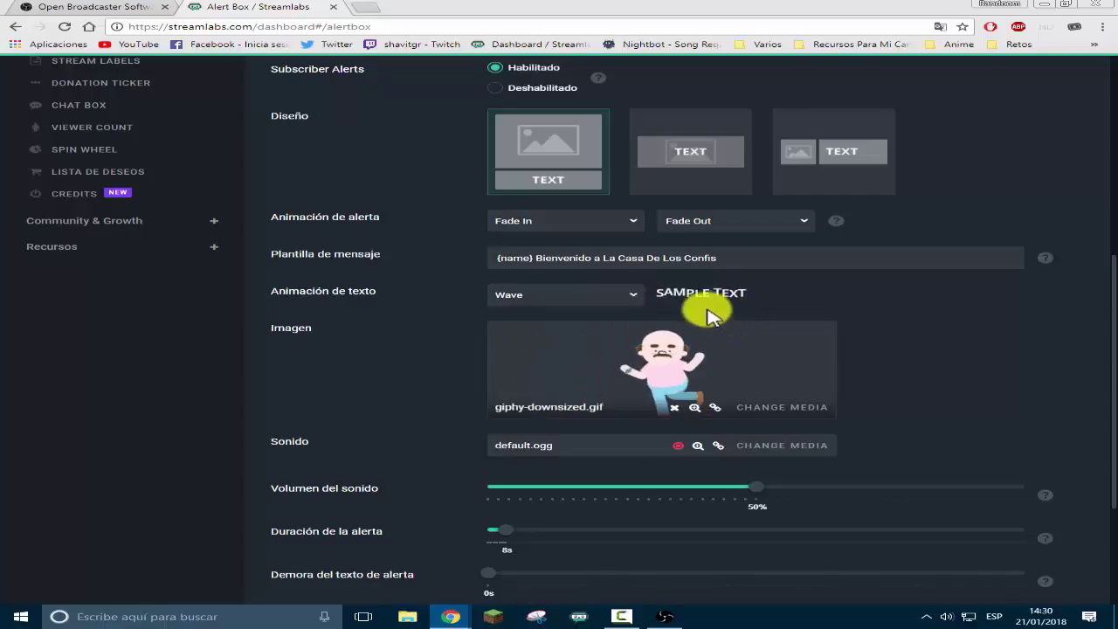
click(636, 298)
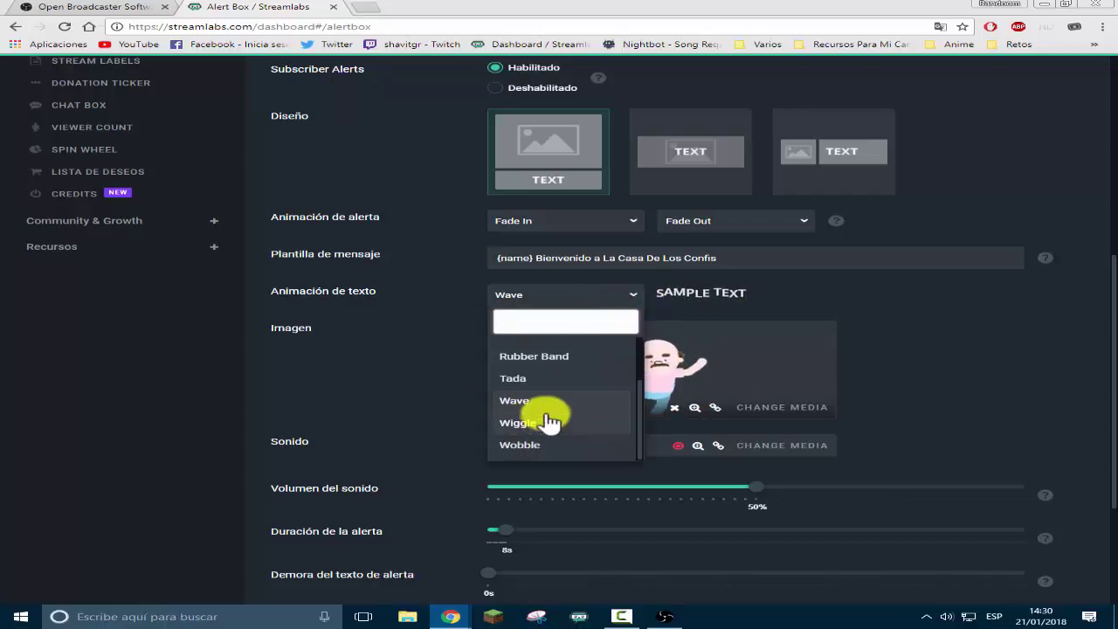
click(539, 434)
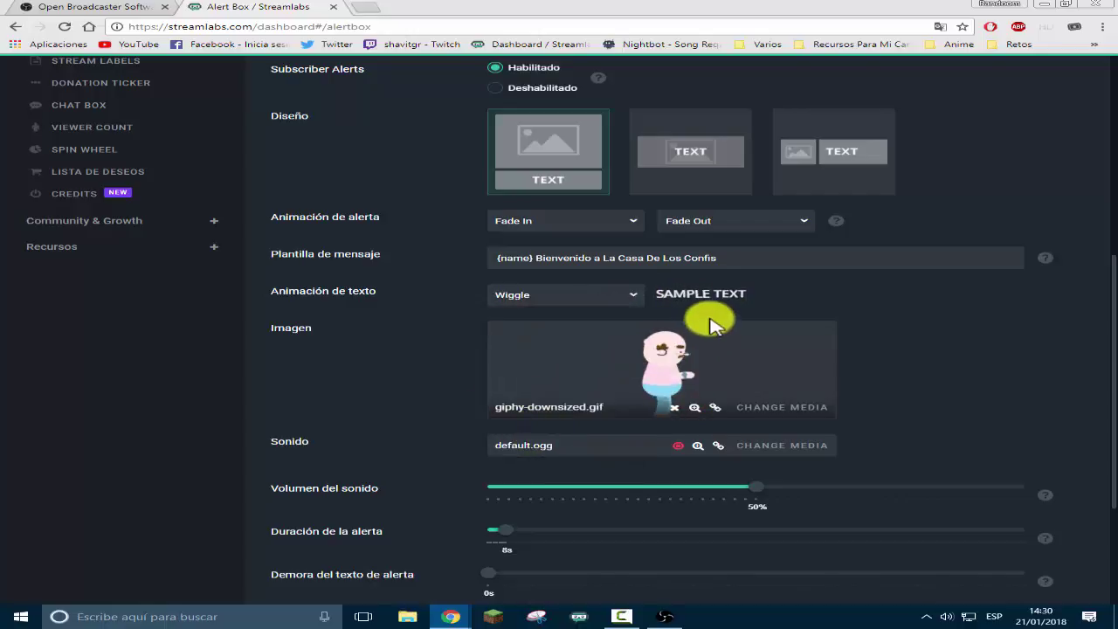
click(635, 299)
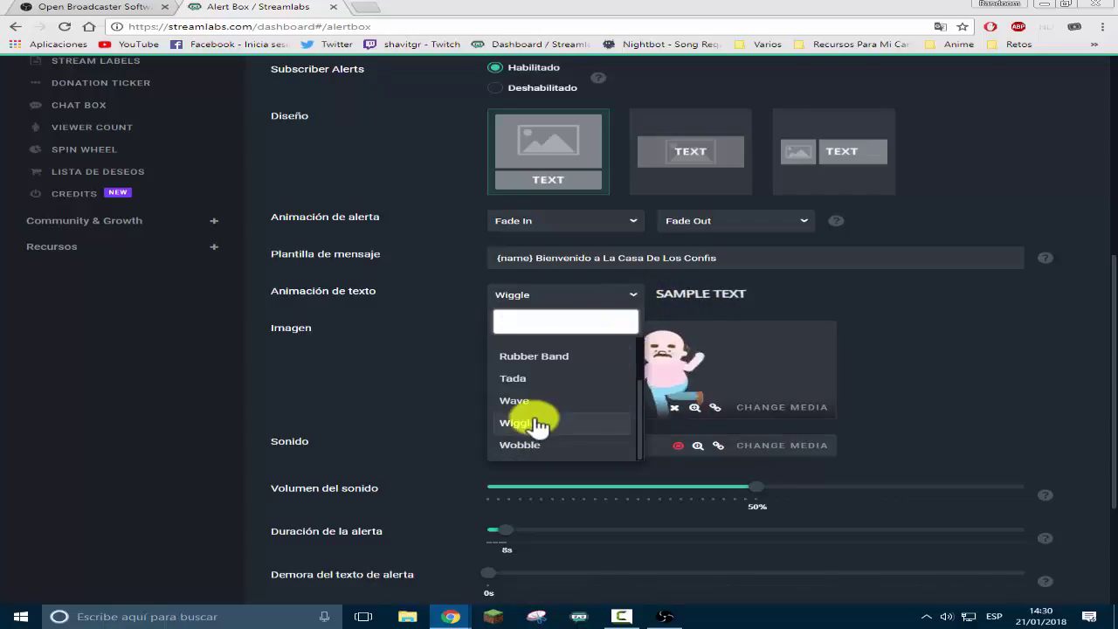
click(545, 444)
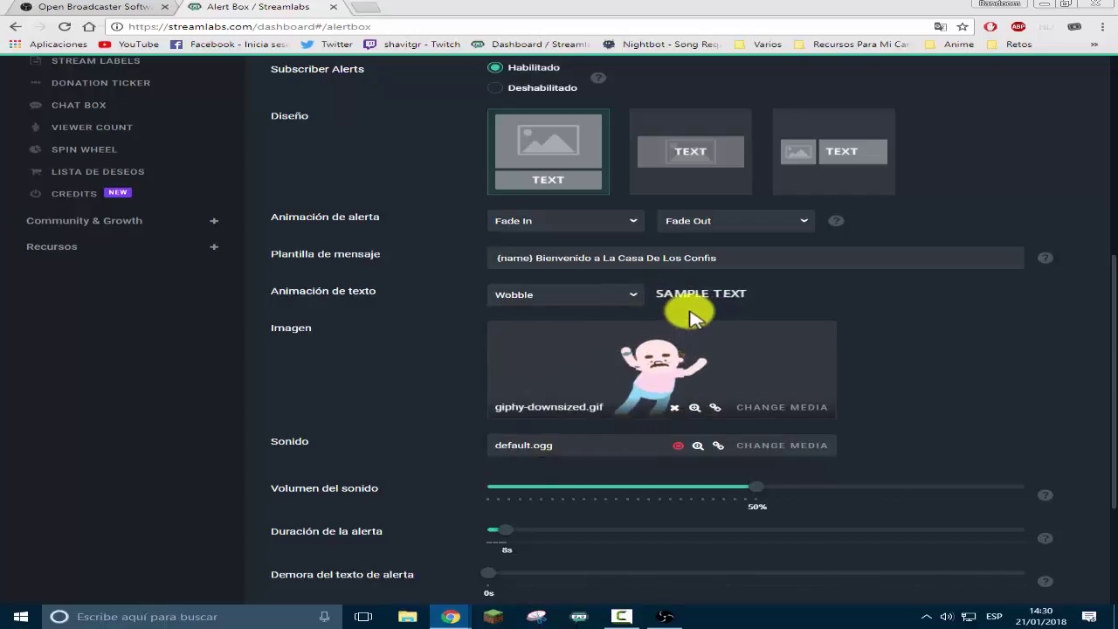
Set the subscriber alert text animation to Wiggle and save the settings
click(638, 298)
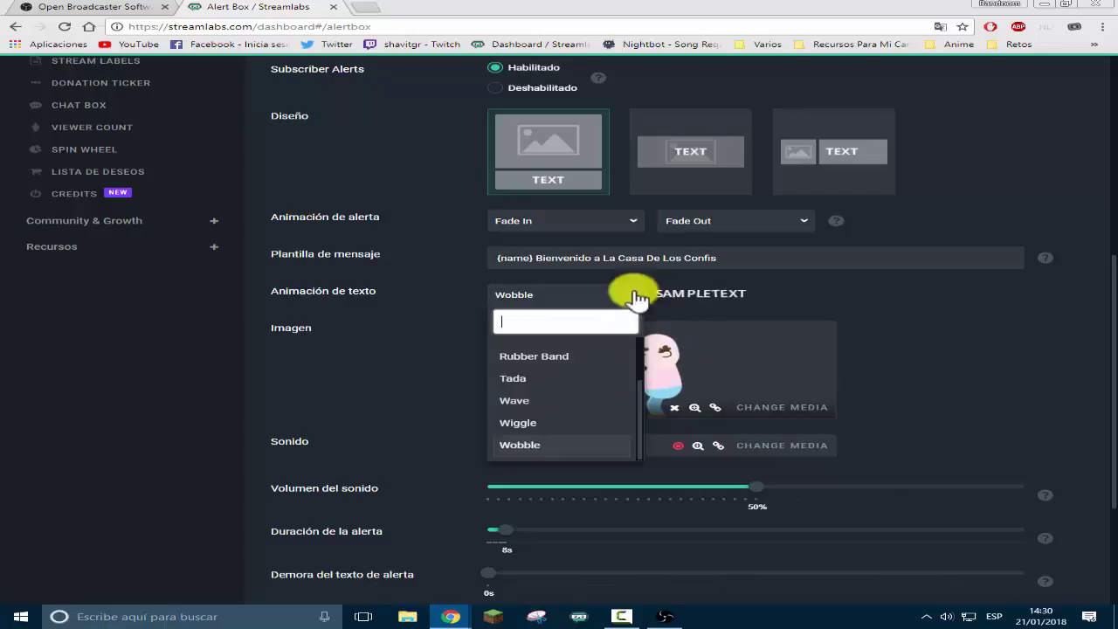
click(554, 425)
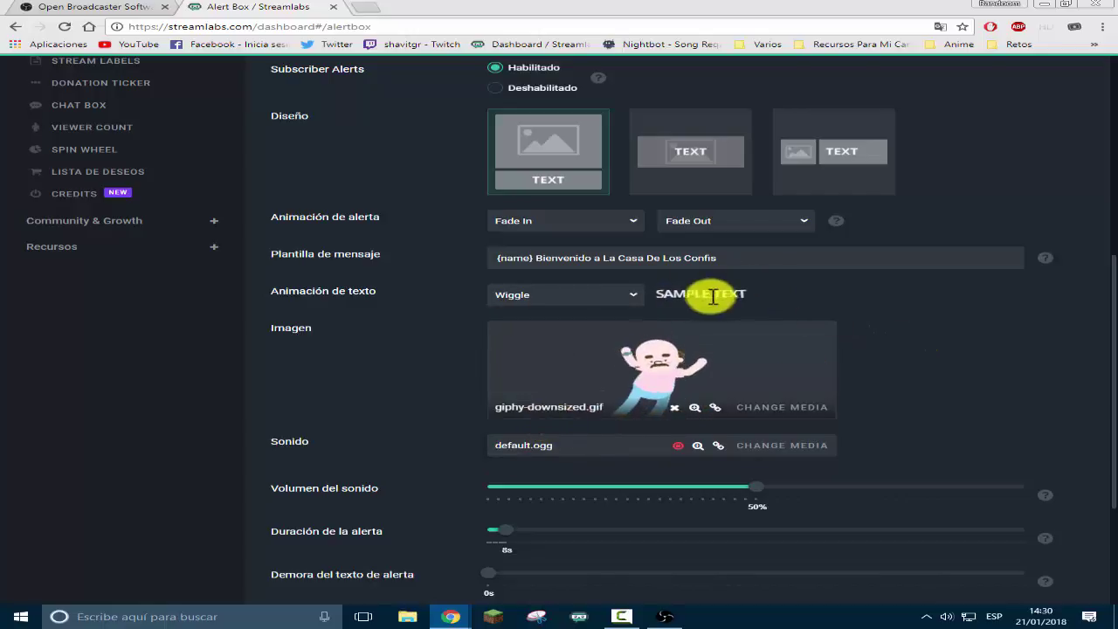
scroll(933, 371, down, 3)
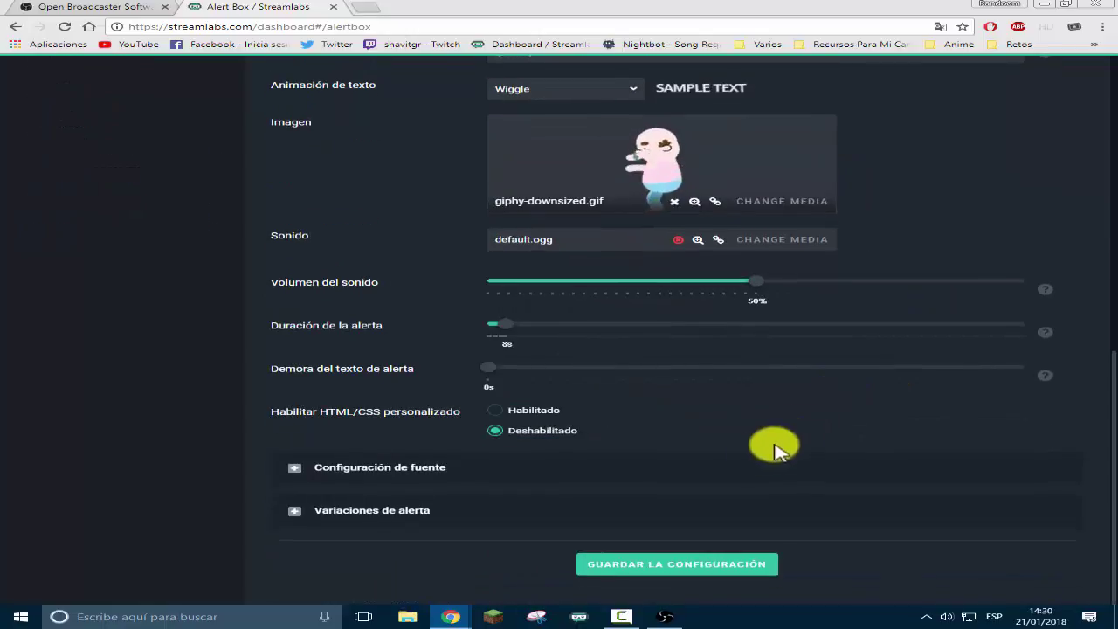
click(654, 564)
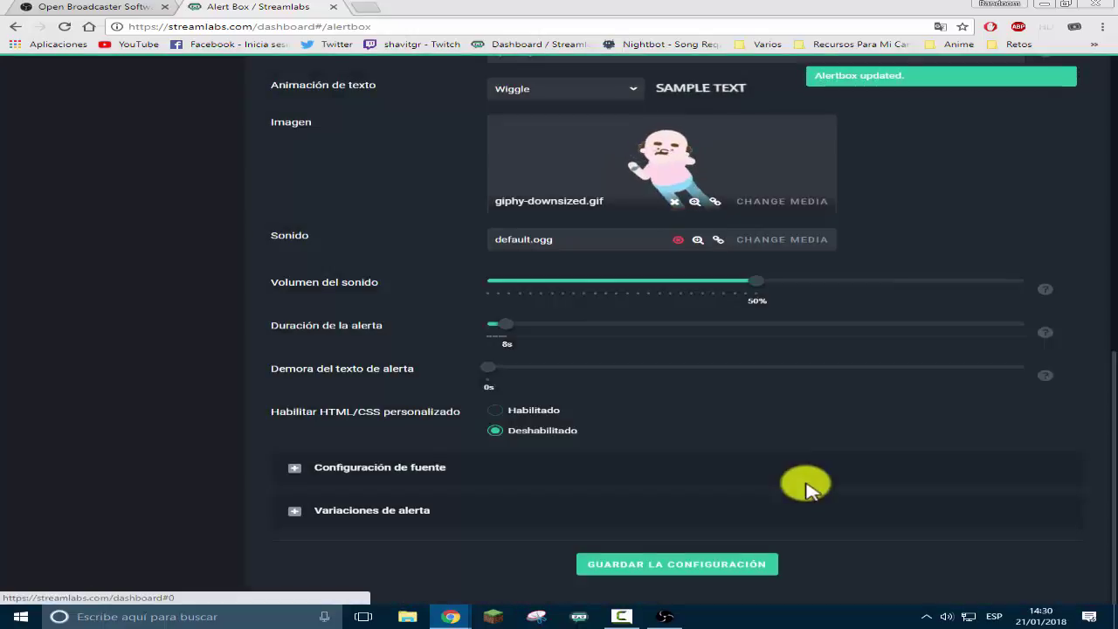
Return to the launched alert box widget window and close it
scroll(808, 489, up, 4)
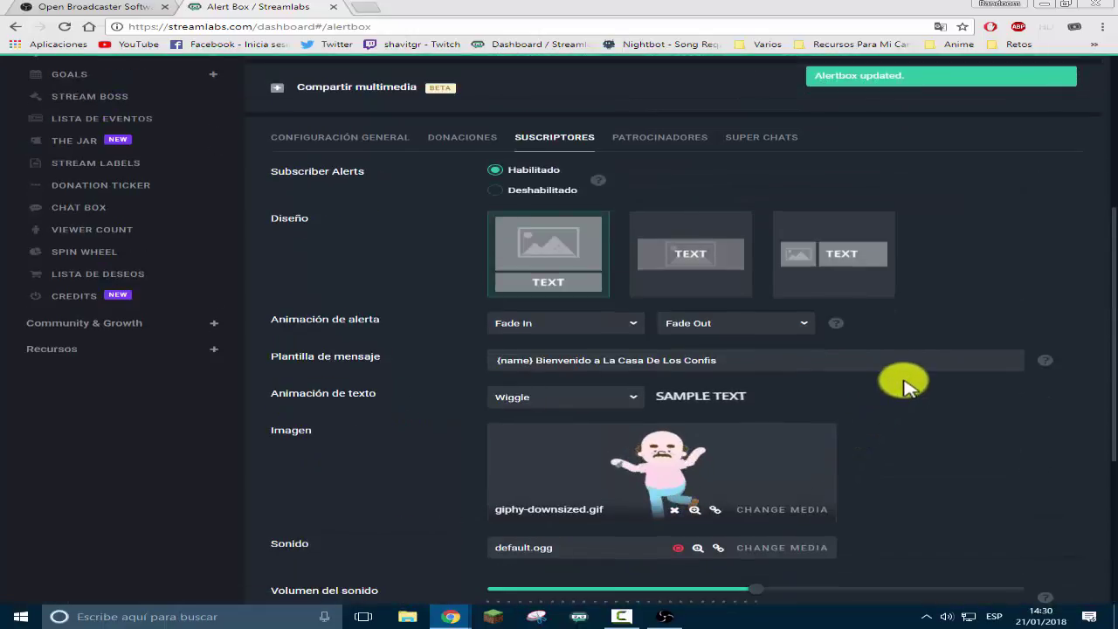
scroll(903, 382, down, 1)
scroll(899, 380, up, 5)
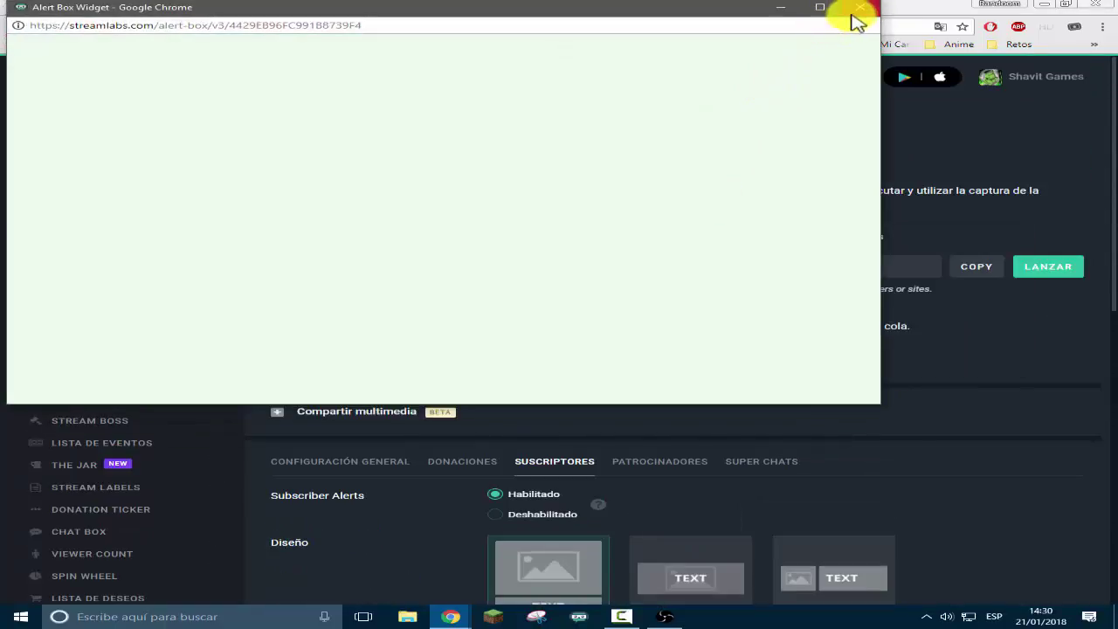
click(854, 11)
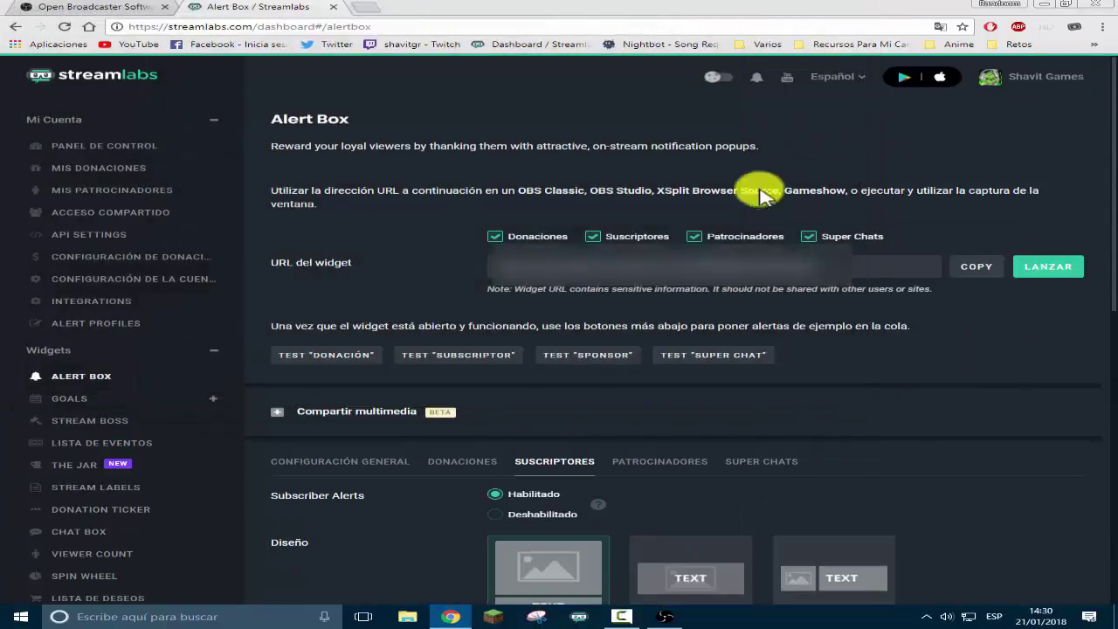
Launch the alert box widget window, run a test subscriber alert in it and close the window
click(1035, 295)
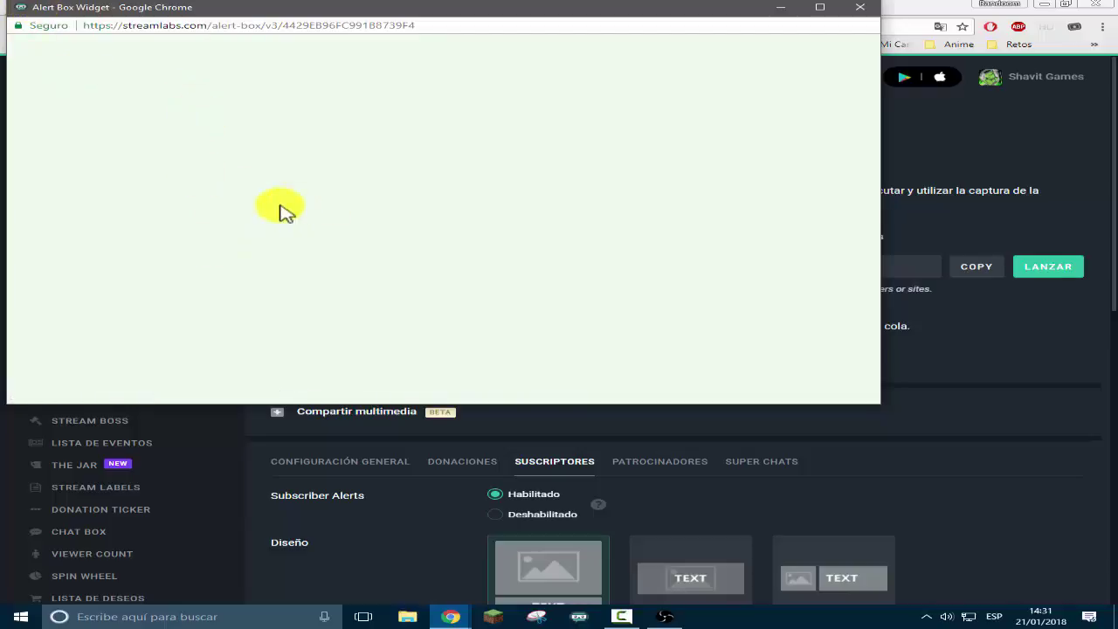
key(ctrl+w)
click(468, 356)
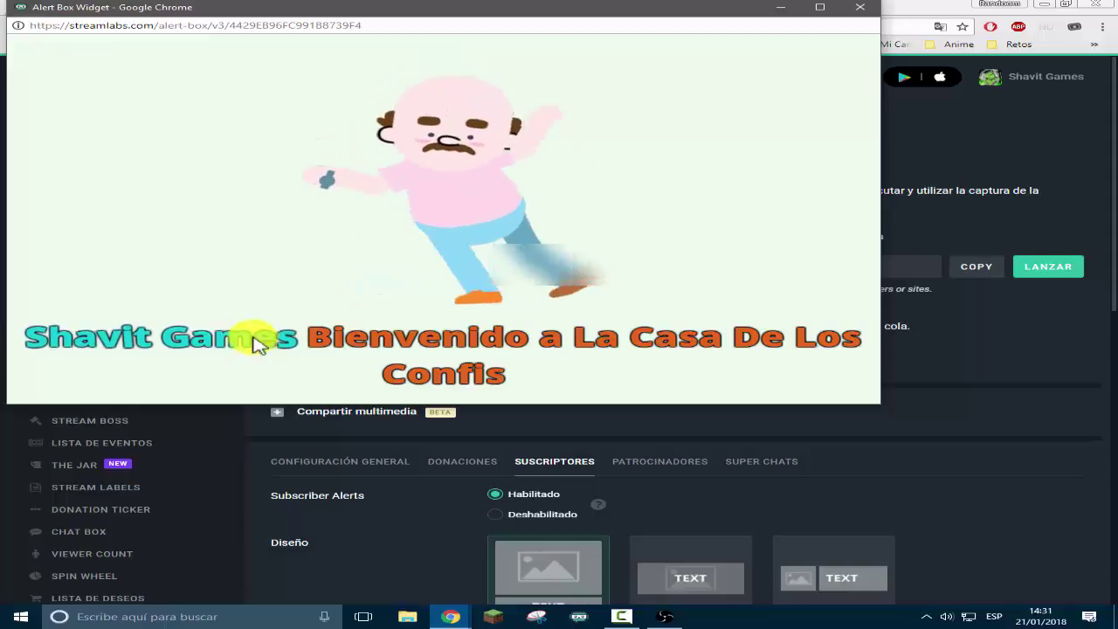
key(alt+F4)
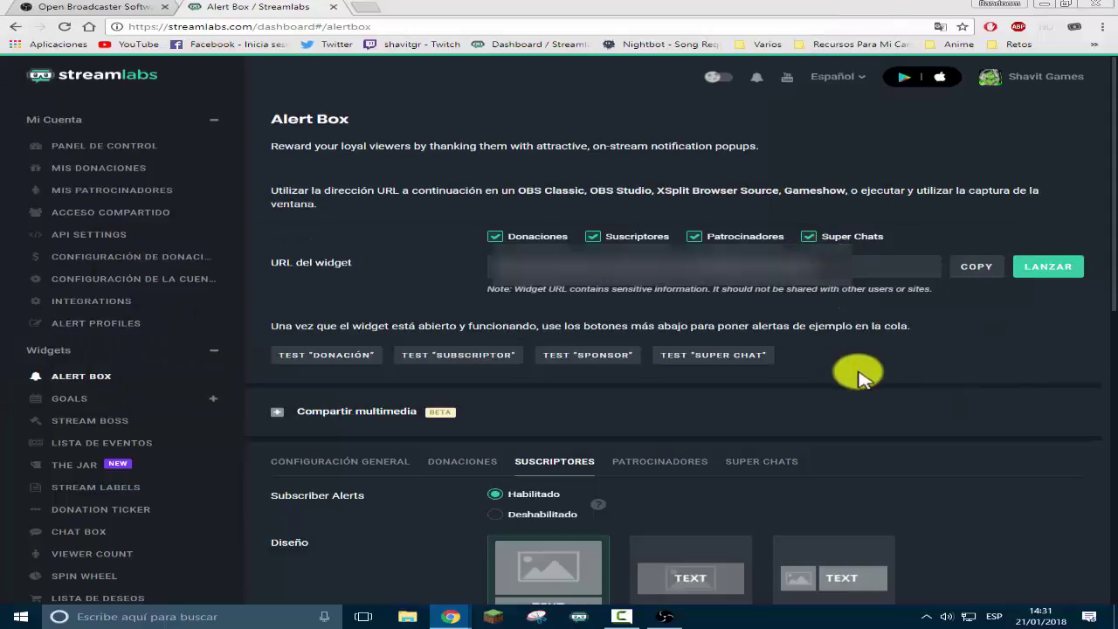
Review the subscriber alert's layout, animation, image, sound and duration settings, and expand the font configuration
scroll(860, 374, down, 3)
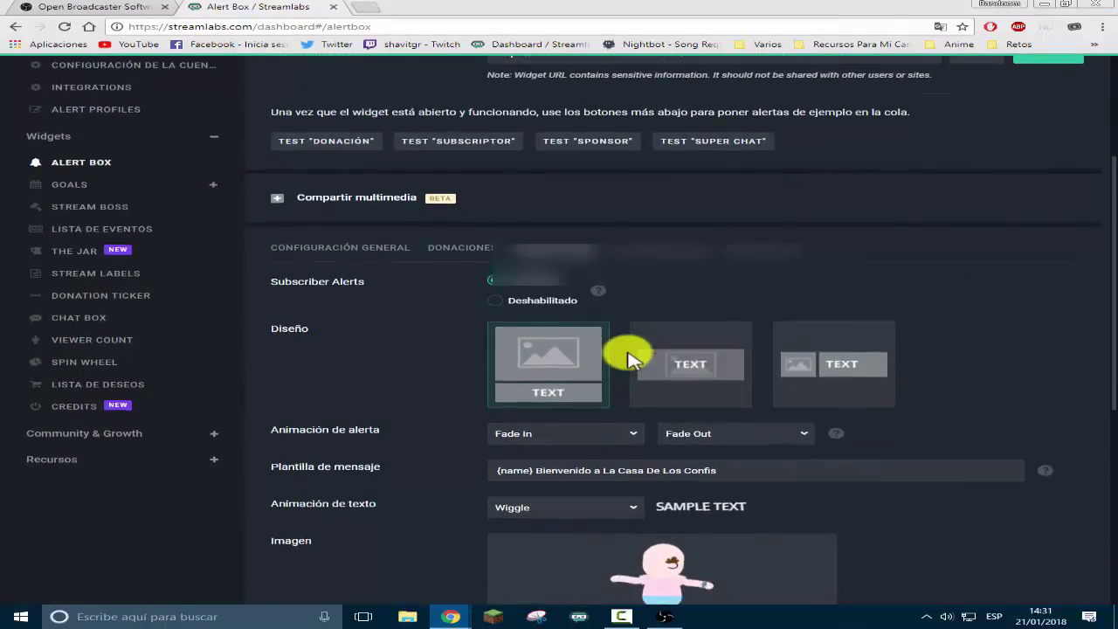
scroll(627, 356, down, 6)
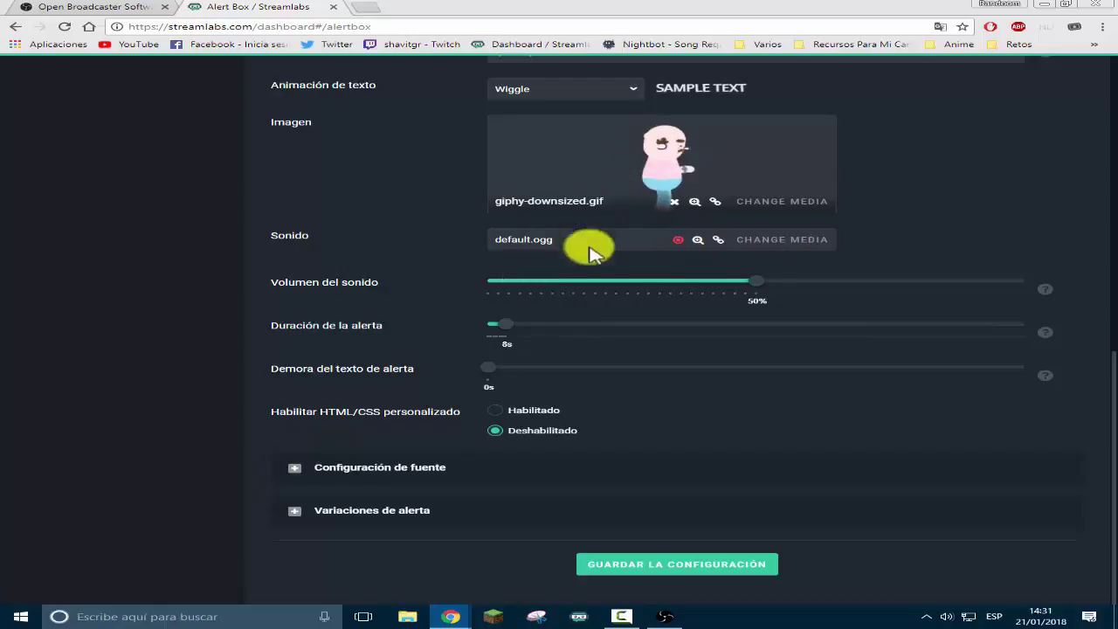
scroll(638, 392, up, 4)
scroll(637, 392, down, 4)
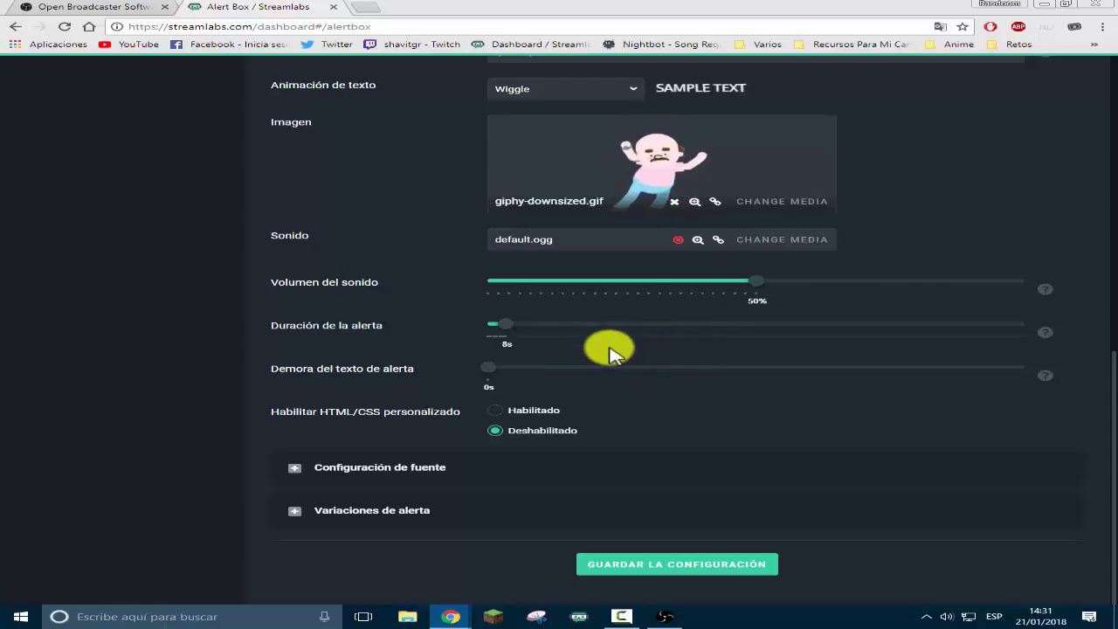
scroll(611, 353, up, 7)
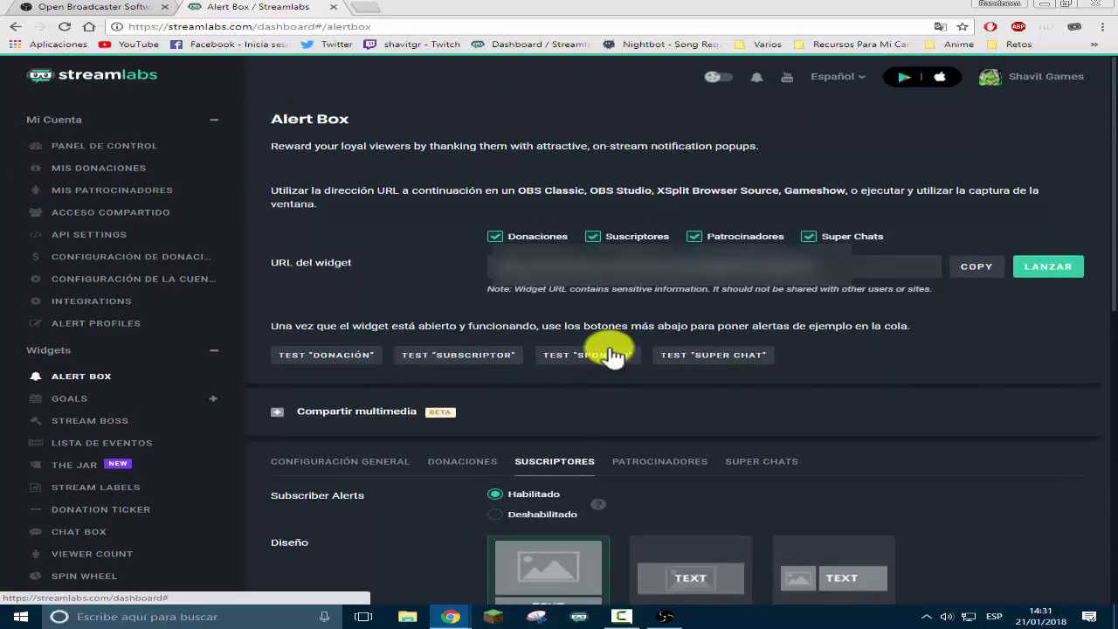
scroll(614, 353, down, 3)
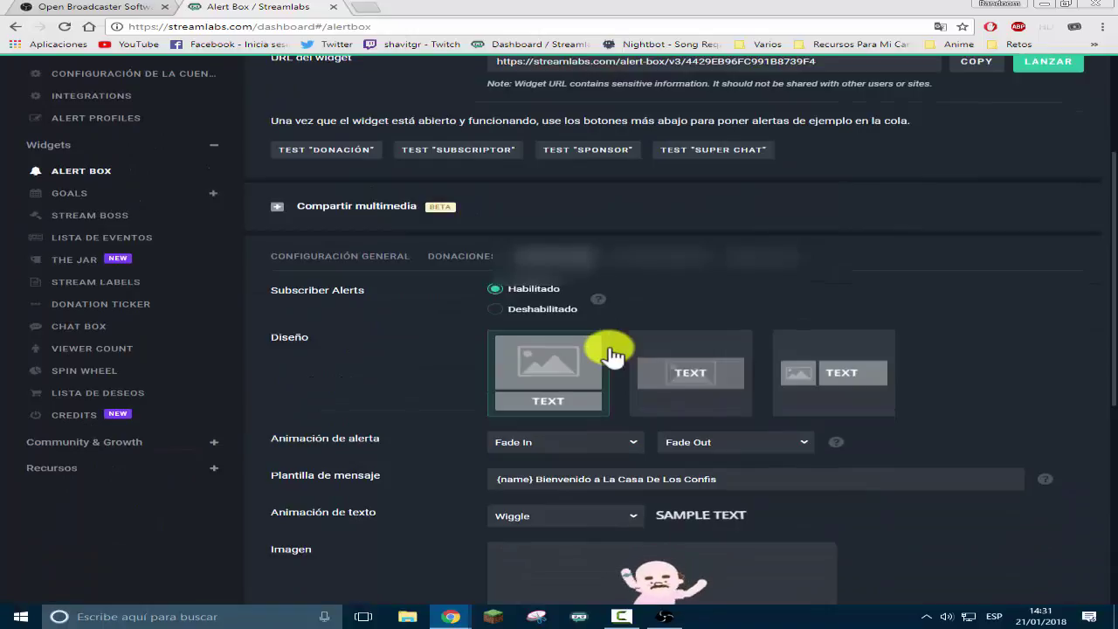
scroll(614, 354, down, 6)
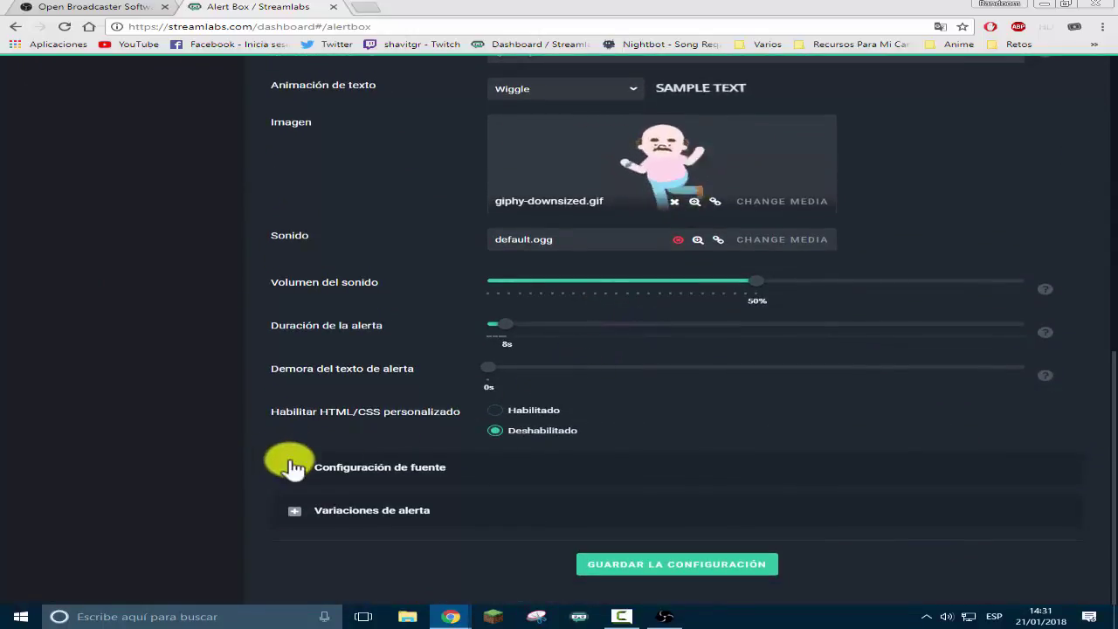
click(297, 468)
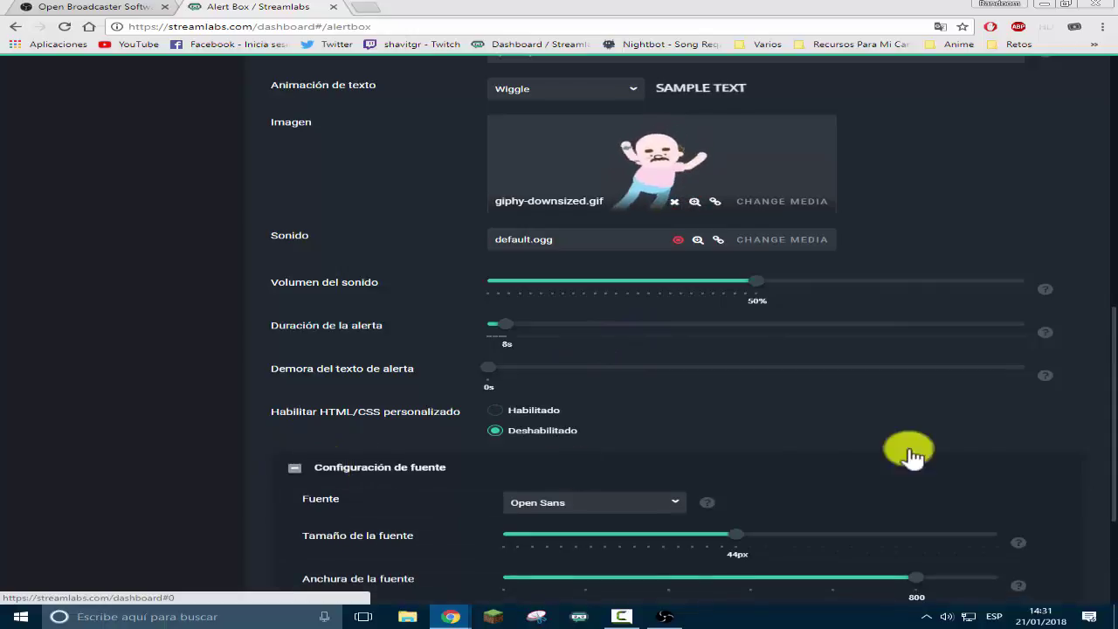
scroll(966, 428, down, 3)
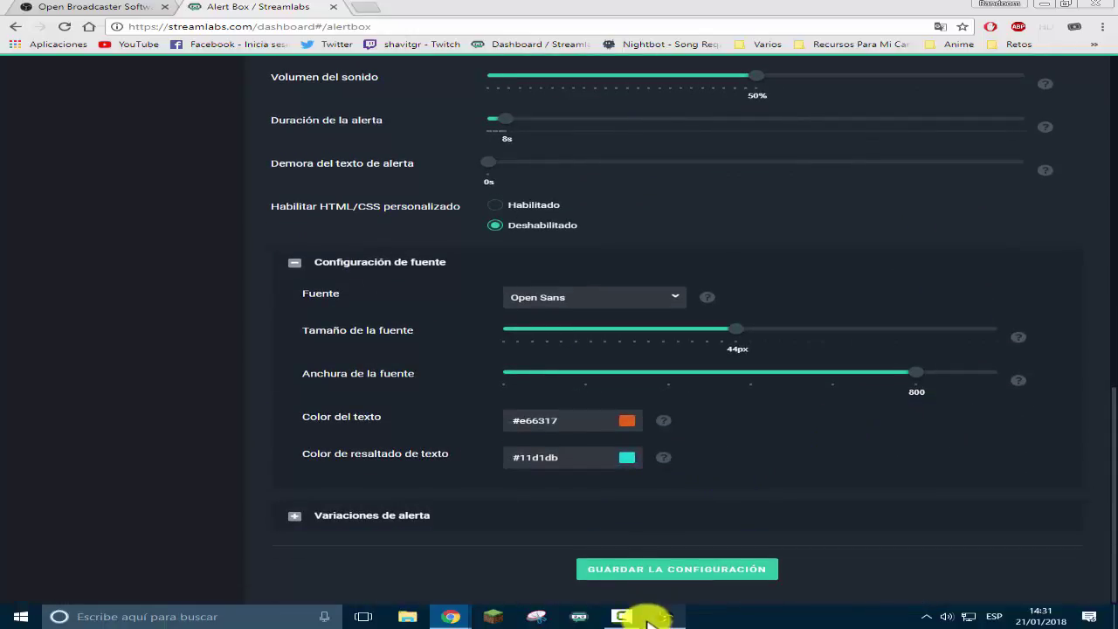
click(639, 615)
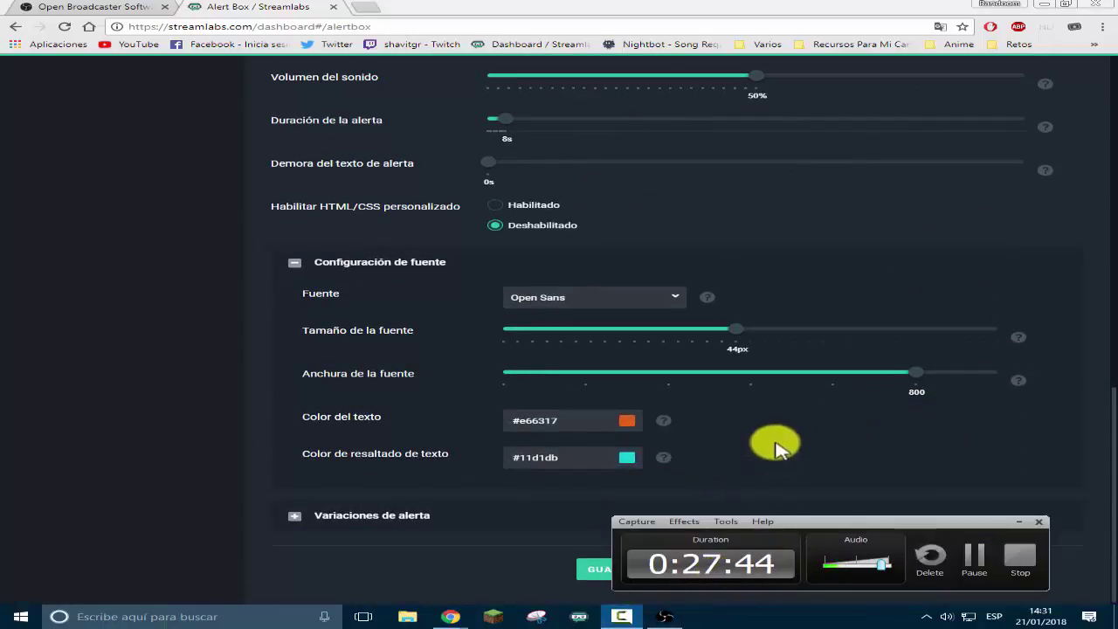
click(1090, 421)
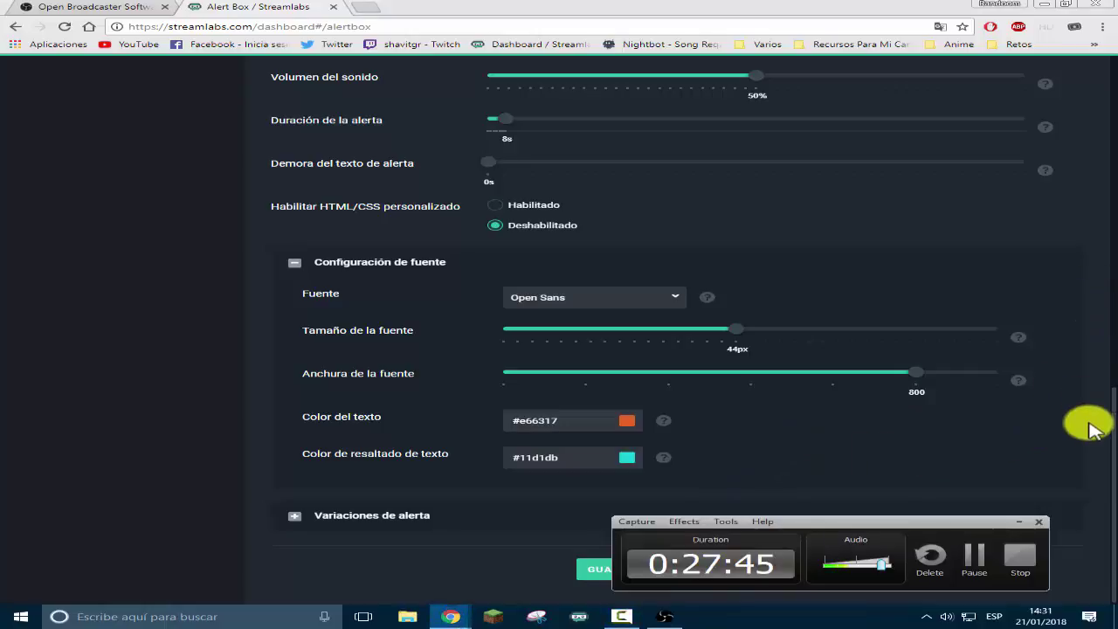
click(1015, 522)
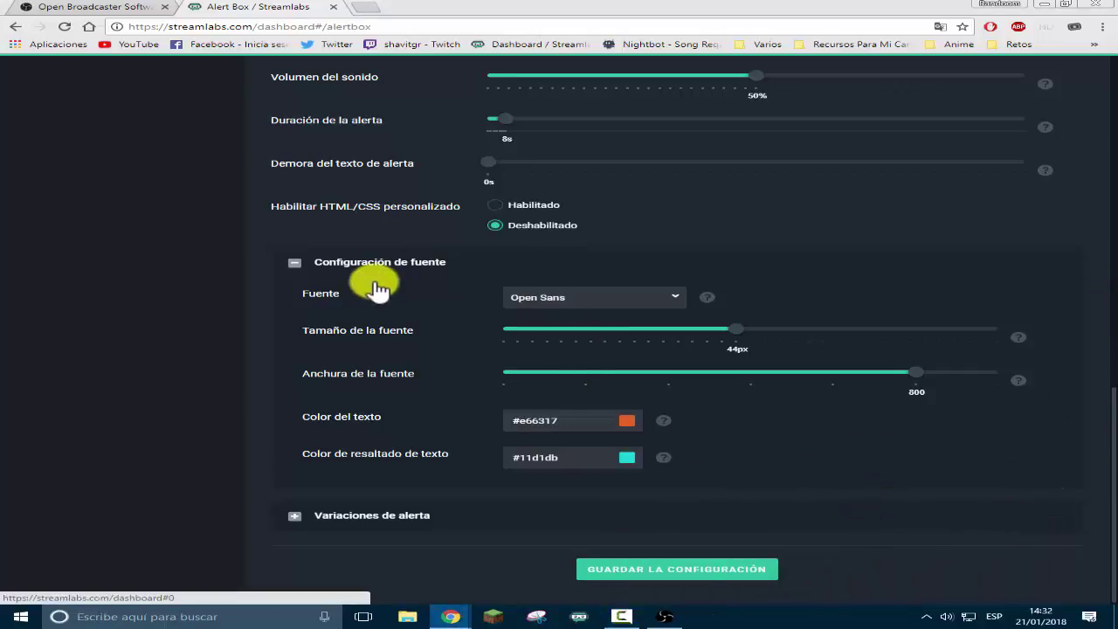
Browse the fonts available for the subscriber alert text and close the list without choosing another one
click(678, 301)
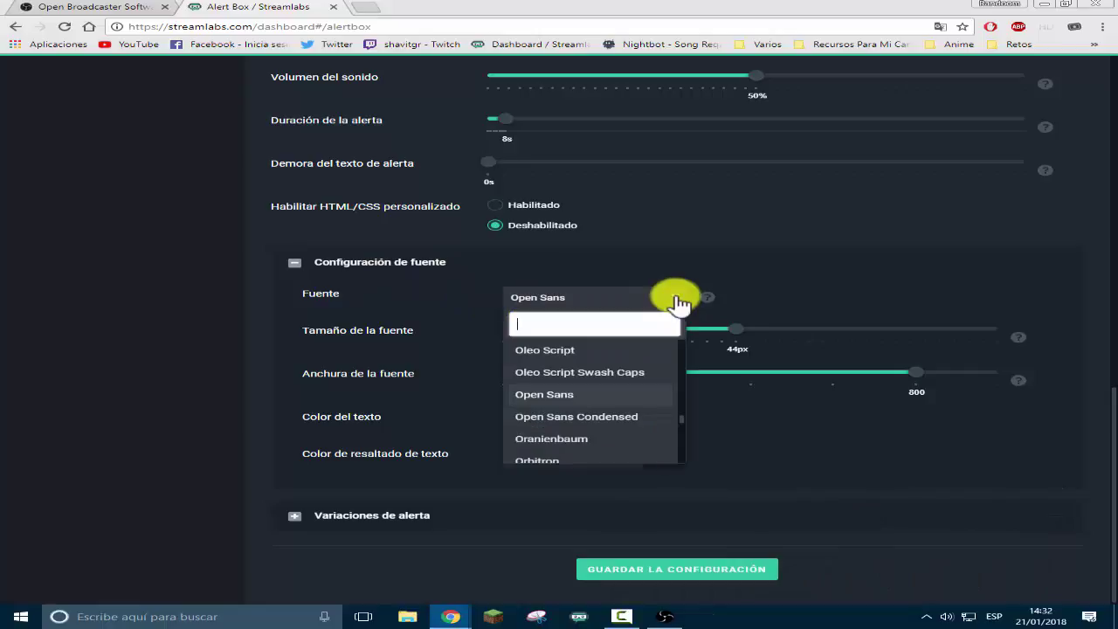
scroll(614, 371, down, 10)
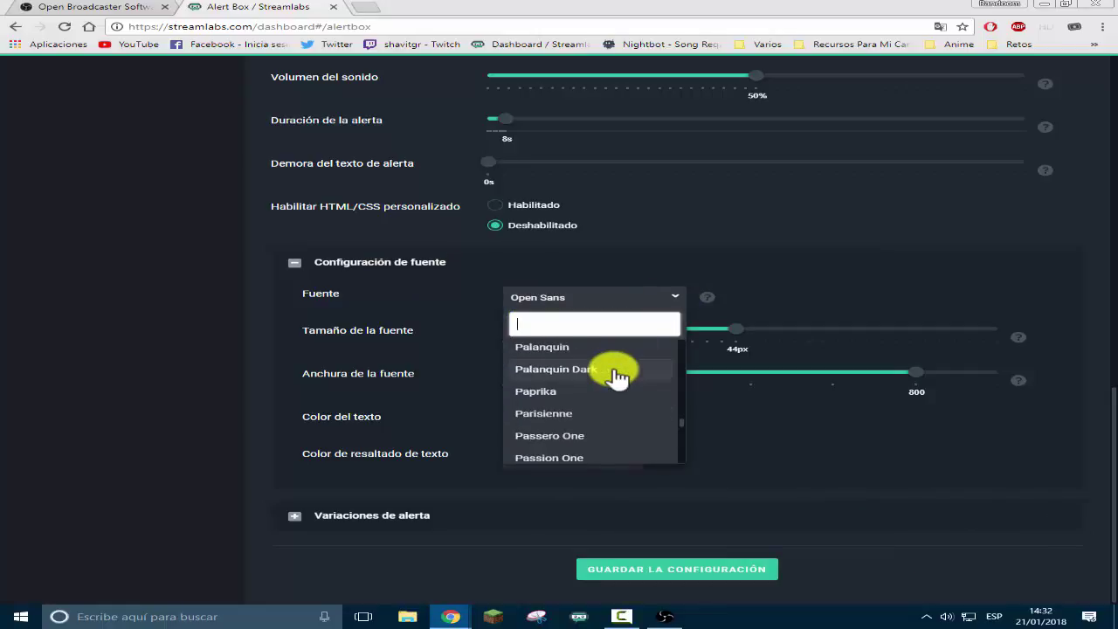
scroll(615, 376, down, 5)
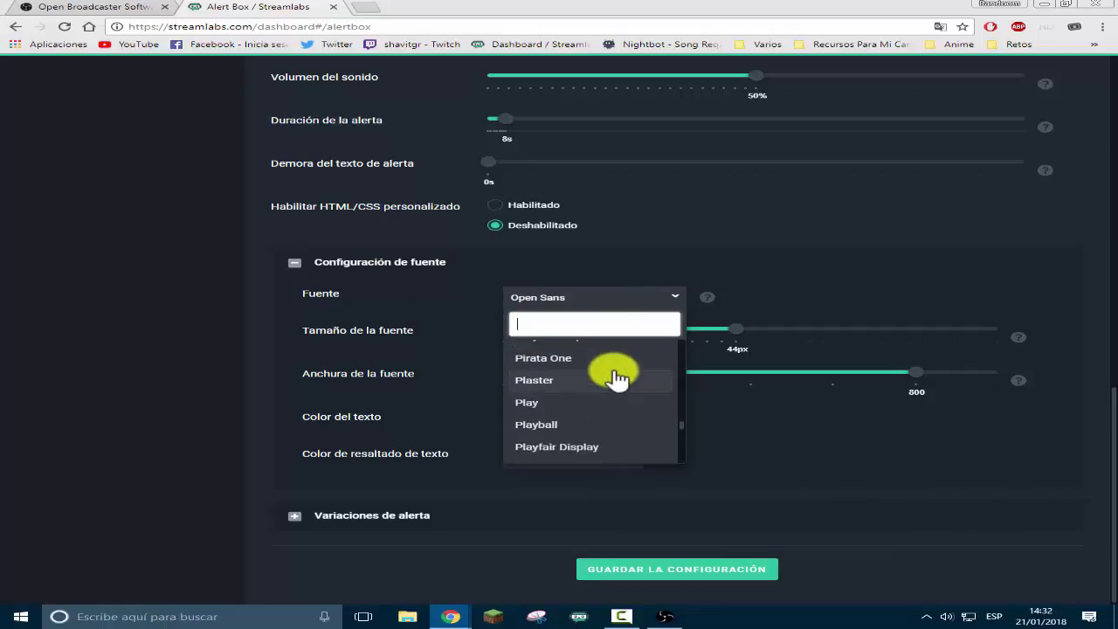
scroll(615, 375, down, 7)
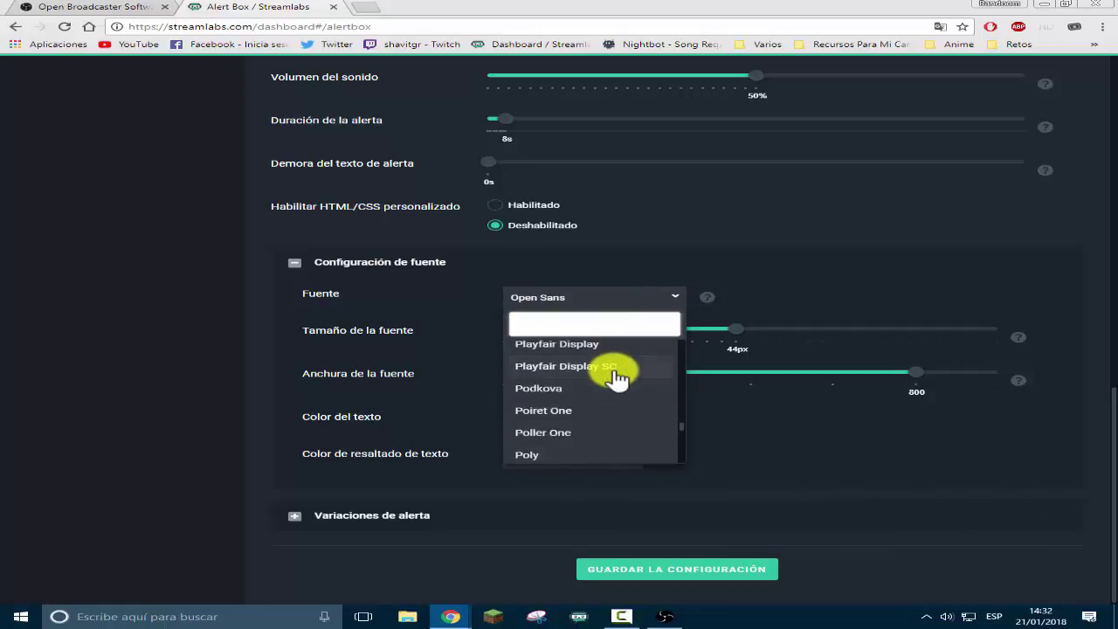
click(139, 370)
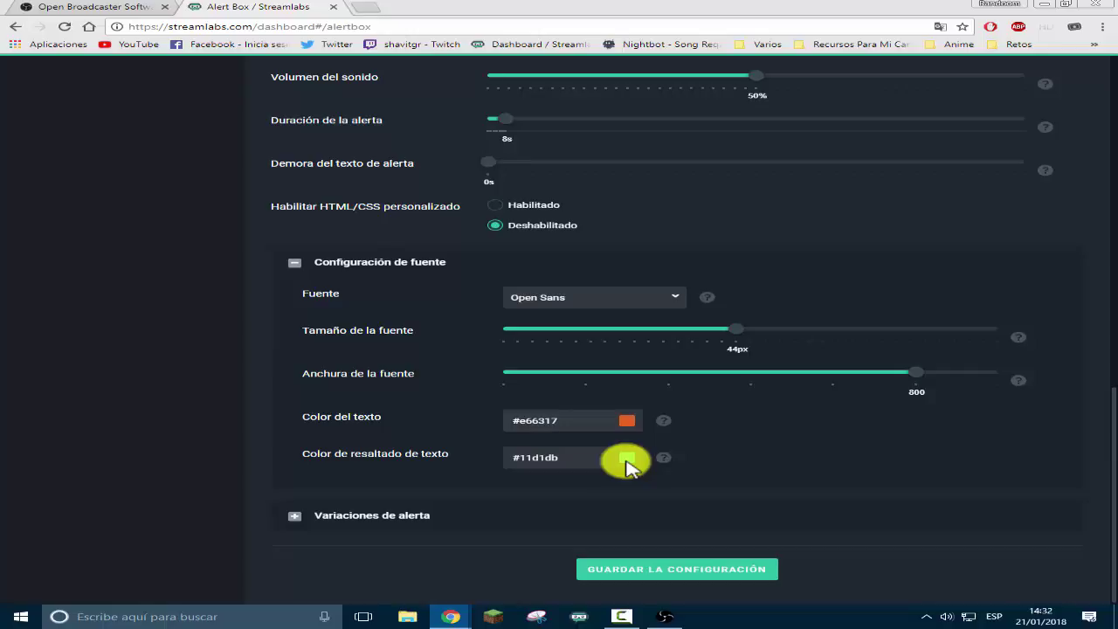
Switch to Open Broadcaster Software to select the Prueba scene, and copy the alert box widget URL from Streamlabs
scroll(627, 460, up, 6)
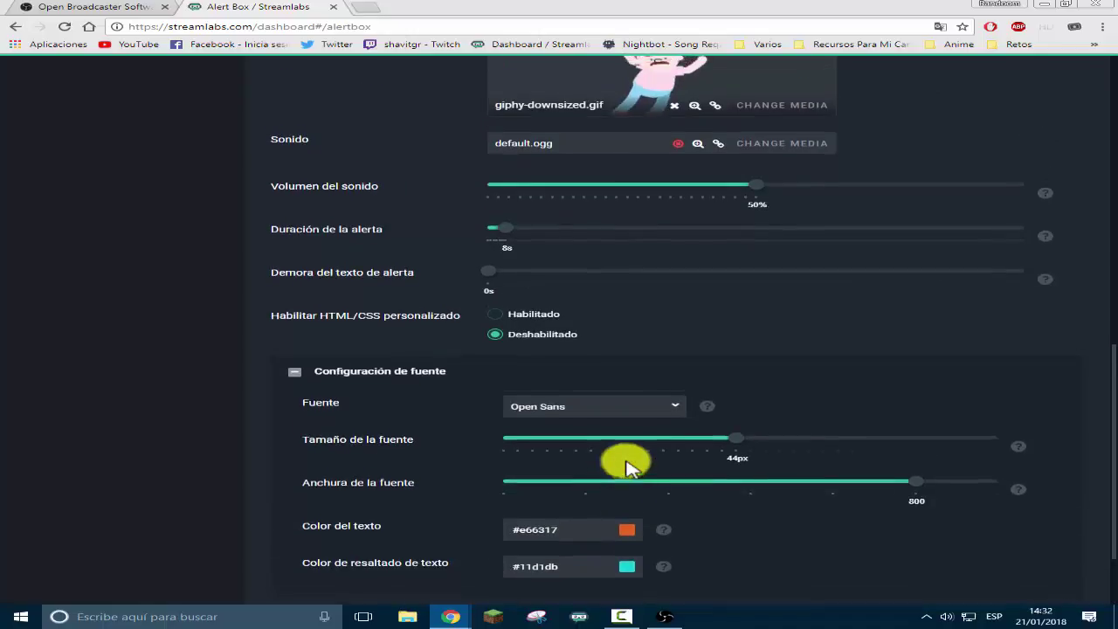
scroll(626, 469, up, 4)
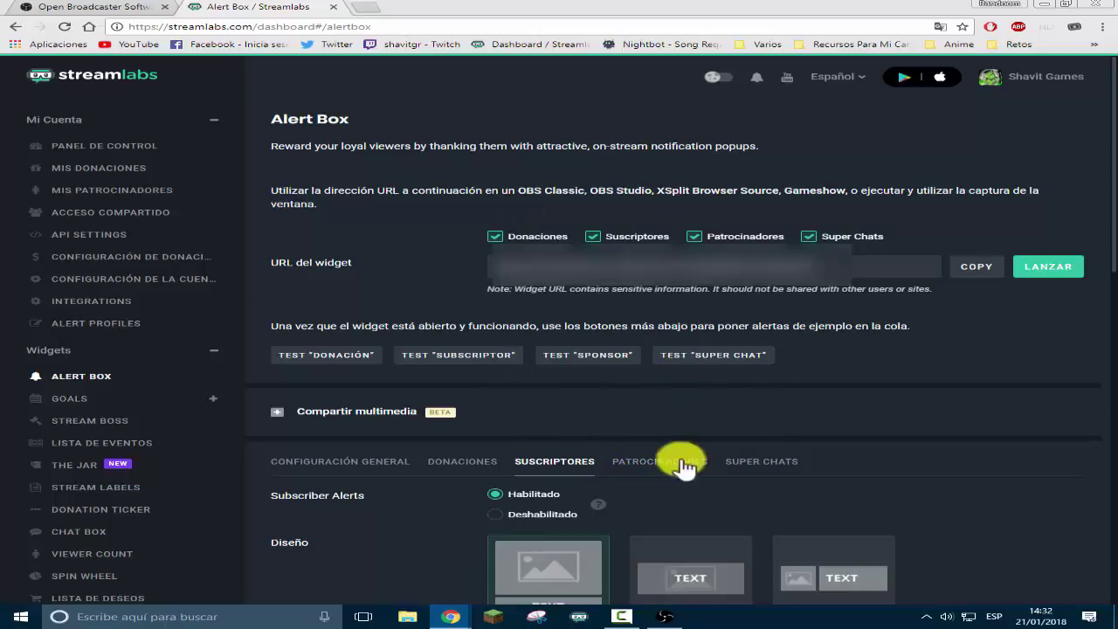
click(662, 617)
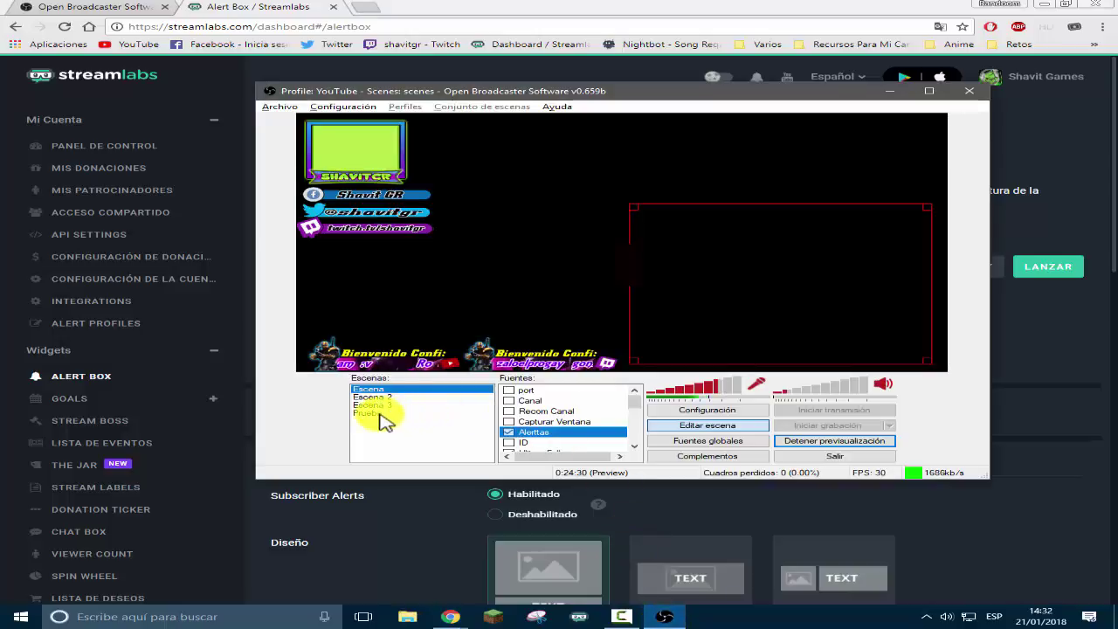
click(381, 414)
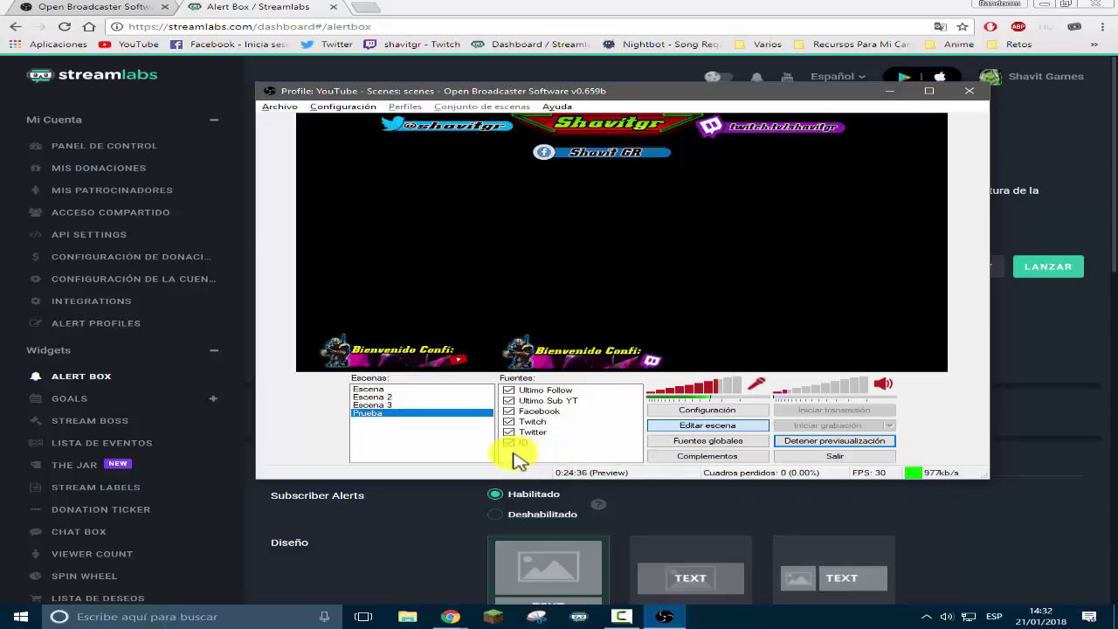
key(alt+Tab)
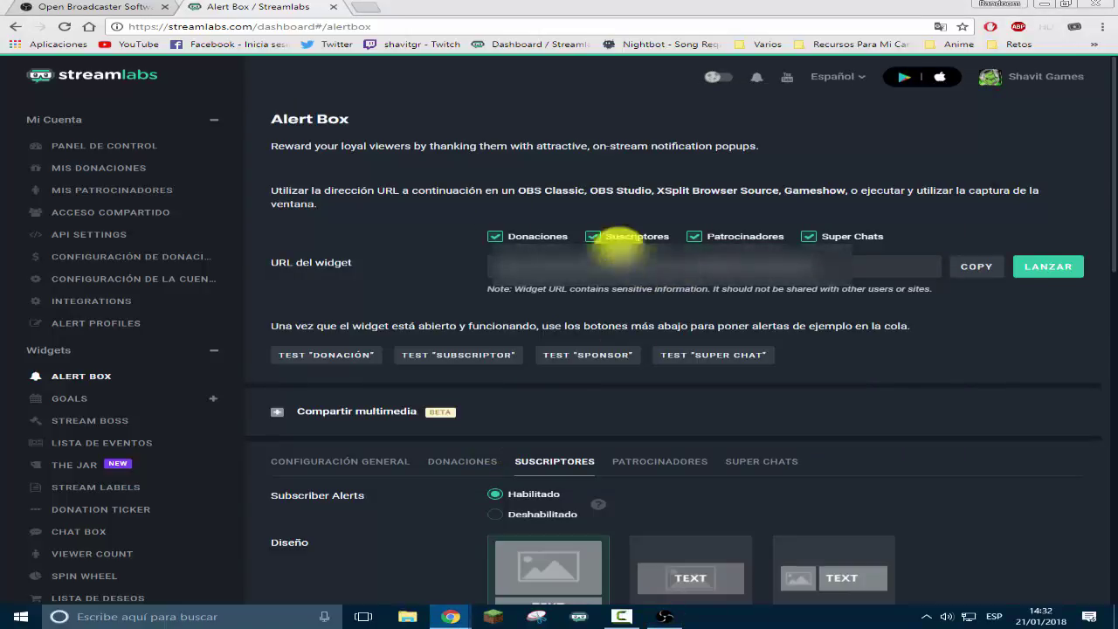
click(975, 268)
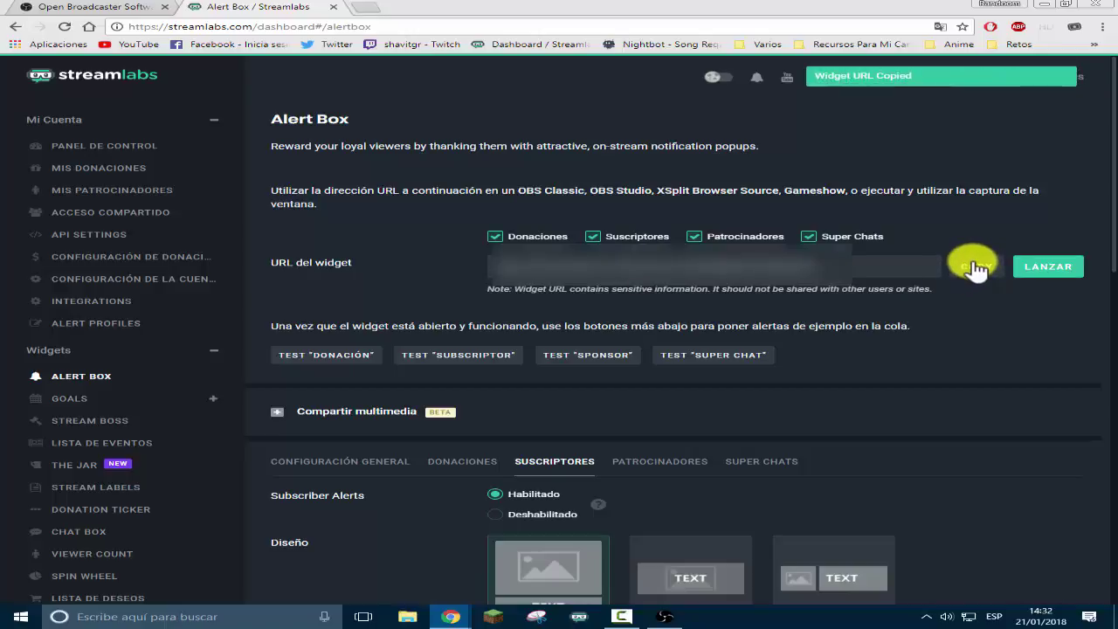
Switch to Open Broadcaster Software and add a CLR Browser source named Alertas to the Prueba scene
key(alt+Tab)
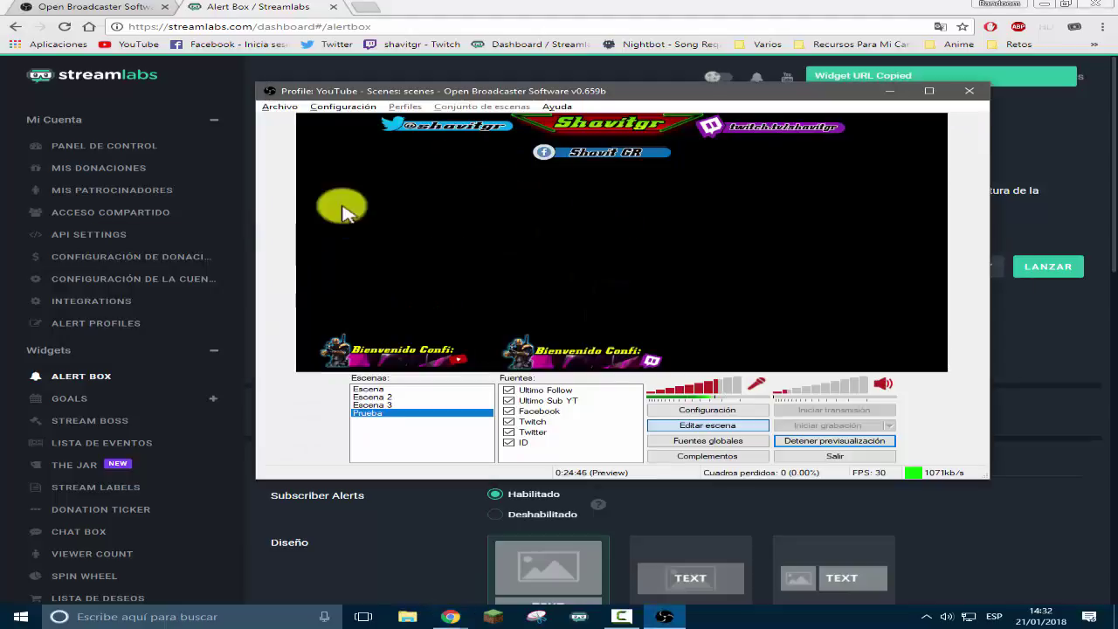
mouse_move(586, 461)
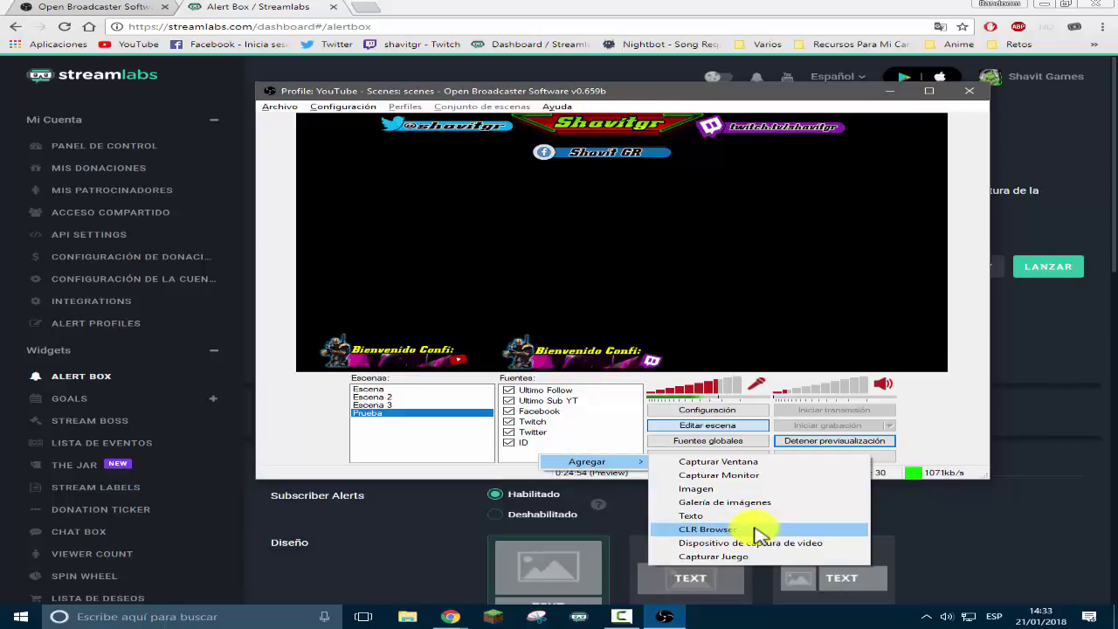
click(755, 529)
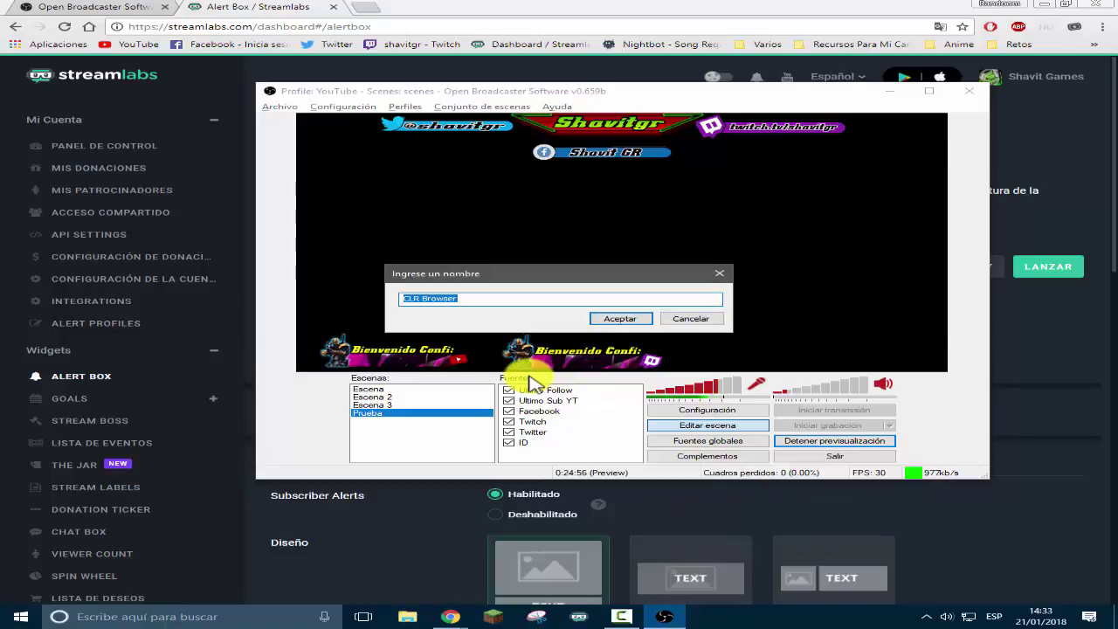
key(Return)
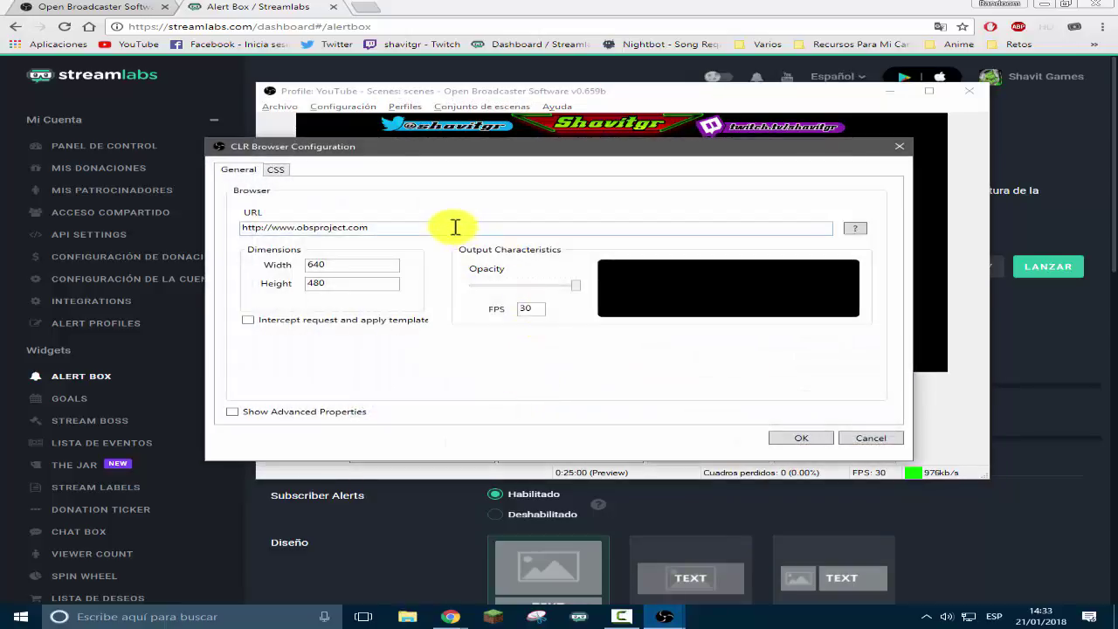
Replace the CLR Browser source's default URL with the copied Streamlabs widget URL and confirm the configuration
drag(455, 227, 240, 234)
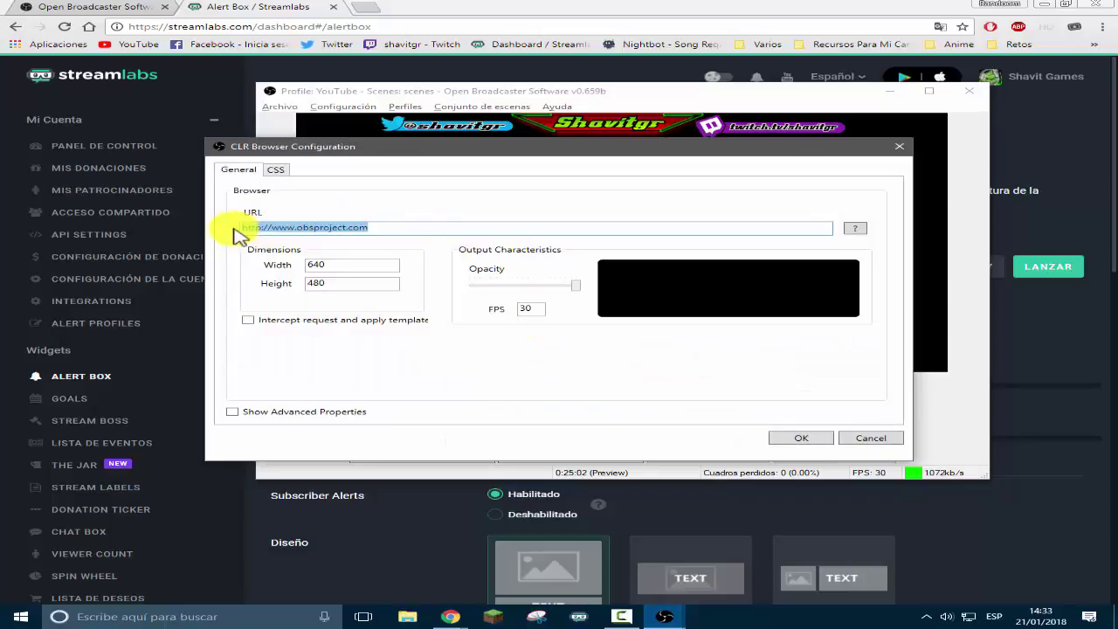
key(ctrl+v)
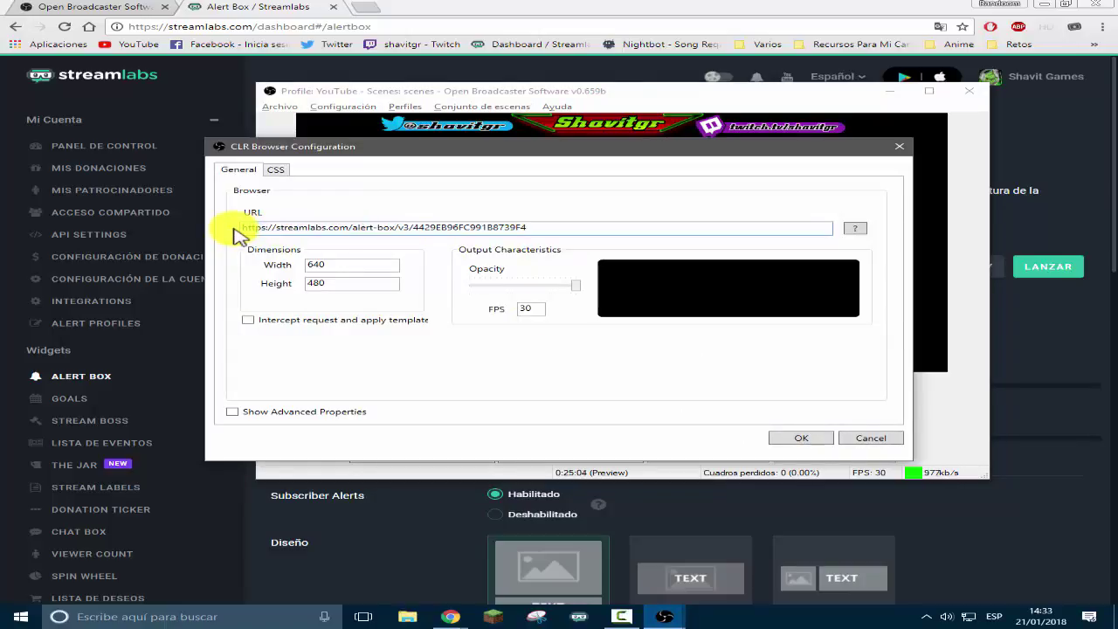
right_click(553, 227)
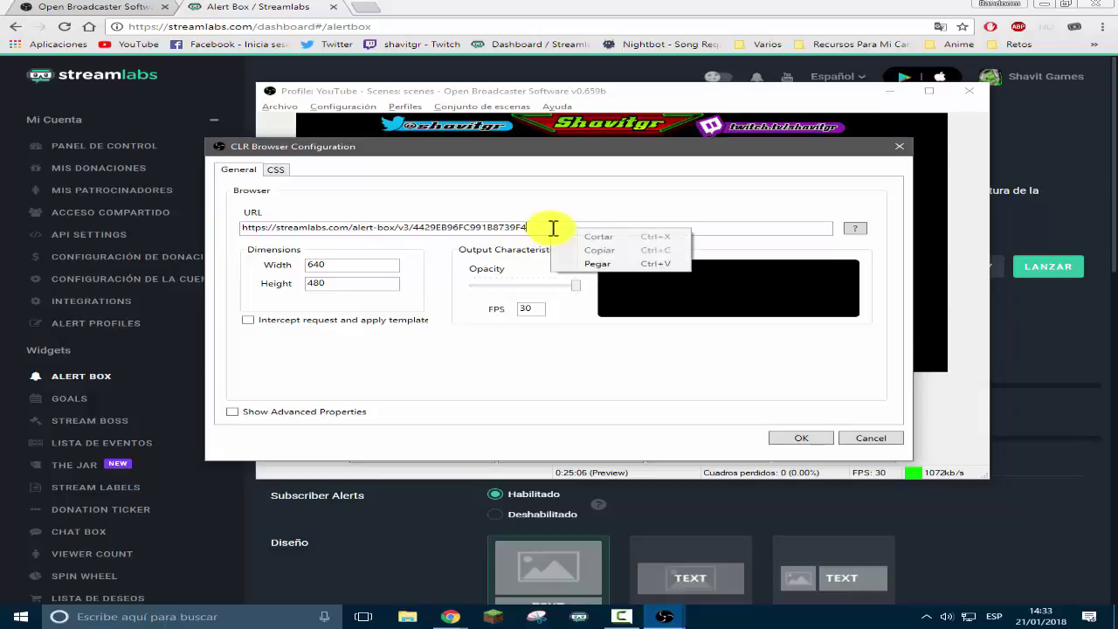
click(747, 234)
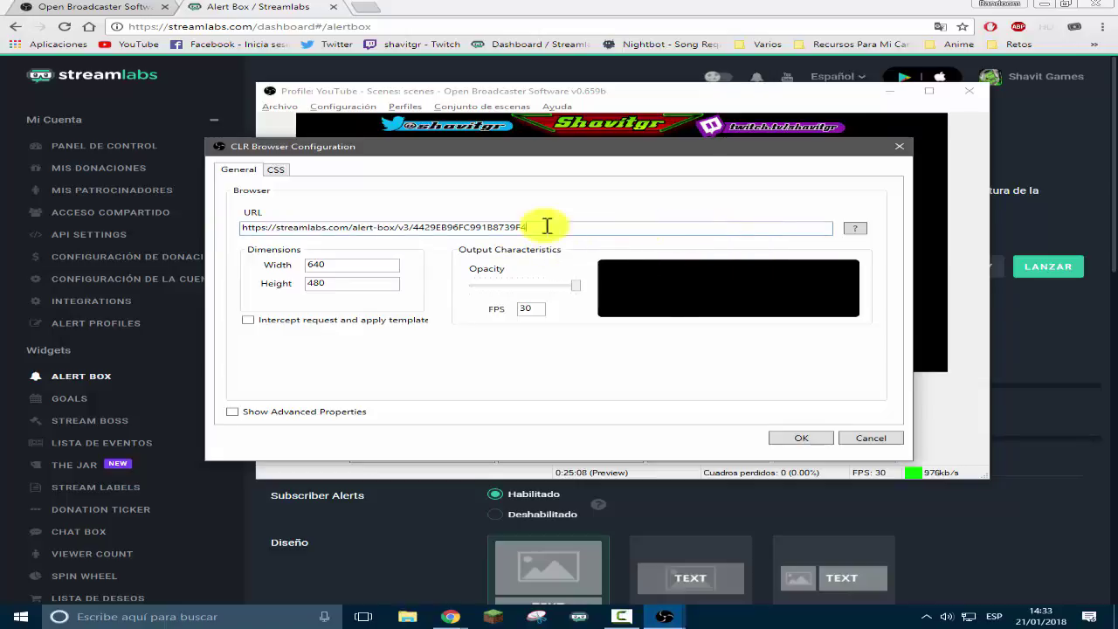
click(800, 439)
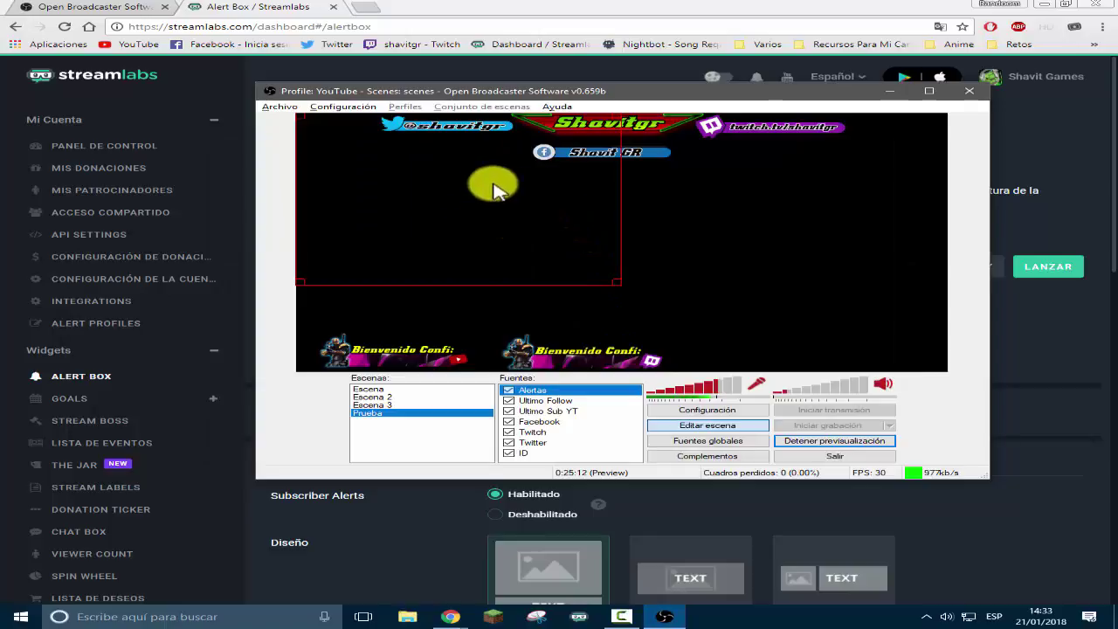
Shrink the Alertas source and place it in the lower-right area of the scene preview
drag(606, 280, 912, 352)
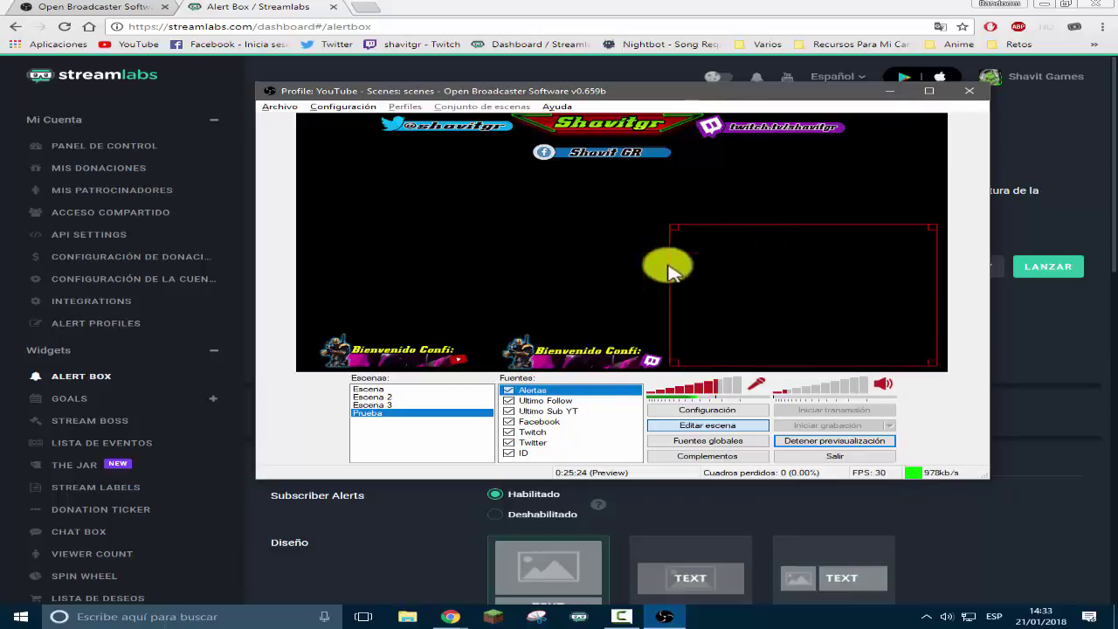
Switch to the Streamlabs Alert Box page in Chrome, send a test subscriber alert, and check the Open Broadcaster Software preview
key(alt+Tab)
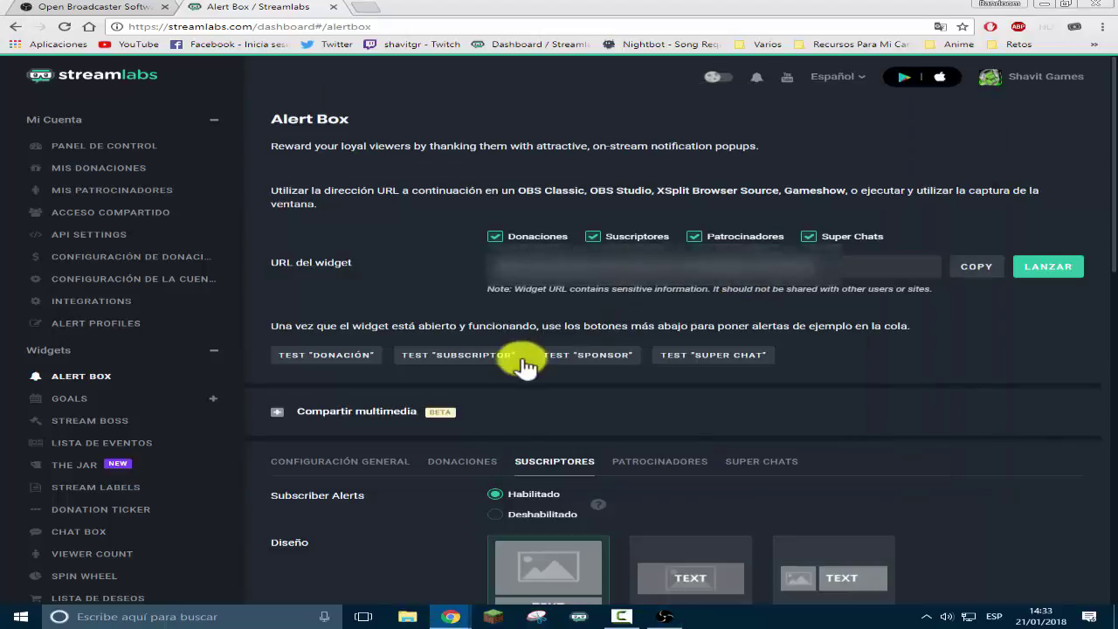
click(447, 611)
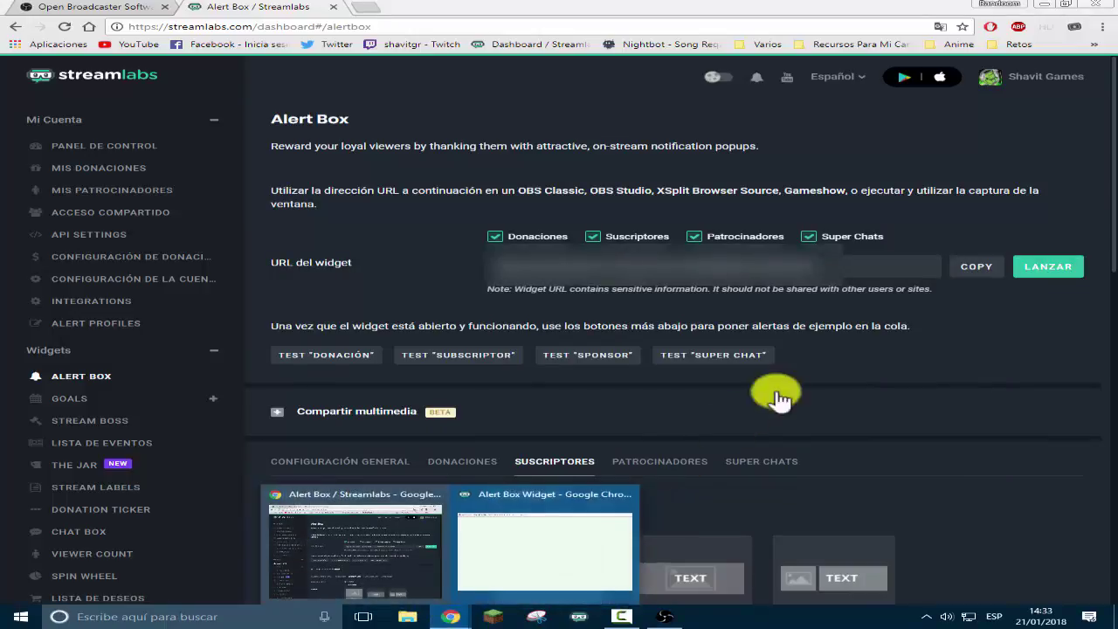
click(545, 411)
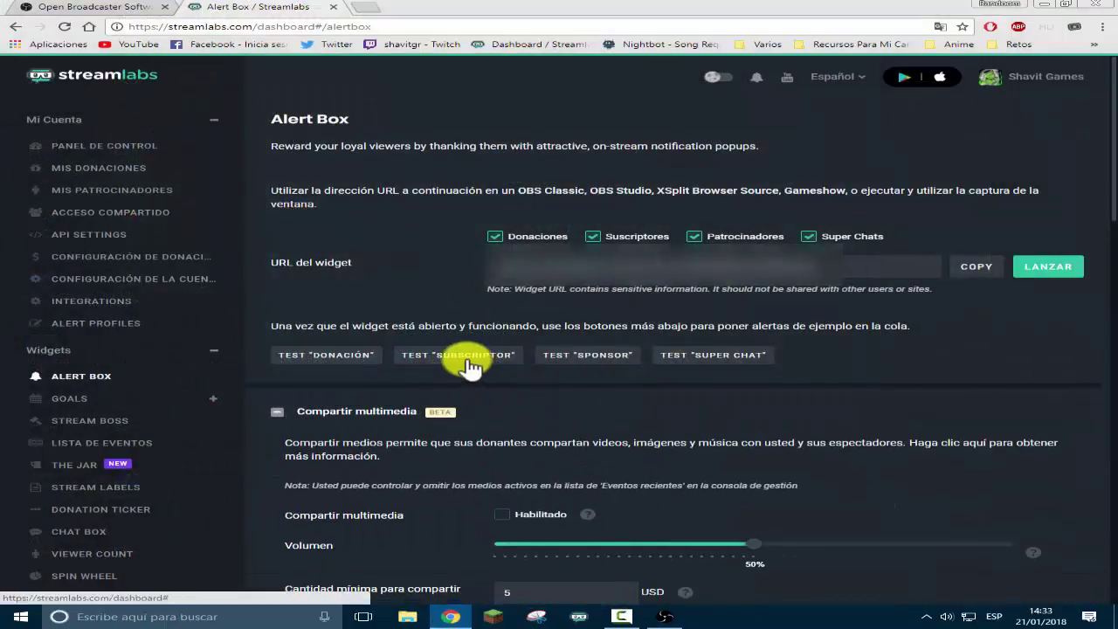
scroll(544, 399, down, 3)
scroll(554, 399, up, 2)
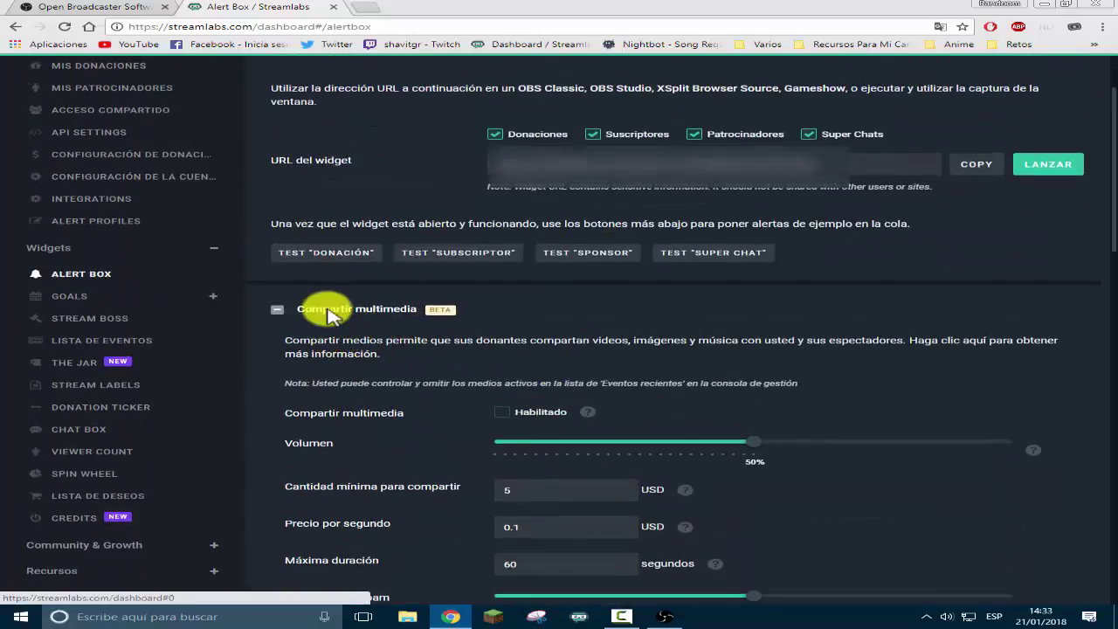
click(328, 311)
scroll(568, 446, up, 2)
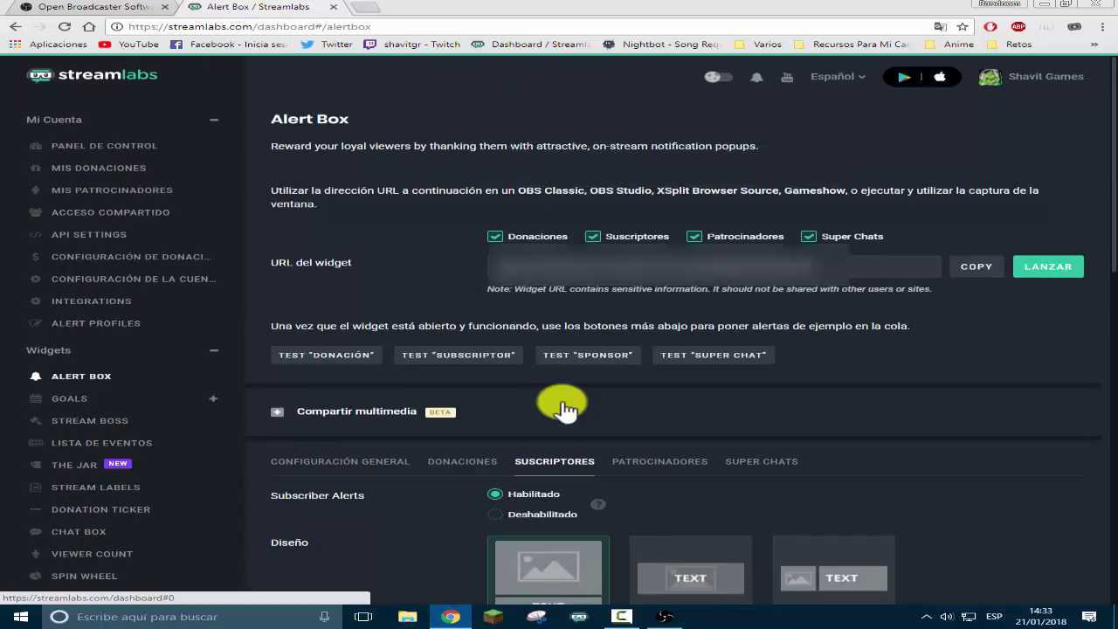
click(465, 365)
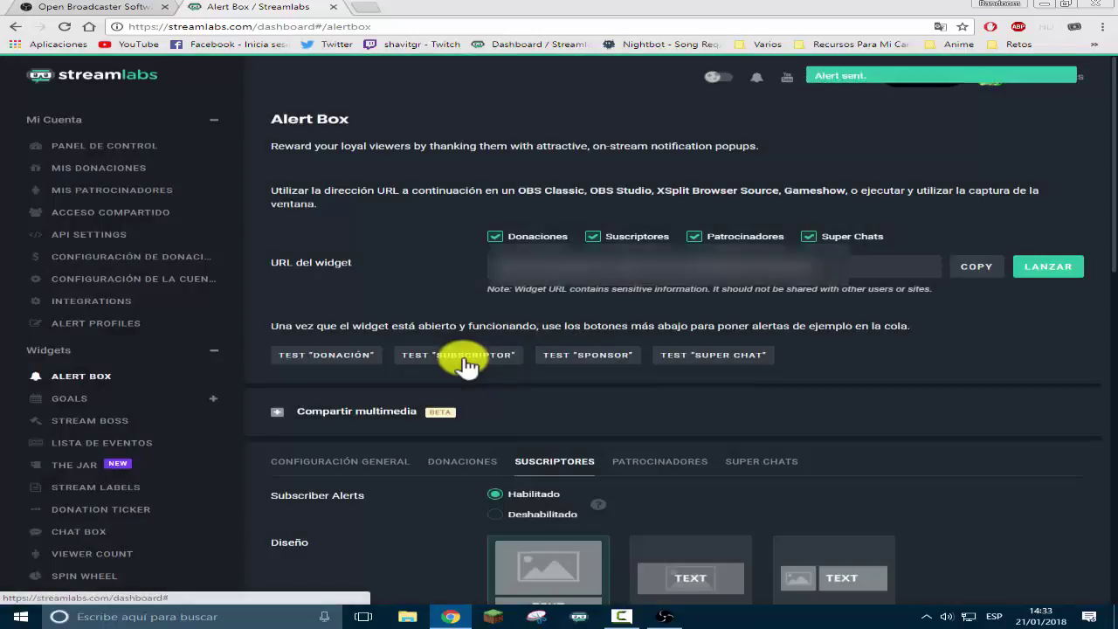
key(alt+Tab)
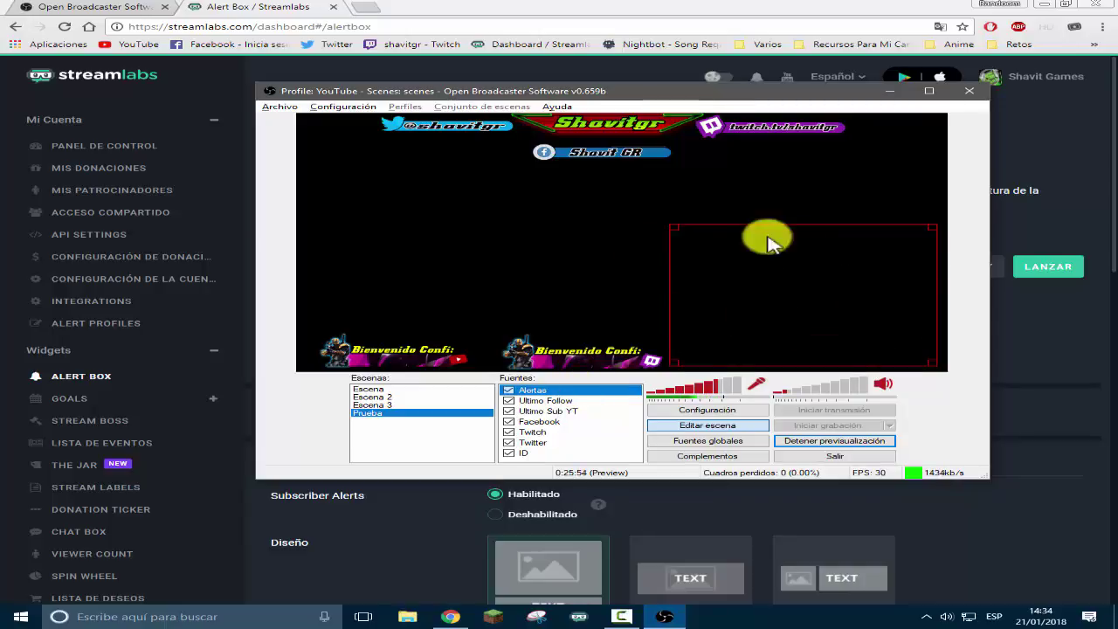
click(296, 5)
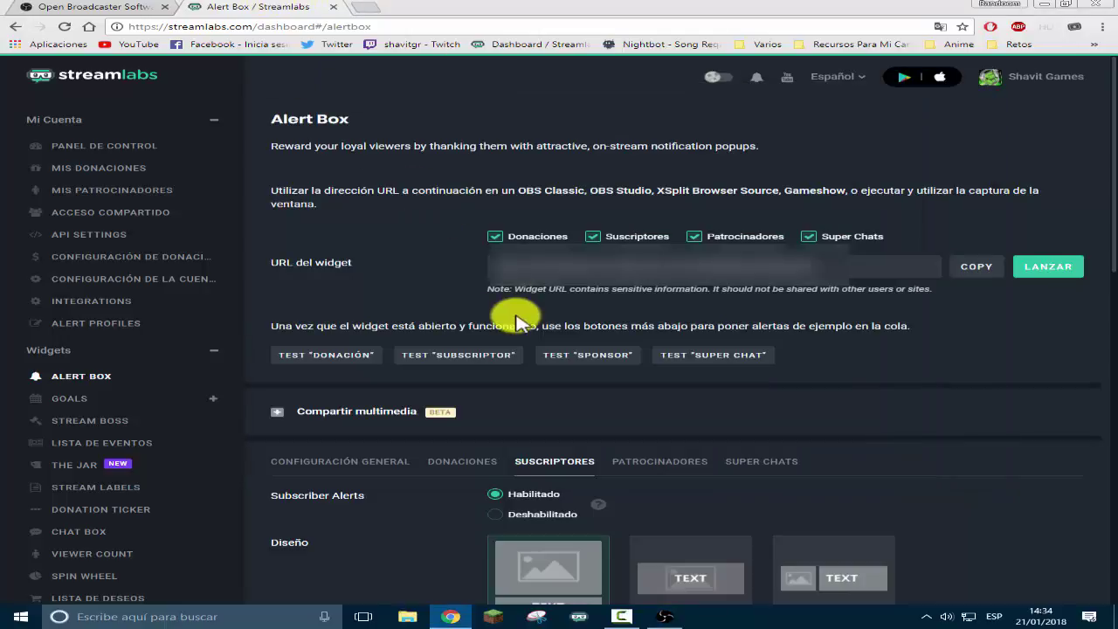
click(578, 618)
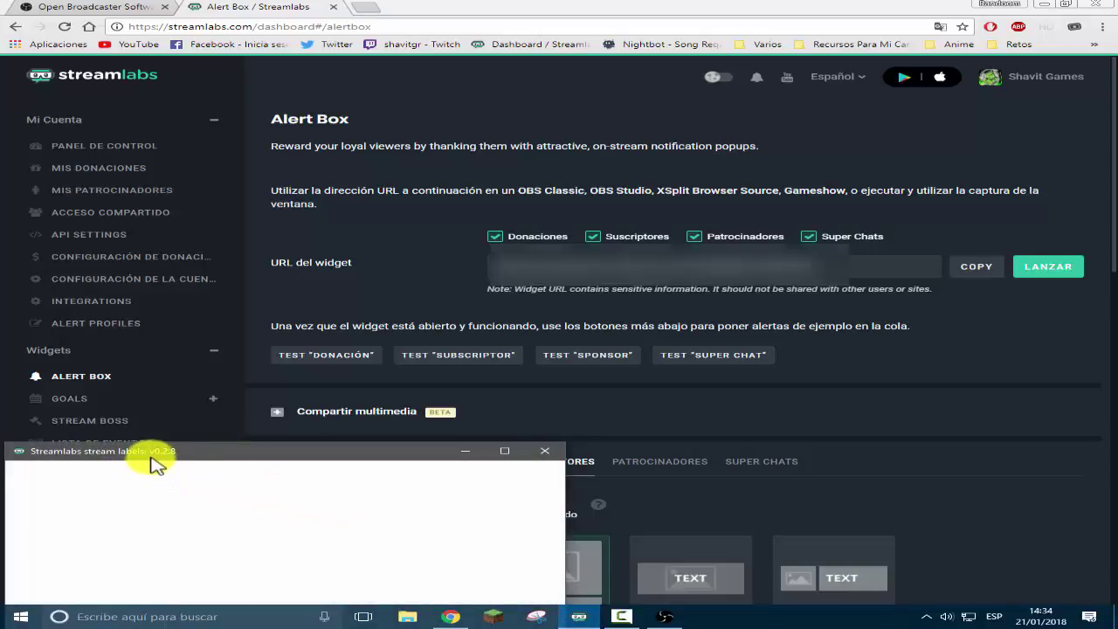
click(252, 6)
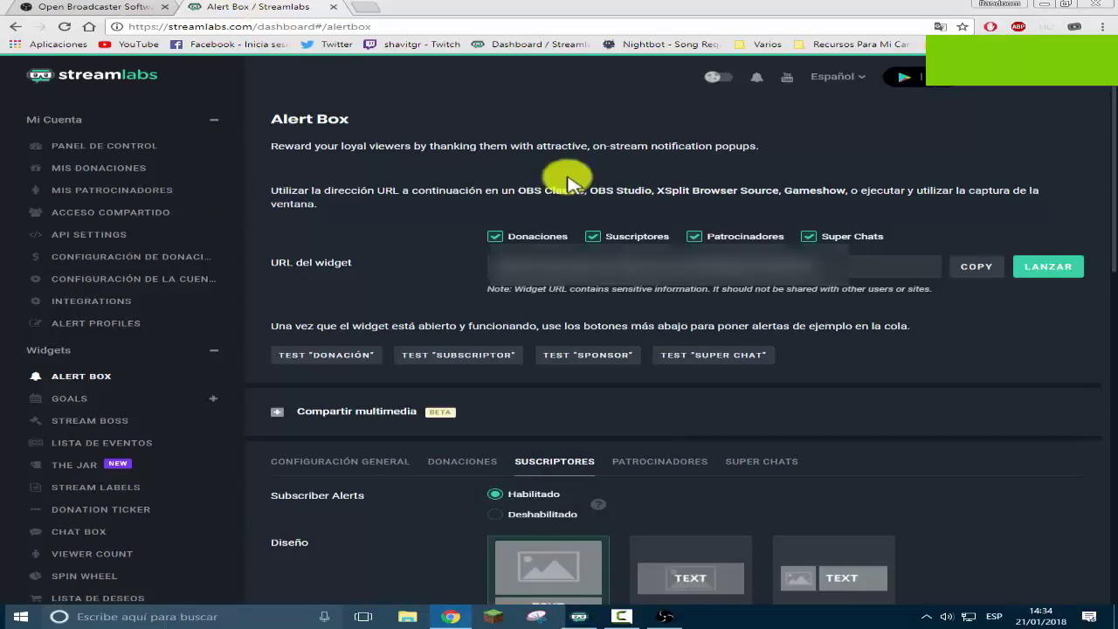
scroll(651, 240, down, 2)
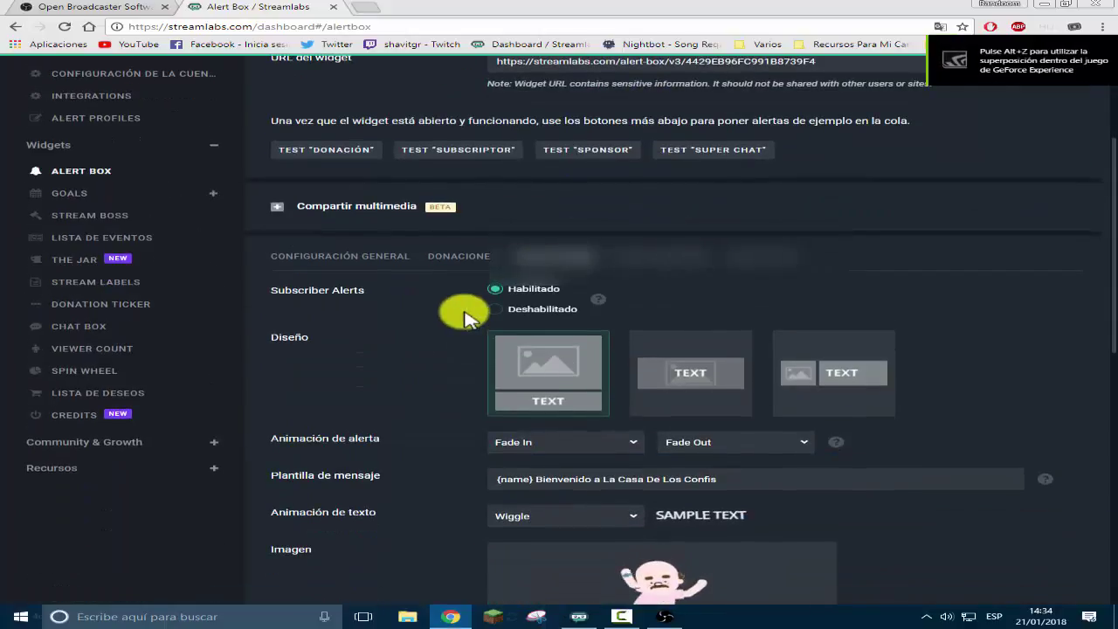
scroll(464, 319, down, 3)
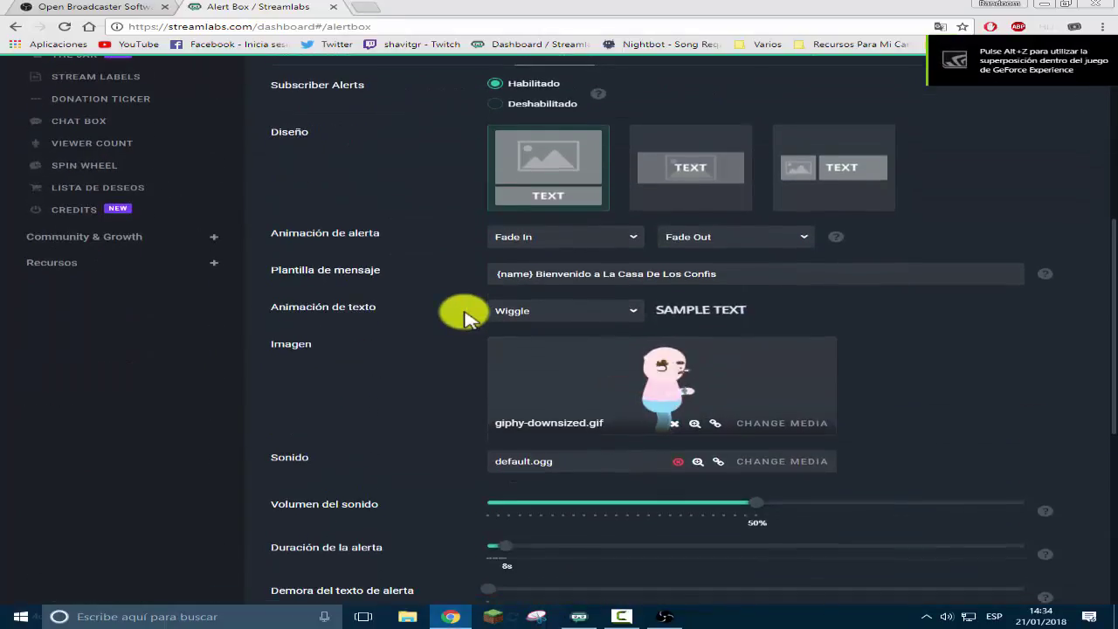
scroll(465, 319, up, 1)
scroll(464, 319, up, 4)
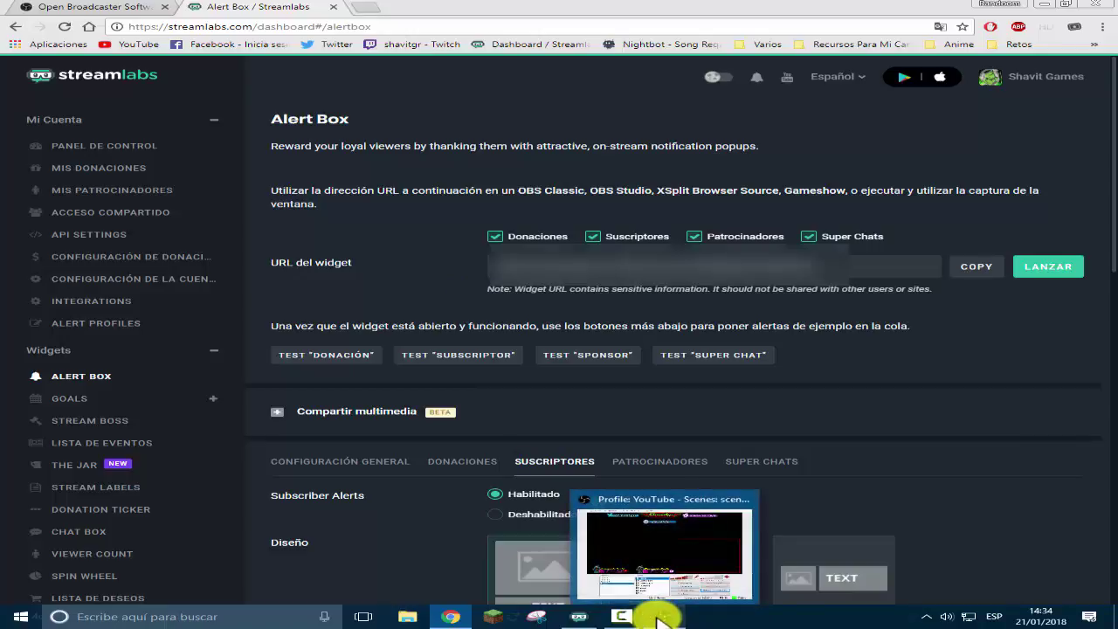
Switch to the Streamlabs stream labels app and move its window up so the whole recent events list is in view
click(580, 620)
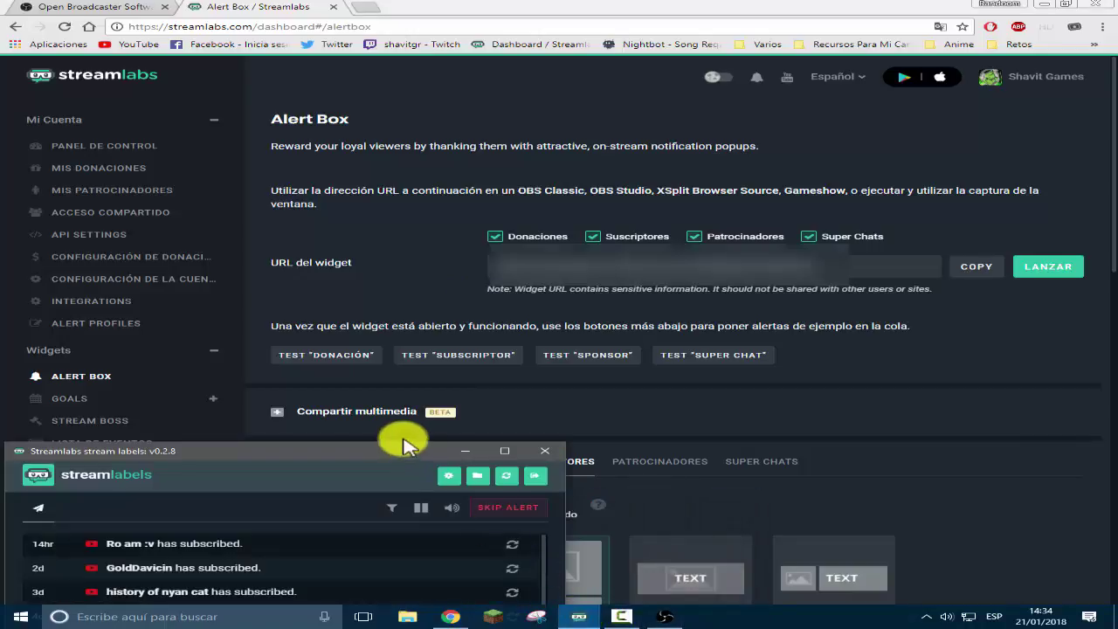
drag(399, 442, 499, 323)
drag(527, 228, 507, 127)
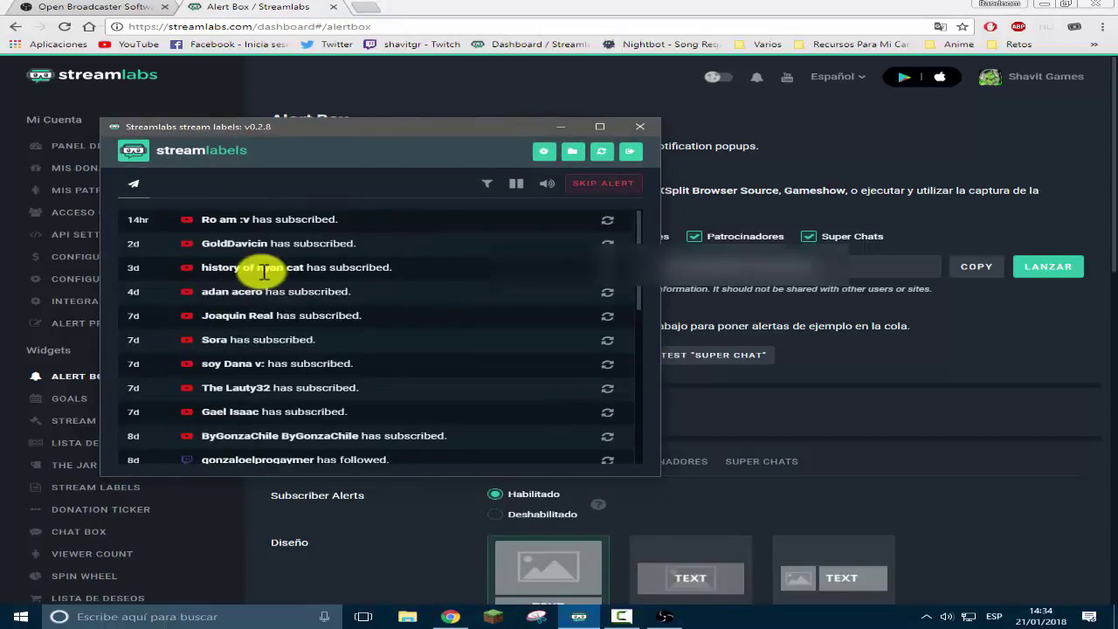
click(248, 7)
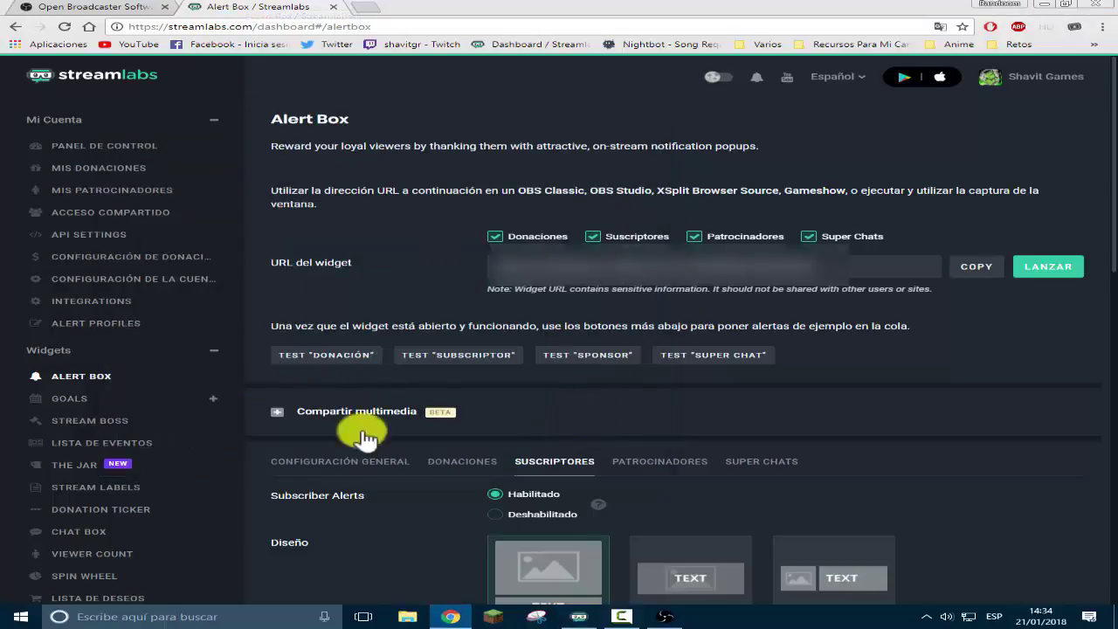
click(576, 615)
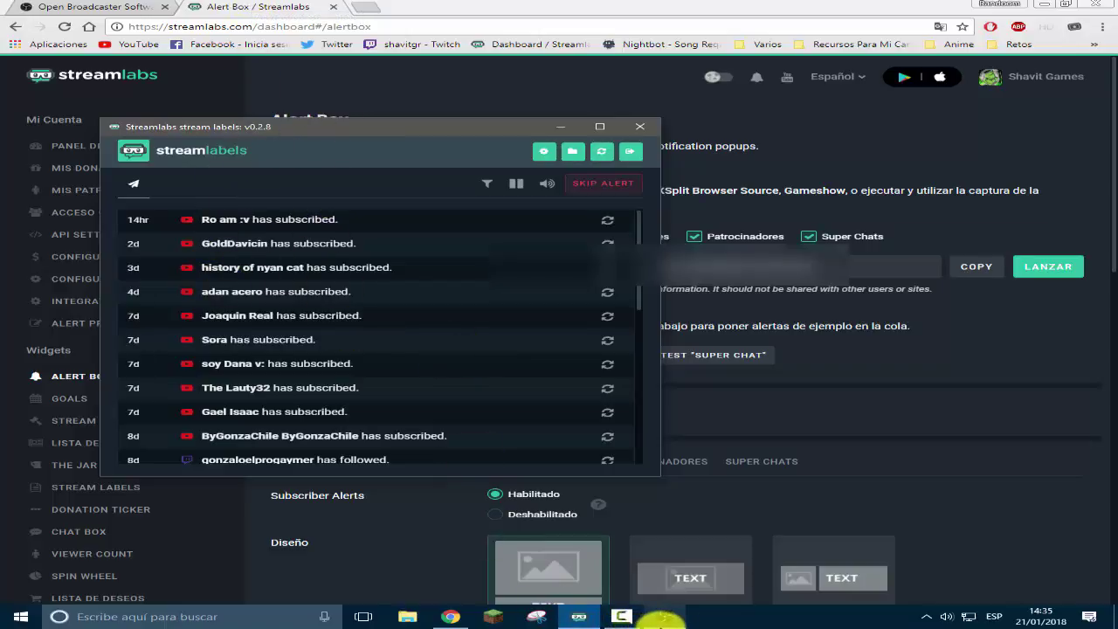
mouse_move(665, 616)
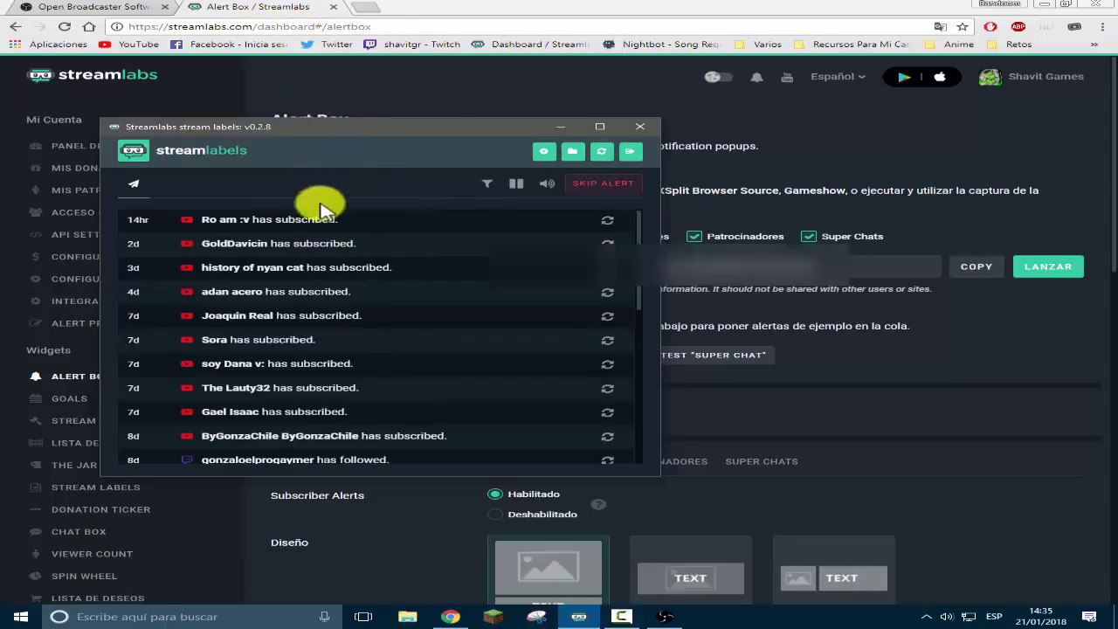
Log out of the stream labels app and start connecting it with YouTube
click(631, 158)
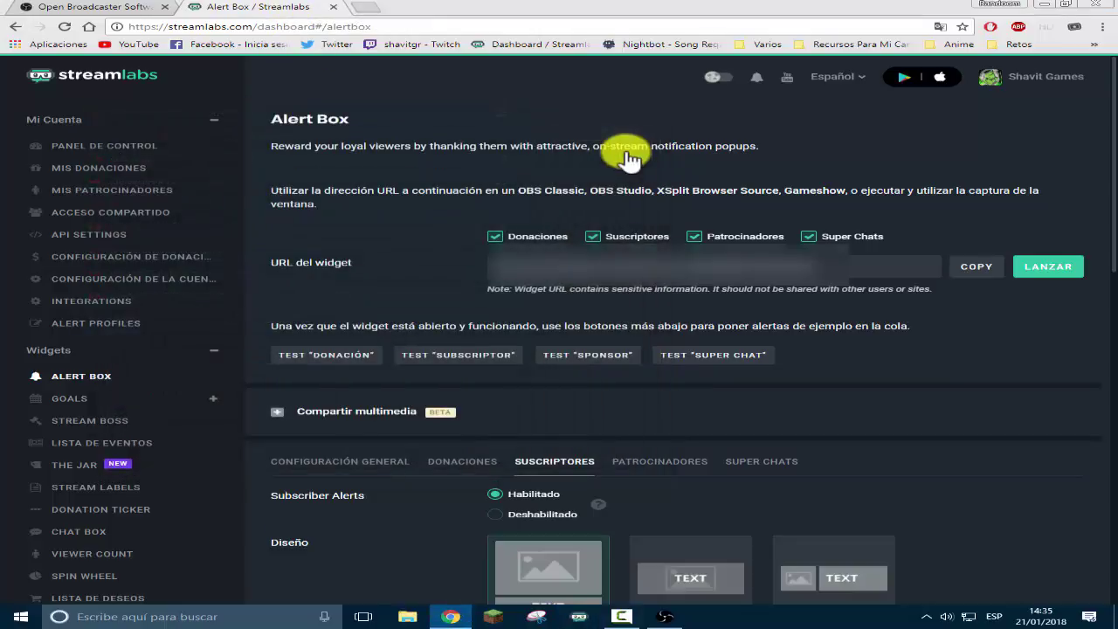
click(587, 615)
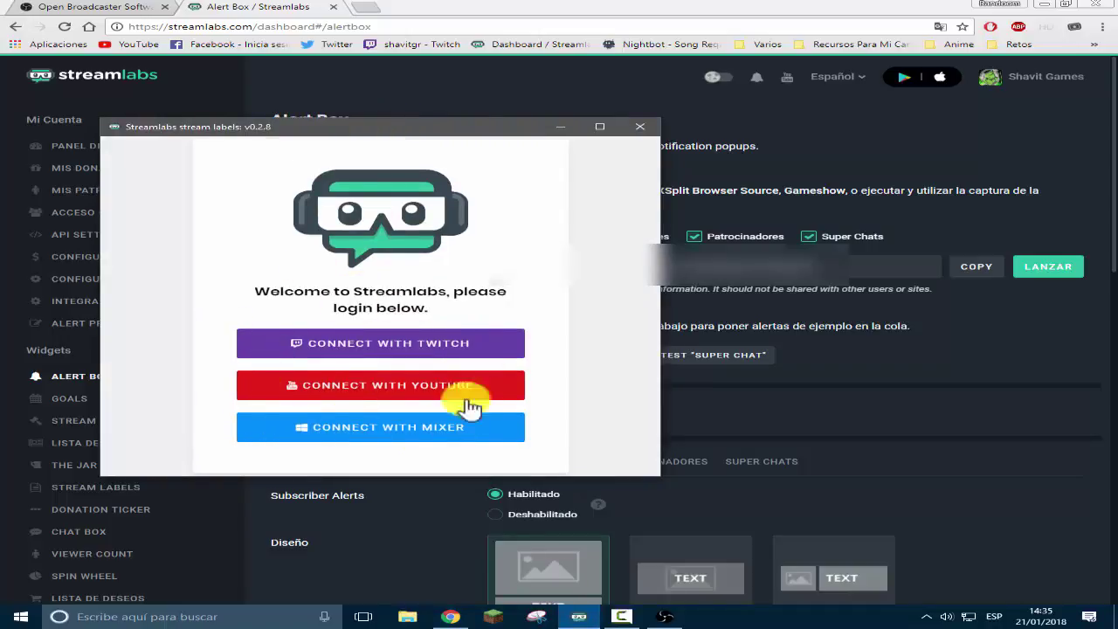
click(402, 387)
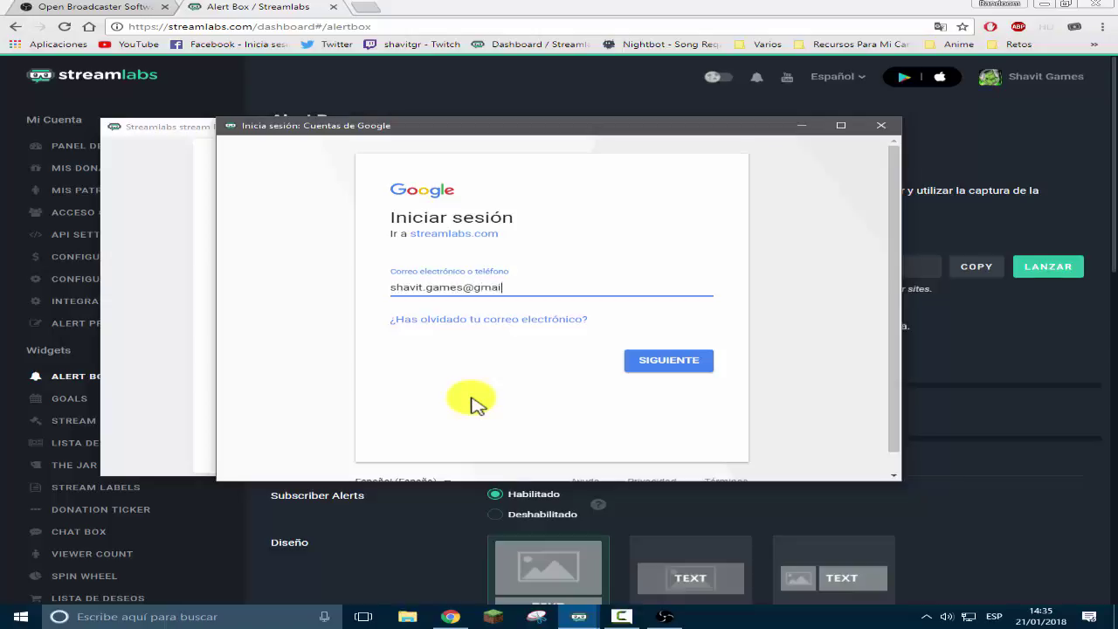
Sign in with the Google account's e-mail, password and two-step verification code, and allow streamlabs.com to access the YouTube account
key(Return)
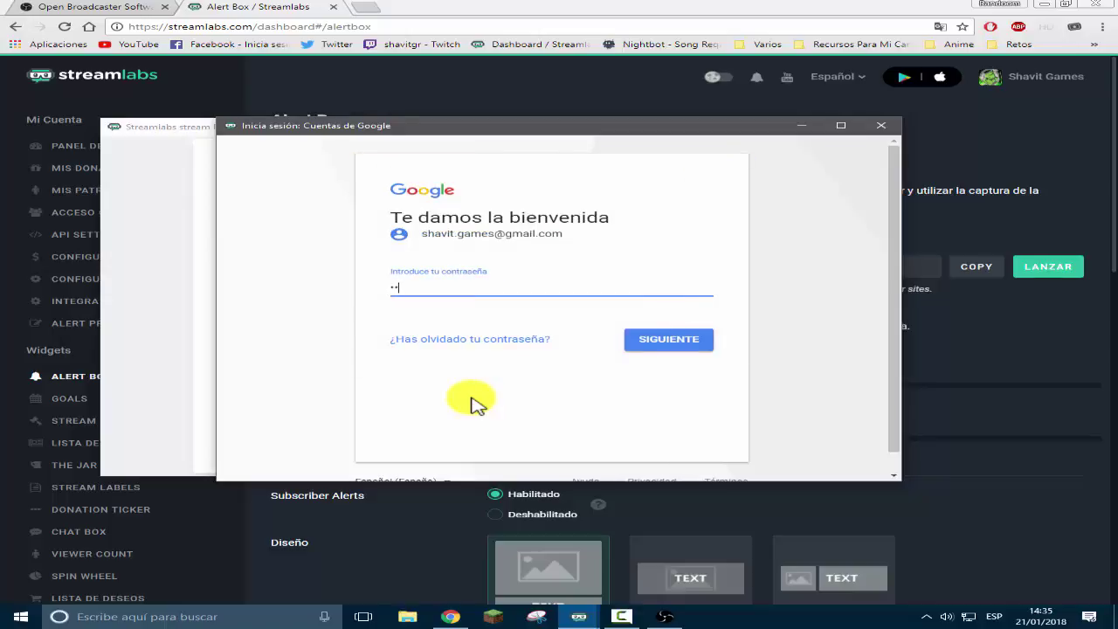
key(Return)
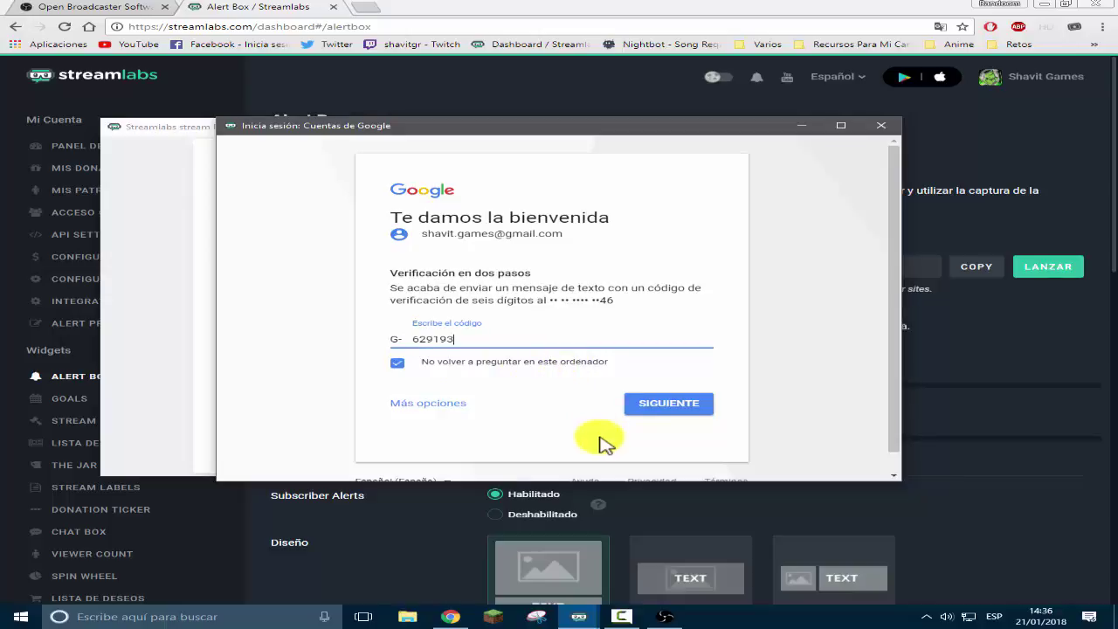
click(656, 414)
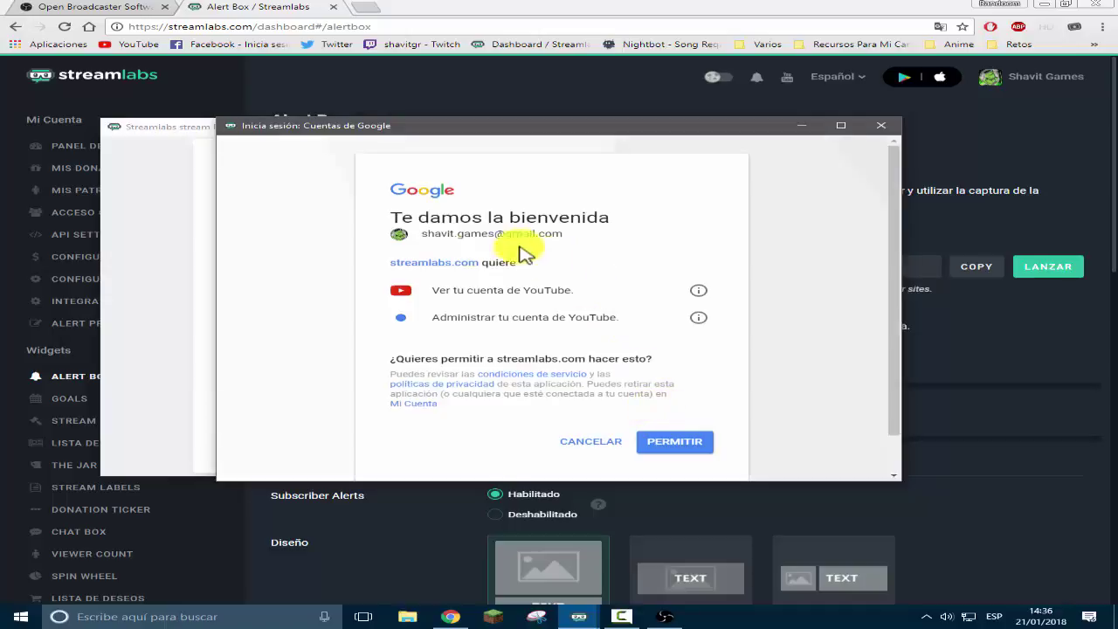
click(668, 442)
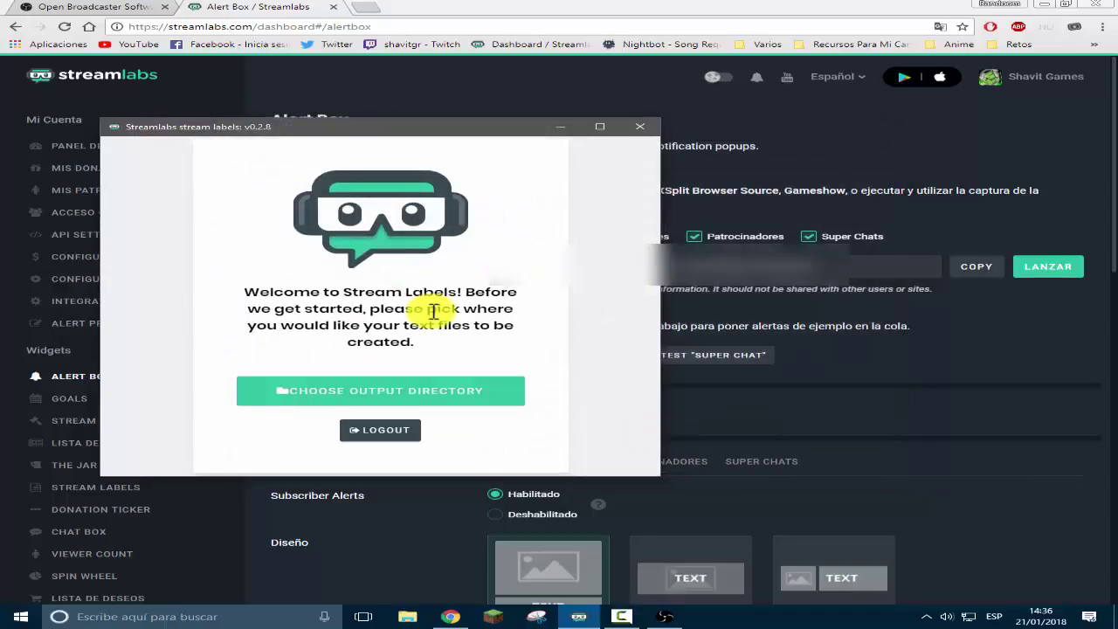
Choose the Documentos folder as the output directory for the stream label text files
click(384, 400)
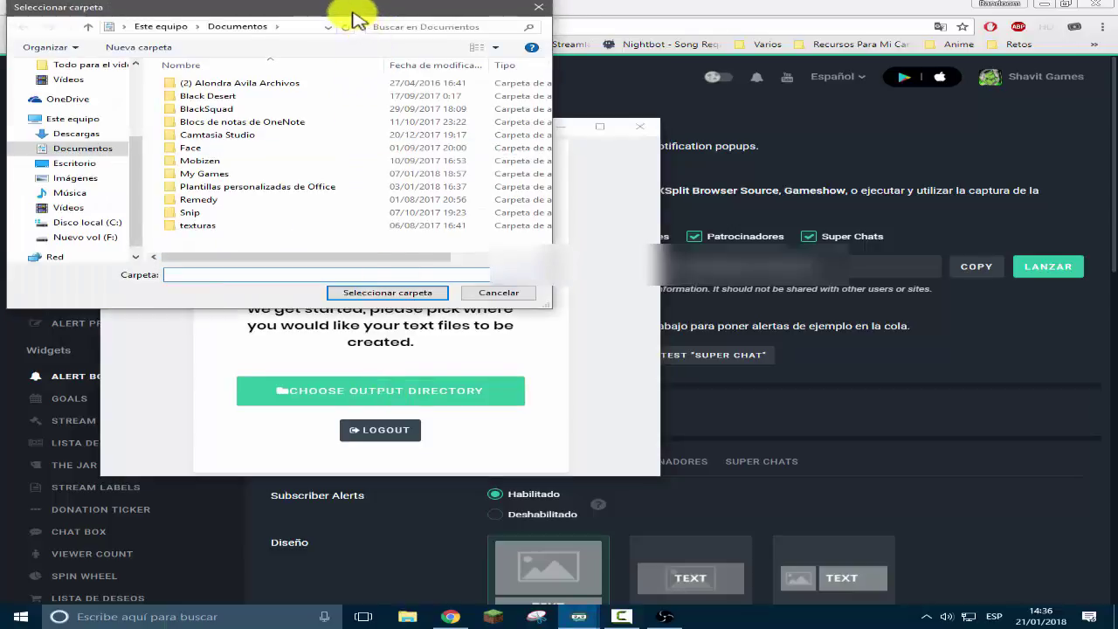
drag(354, 15, 493, 95)
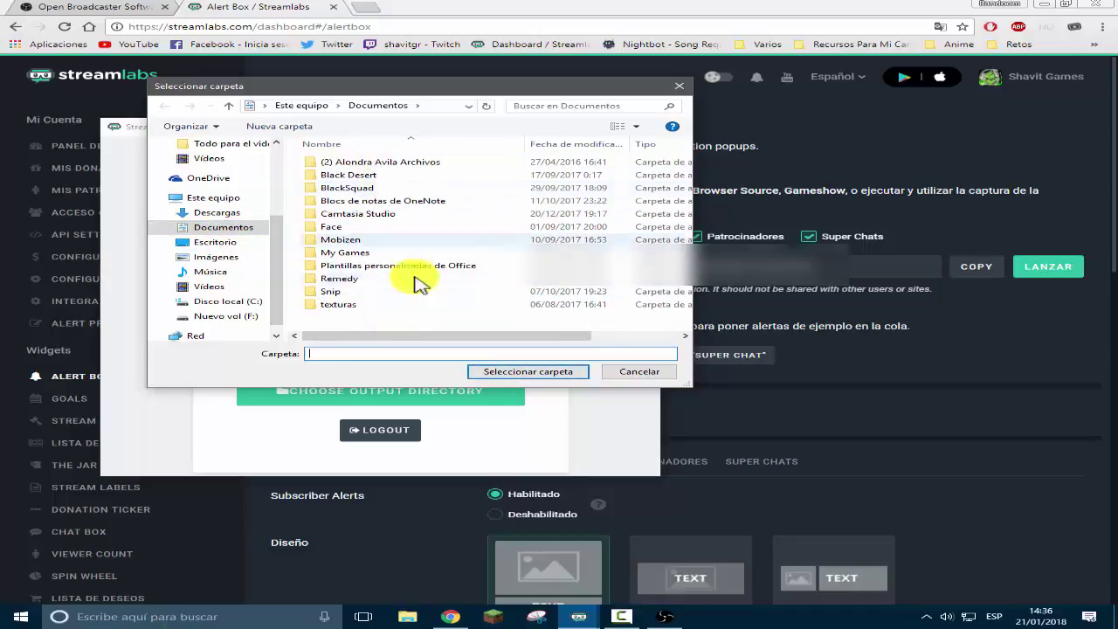
click(224, 230)
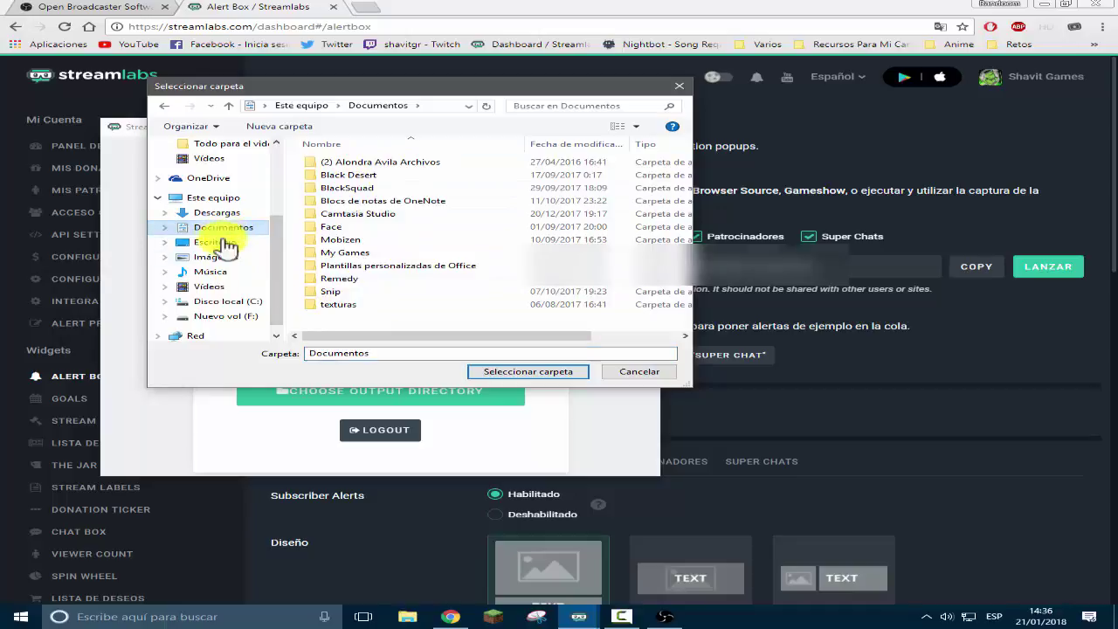
click(491, 376)
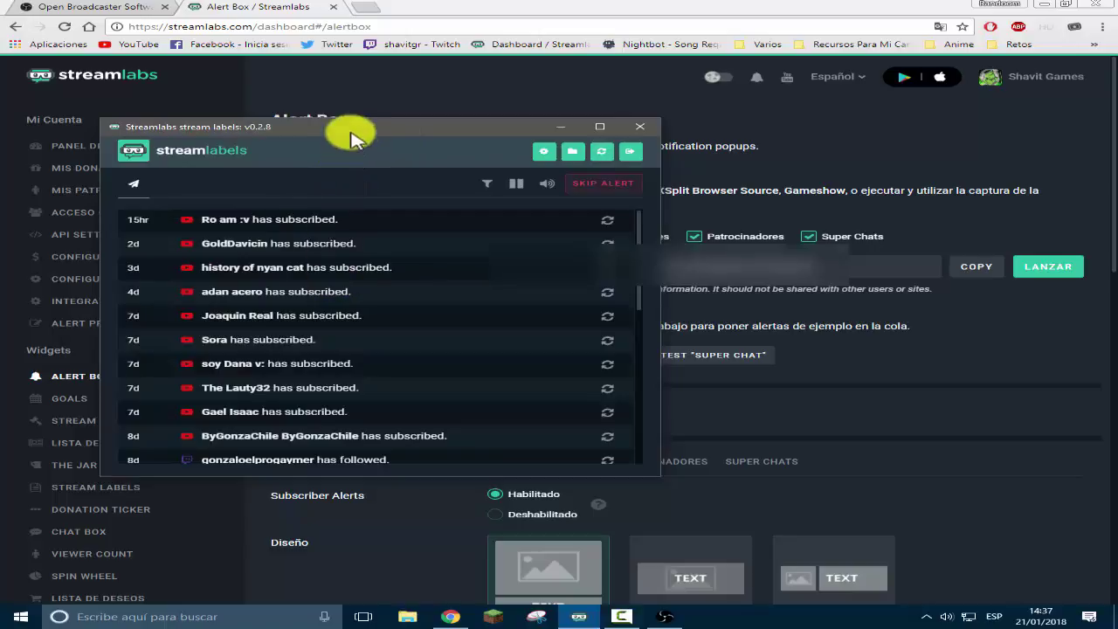
Move the stream labels window aside, switch to Open Broadcaster Software and add a text source named Ultimo Sub to the Prueba scene
drag(369, 140, 279, 459)
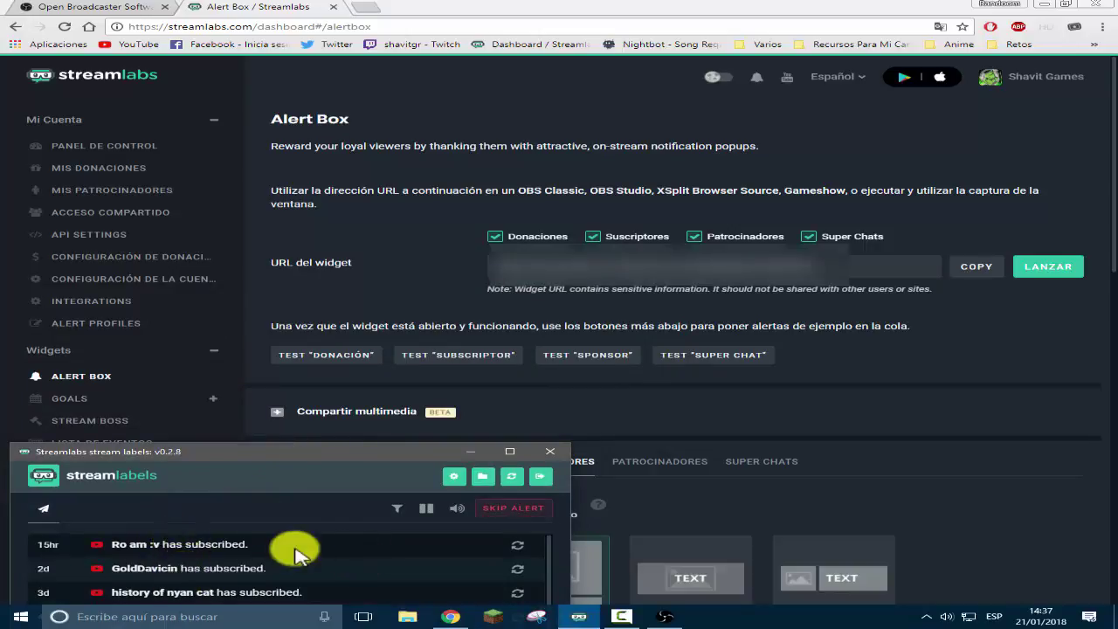
click(664, 615)
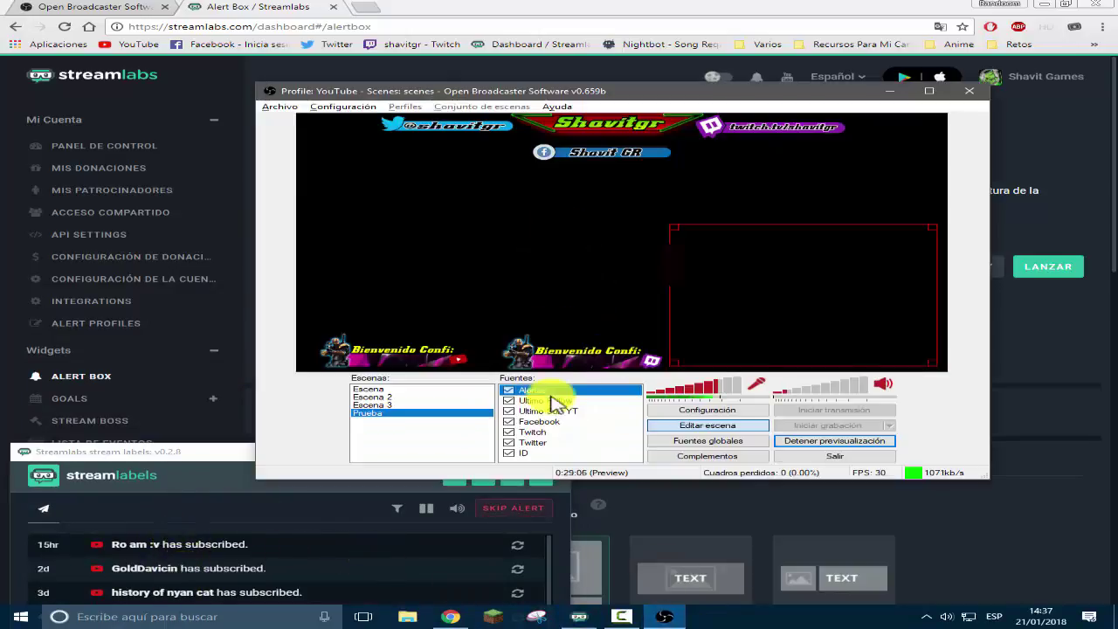
right_click(580, 434)
mouse_move(653, 448)
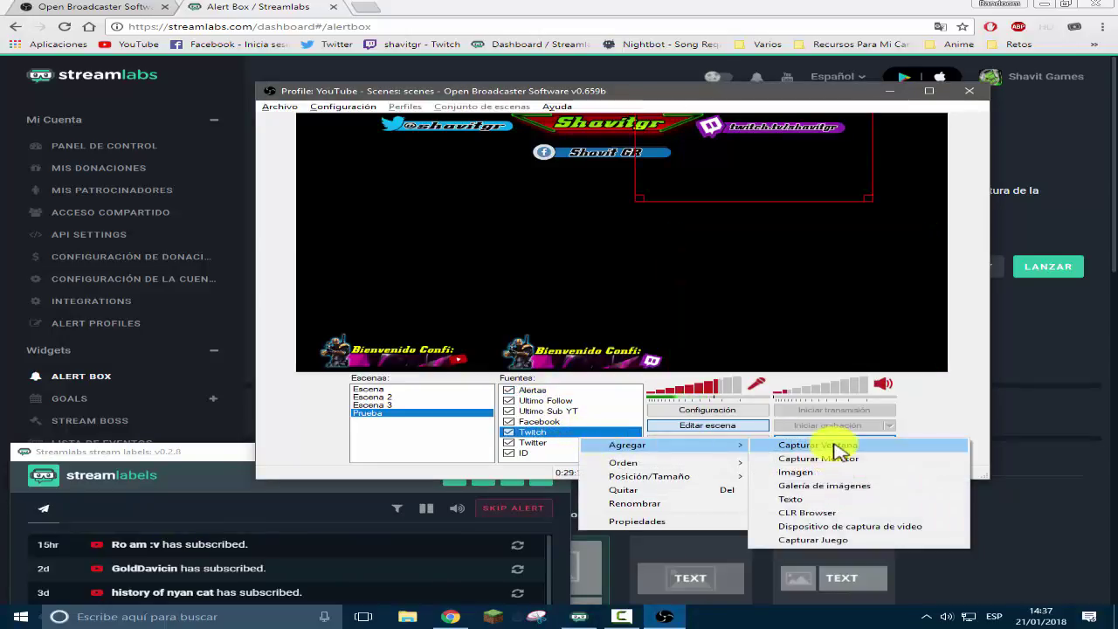
click(821, 500)
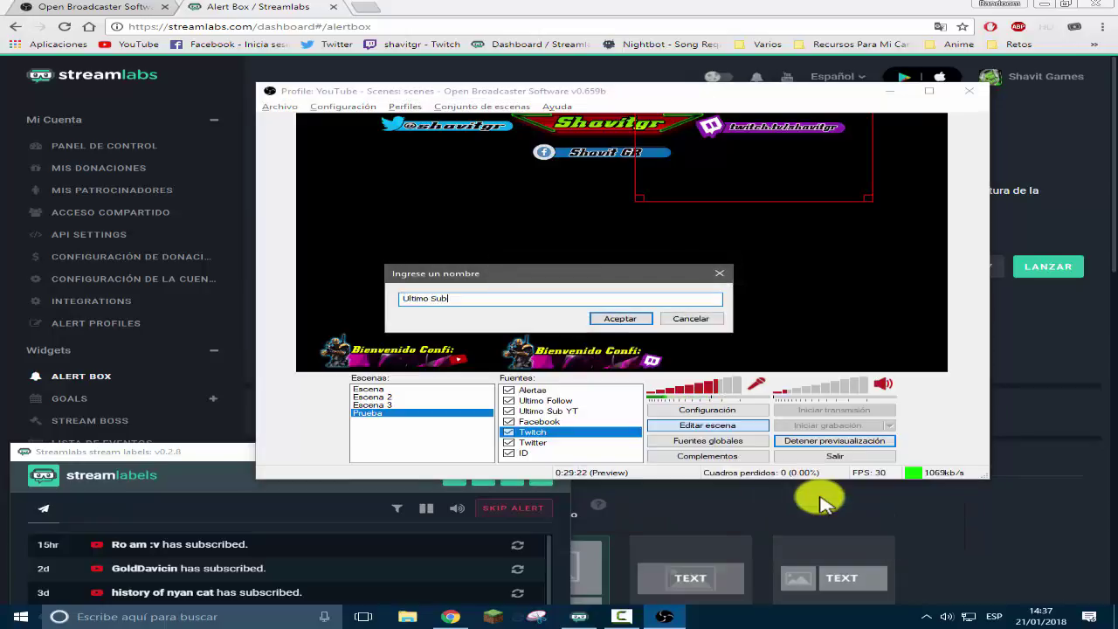
text(Ultimo Sub)
key(Return)
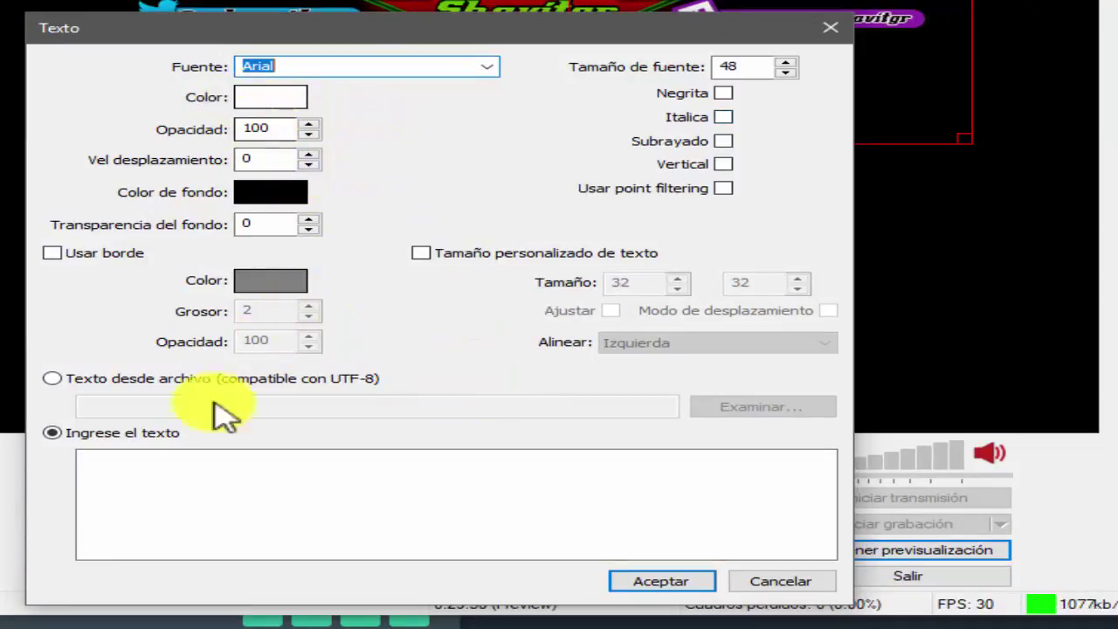
Set the Ultimo Sub source to read its text from a file and browse the Documentos folder
click(51, 380)
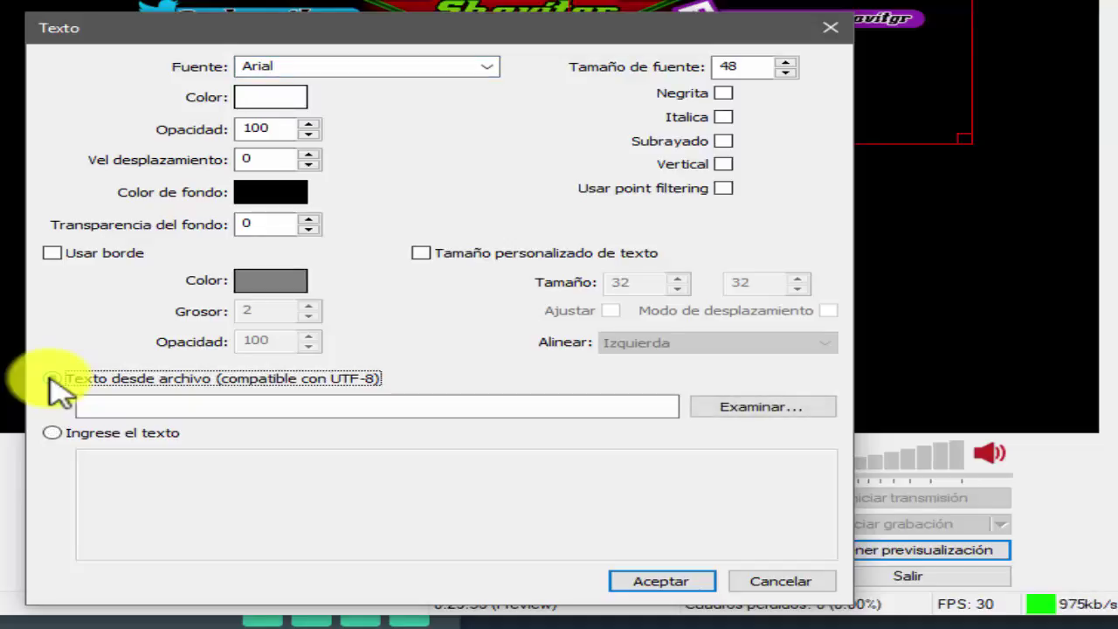
click(740, 408)
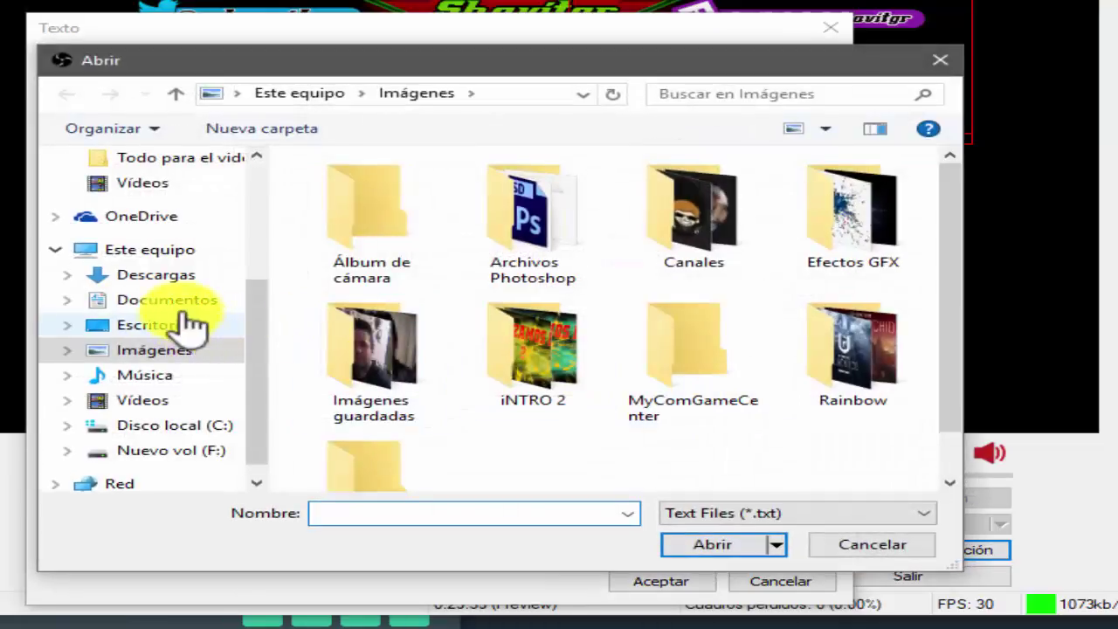
click(170, 300)
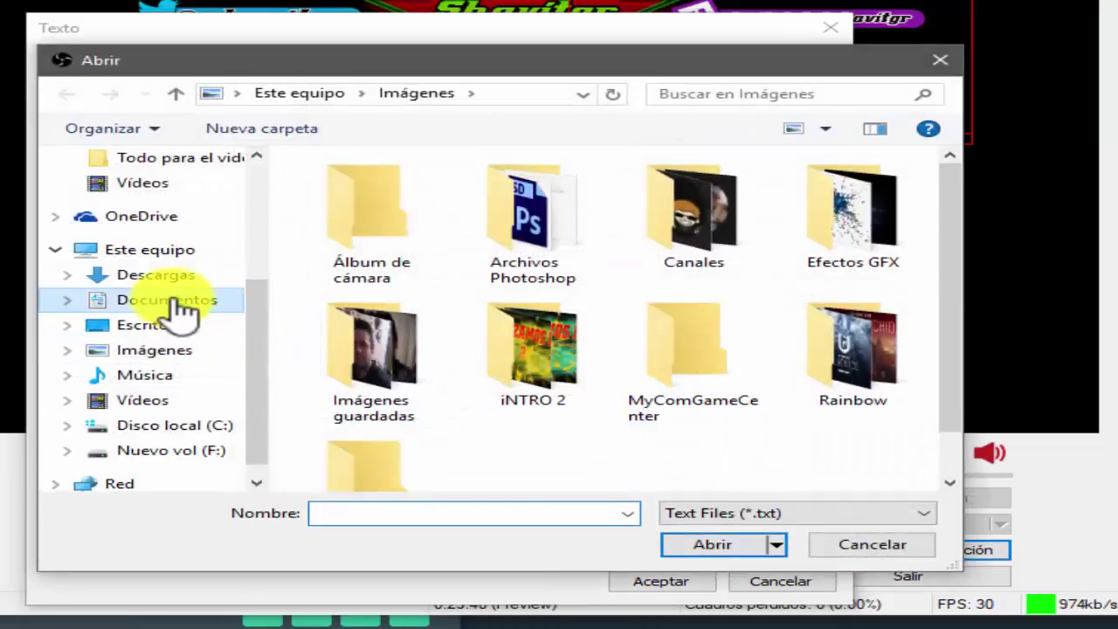
Look through the stream label text files in Documentos, including the session, total, weekly and monthly ones
scroll(498, 320, down, 5)
scroll(498, 319, down, 15)
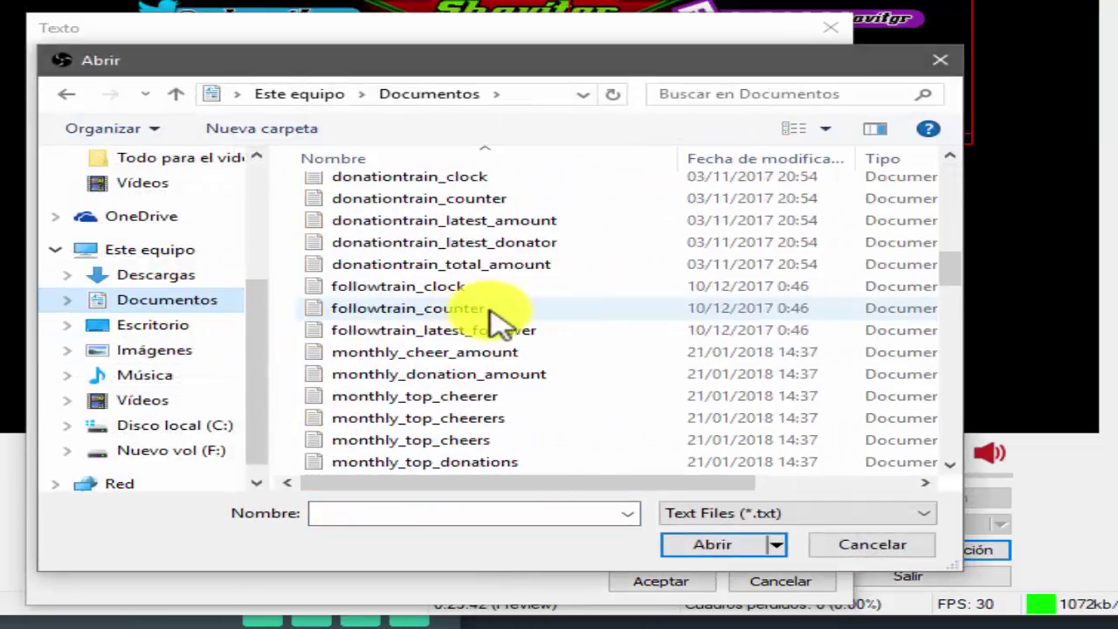
scroll(502, 328, down, 12)
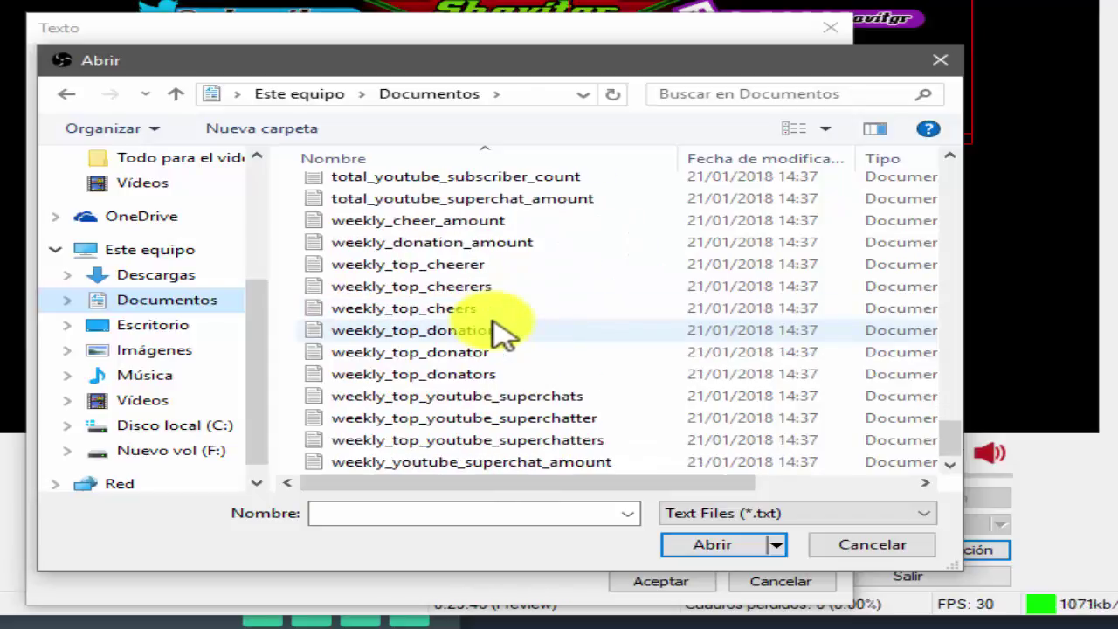
scroll(502, 330, up, 6)
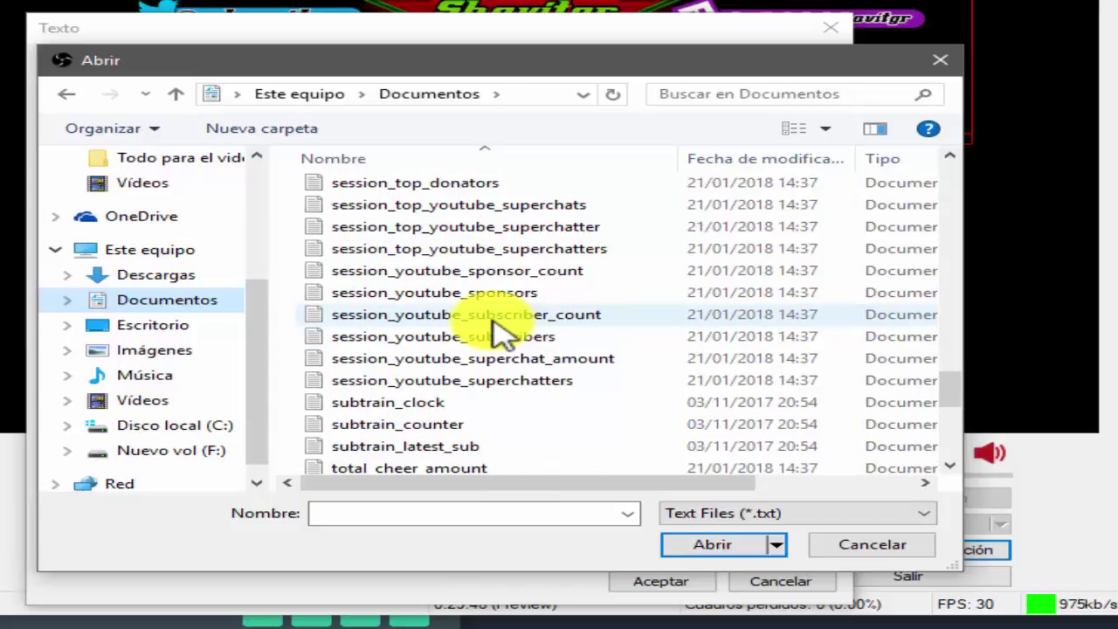
scroll(502, 331, up, 4)
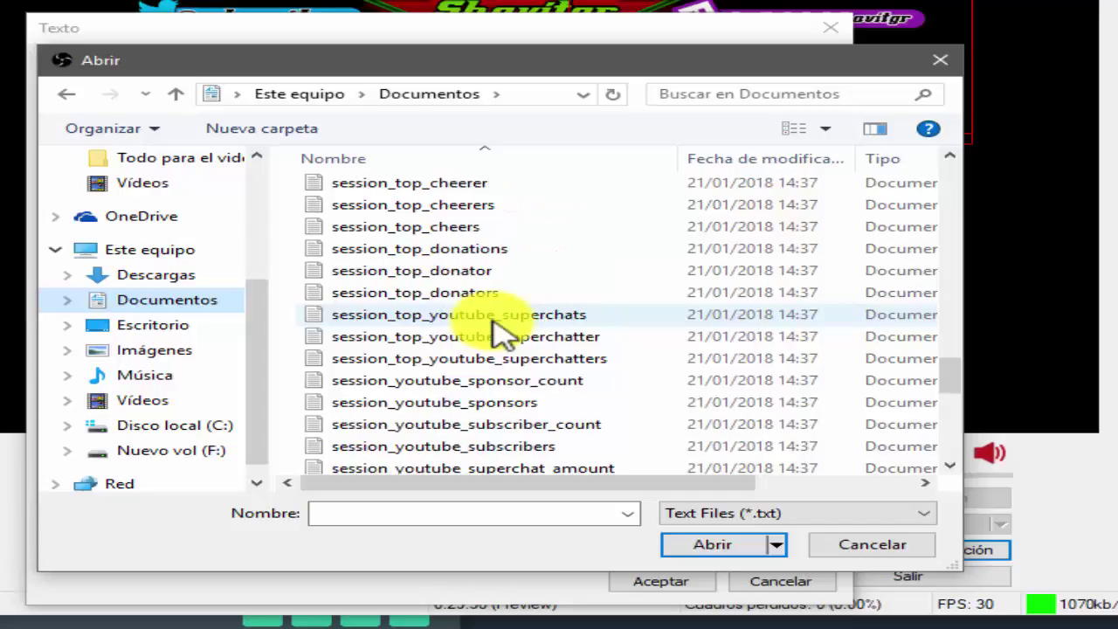
scroll(500, 332, up, 3)
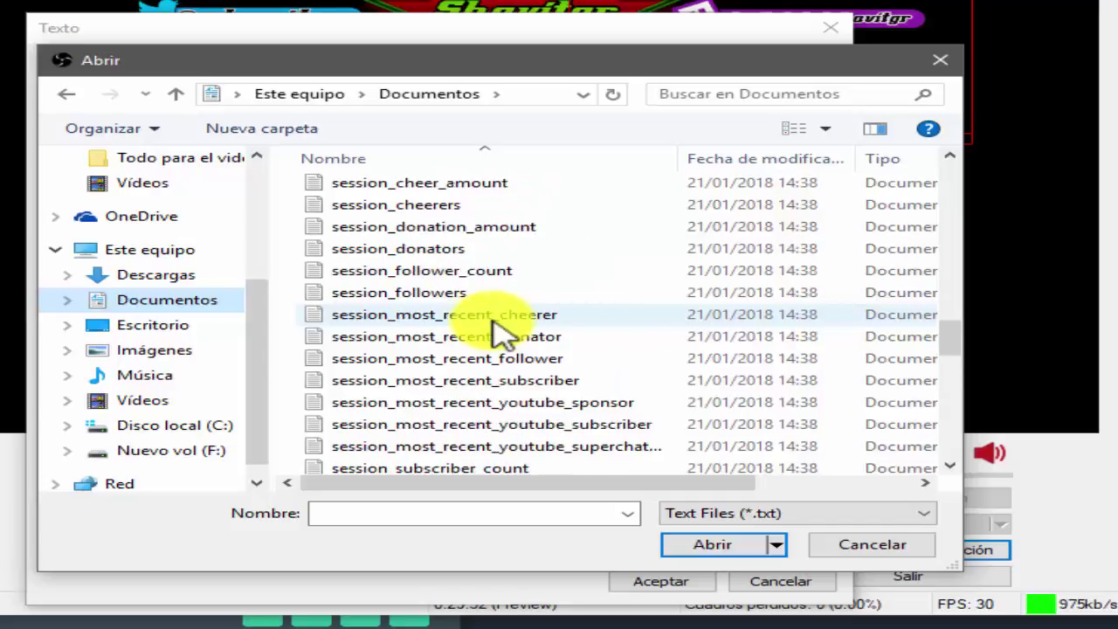
scroll(499, 337, down, 5)
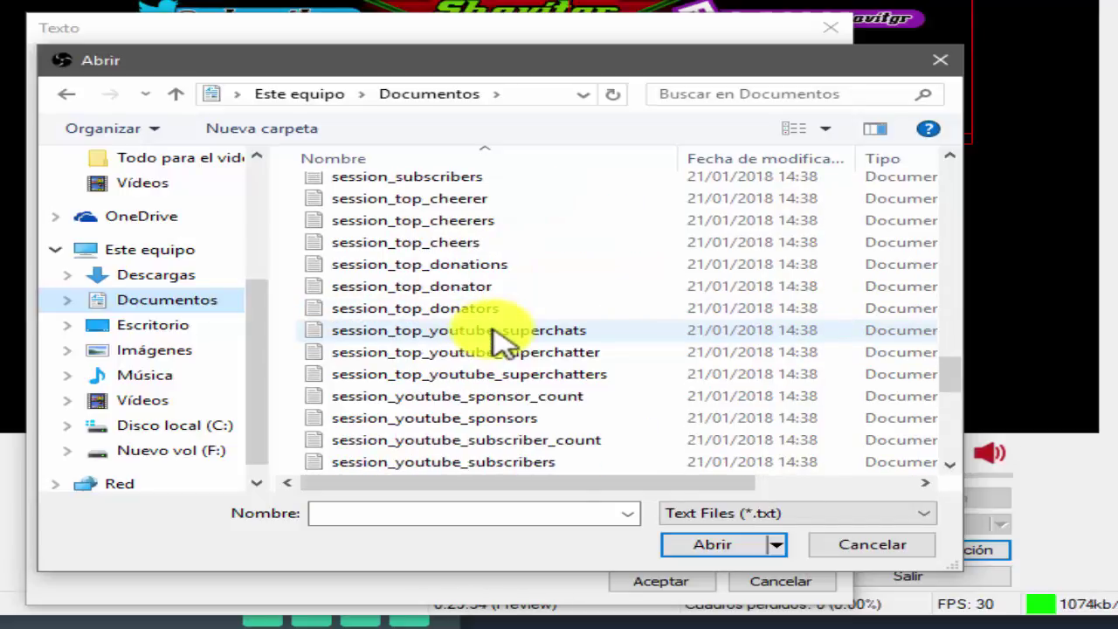
scroll(493, 332, down, 4)
scroll(502, 340, down, 5)
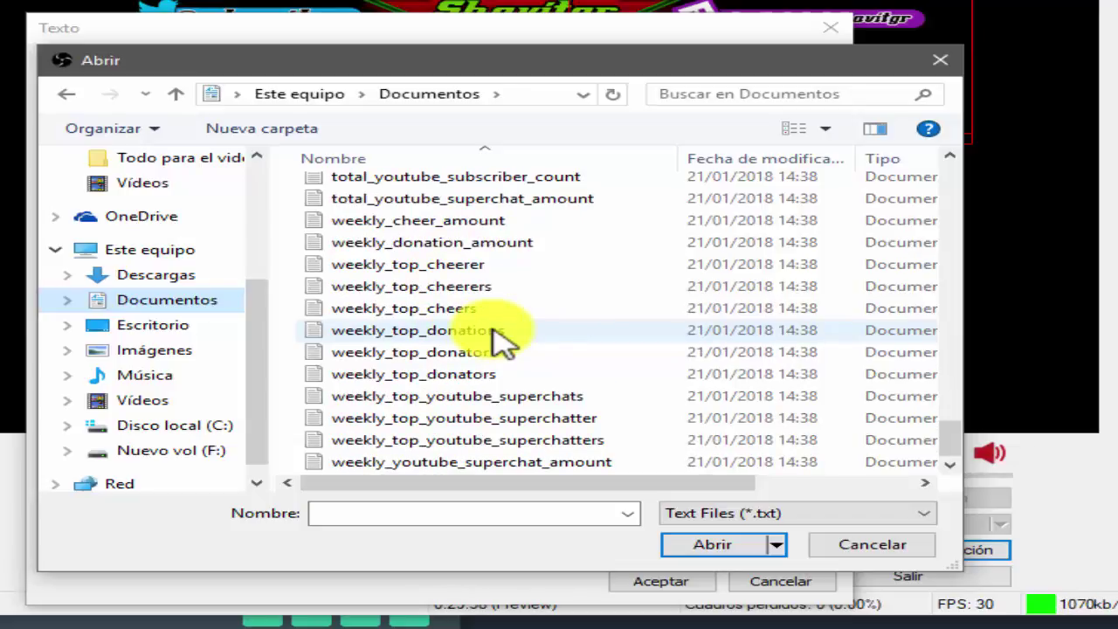
scroll(502, 341, up, 3)
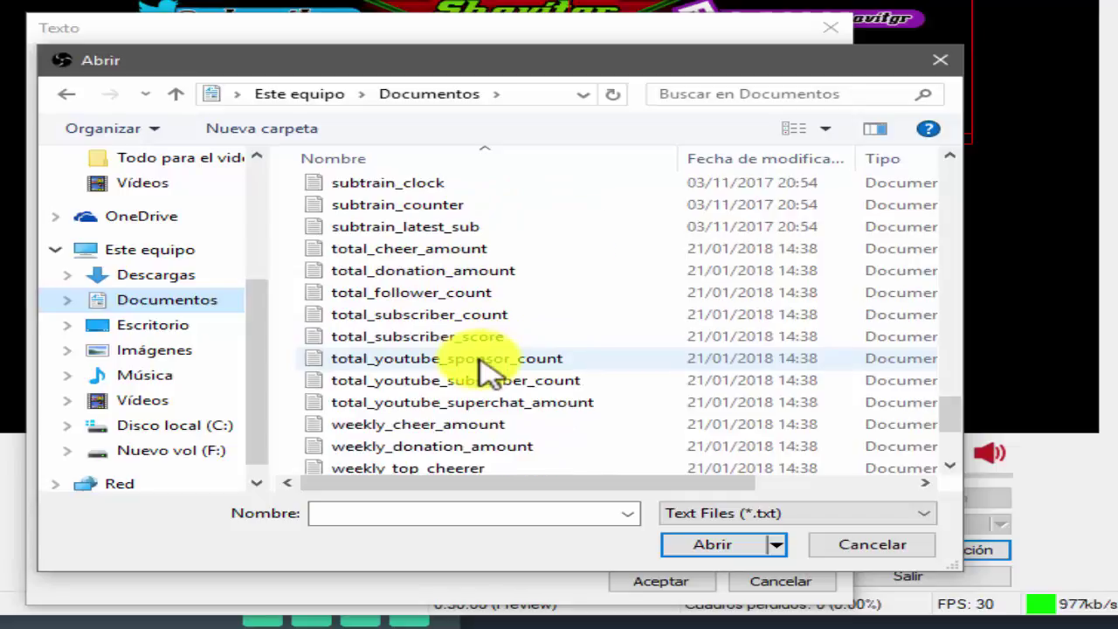
scroll(489, 371, up, 12)
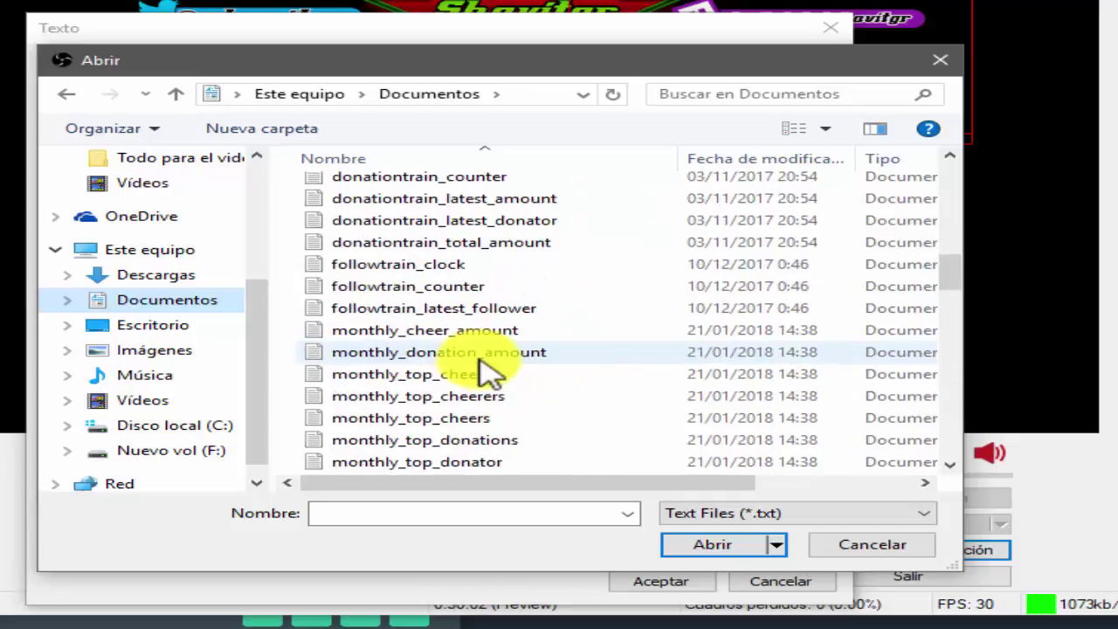
Load most_recent_subscriber as the source's text file and accept the text settings
scroll(489, 371, down, 2)
scroll(489, 371, down, 3)
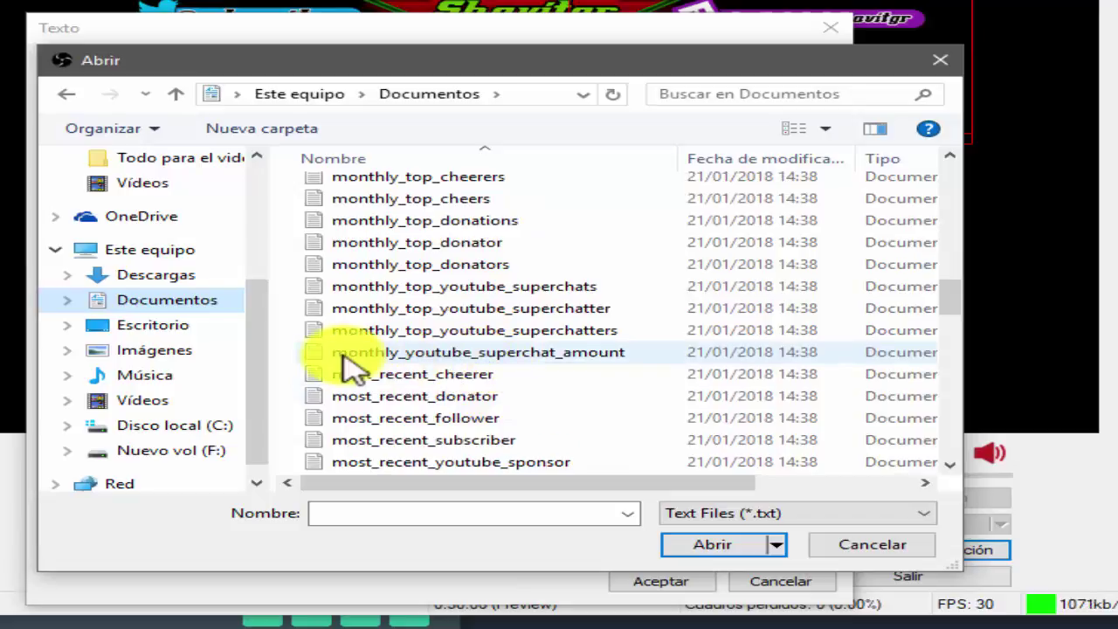
scroll(436, 375, down, 2)
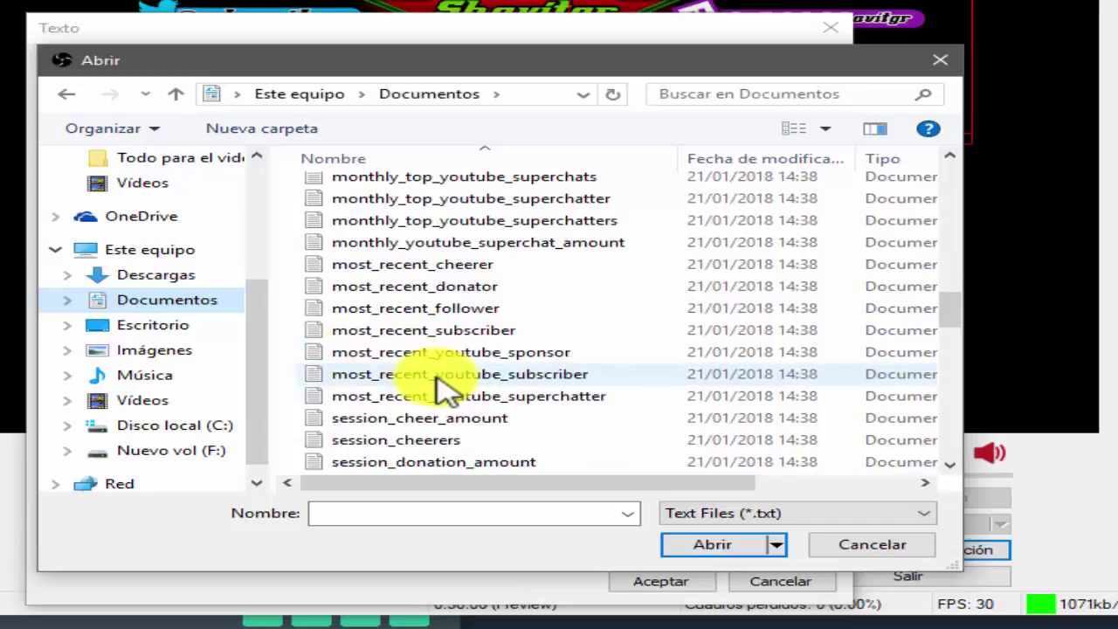
click(444, 332)
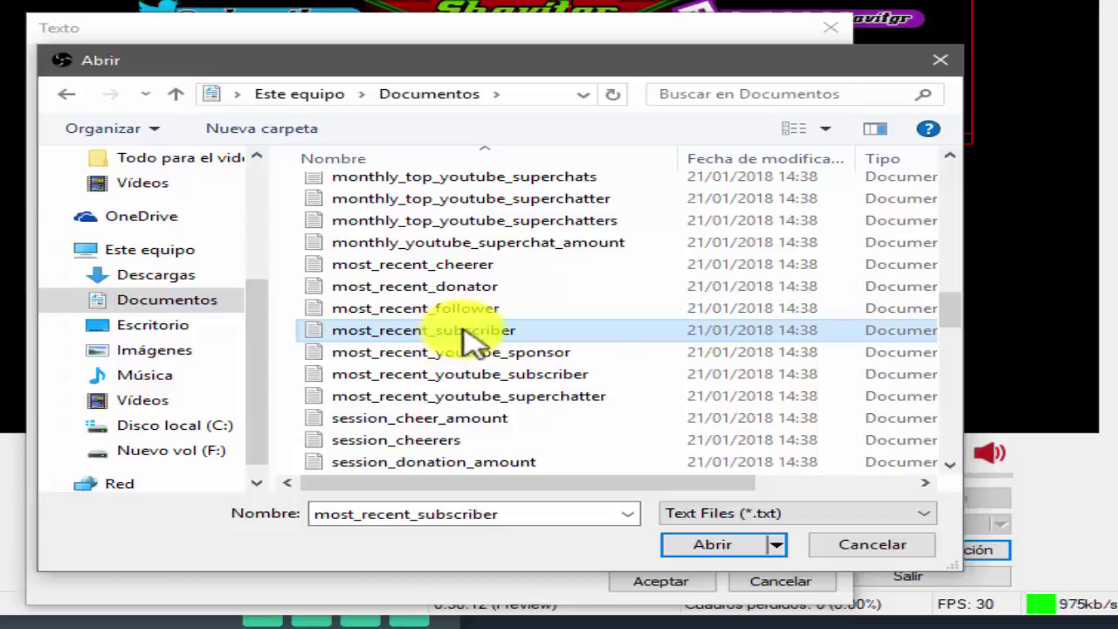
click(723, 551)
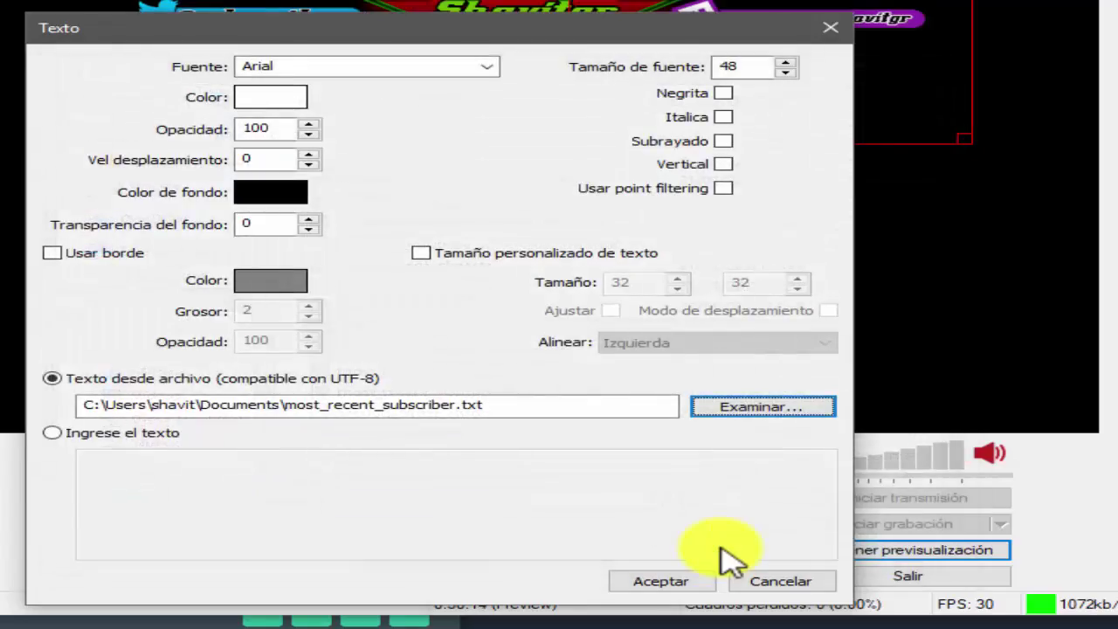
click(663, 581)
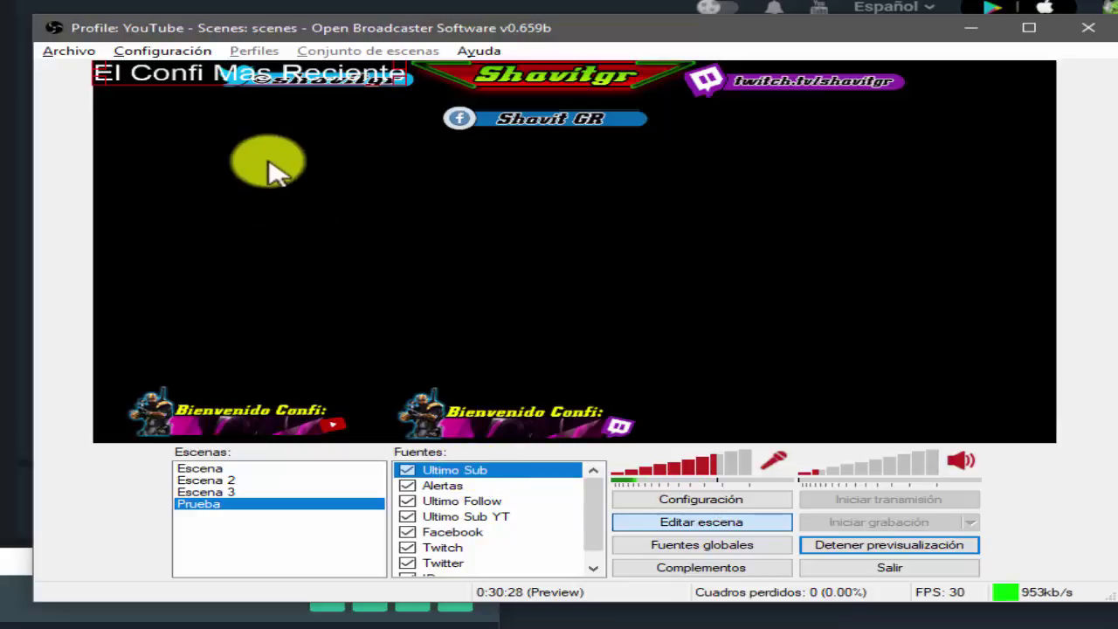
Move the subscriber text into the open area of the scene preview and delete its source
drag(231, 71, 354, 243)
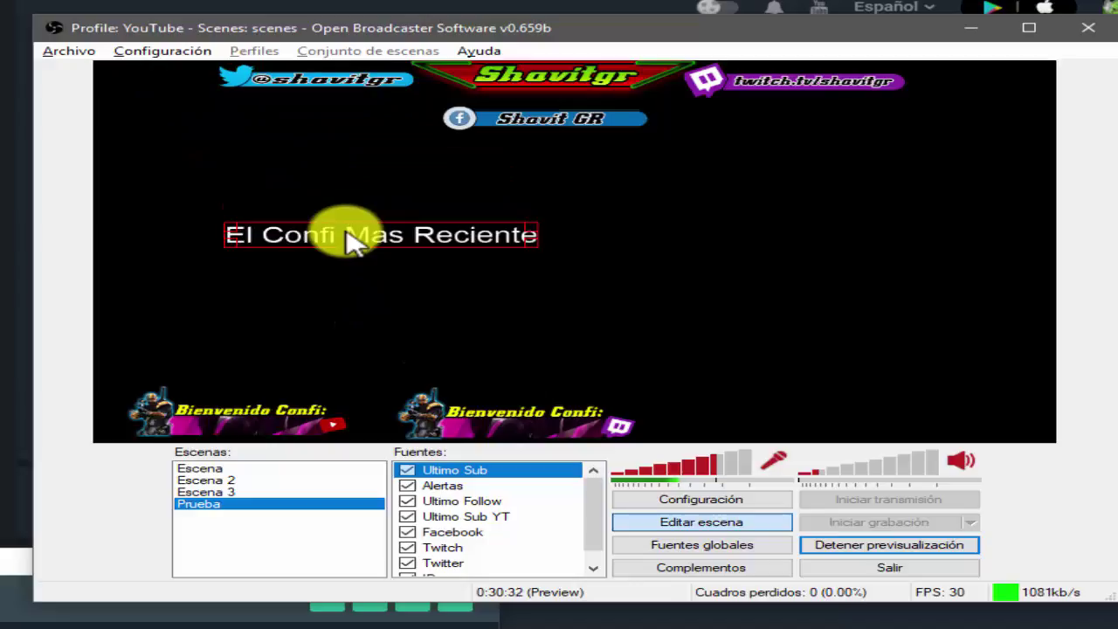
key(Delete)
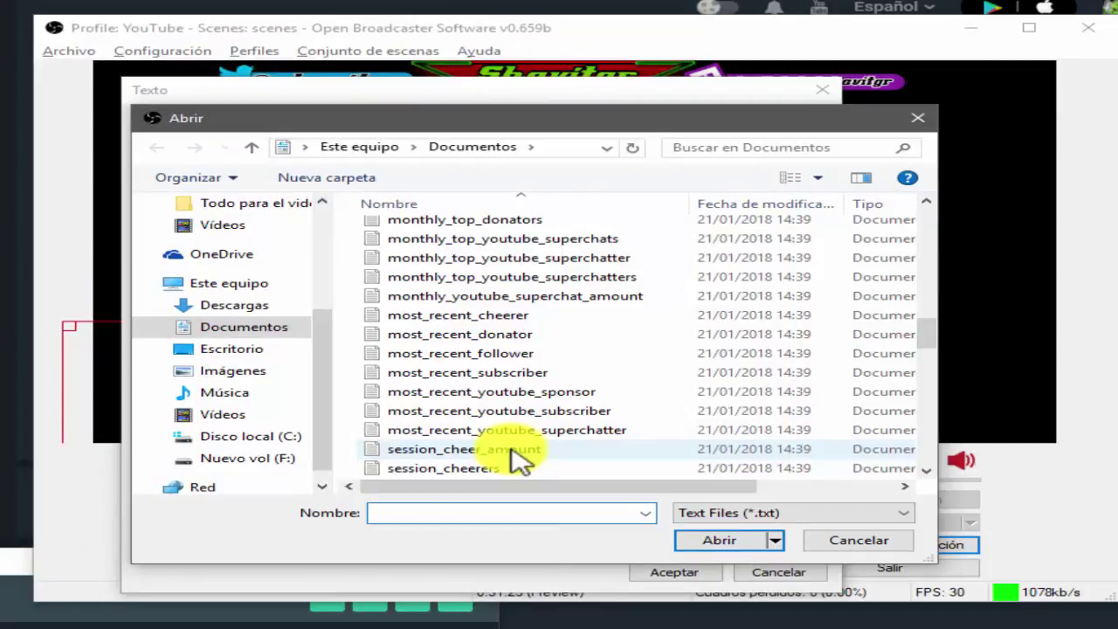
Load most_recent_youtube_subscriber as the text file, accept the settings, and place the text on the YouTube Bienvenido Confi banner
click(493, 373)
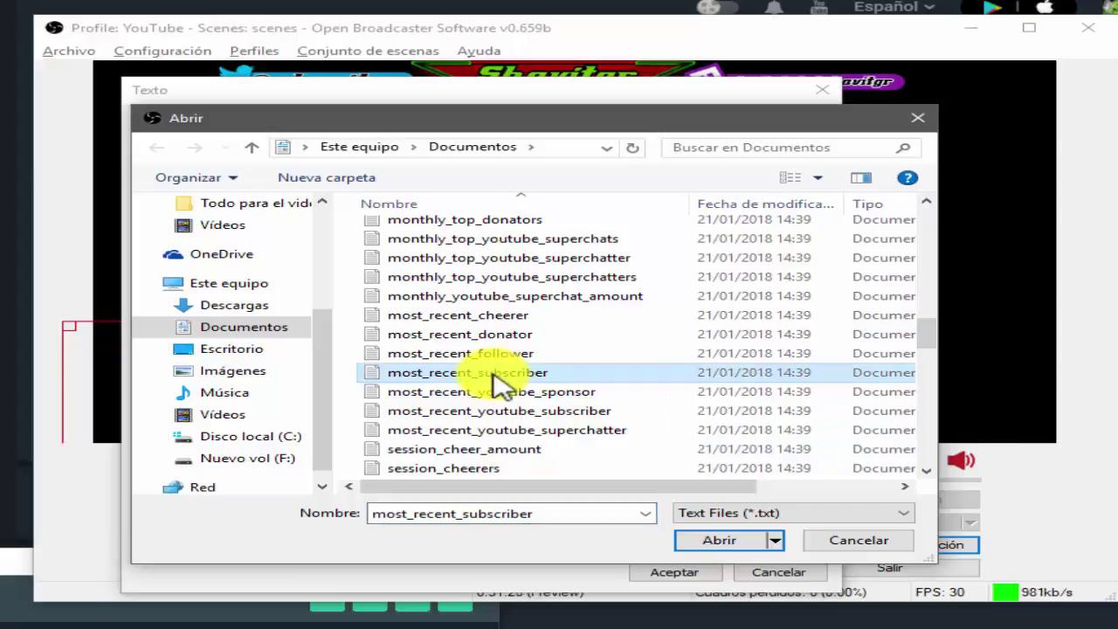
click(496, 412)
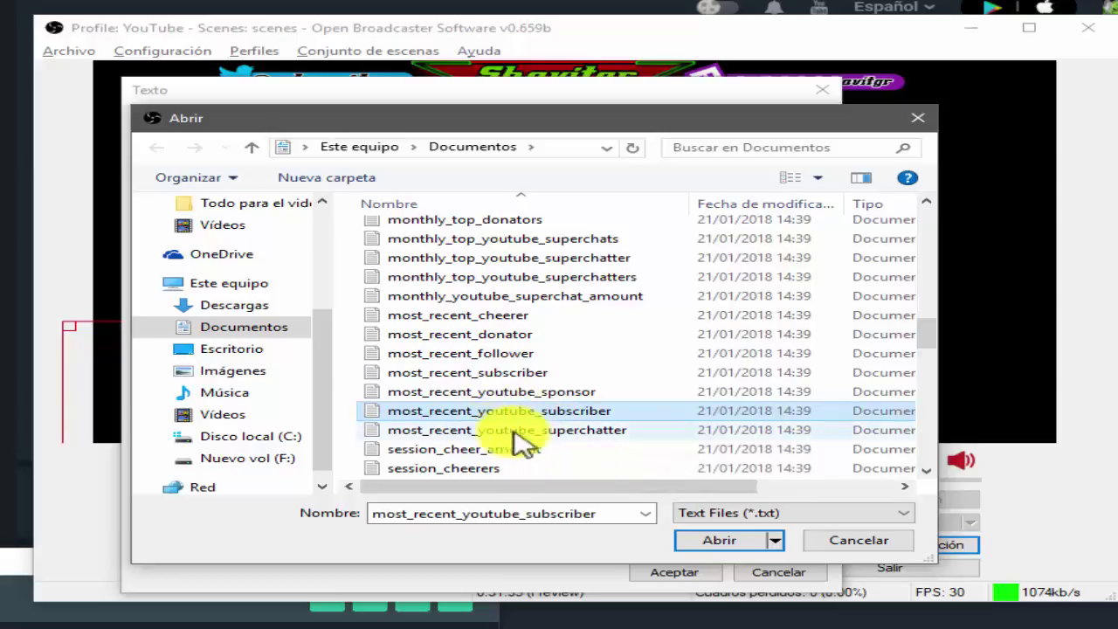
click(708, 541)
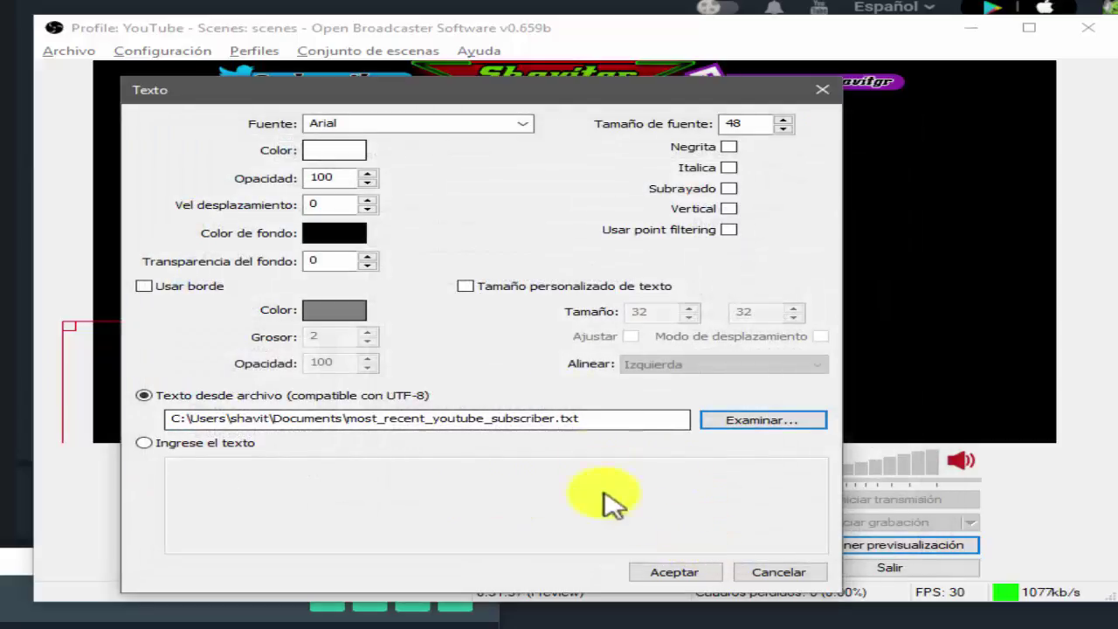
click(676, 575)
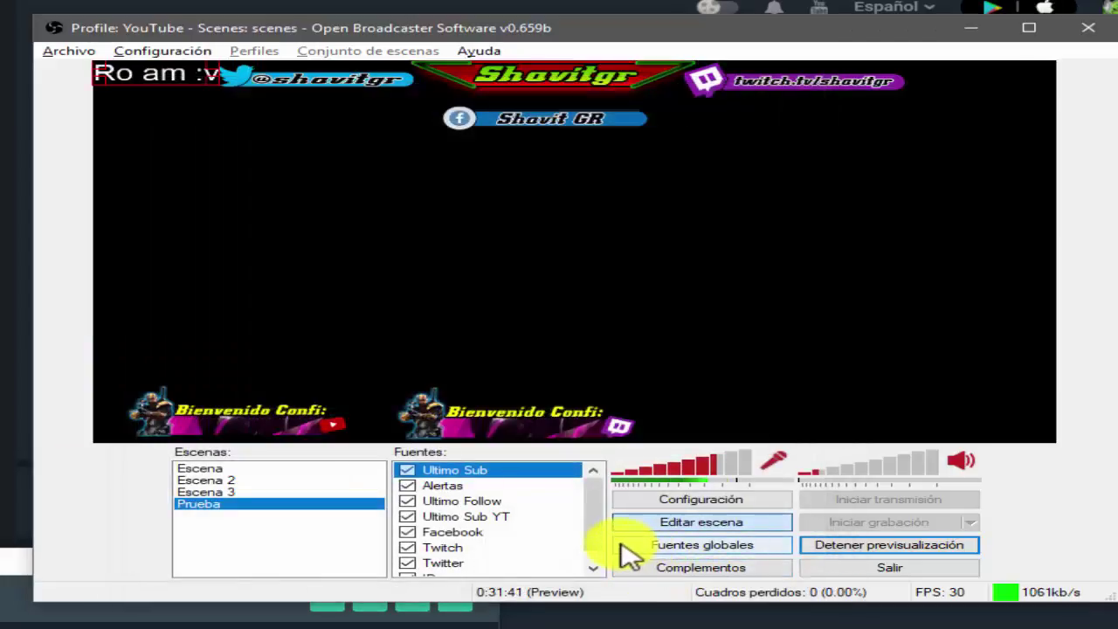
drag(163, 94, 255, 436)
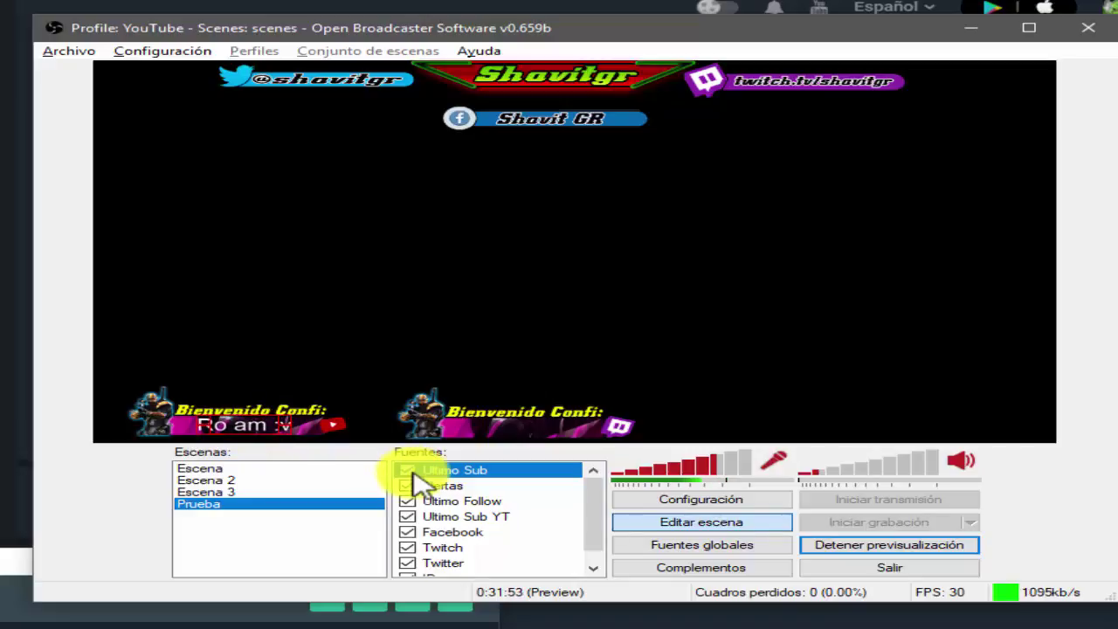
Reopen the Ultimo Sub text properties beside the preview and set the text color to the basic violet (hue 180, saturation 240, luminosity 120)
drag(412, 472, 443, 467)
double_click(443, 469)
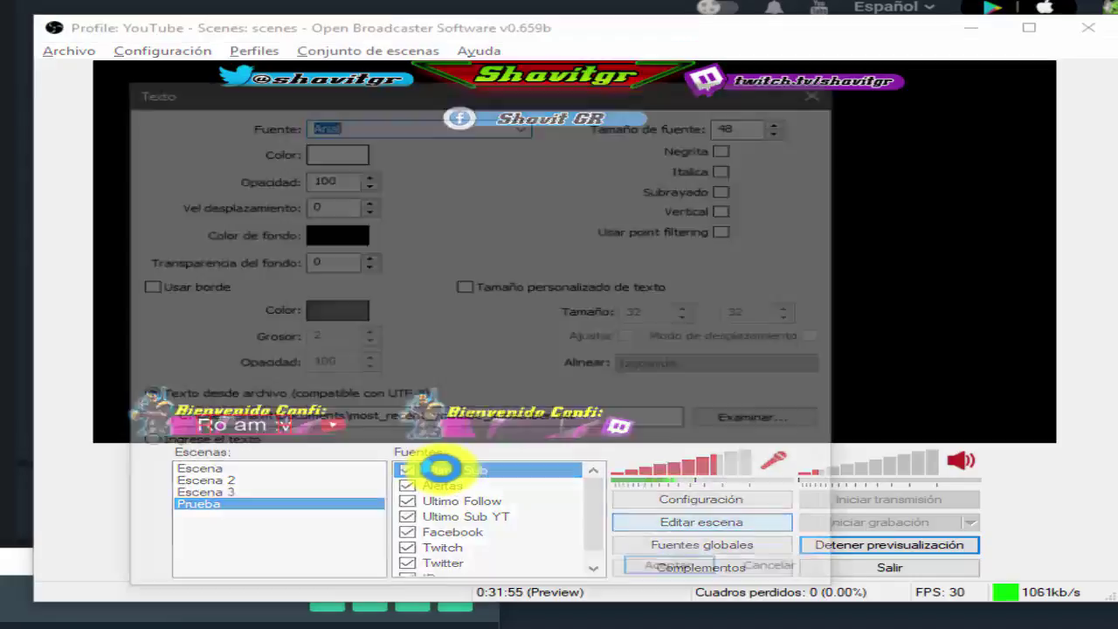
drag(444, 92, 907, 68)
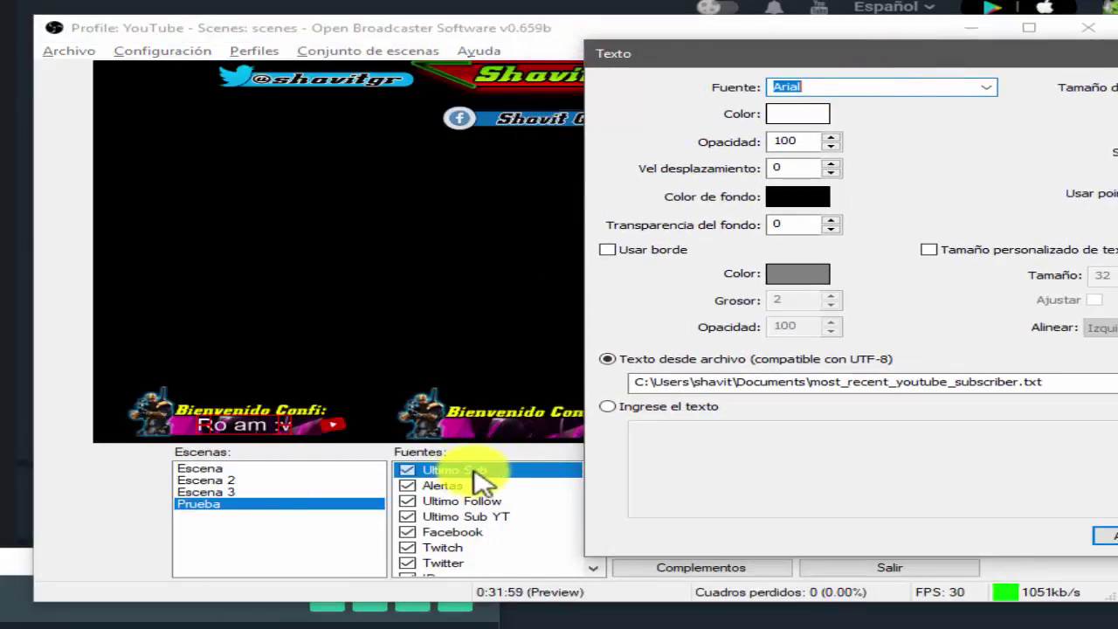
drag(955, 66, 878, 67)
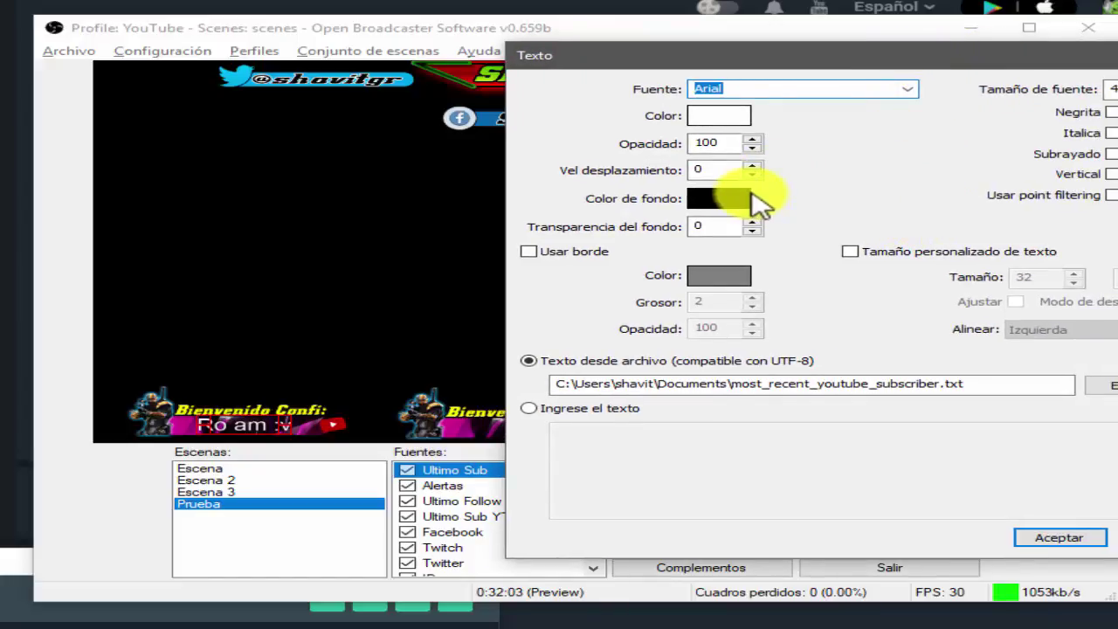
click(730, 117)
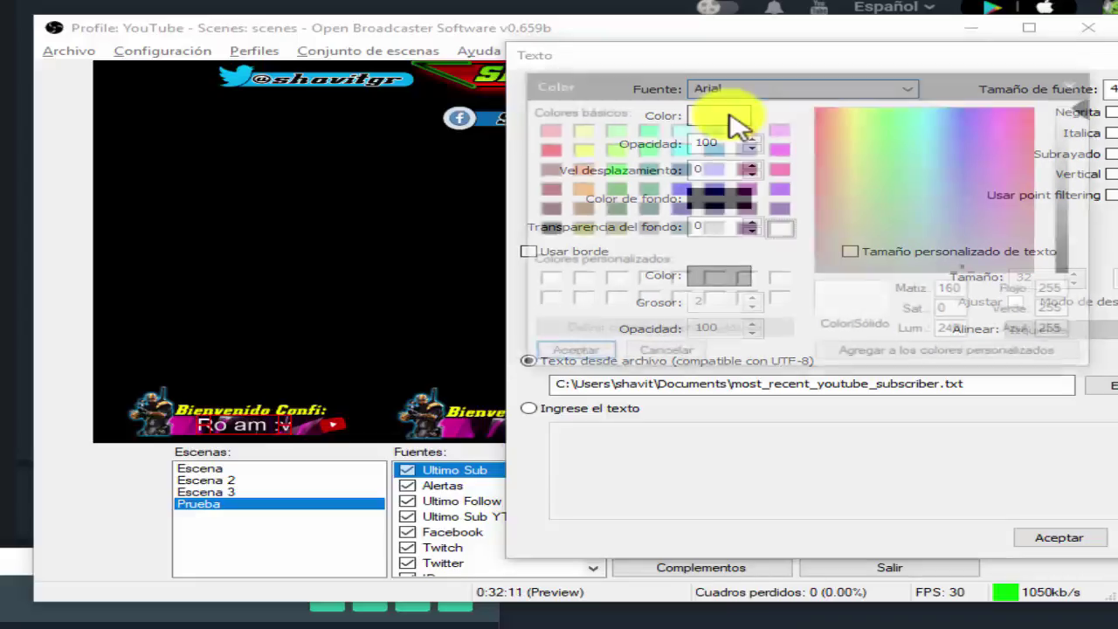
drag(740, 81, 796, 111)
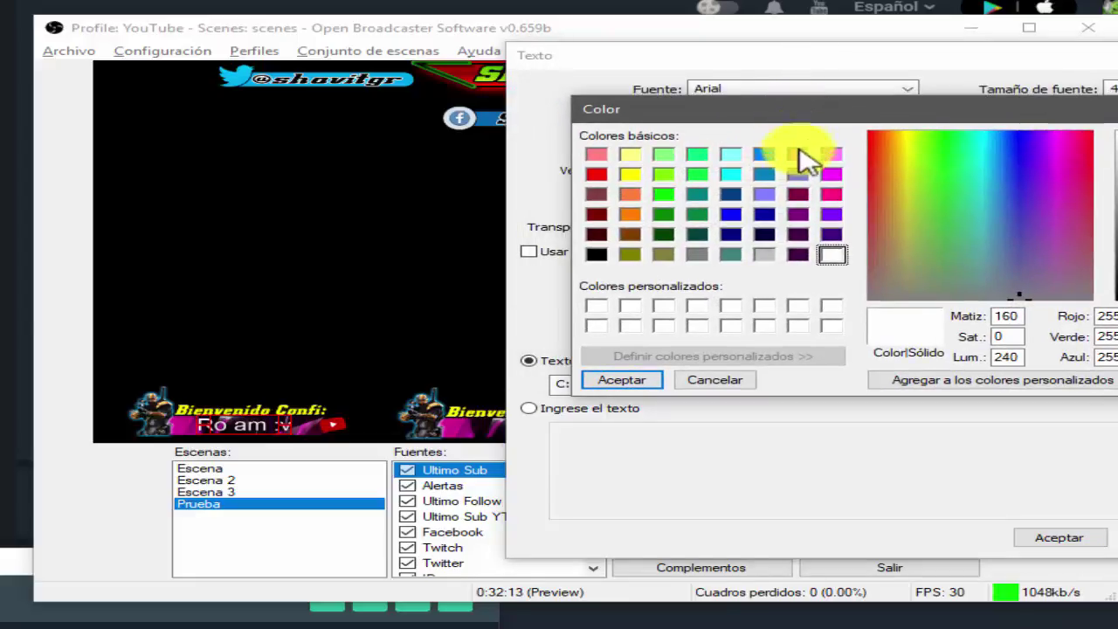
click(832, 214)
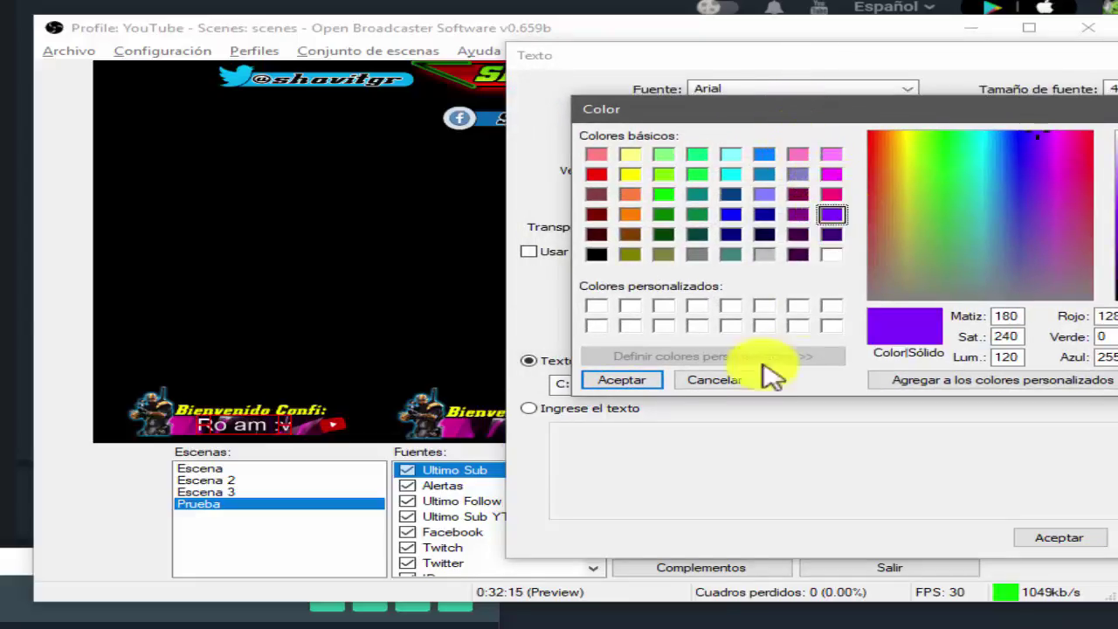
click(635, 382)
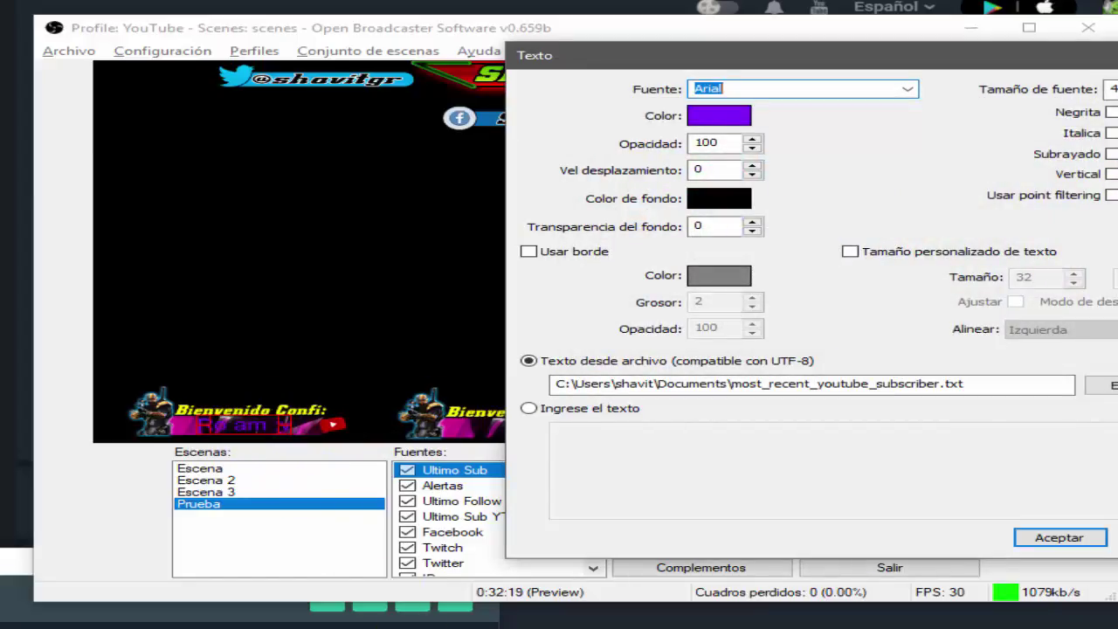
Return to the Ultimo Sub text properties and enable bold (Negrita)
click(411, 623)
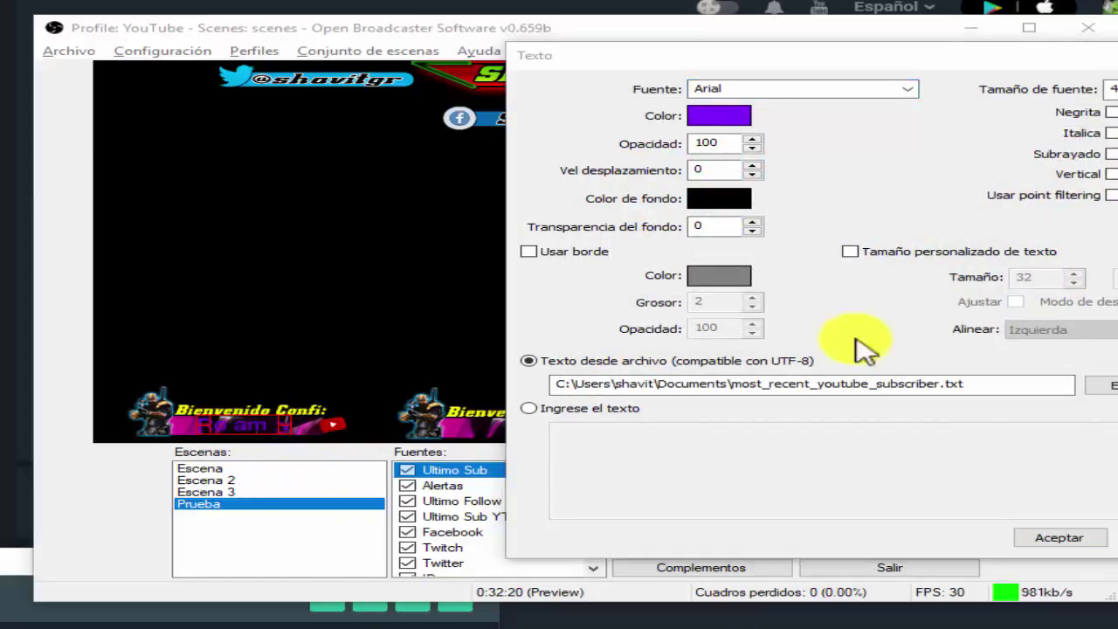
click(756, 70)
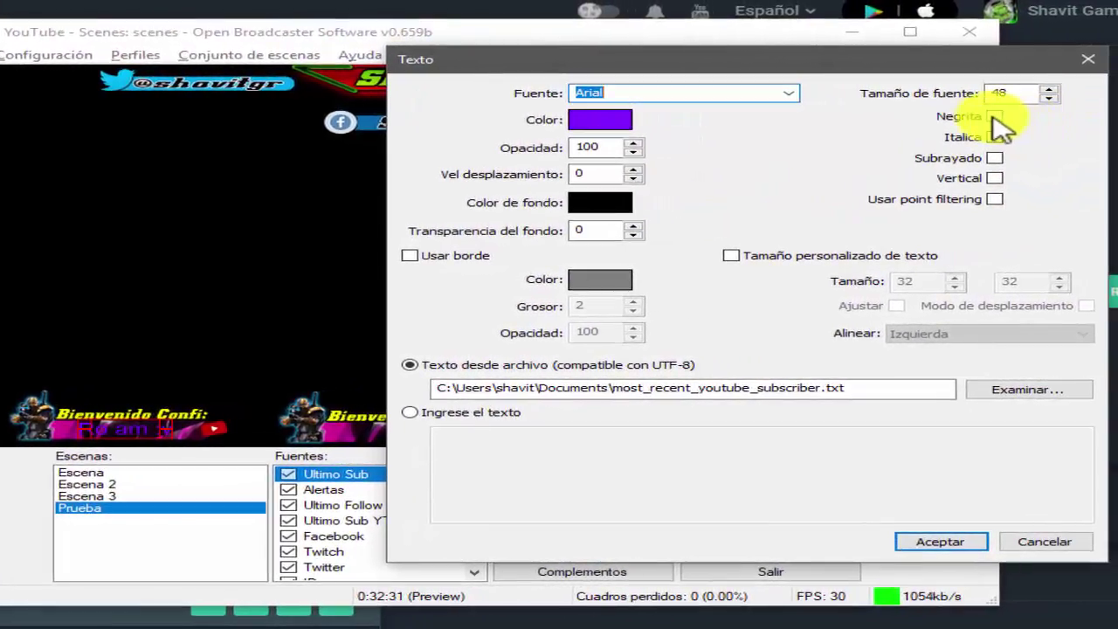
click(995, 118)
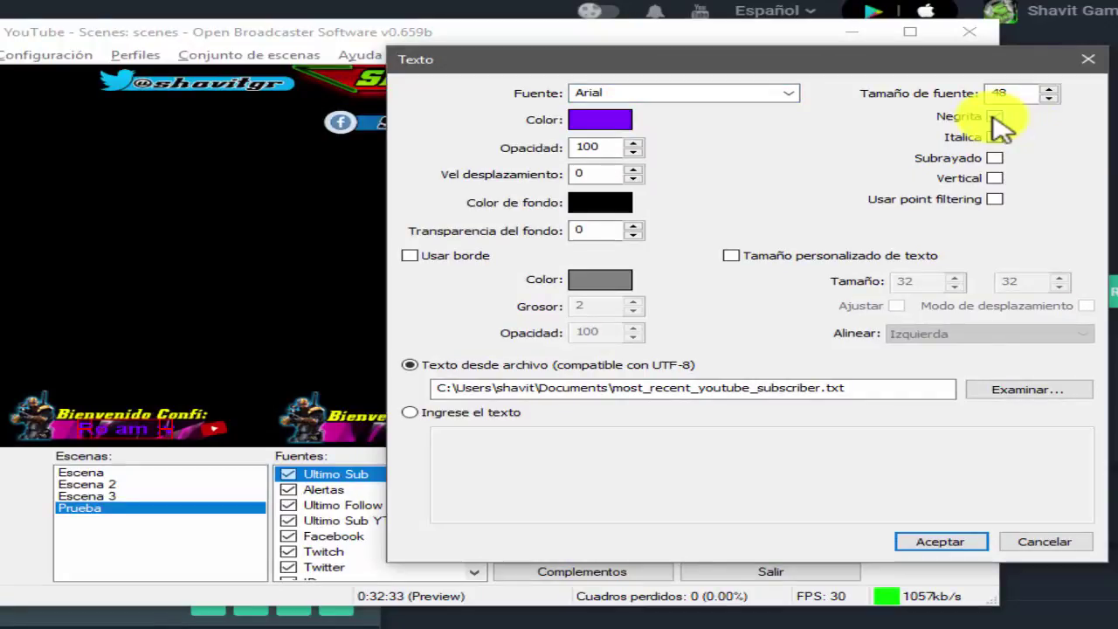
click(996, 117)
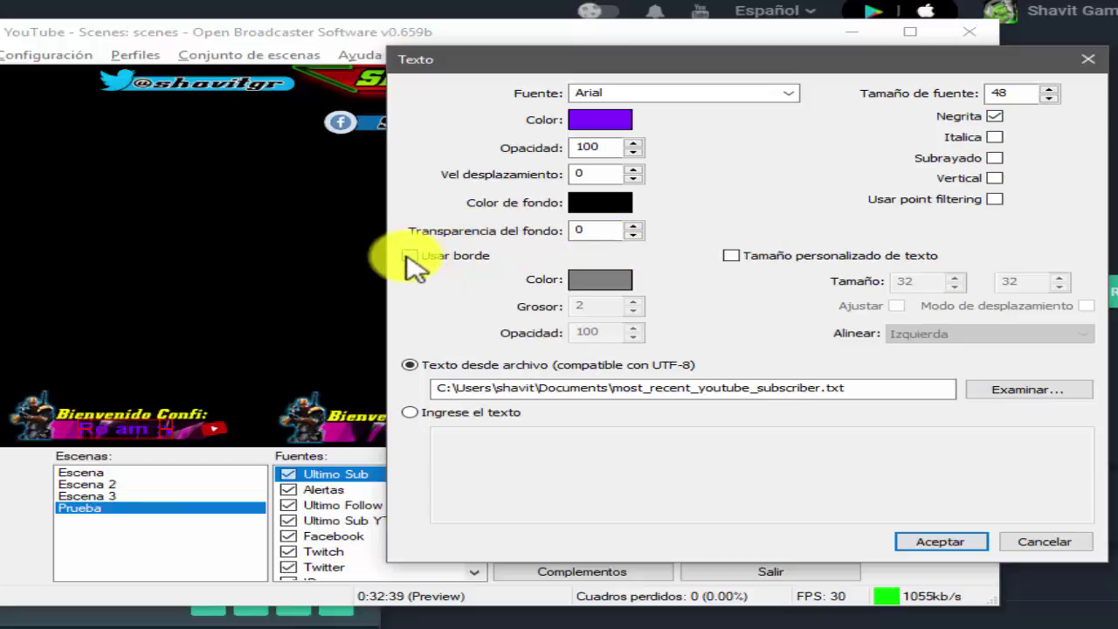
Enable the border (Usar borde) on the Ultimo Sub text and set its color to white
click(408, 256)
click(599, 281)
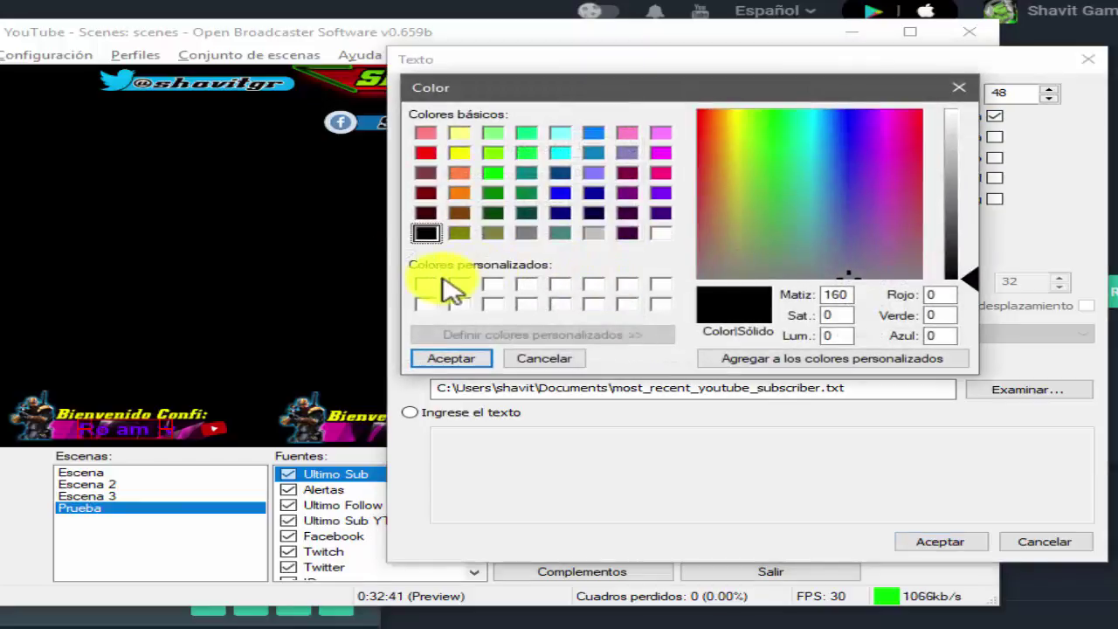
click(428, 285)
click(452, 358)
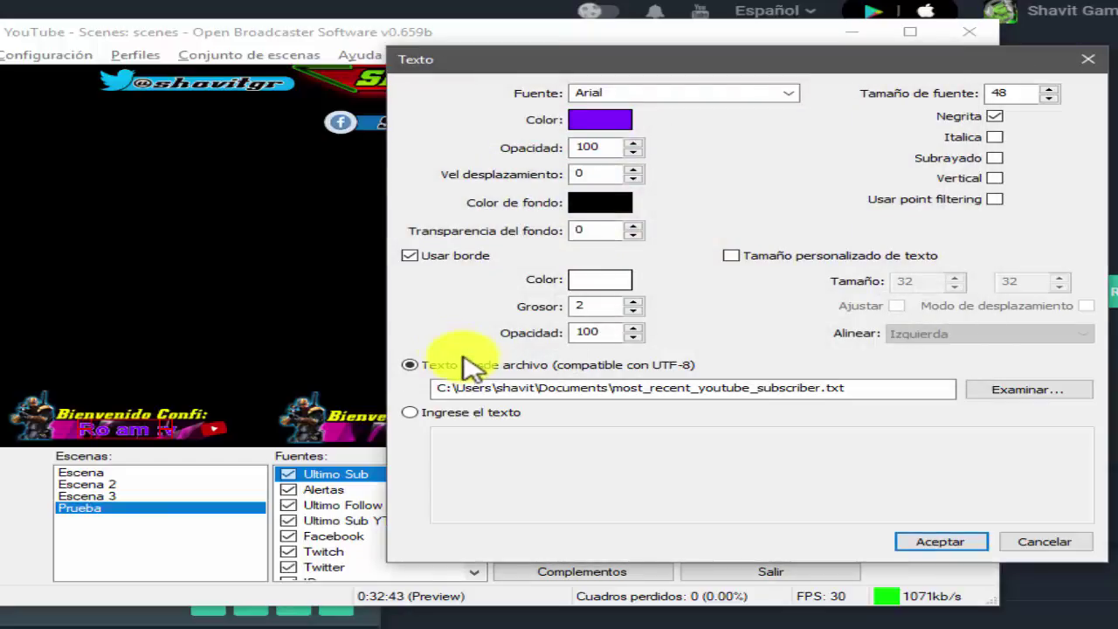
Try a border thickness (Grosor) of 5, and settle on 7 for the Ultimo Sub text
double_click(595, 310)
text(5)
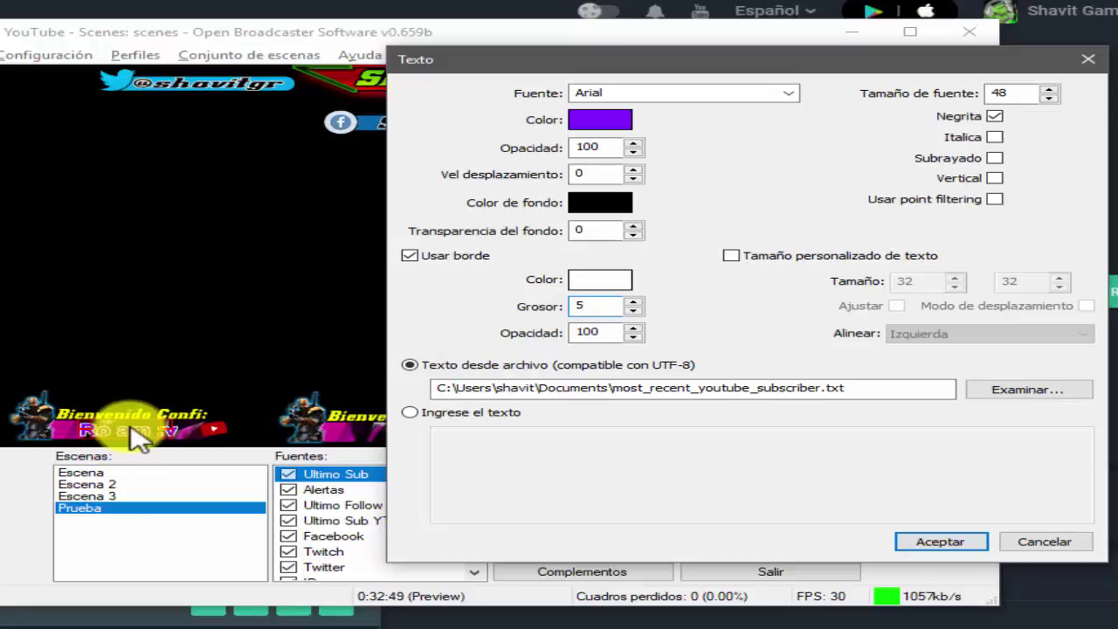
drag(594, 310, 543, 300)
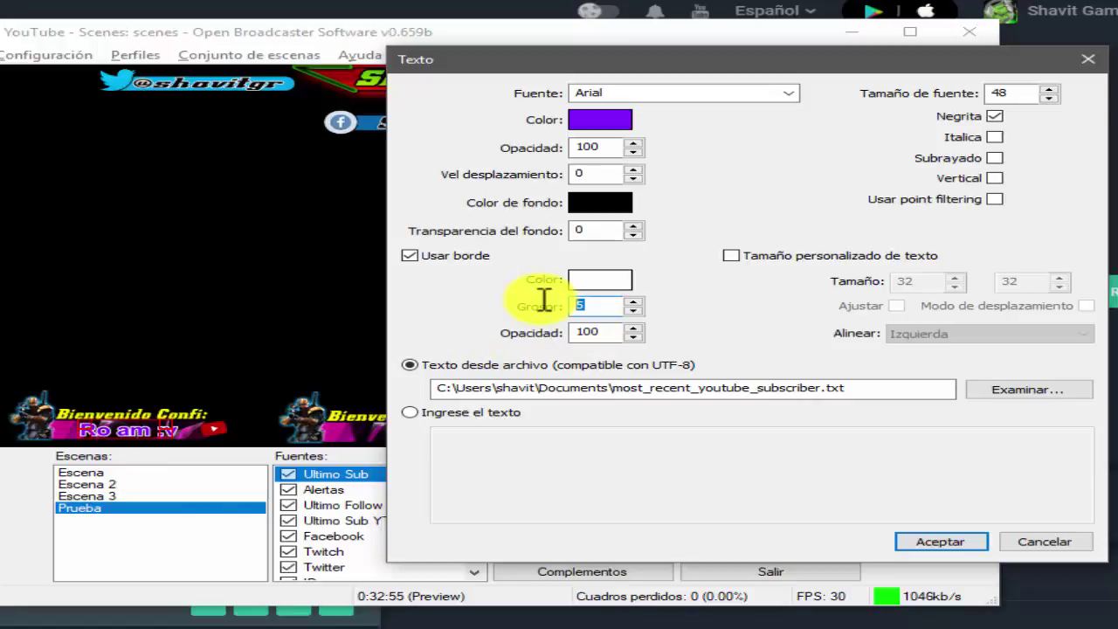
text(7)
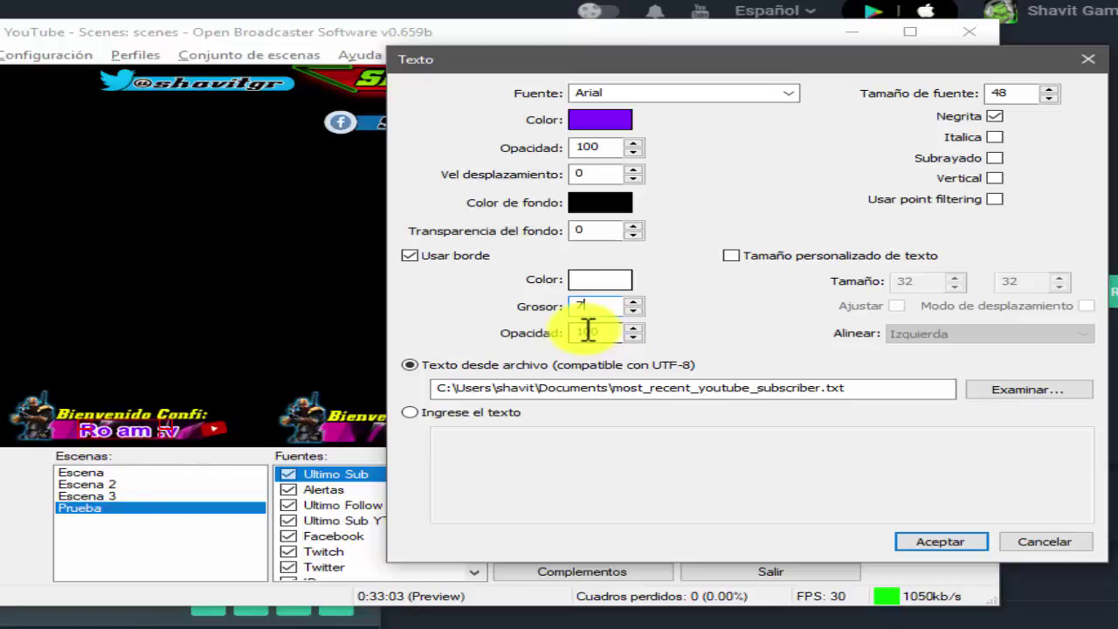
Accept the Ultimo Sub text settings without a custom text size and fit the text onto the YouTube Bienvenido Confi banner
click(730, 256)
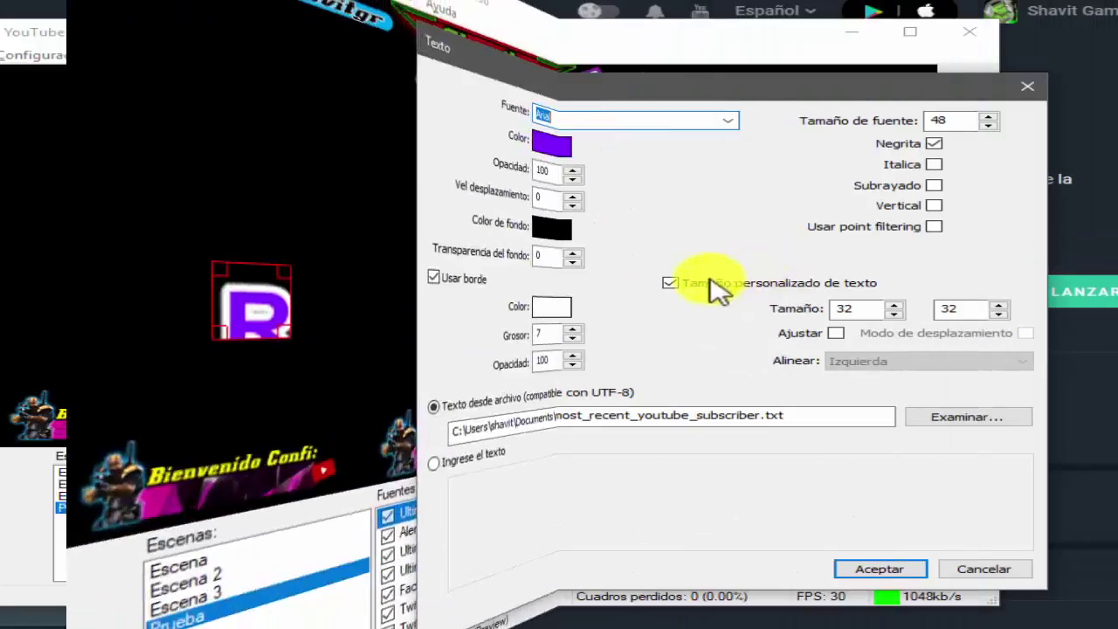
click(871, 569)
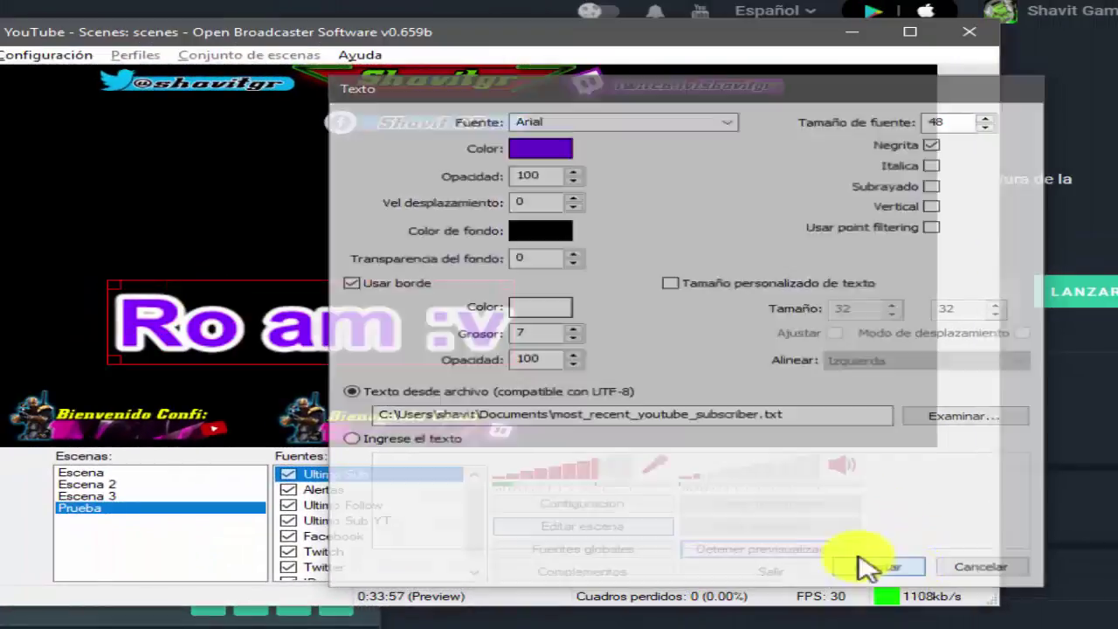
drag(509, 364, 140, 426)
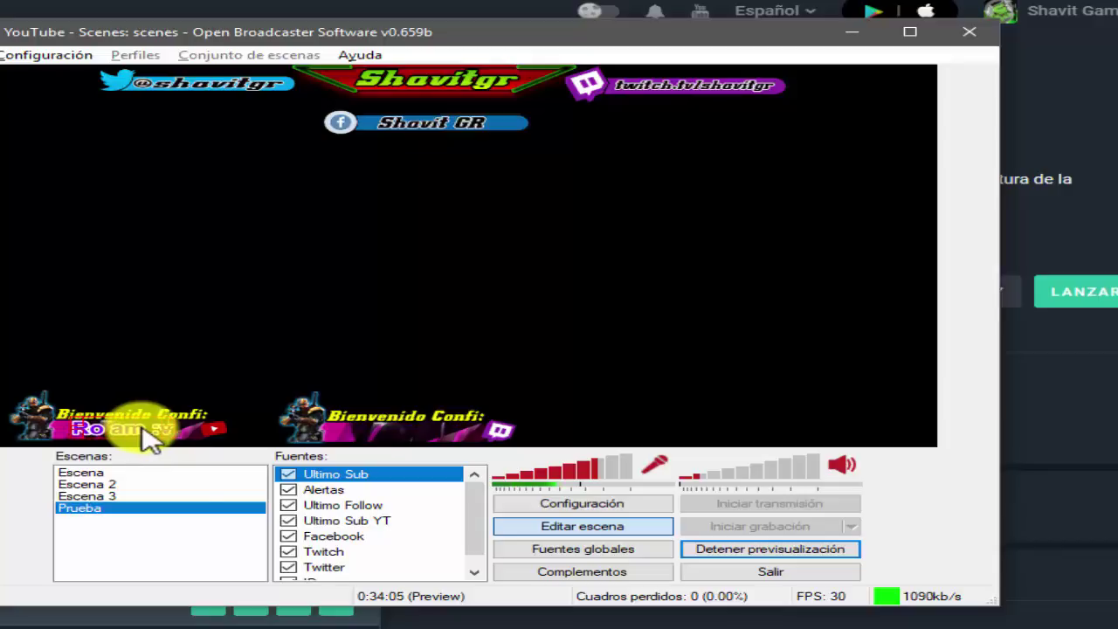
Reopen the Ultimo Sub text properties beside the preview and enable the custom text size (Tamaño personalizado de texto)
double_click(361, 472)
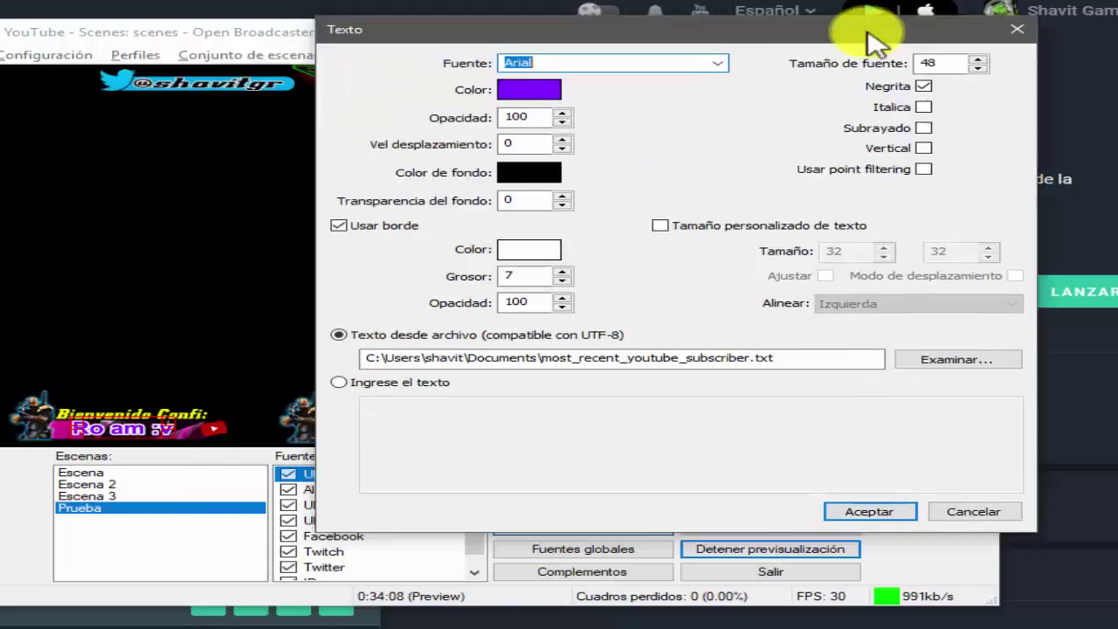
drag(873, 39, 943, 0)
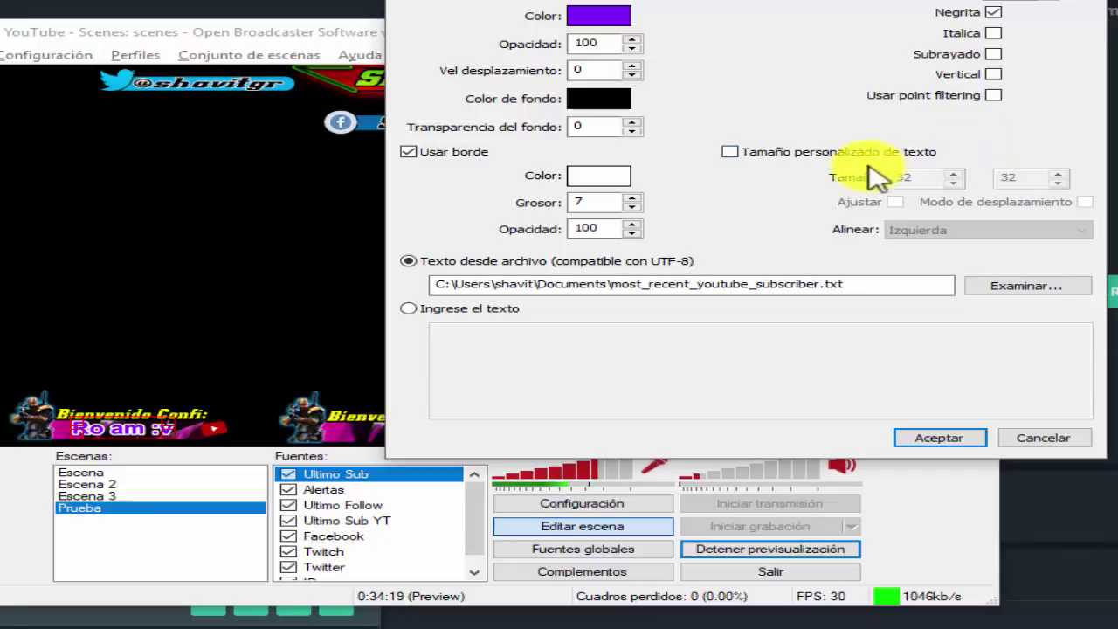
click(730, 151)
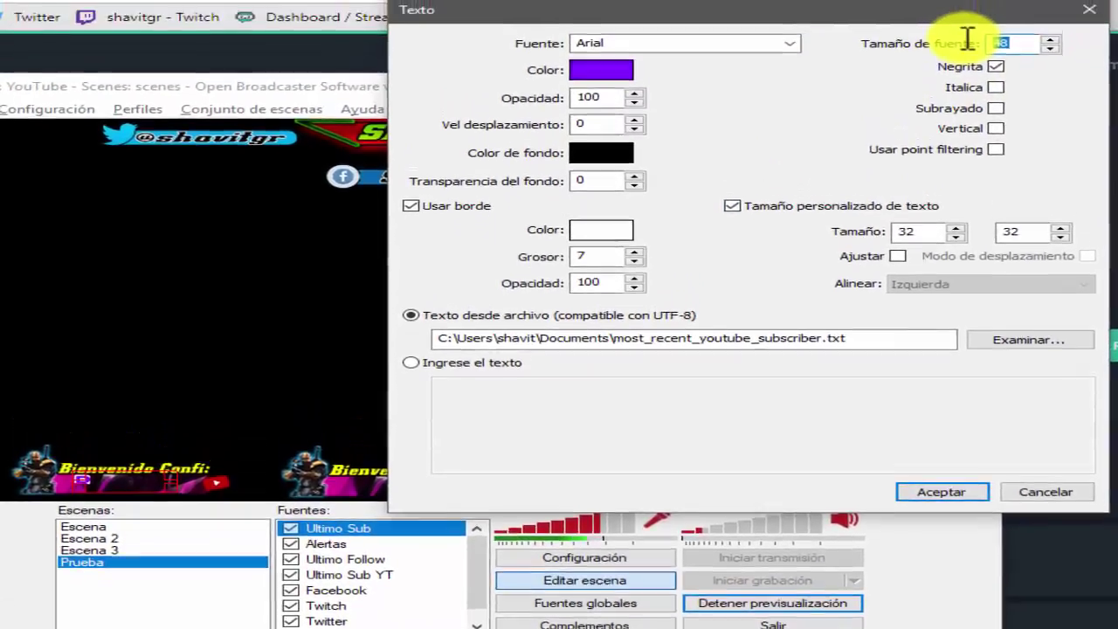
Try font sizes of 50 and 30 for the Ultimo Sub text and clear the value
text(30)
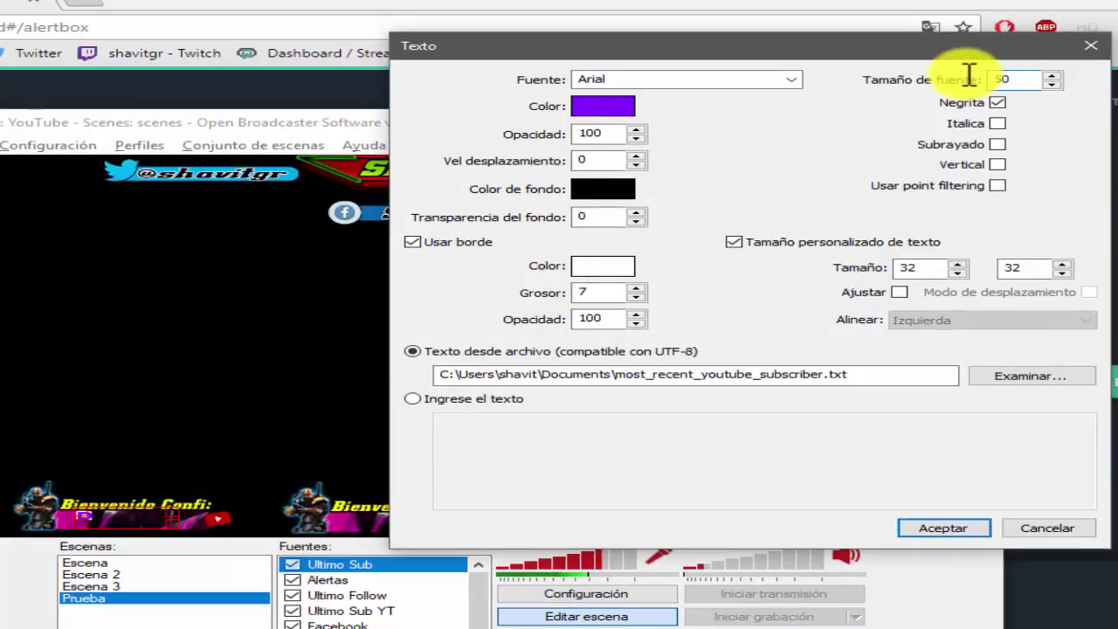
key(BackSpace)
key(BackSpace)
text(30)
key(BackSpace)
key(BackSpace)
Set the custom text width to 130 and enable text wrapping (Ajustar)
click(958, 263)
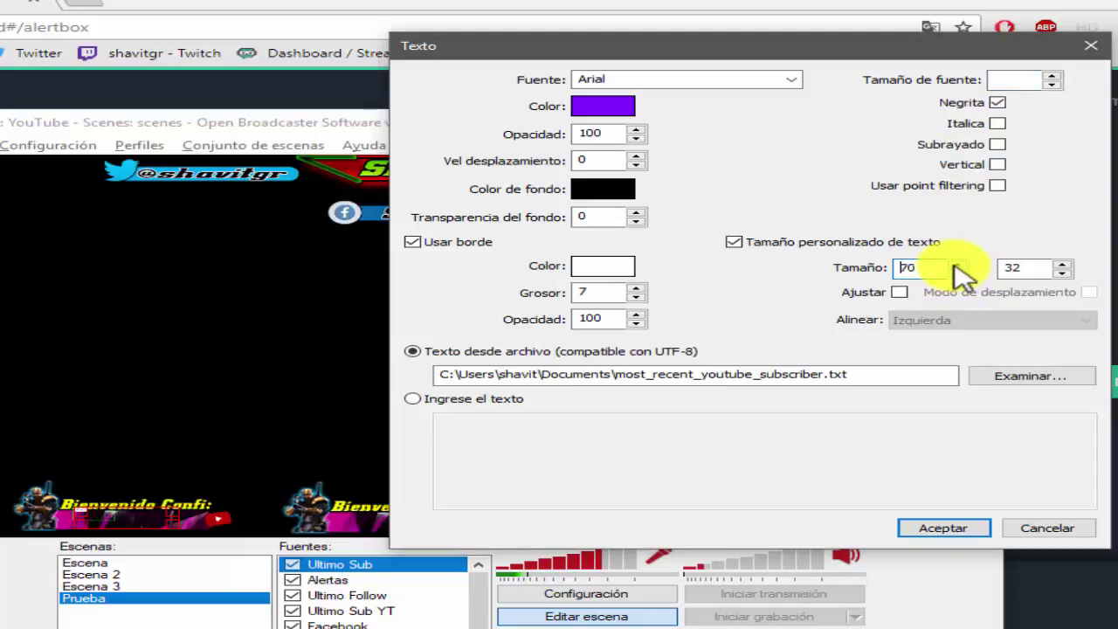
scroll(954, 266, up, 10)
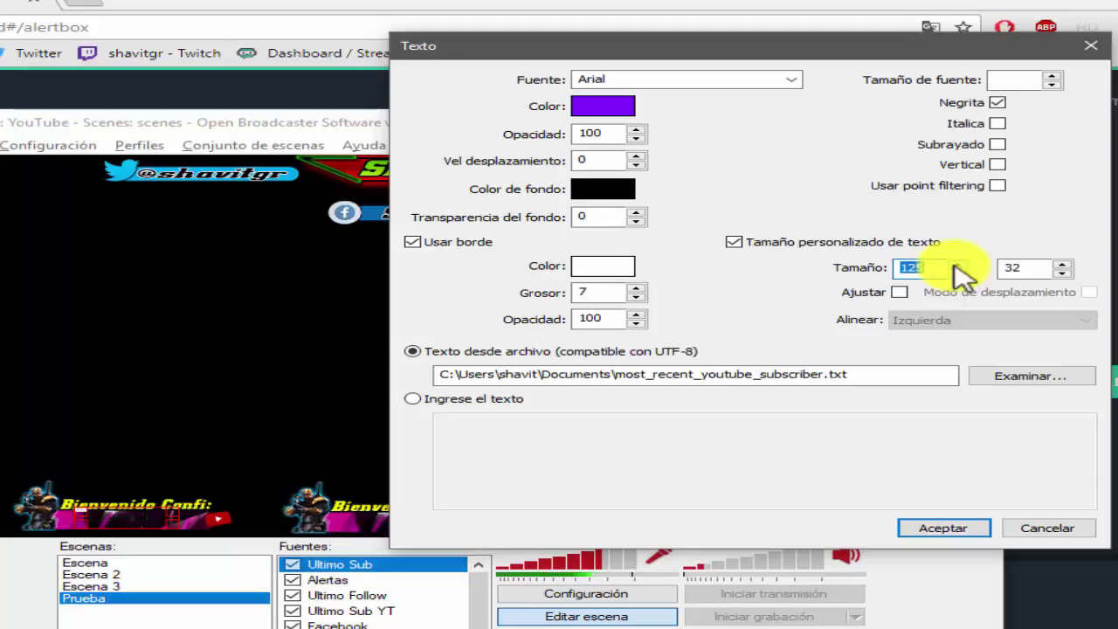
scroll(959, 271, up, 1)
scroll(960, 271, up, 1)
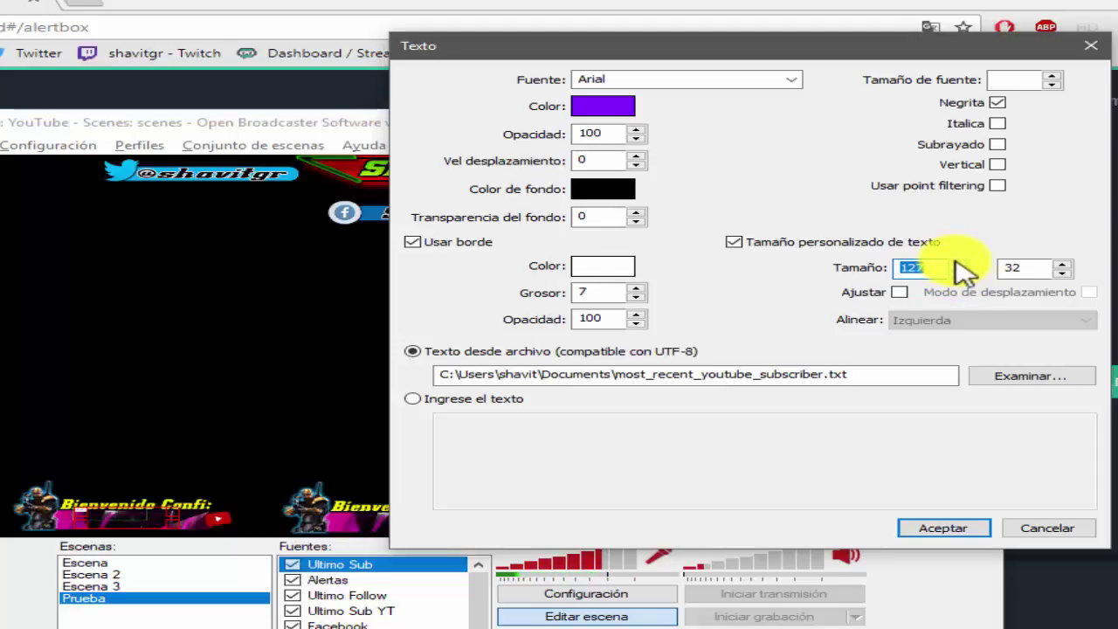
scroll(961, 271, up, 3)
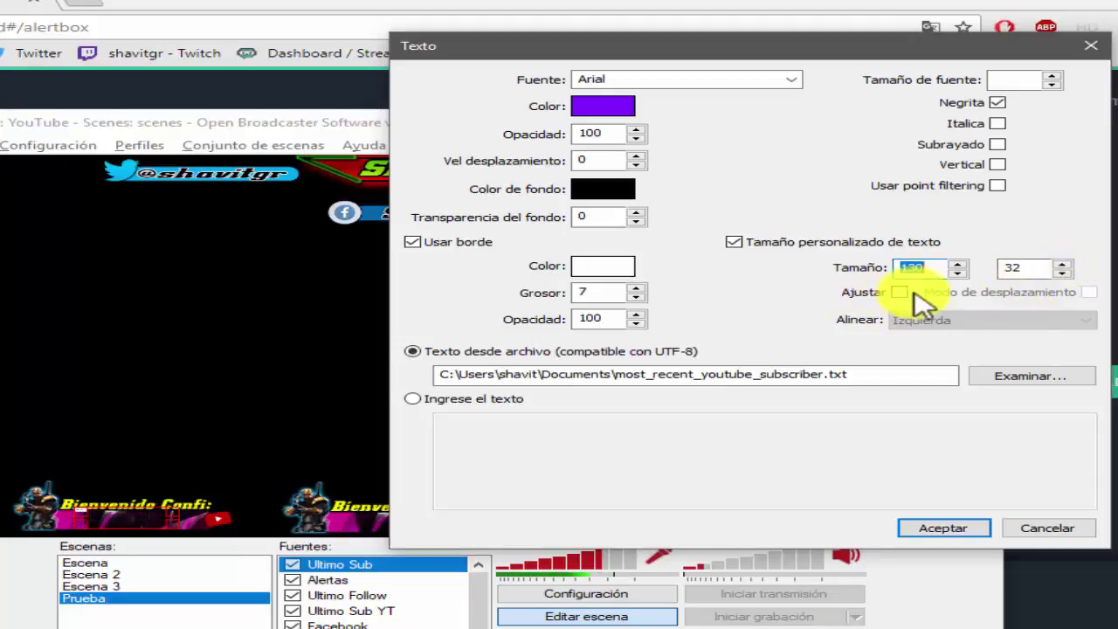
click(900, 291)
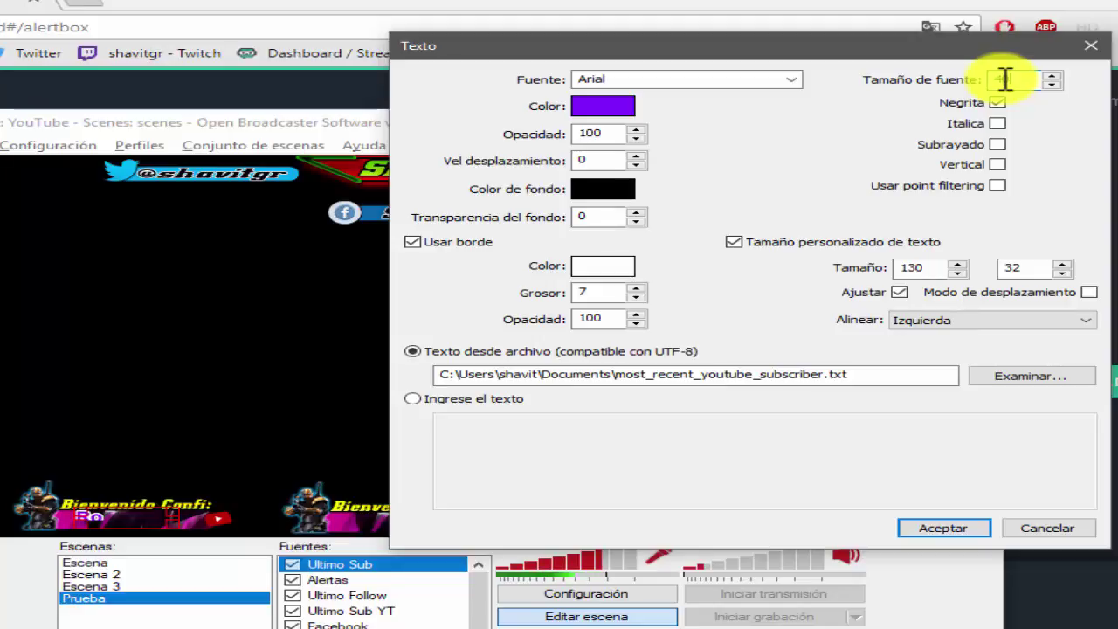
Reduce the Ultimo Sub font size to 30 and accept the text settings
click(1052, 84)
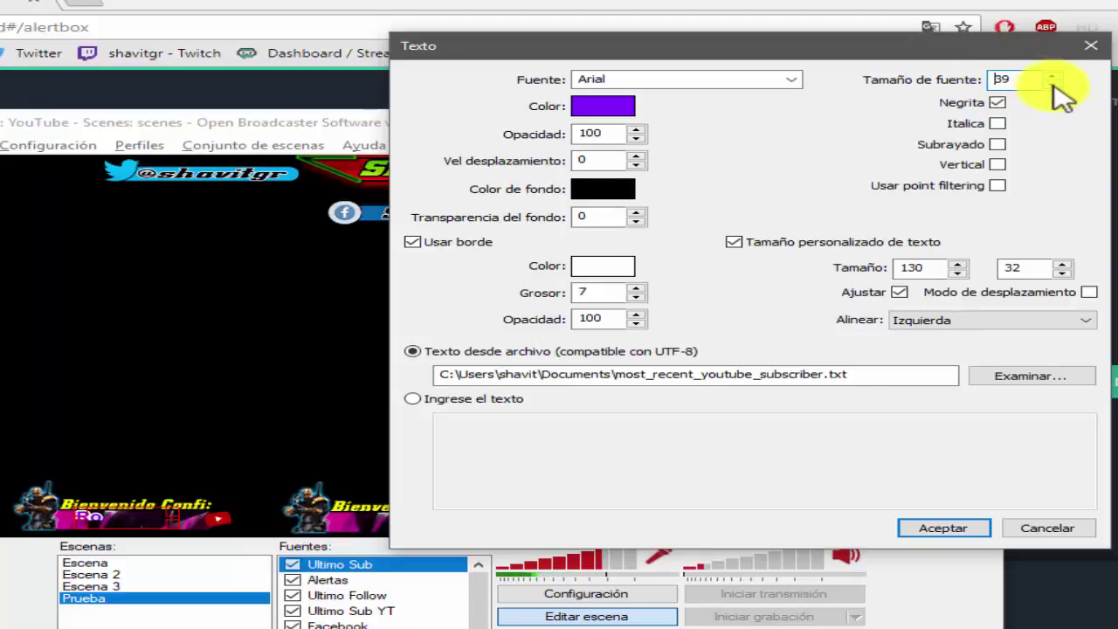
click(1052, 85)
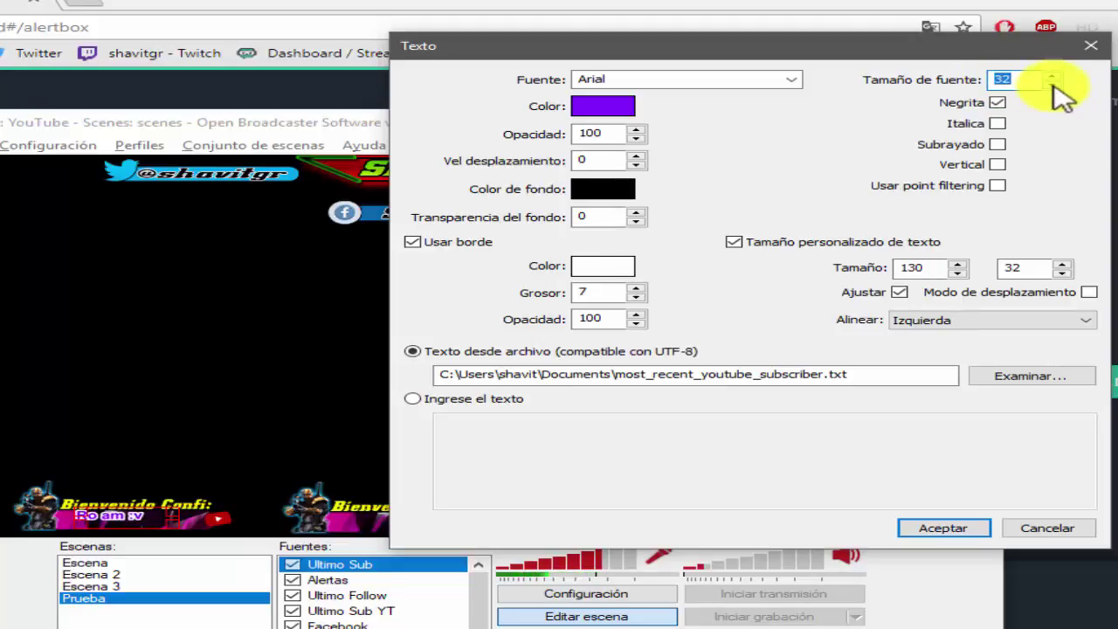
click(1052, 85)
click(1052, 85)
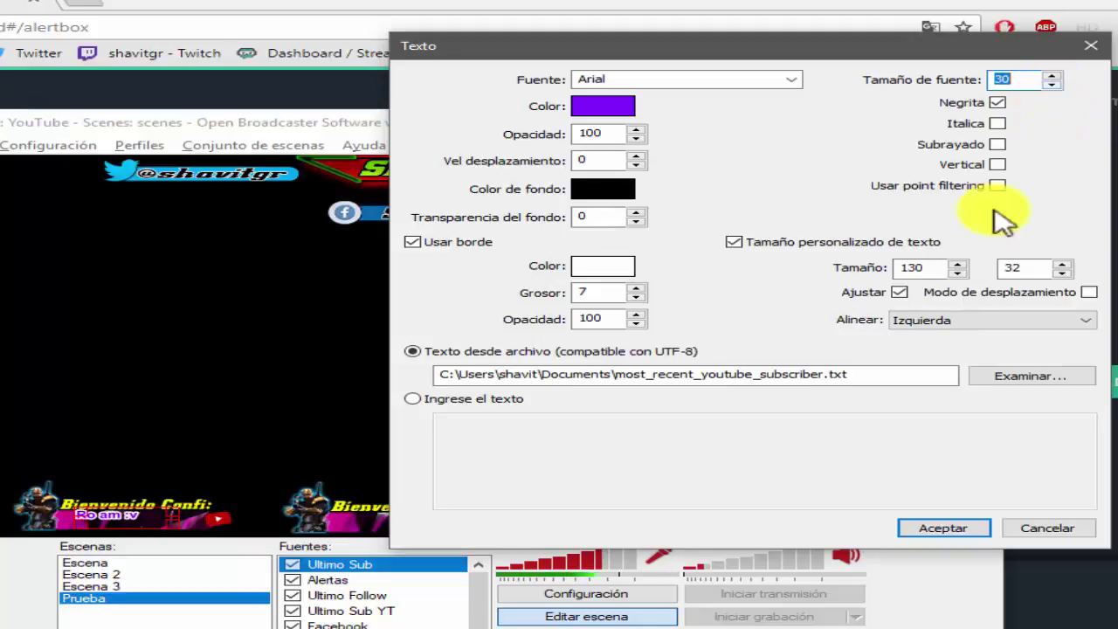
click(944, 529)
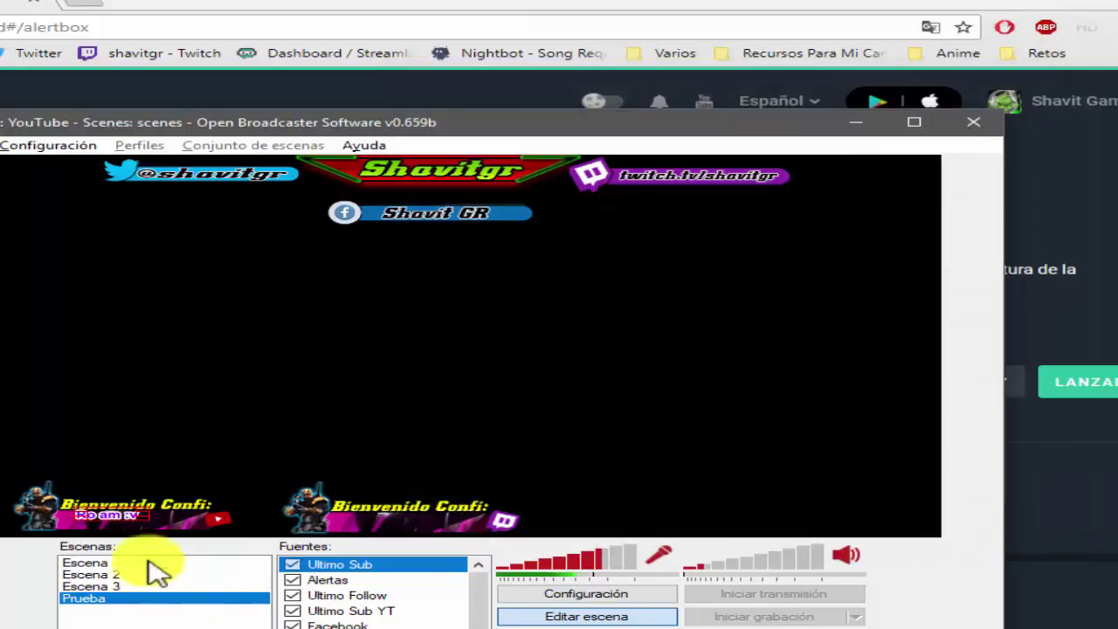
Stretch the subscriber text to fit the YouTube Bienvenido Confi banner and reselect the Ultimo Sub source
drag(150, 522, 162, 521)
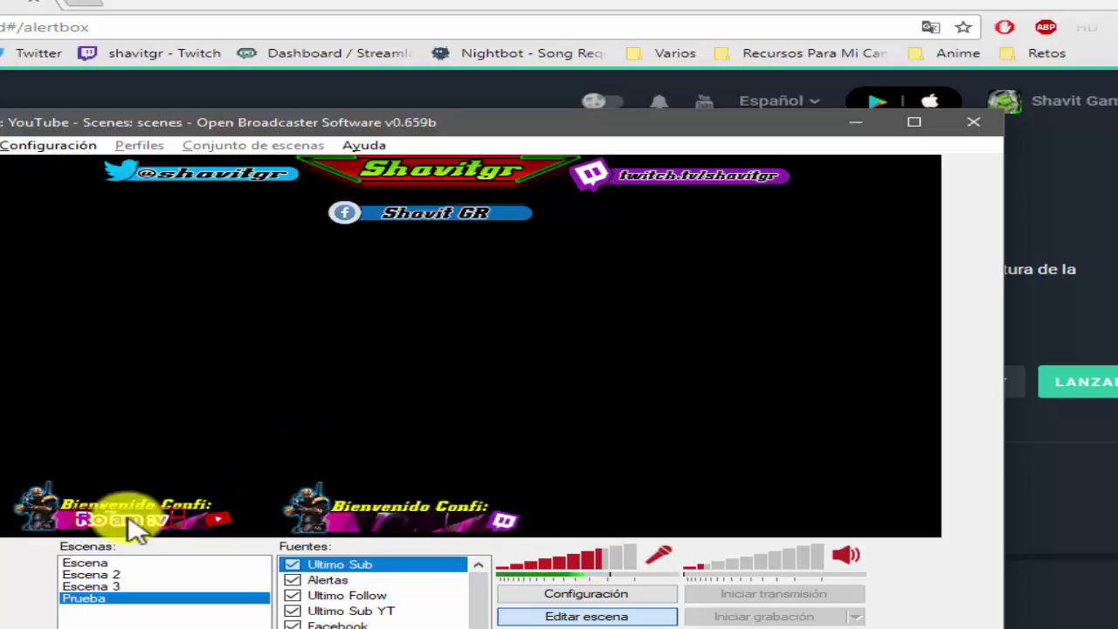
click(200, 464)
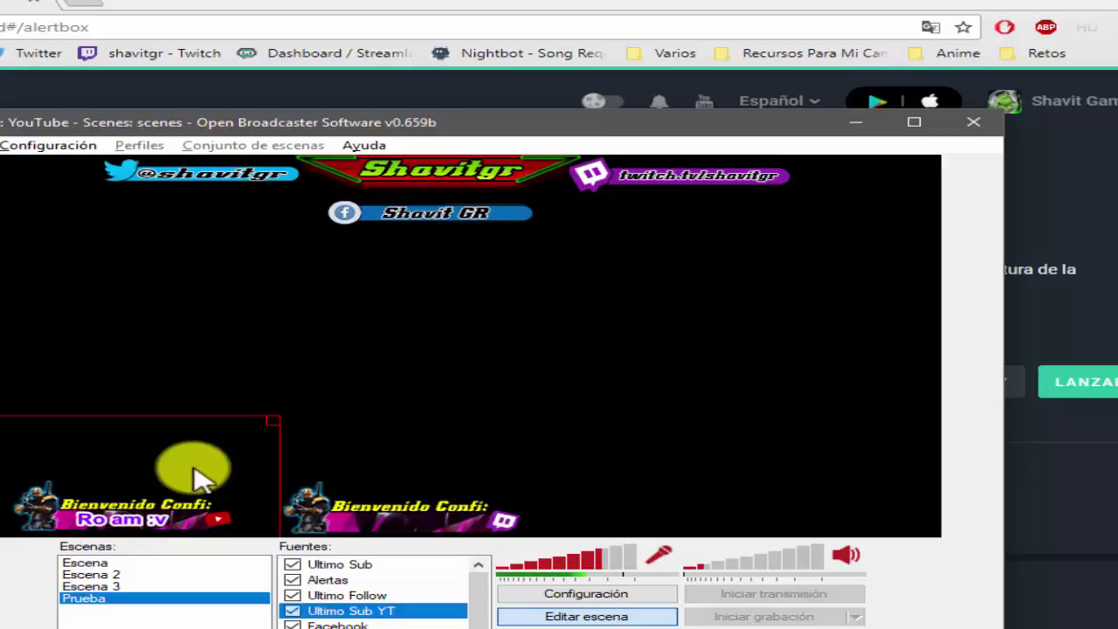
click(342, 565)
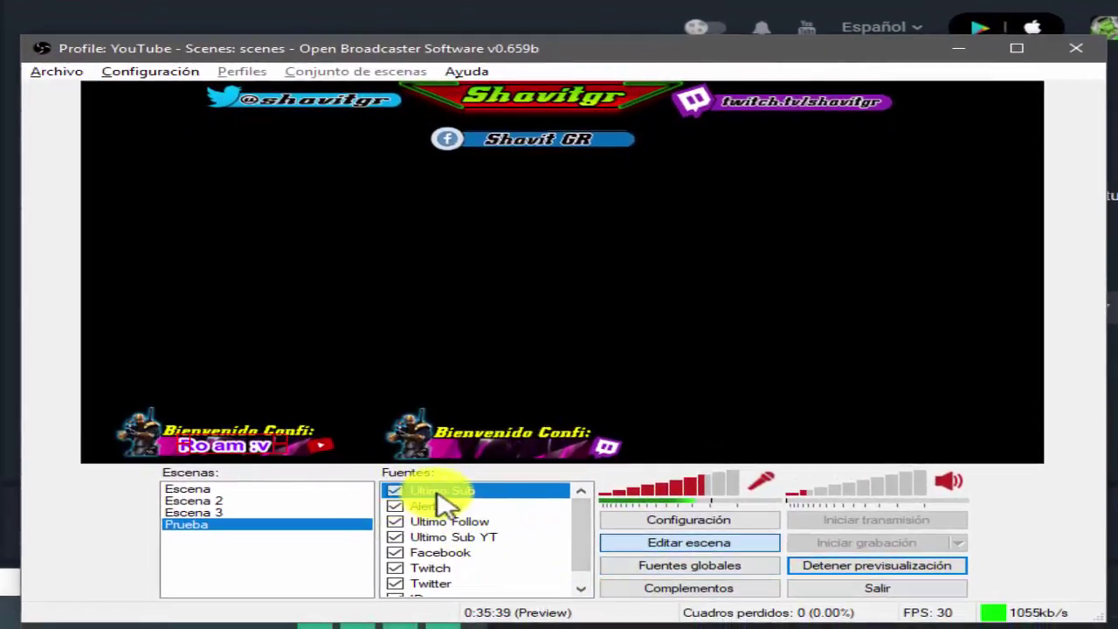
Reopen the Ultimo Sub text properties, enable scrolling mode (Modo de desplazamiento) with Ajustar on, and set the custom height to 37
double_click(436, 490)
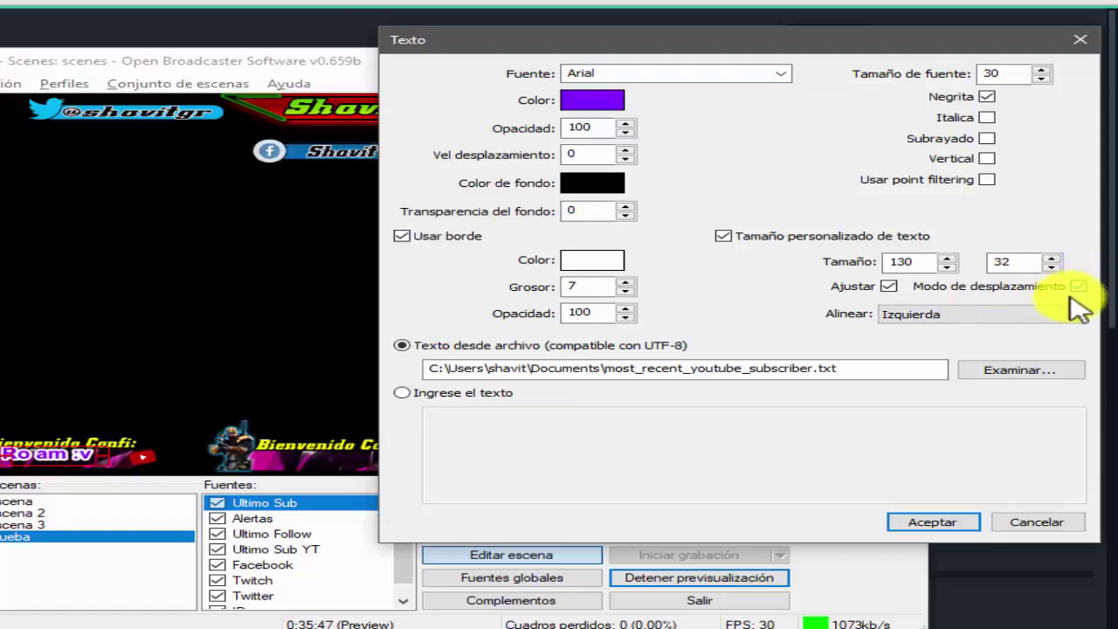
click(1079, 287)
click(888, 286)
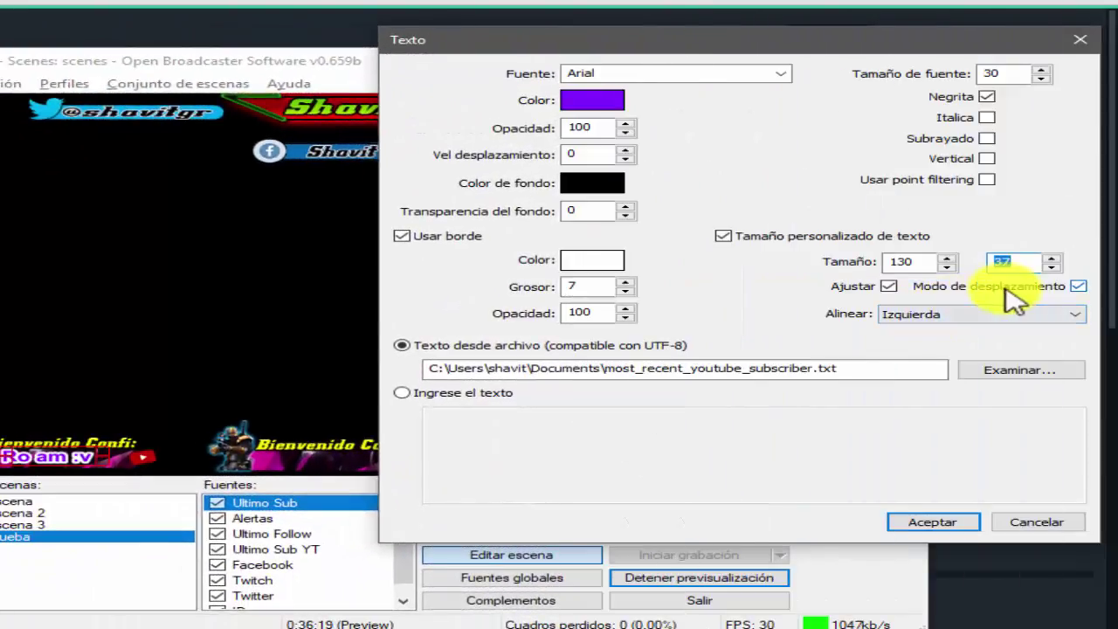
key(Tab)
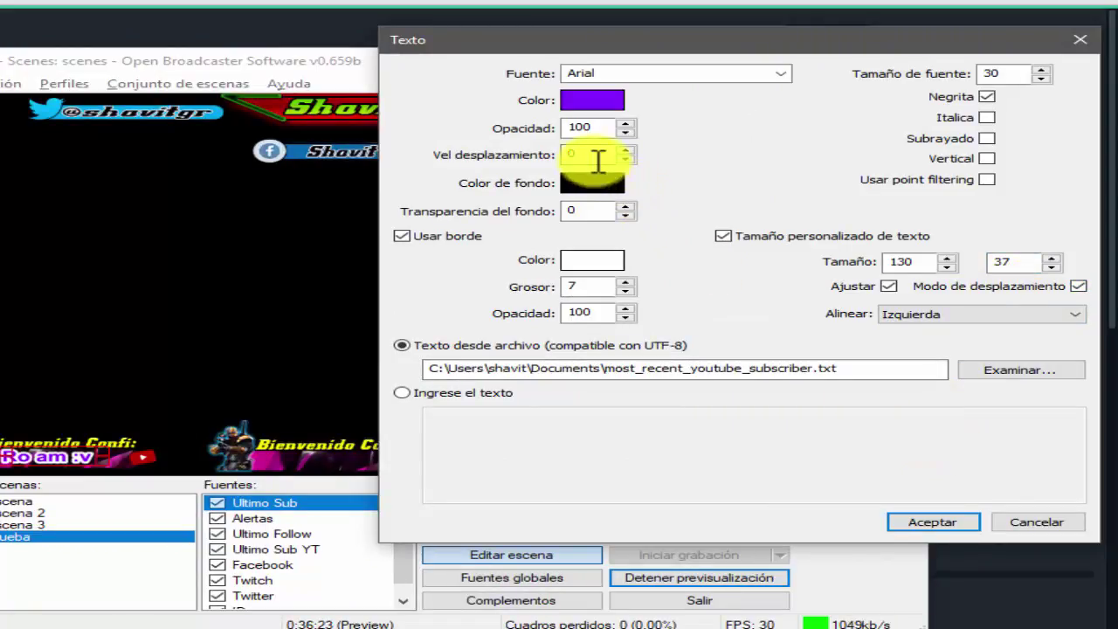
Set the scroll speed (Vel desplazamiento) of the Ultimo Sub text to 15 and accept the settings
drag(592, 155, 548, 154)
text(2)
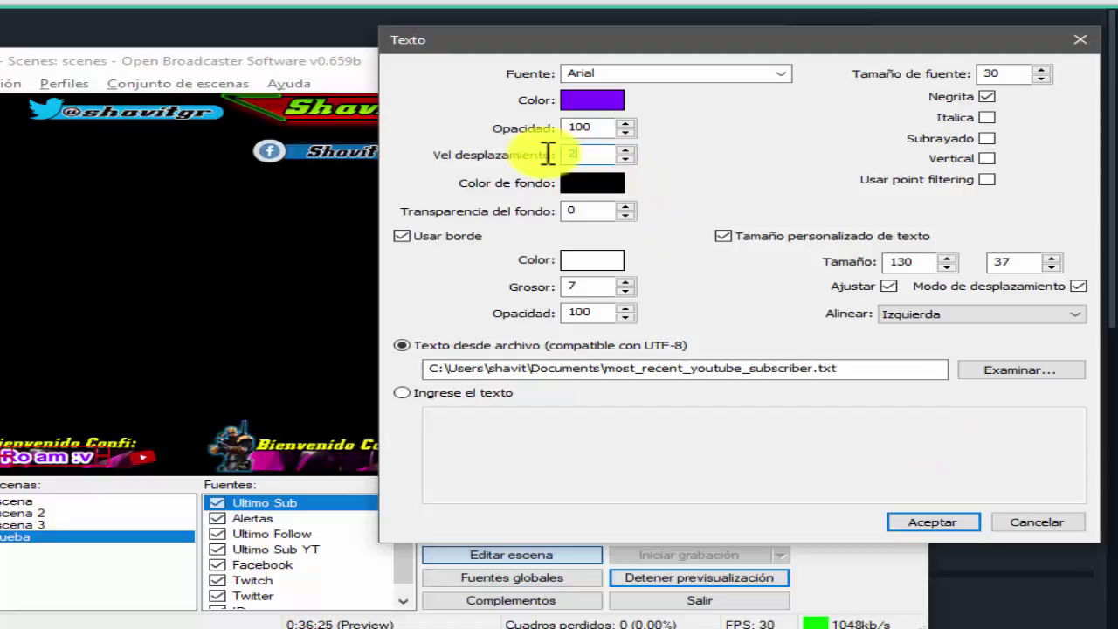
double_click(559, 146)
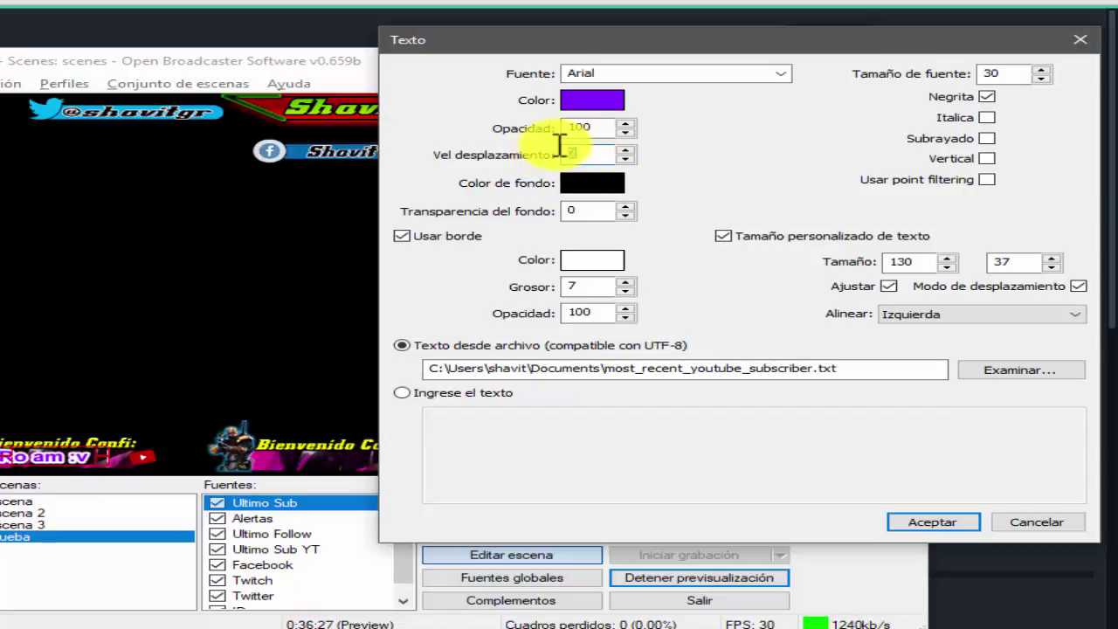
text(3)
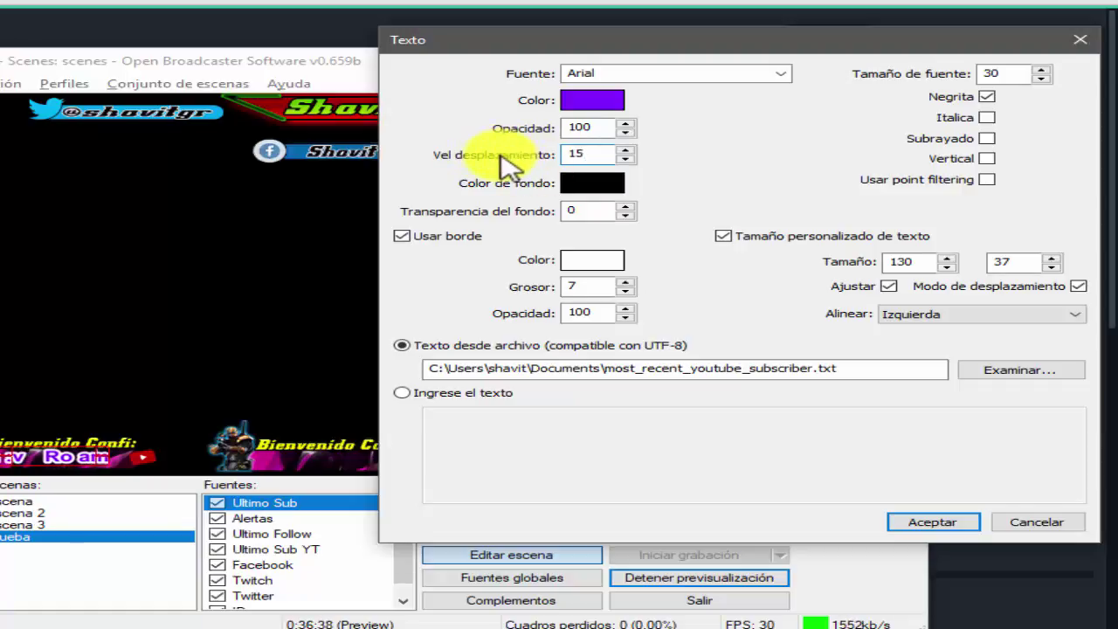
click(912, 522)
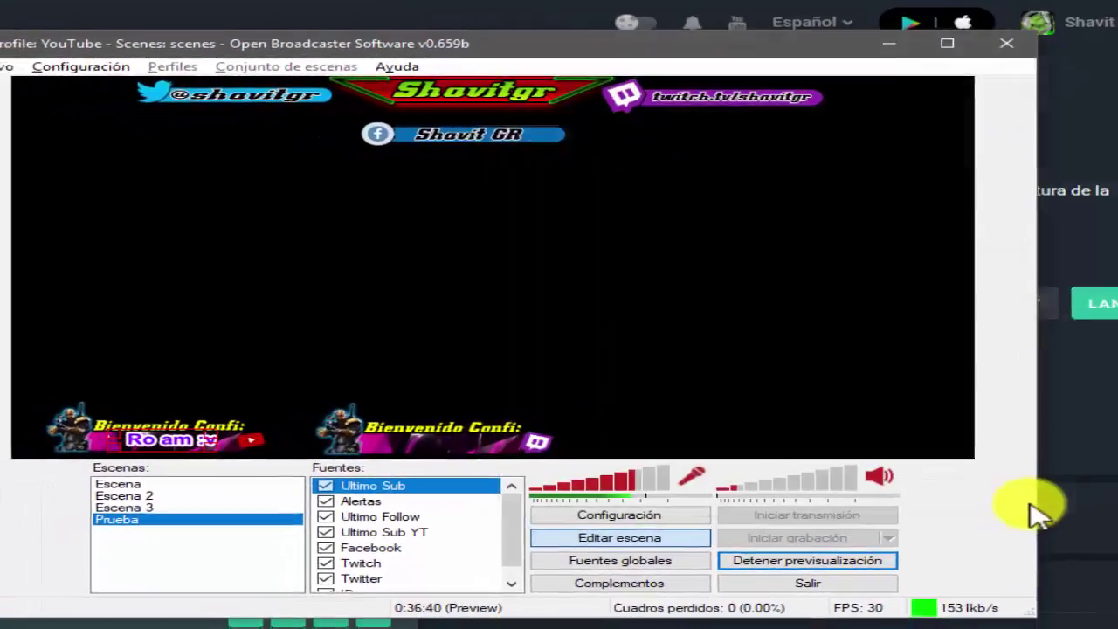
Clear the source selection in the scene preview and check the scrolling subscriber text on the YouTube banner
click(664, 368)
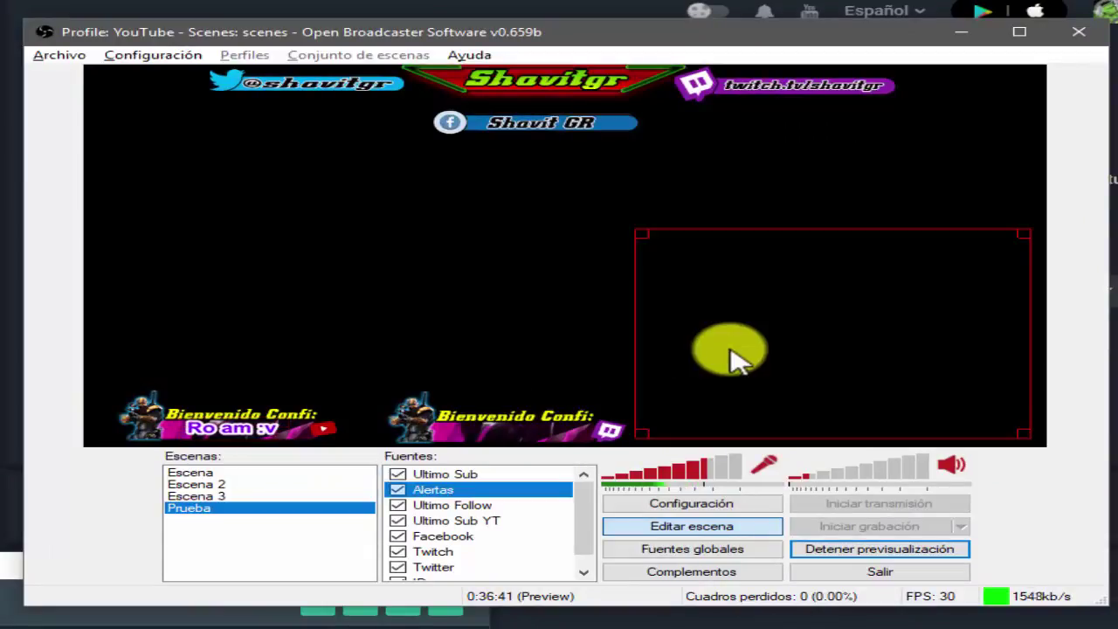
click(169, 382)
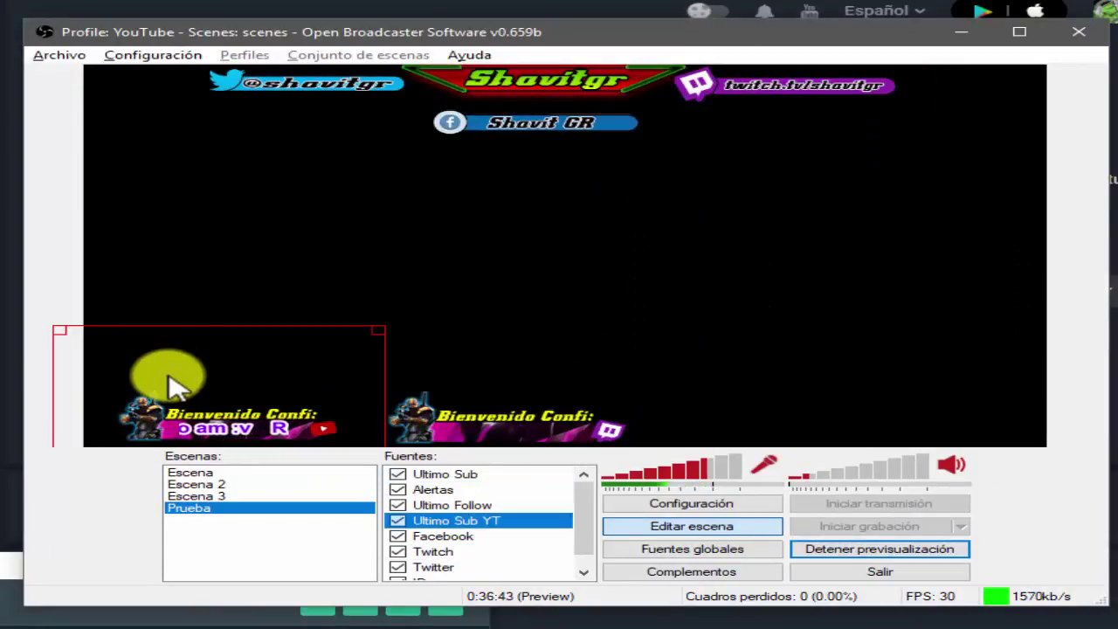
click(149, 282)
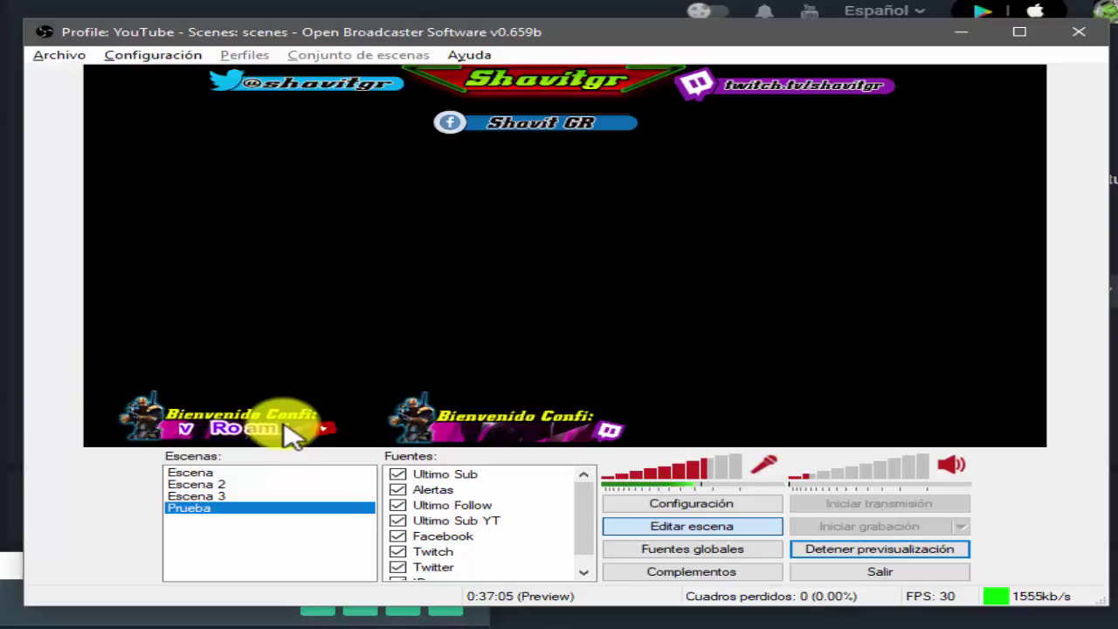
Reopen the Ultimo Sub text properties, set the custom text width to 131, and accept the settings
double_click(474, 473)
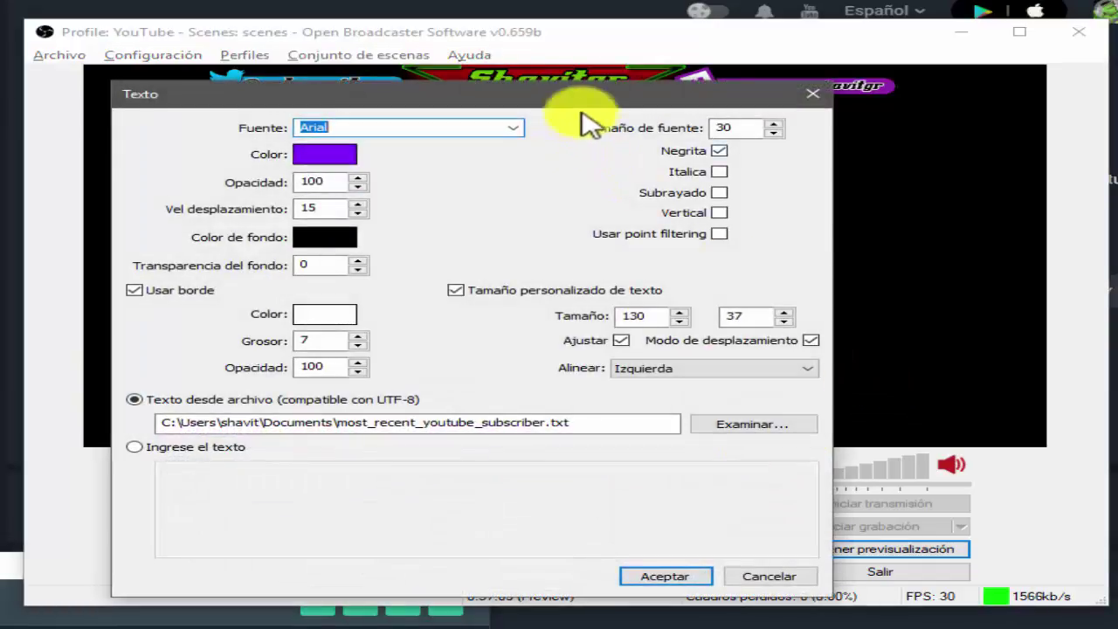
drag(591, 100, 950, 76)
click(950, 287)
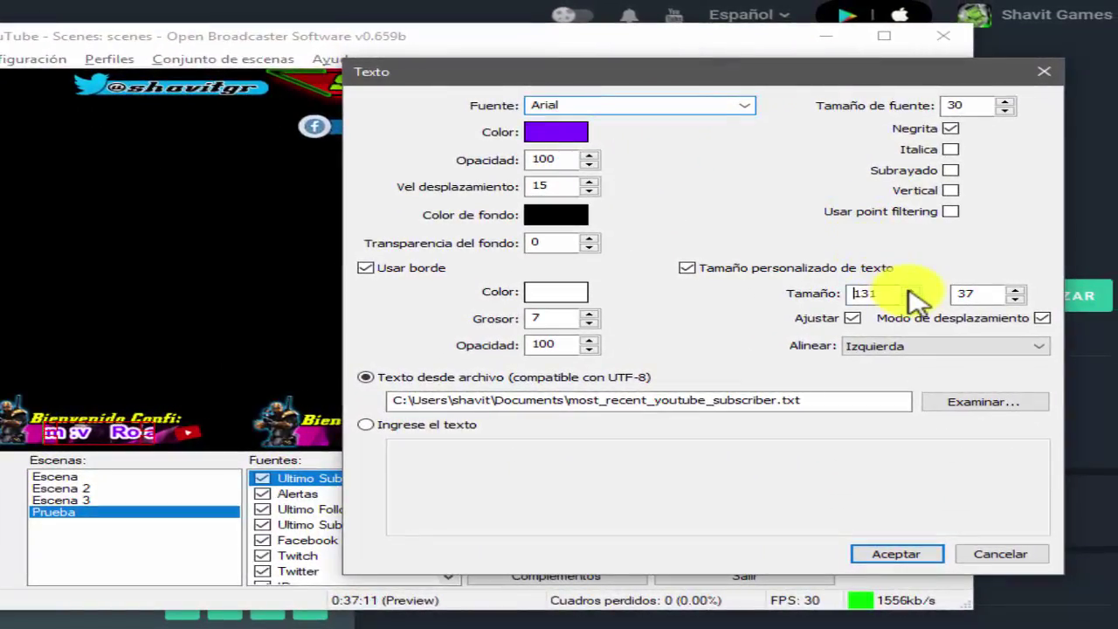
drag(908, 289, 909, 289)
click(877, 554)
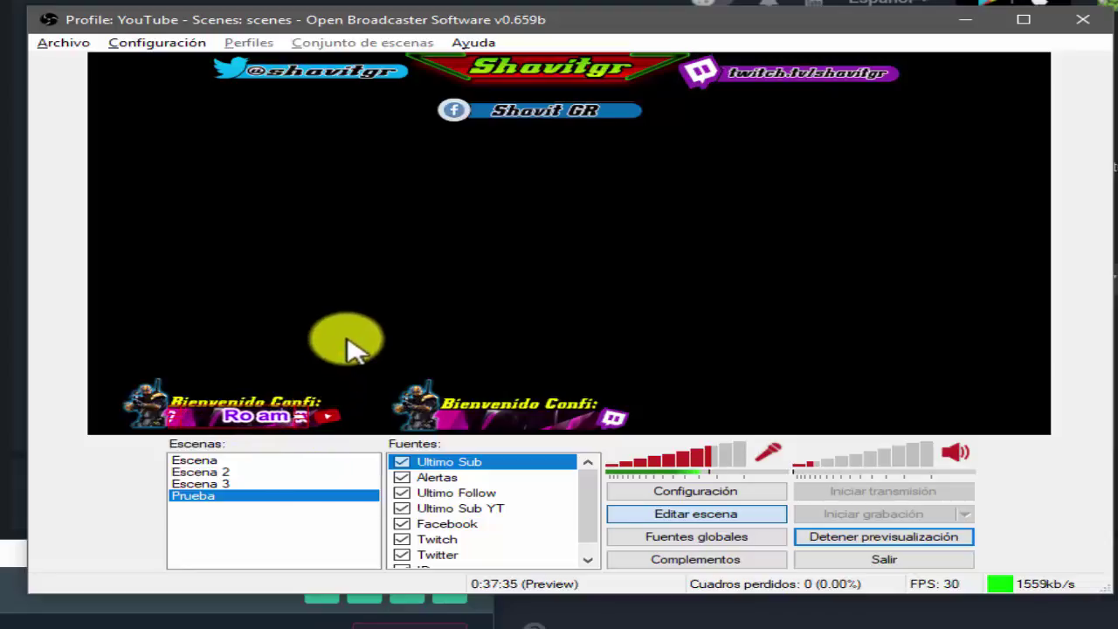
Select the Ultimo Sub YT source and turn off scene editing
click(406, 507)
click(783, 513)
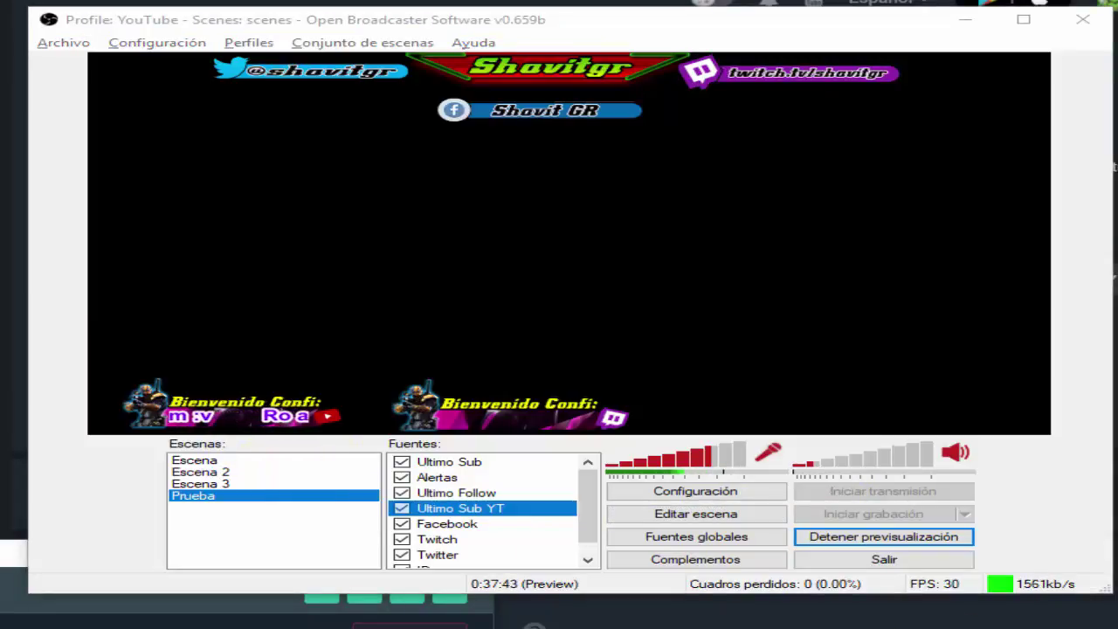
key(alt+Tab)
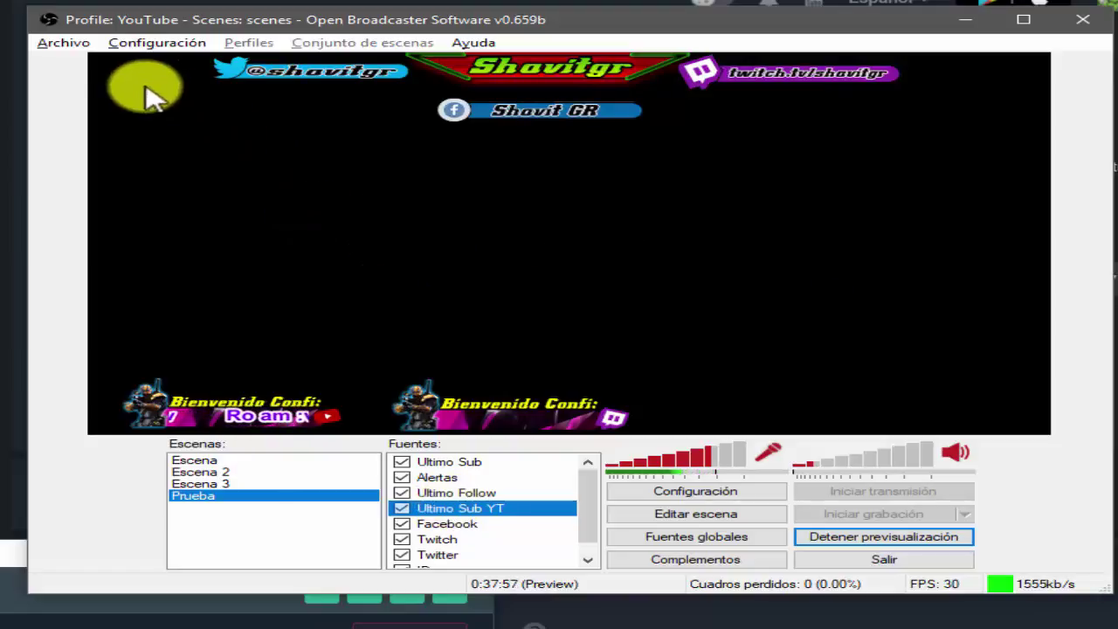
Add a new image source named 2.0 to the Prueba scene
scroll(504, 546, down, 1)
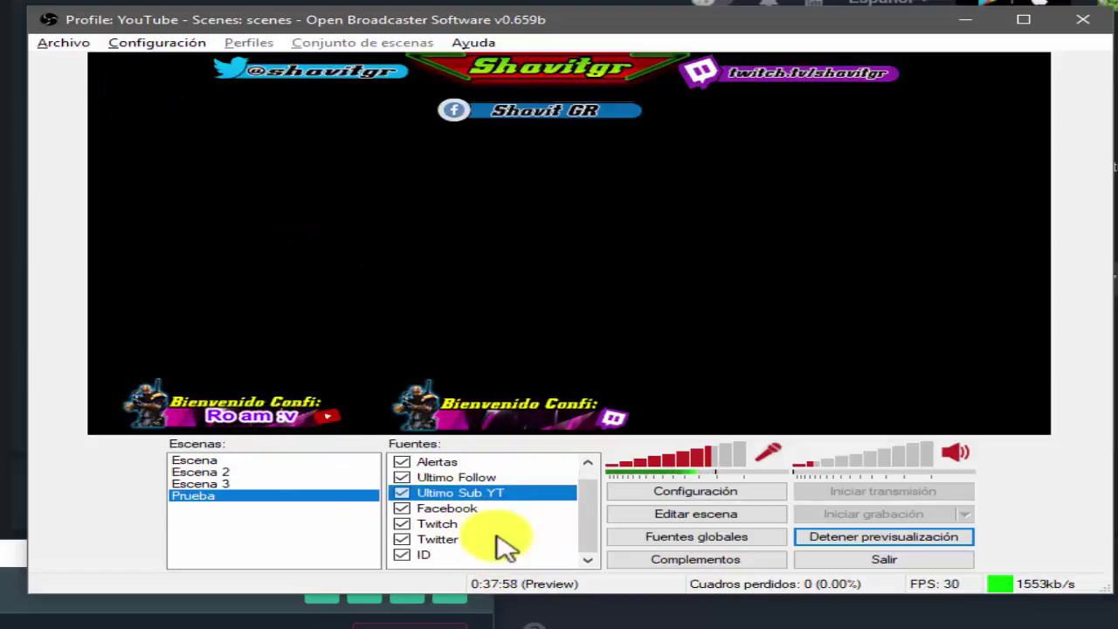
right_click(454, 559)
mouse_move(481, 580)
click(771, 613)
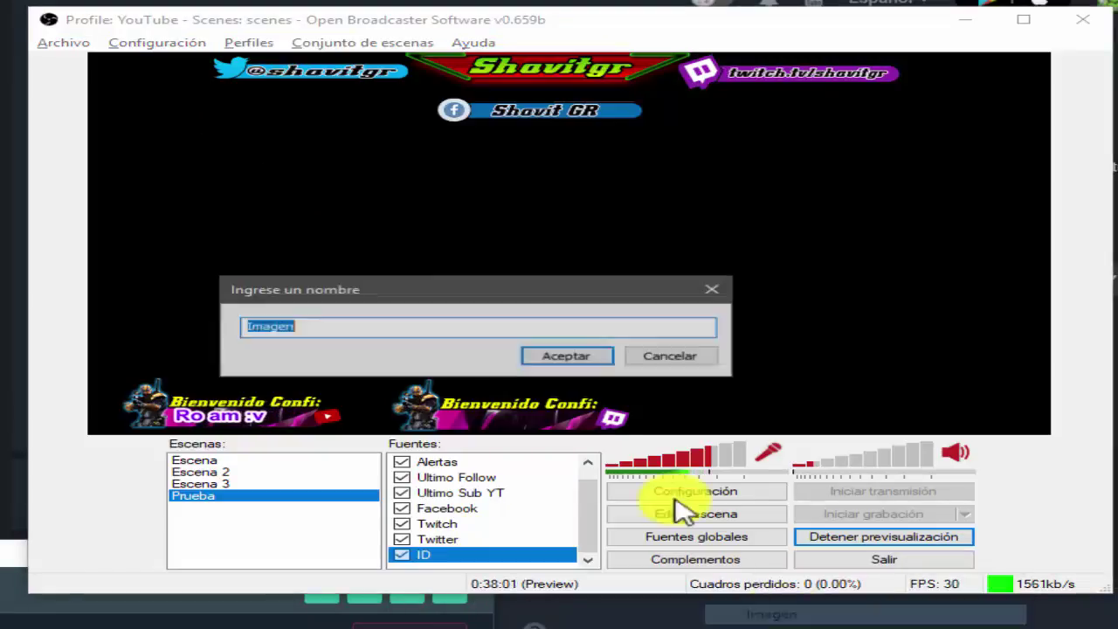
text(38)
click(542, 358)
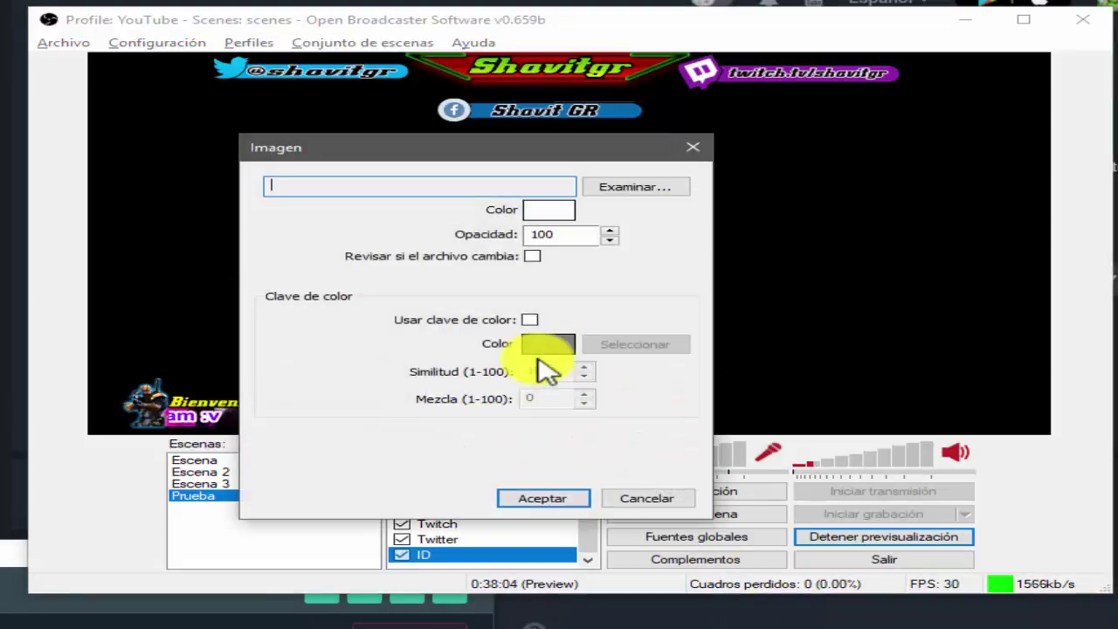
Load the Nuevo Marco 2.0 image from the Imágenes folder into the new source and accept its settings
click(622, 188)
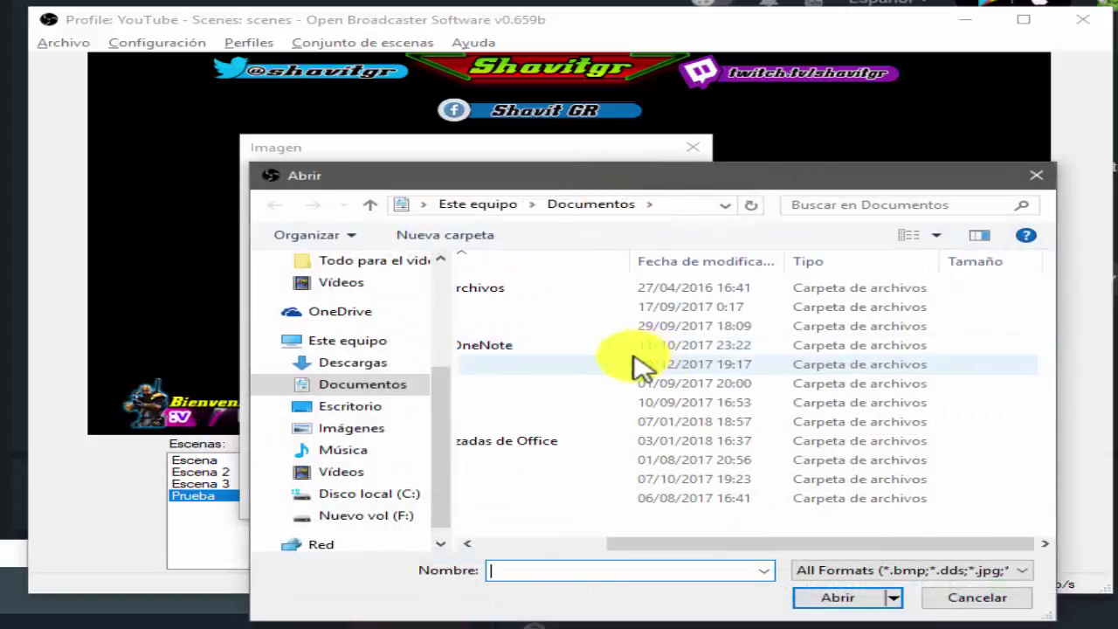
click(365, 429)
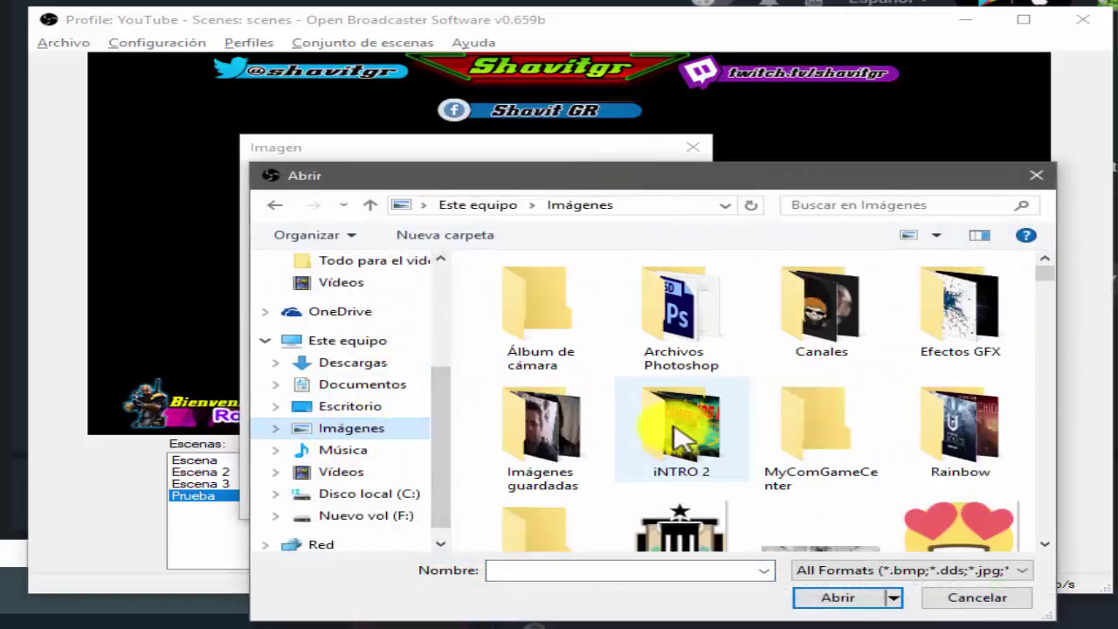
click(641, 568)
text(N)
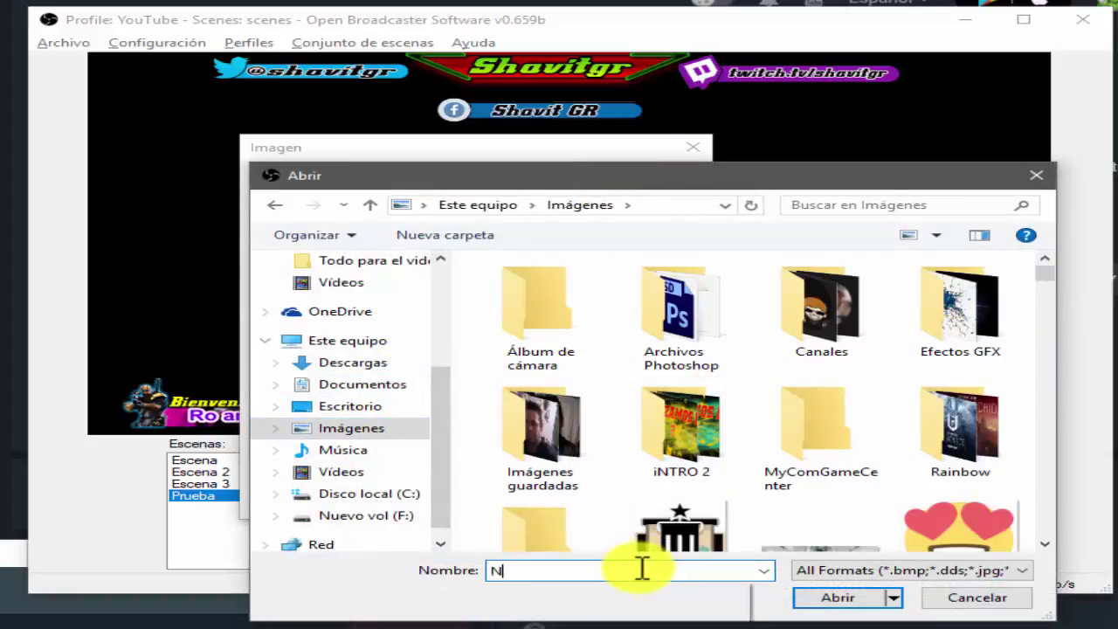
text(ue)
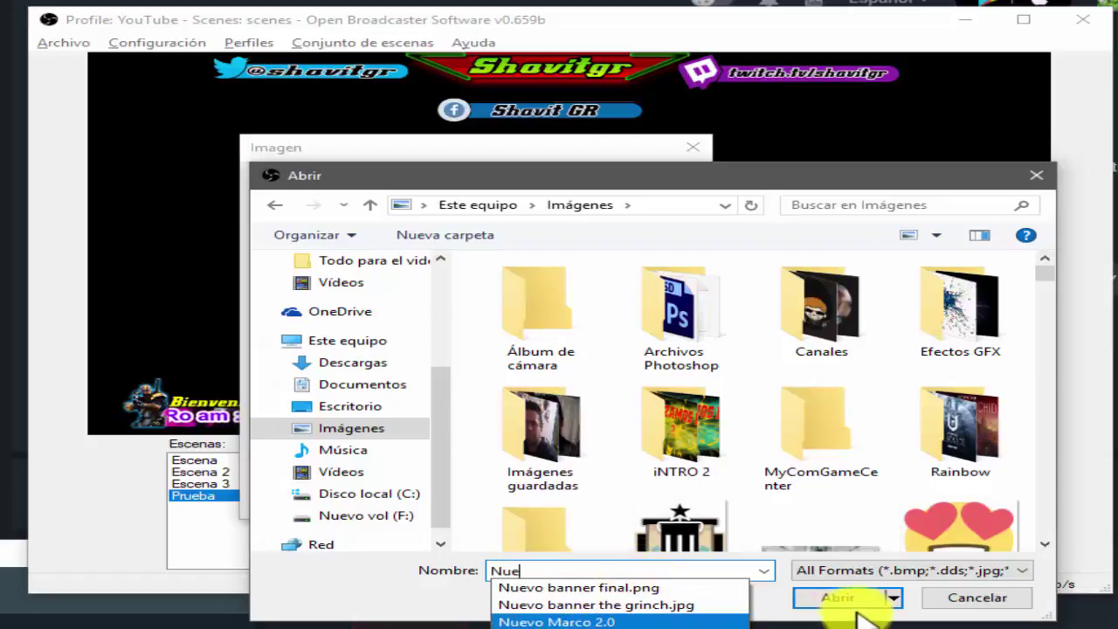
click(651, 621)
click(840, 600)
click(542, 502)
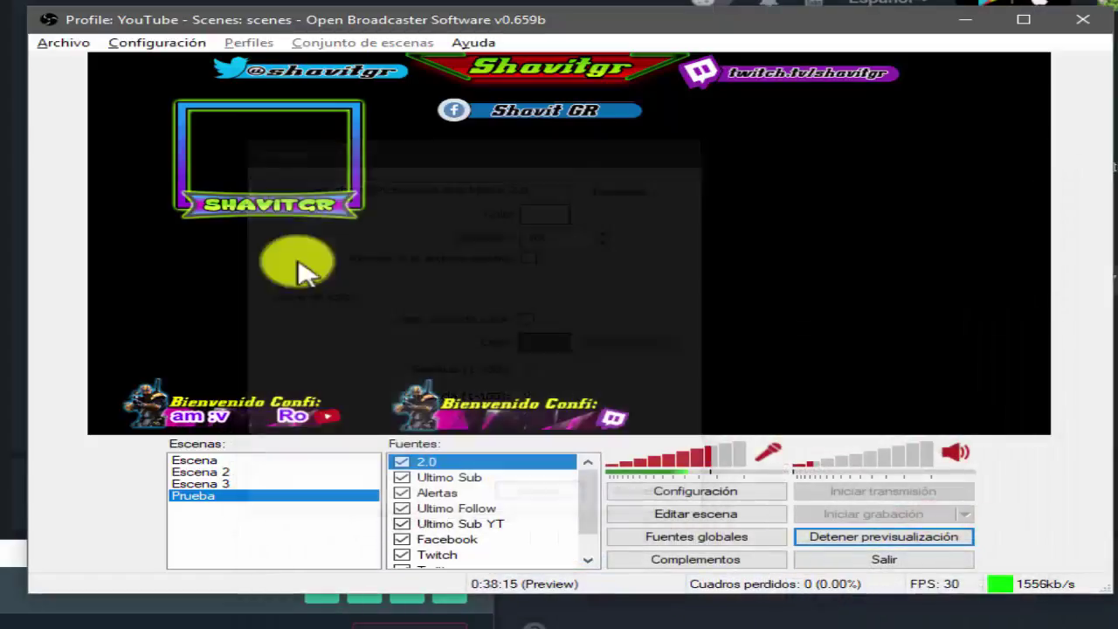
Turn on scene editing, shrink the ShavitGR webcam frame, and place it near the left edge below the Twitter banner
click(611, 515)
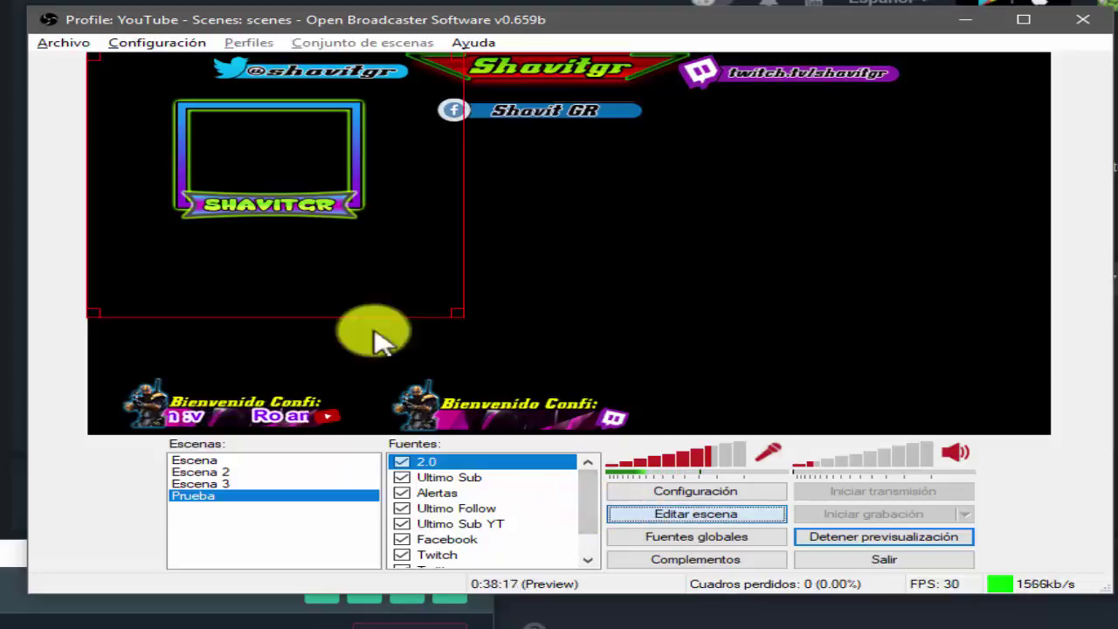
drag(457, 312, 353, 253)
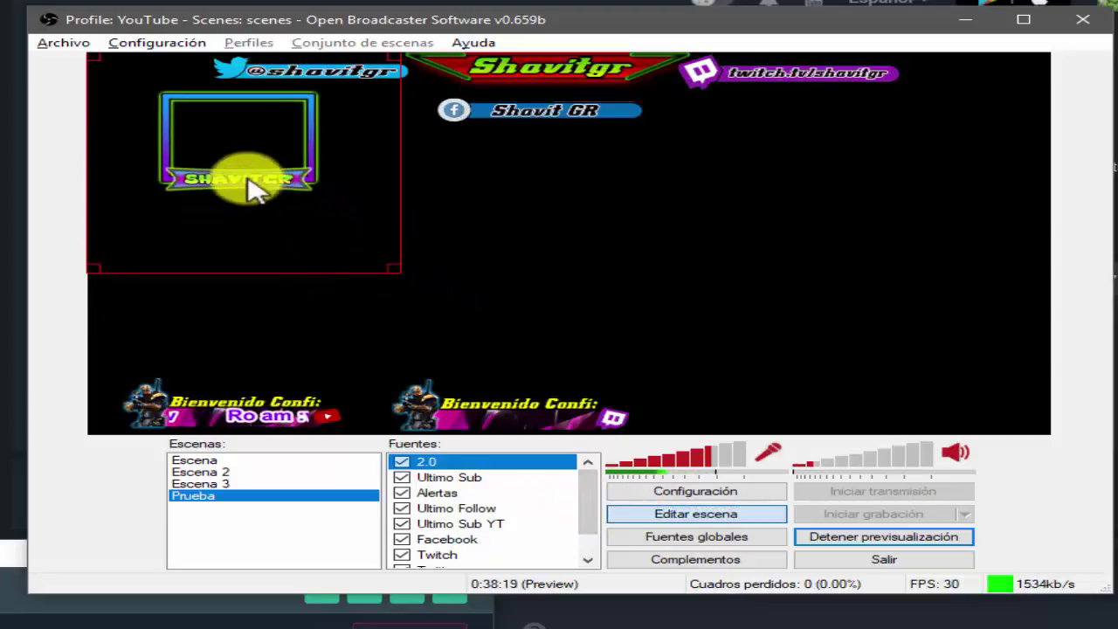
drag(250, 180, 200, 180)
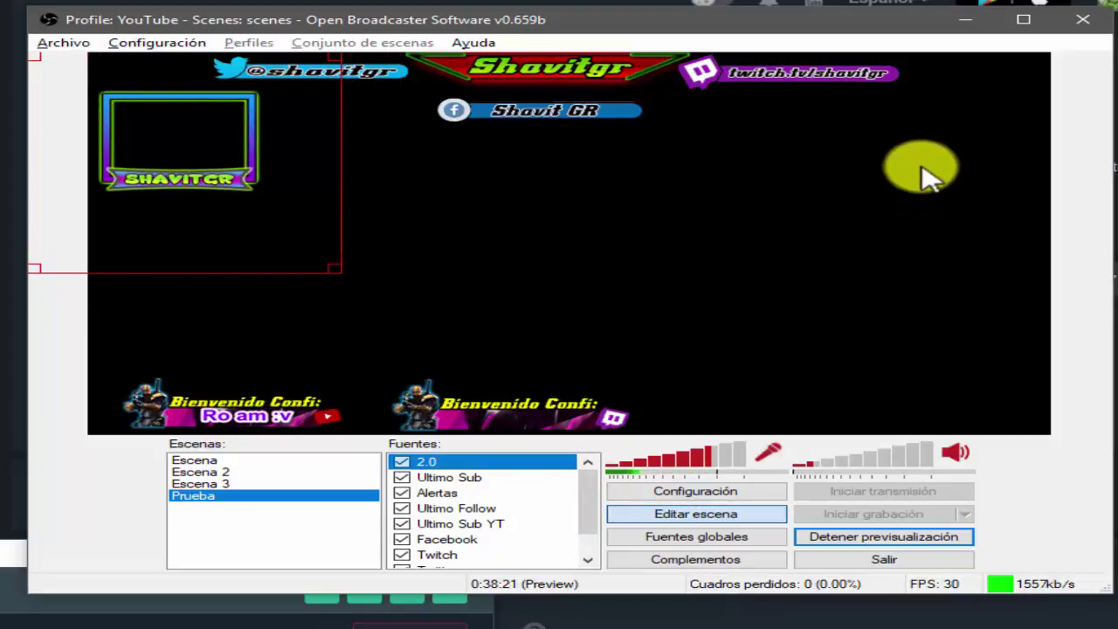
Select the Alertas source in the preview to check its area, and leave scene editing
click(921, 168)
click(693, 254)
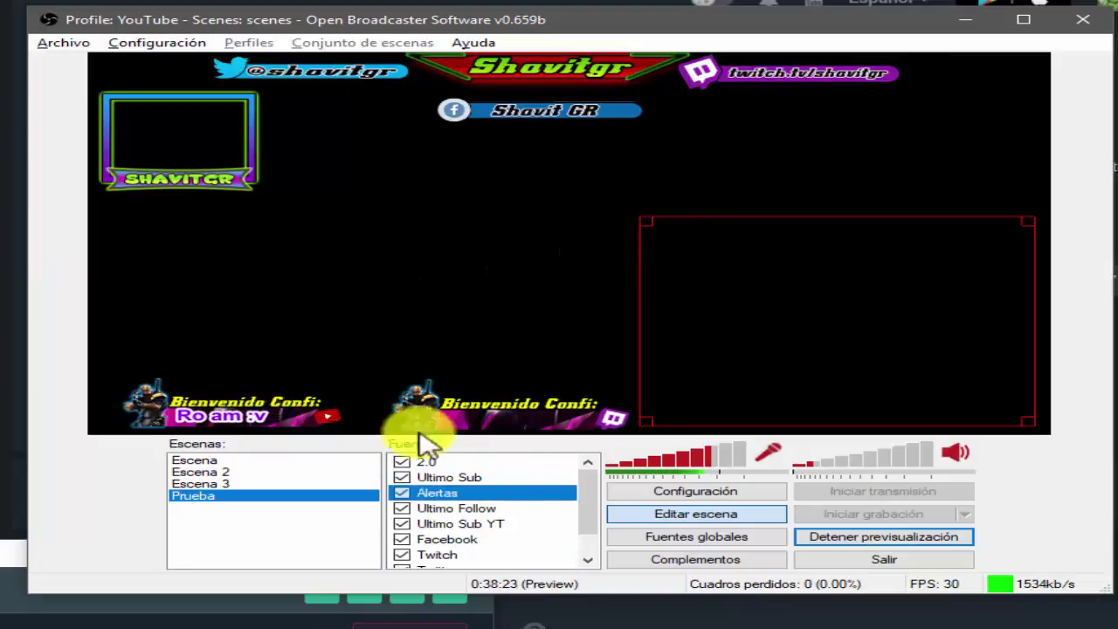
click(699, 515)
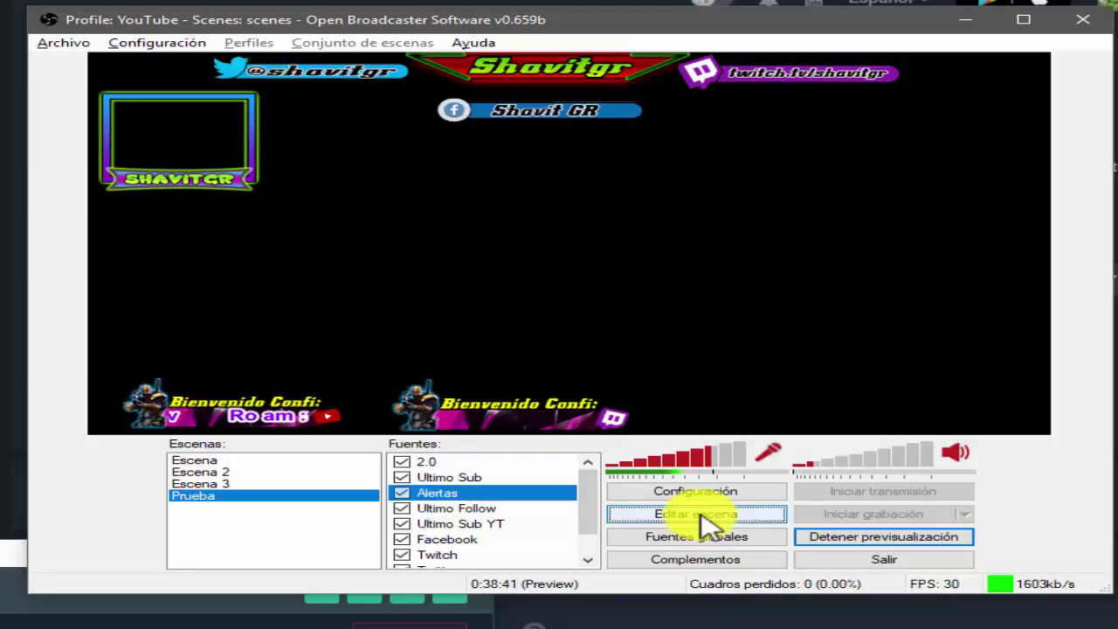
click(698, 524)
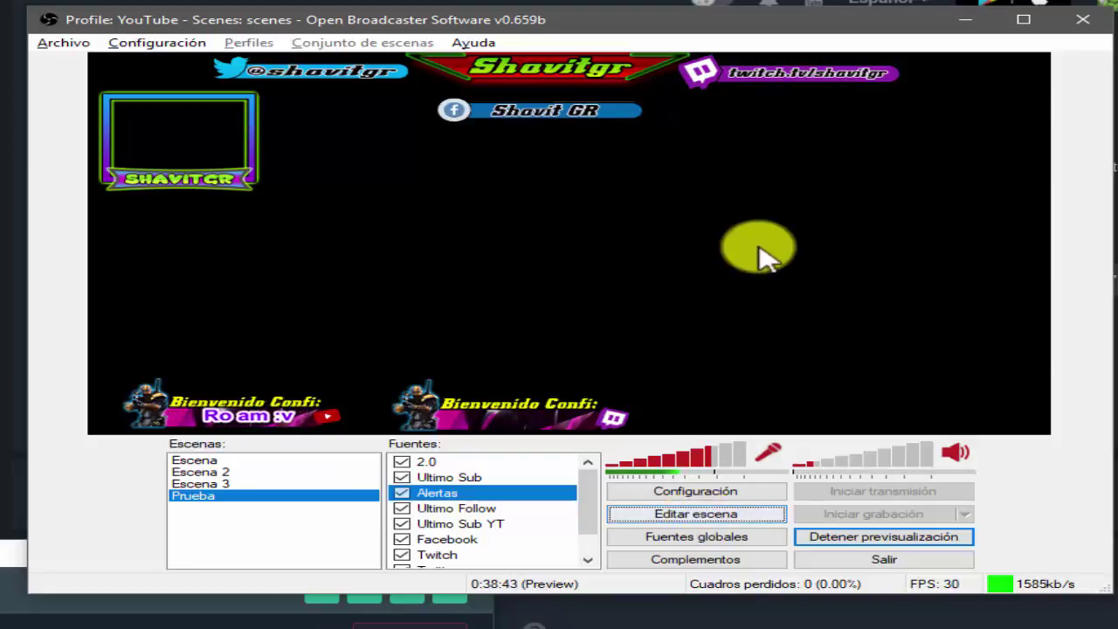